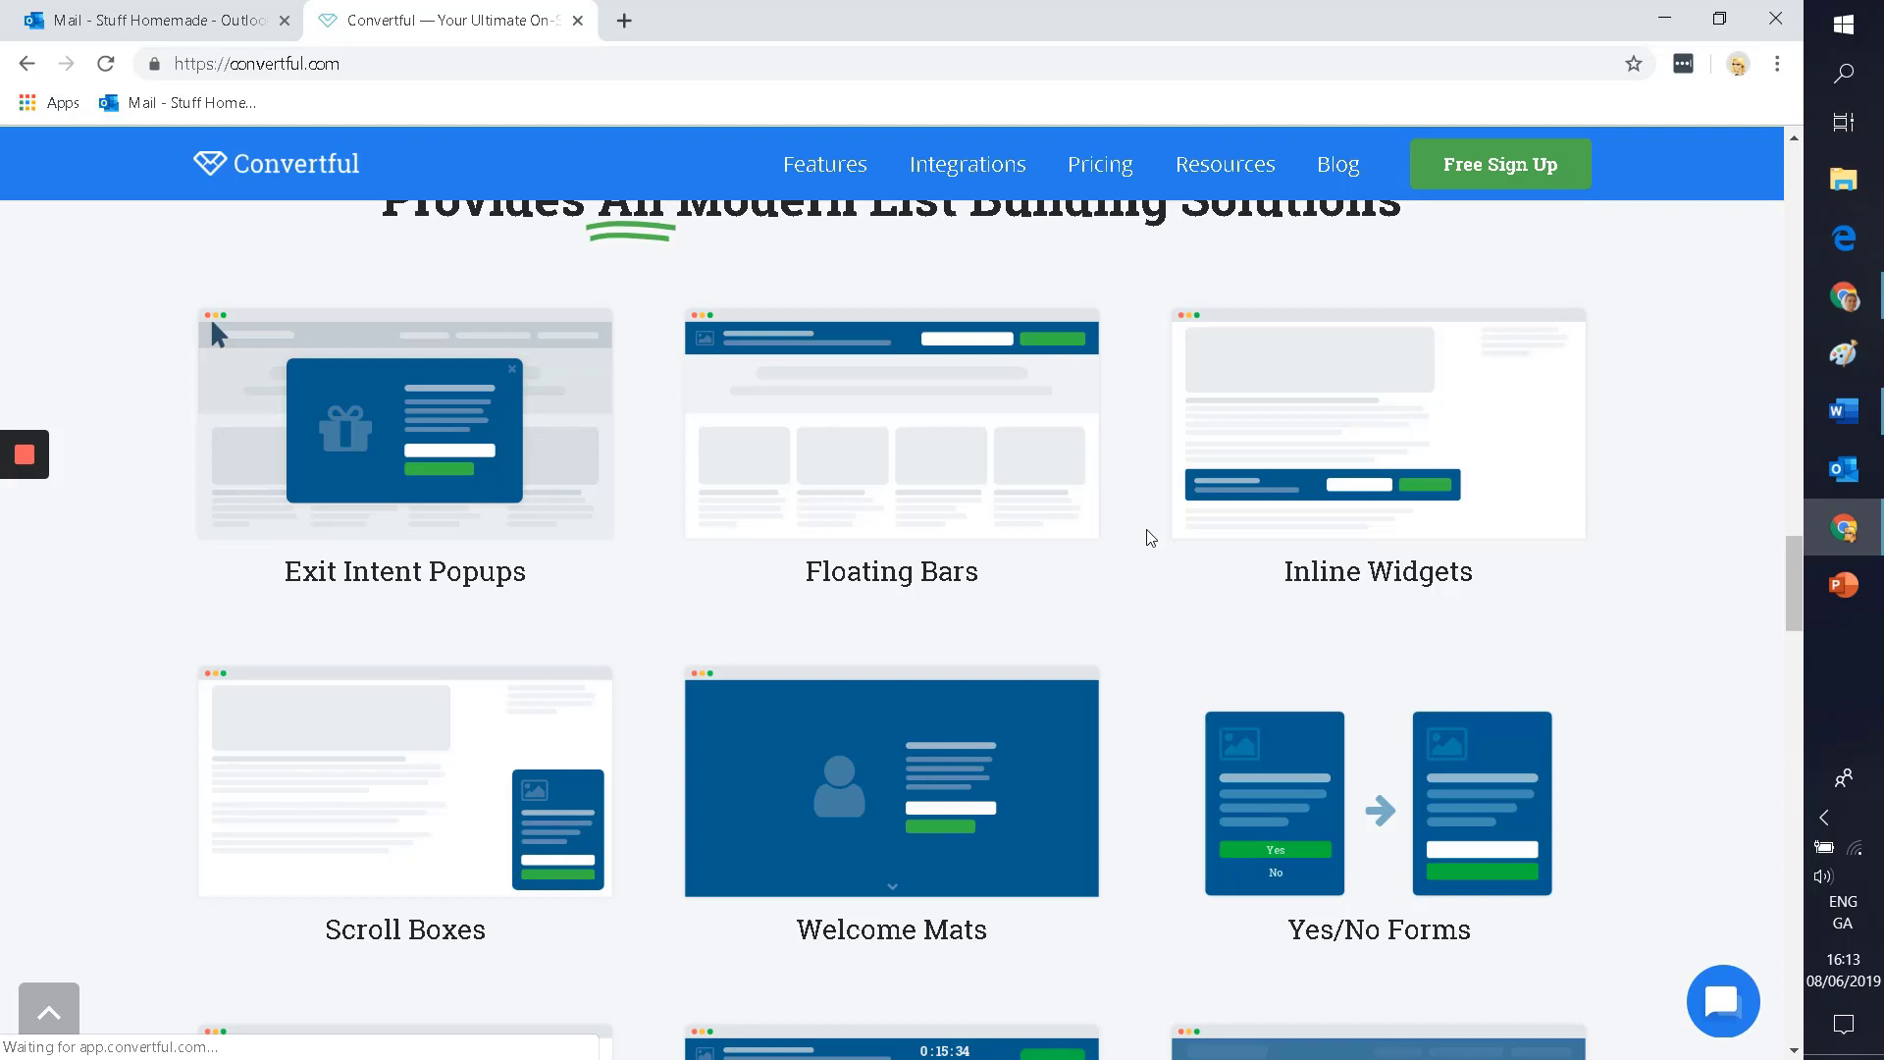
Step: Scroll through Convertful's widget types down to the plans from 3,000 to 50,000 monthly visits
scroll(196, 806, "down", 4)
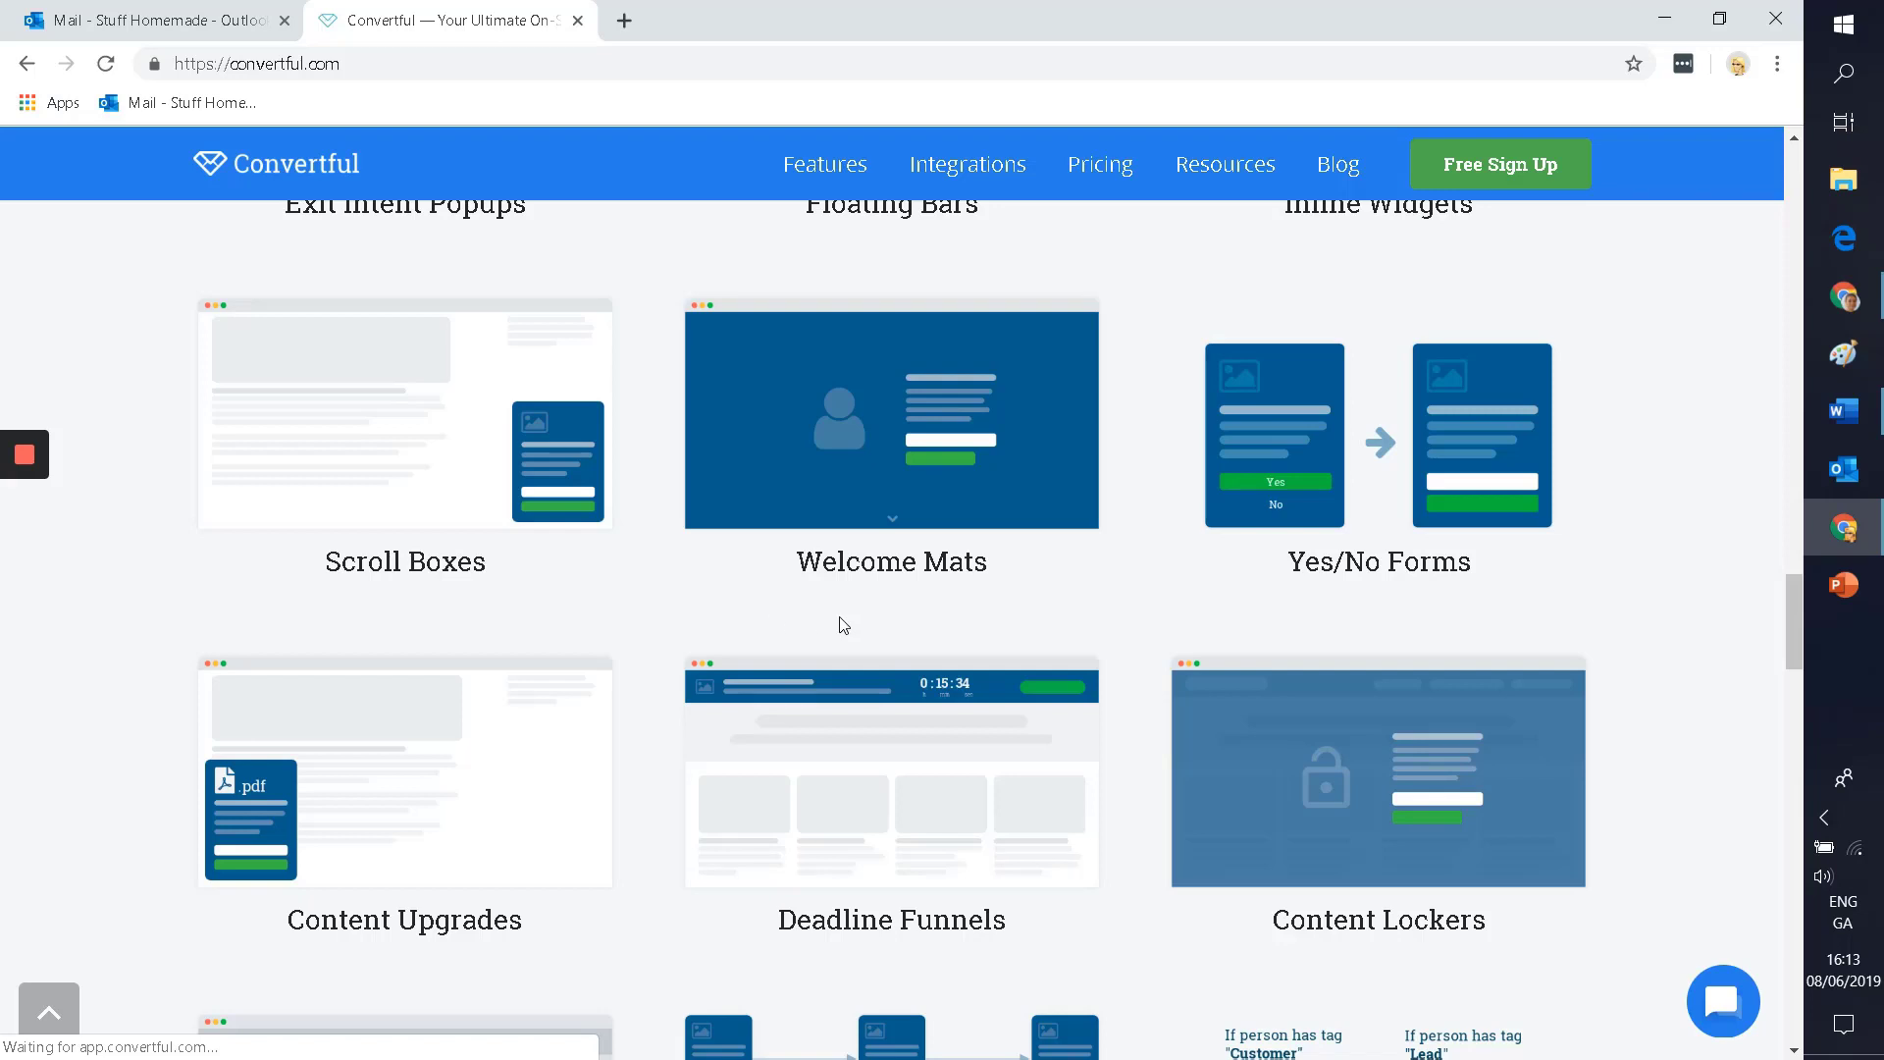
scroll(1119, 633, "up", 3)
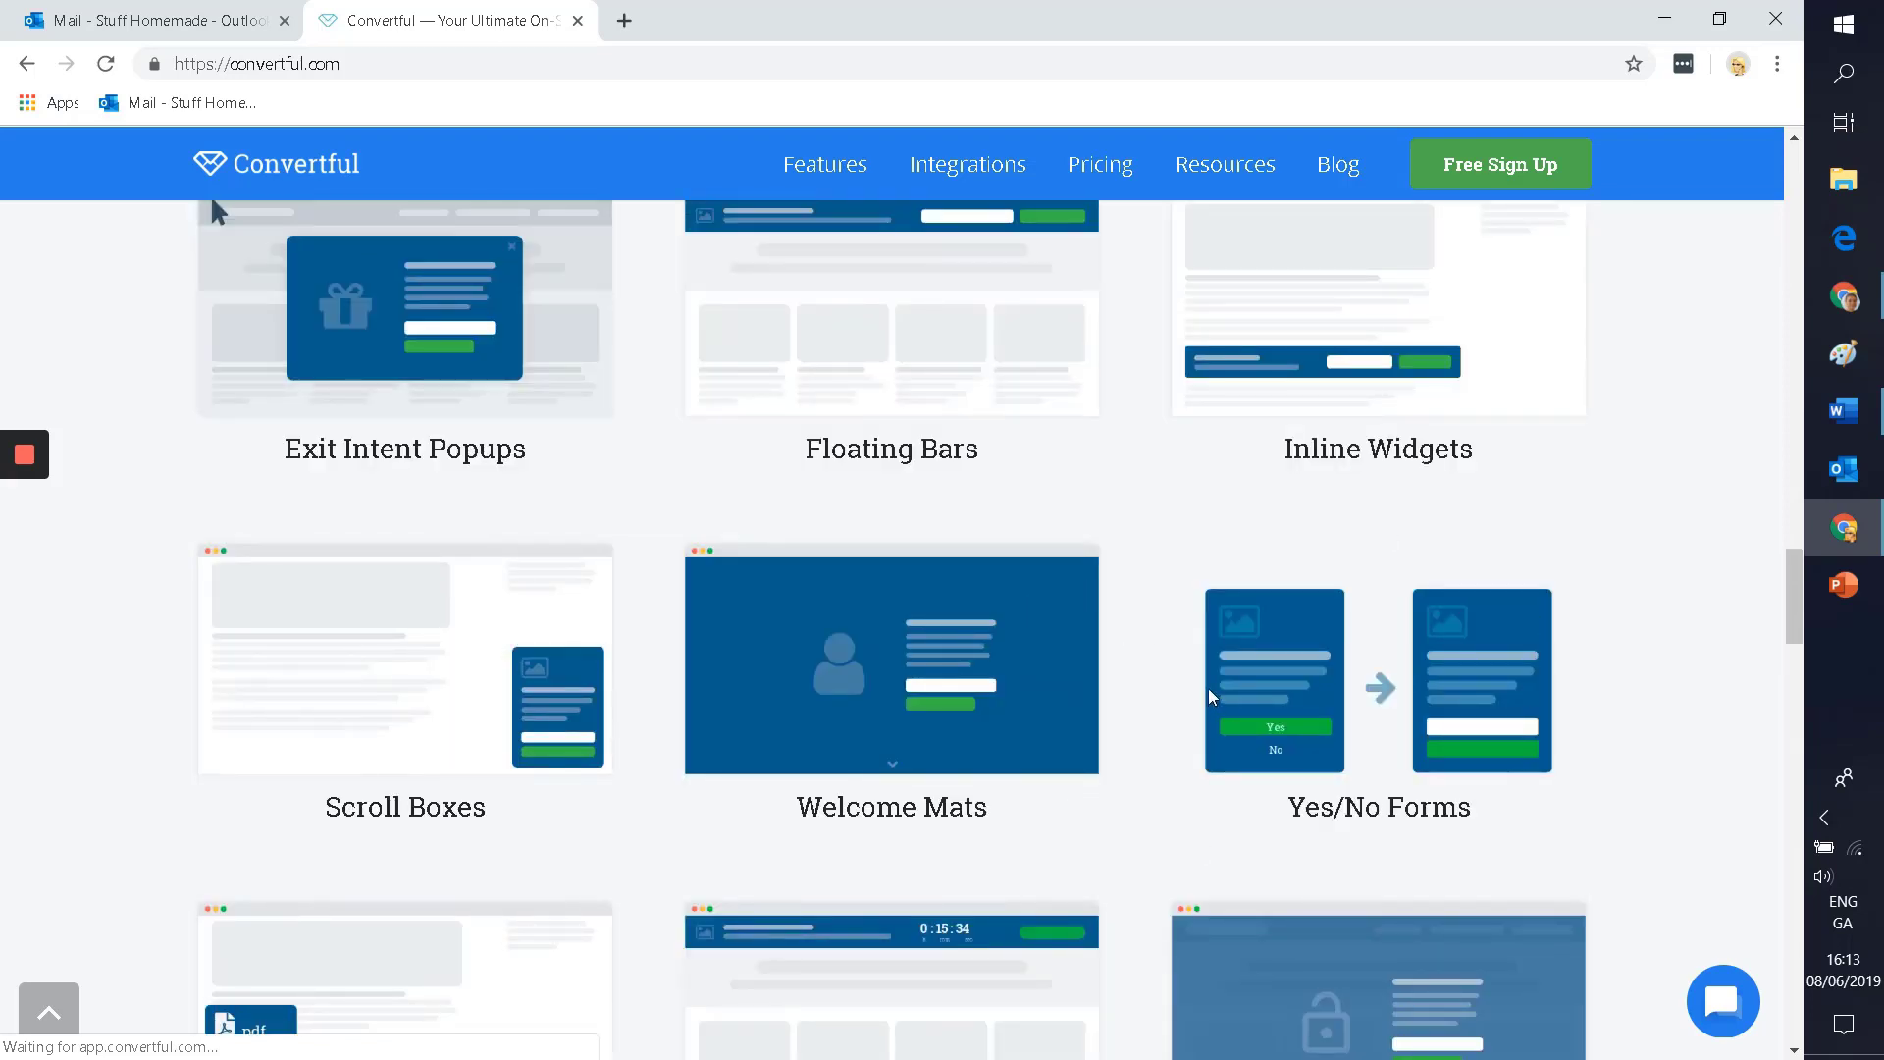
scroll(1209, 687, "down", 1)
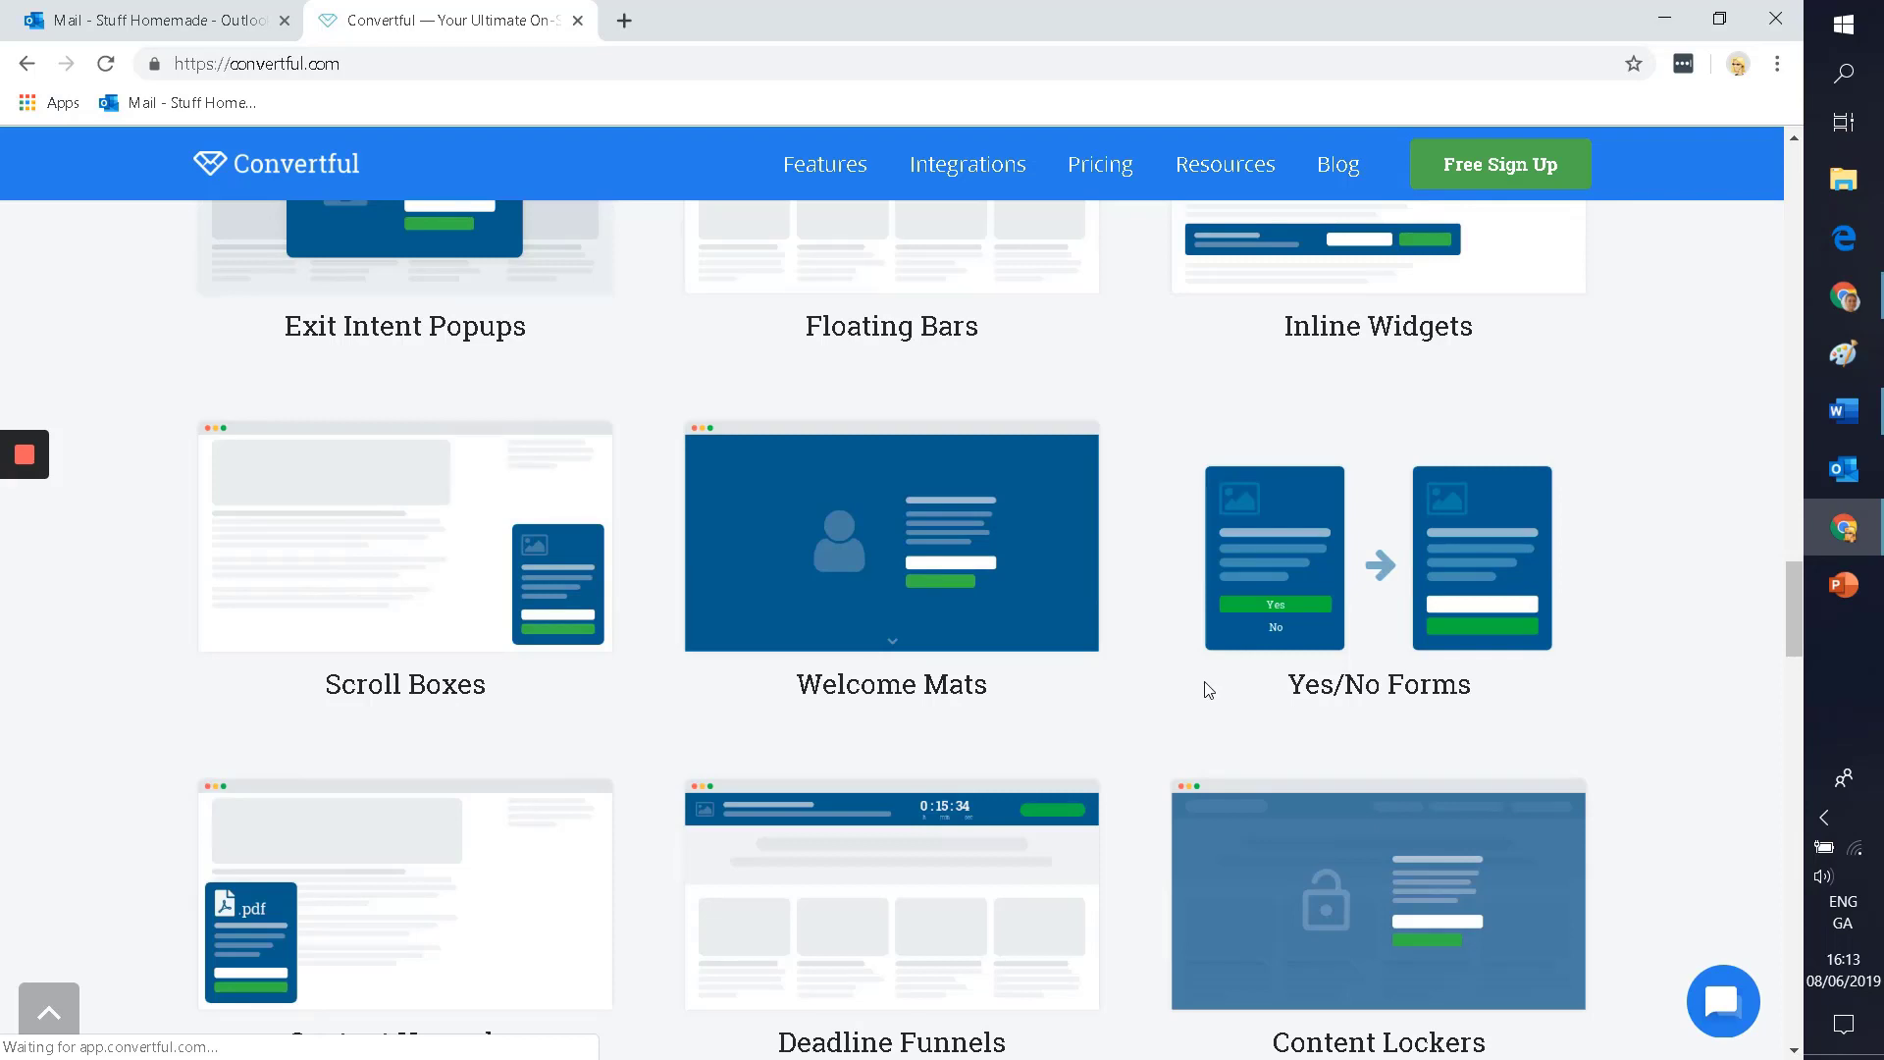
scroll(220, 697, "down", 3)
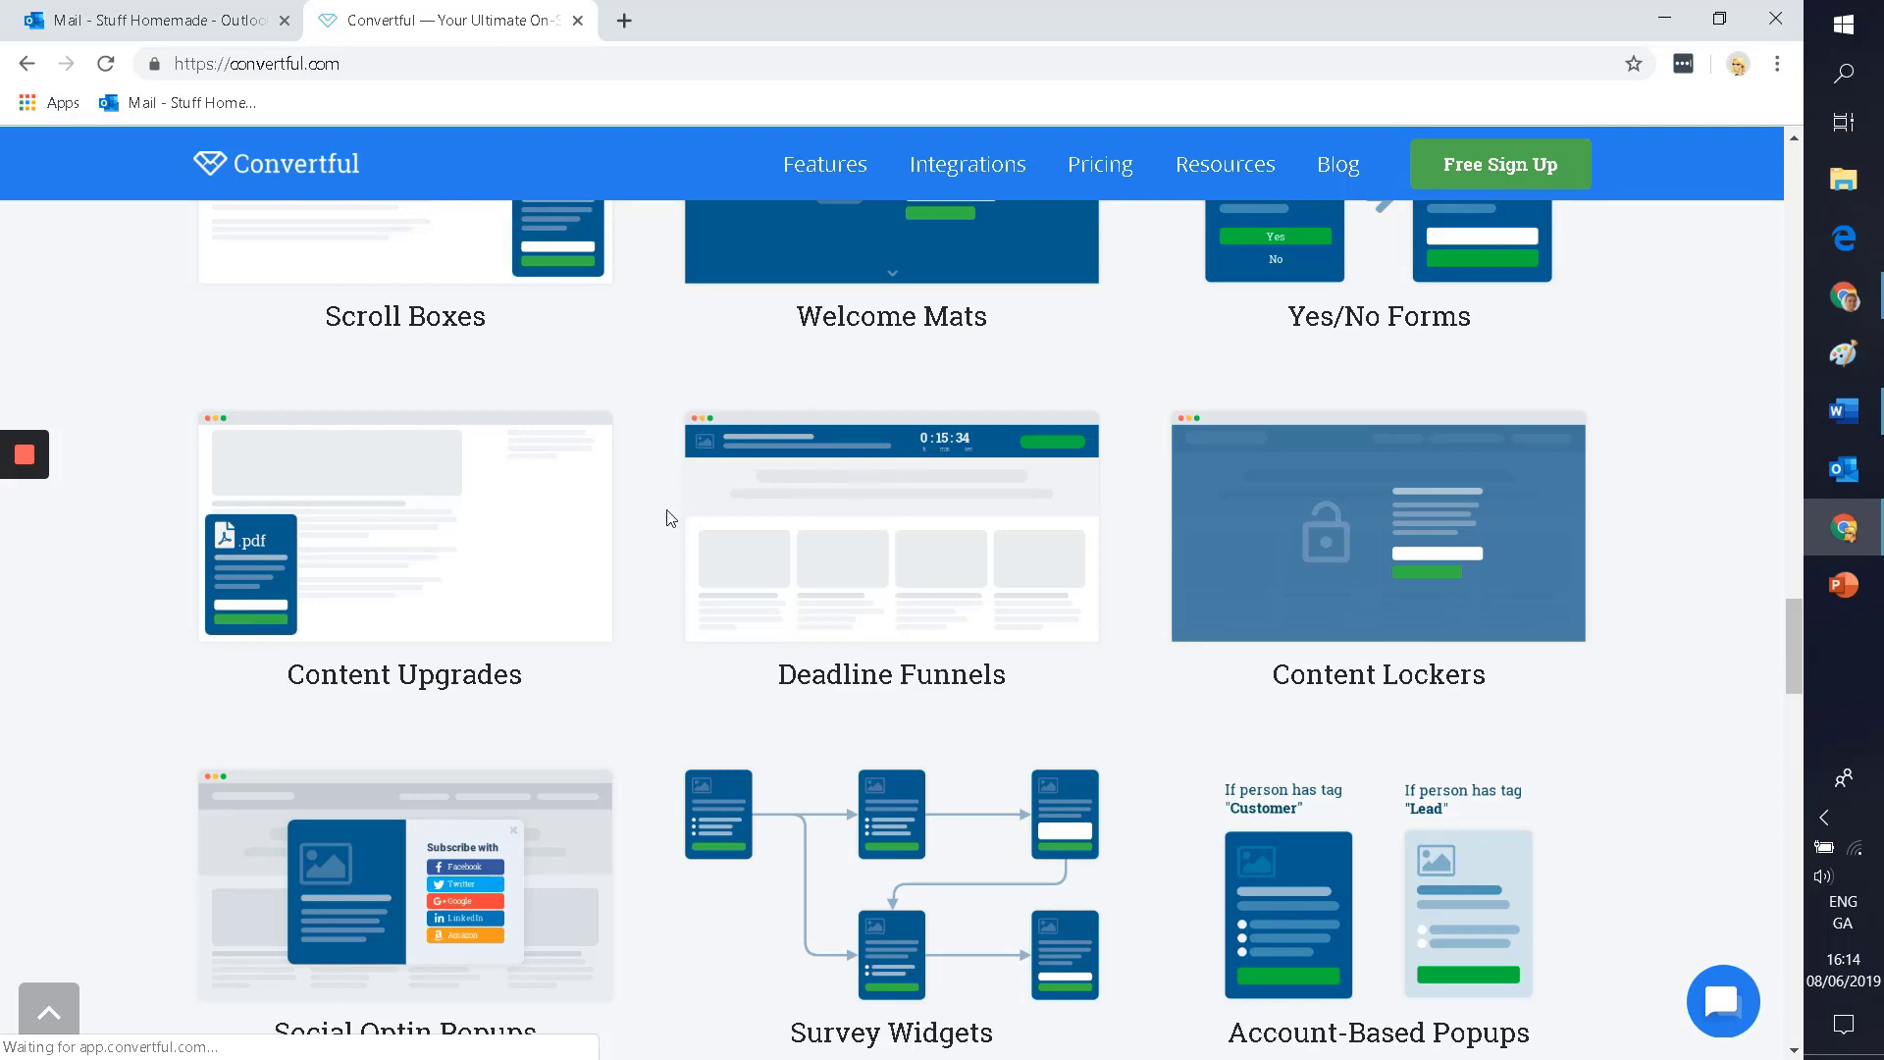
scroll(670, 519, "down", 1)
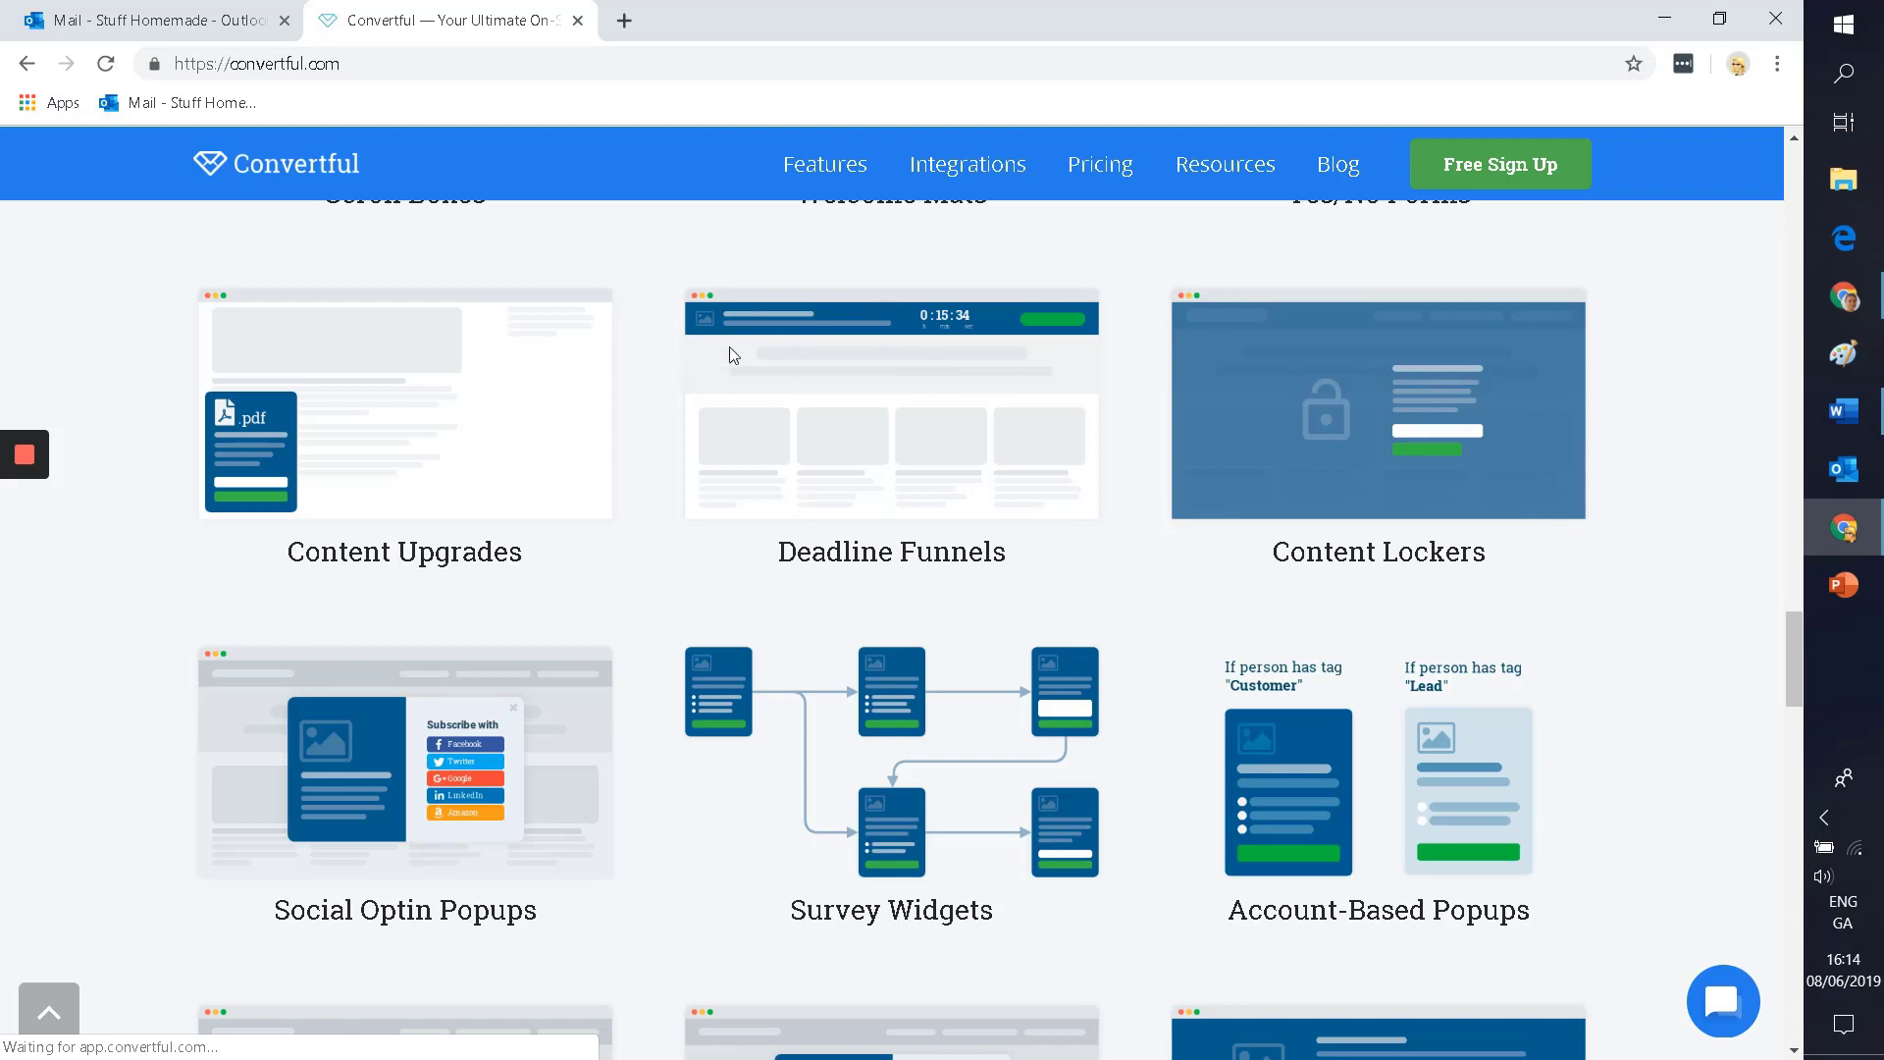
scroll(363, 490, "down", 2)
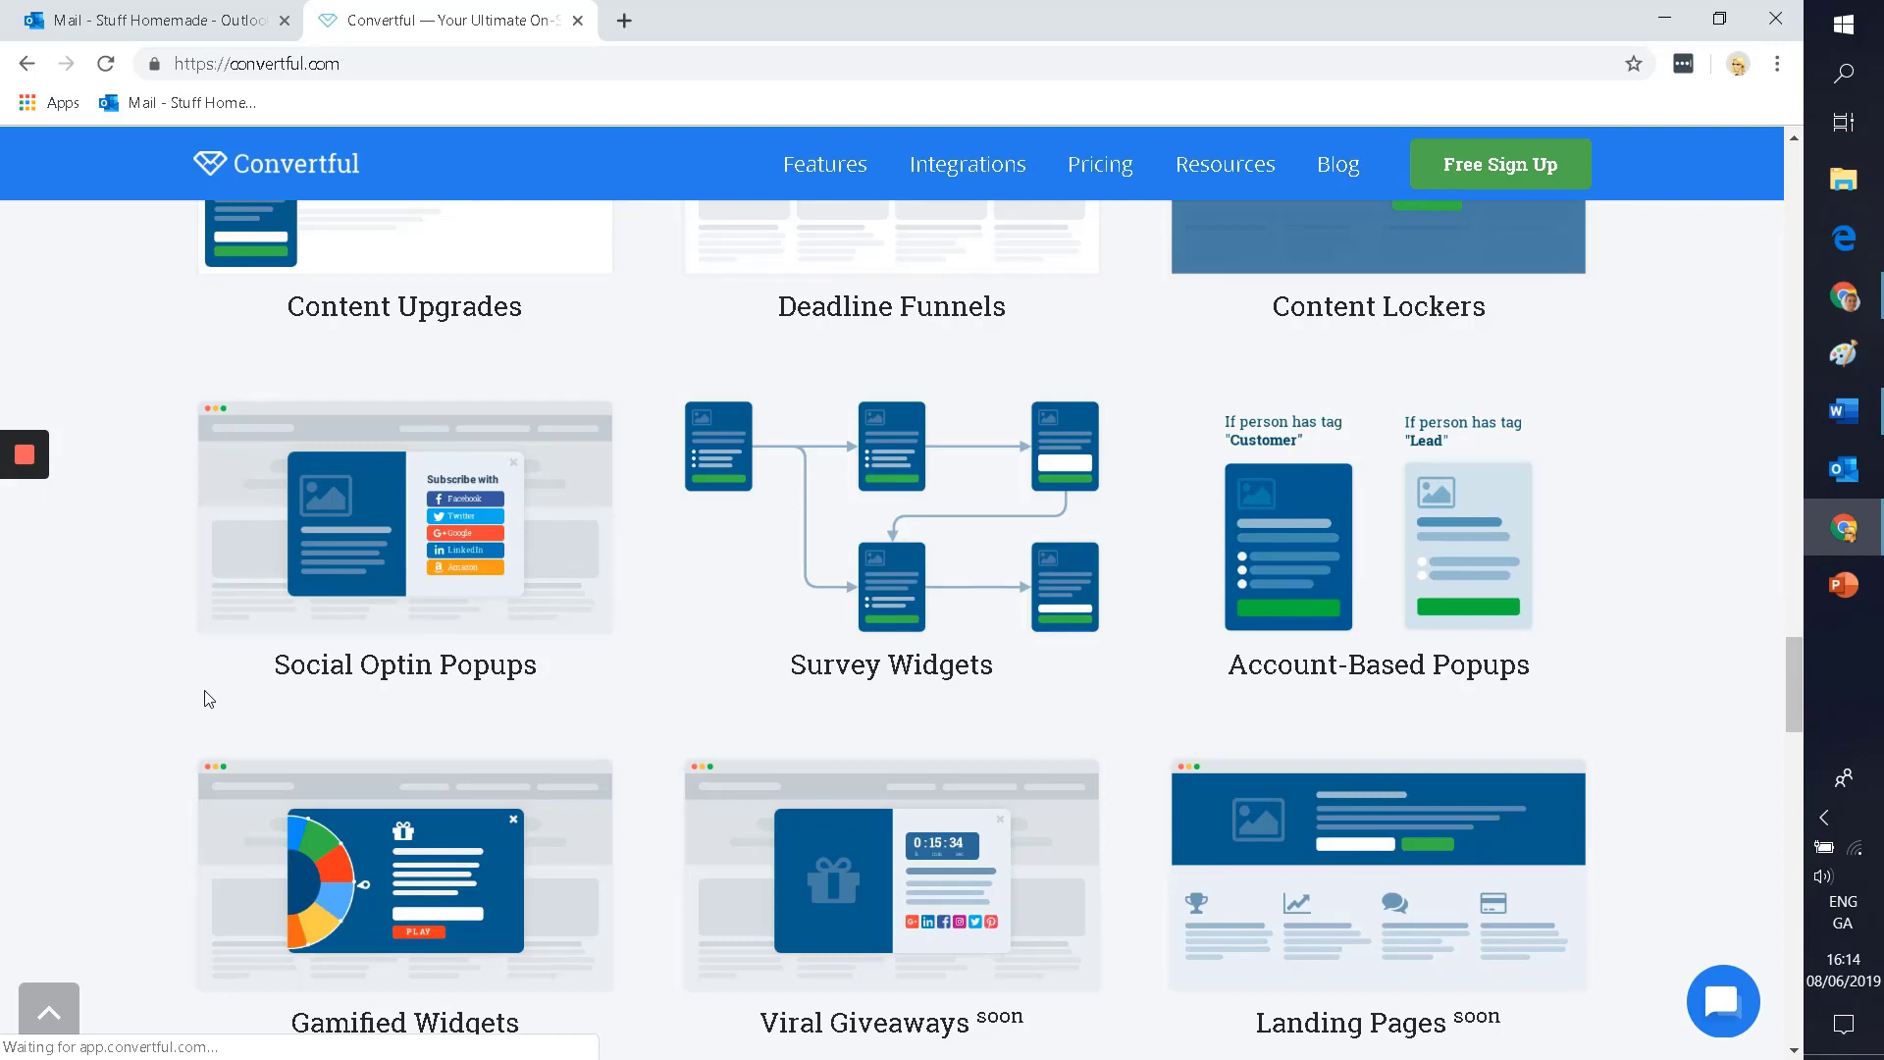
scroll(205, 692, "down", 2)
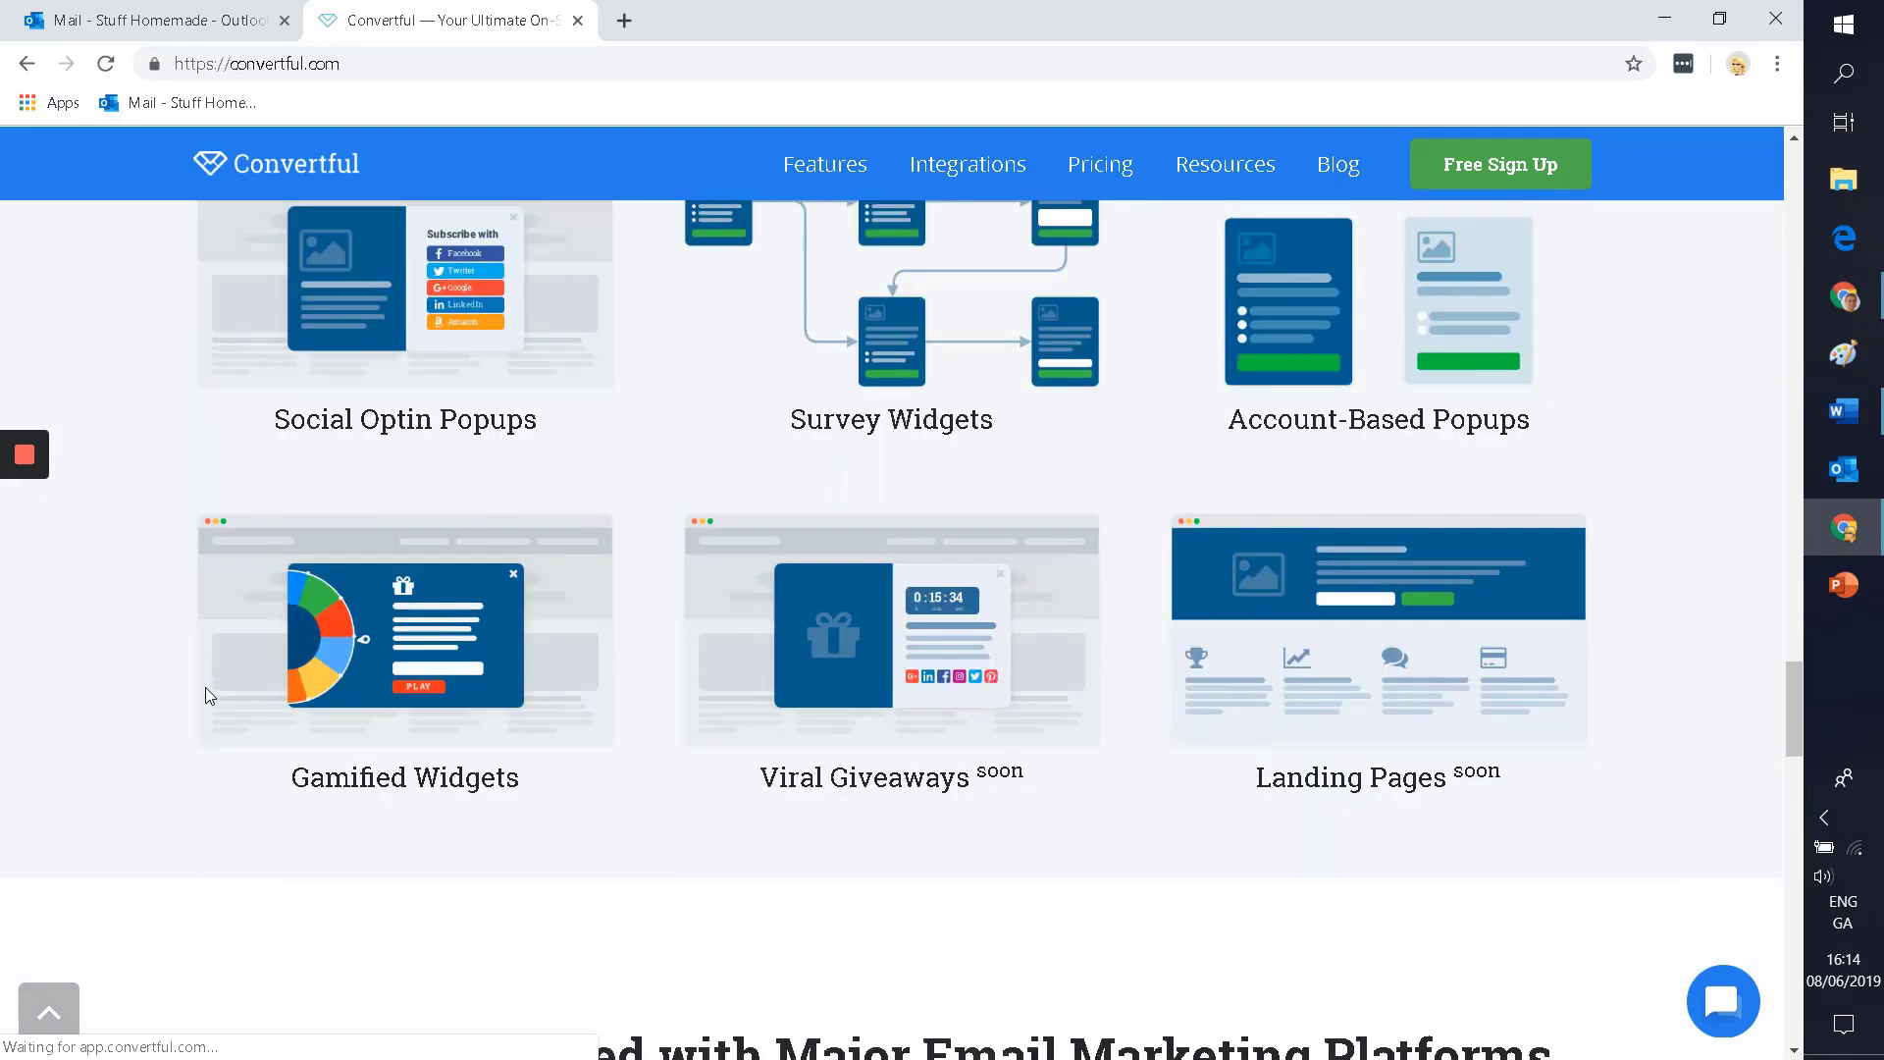
scroll(204, 692, "up", 2)
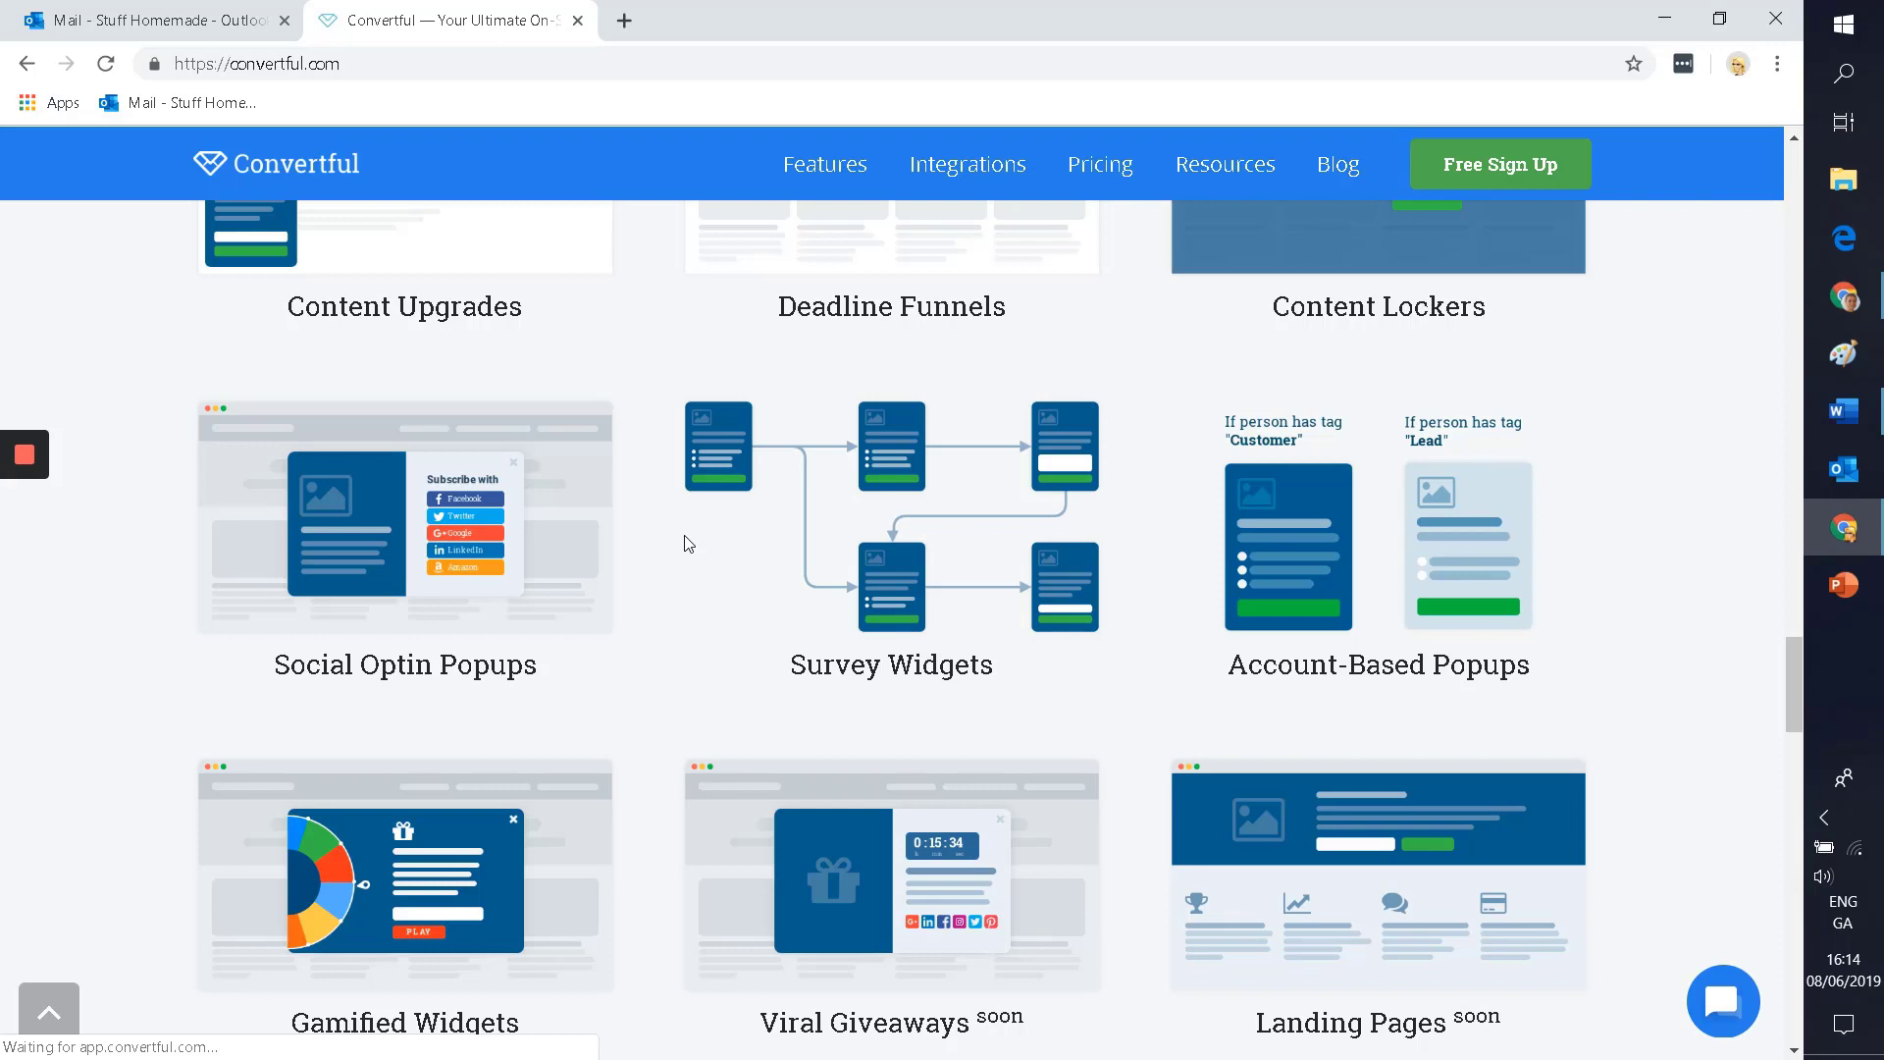
scroll(689, 544, "down", 2)
scroll(1227, 462, "up", 1)
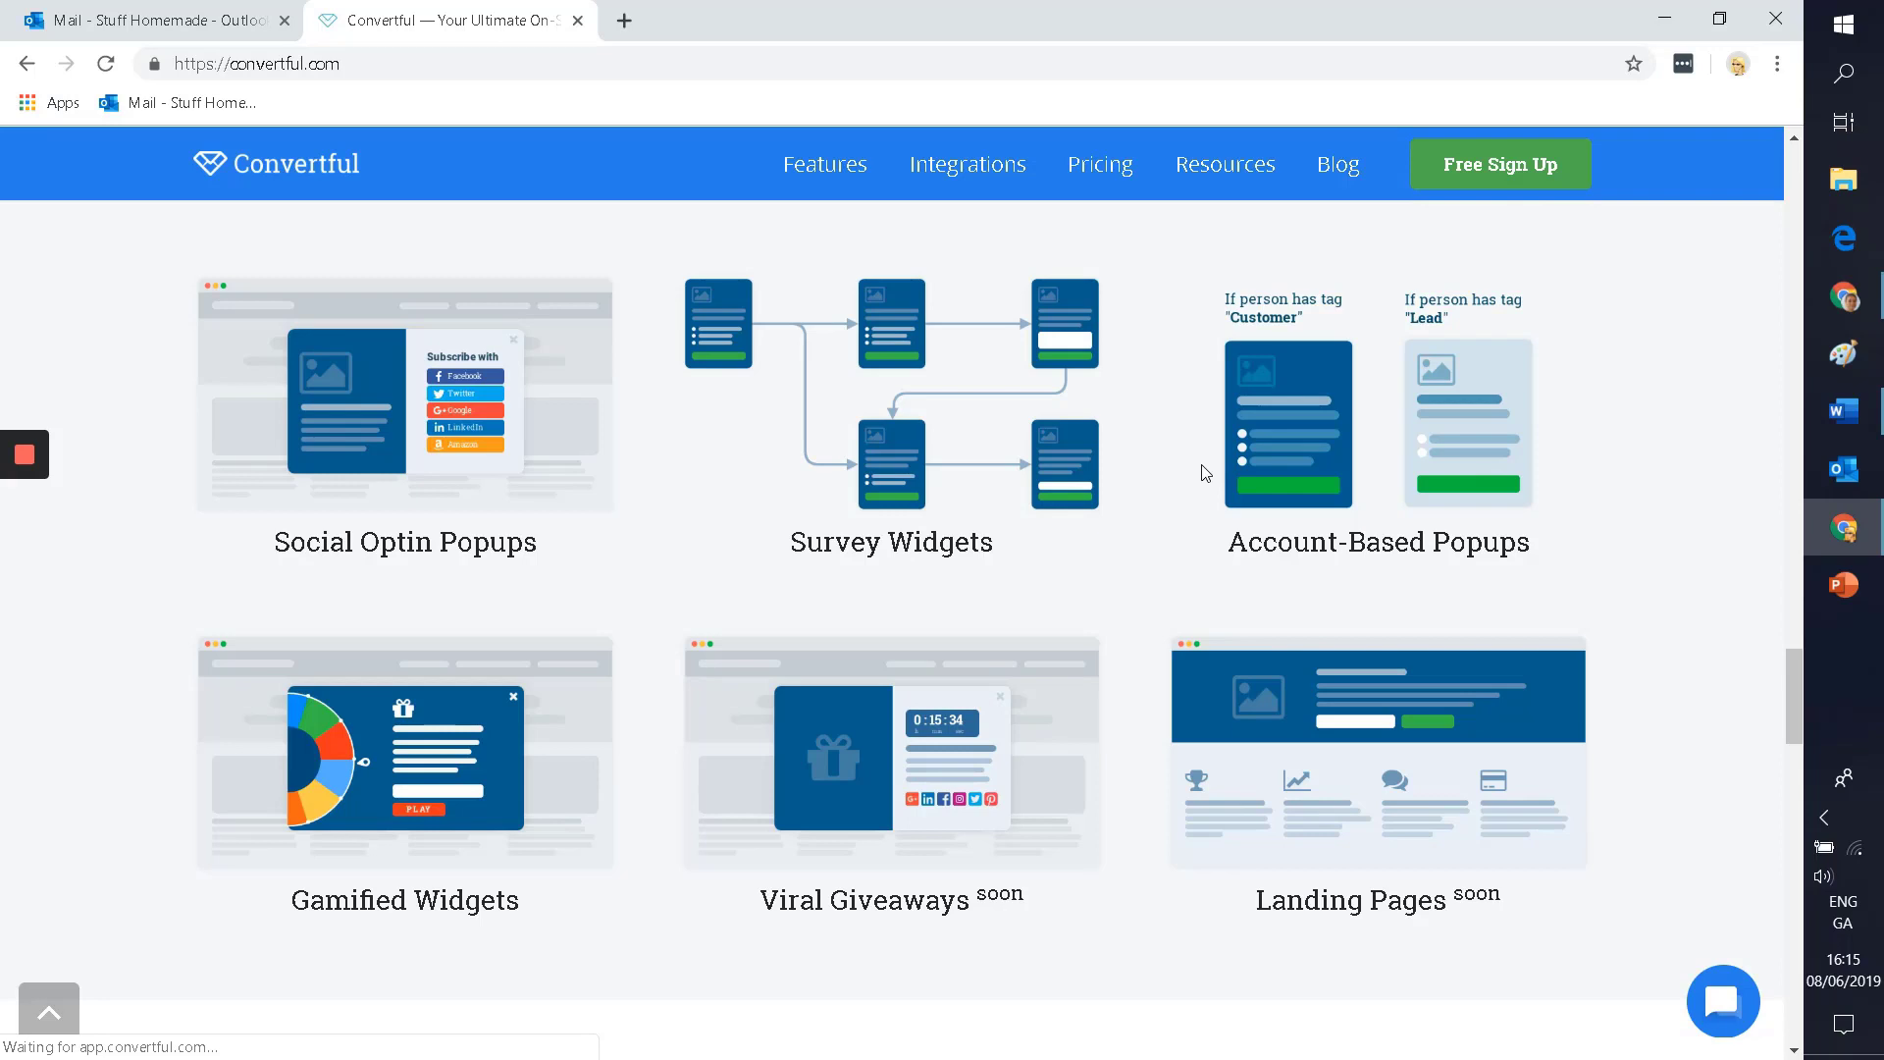
scroll(84, 555, "down", 2)
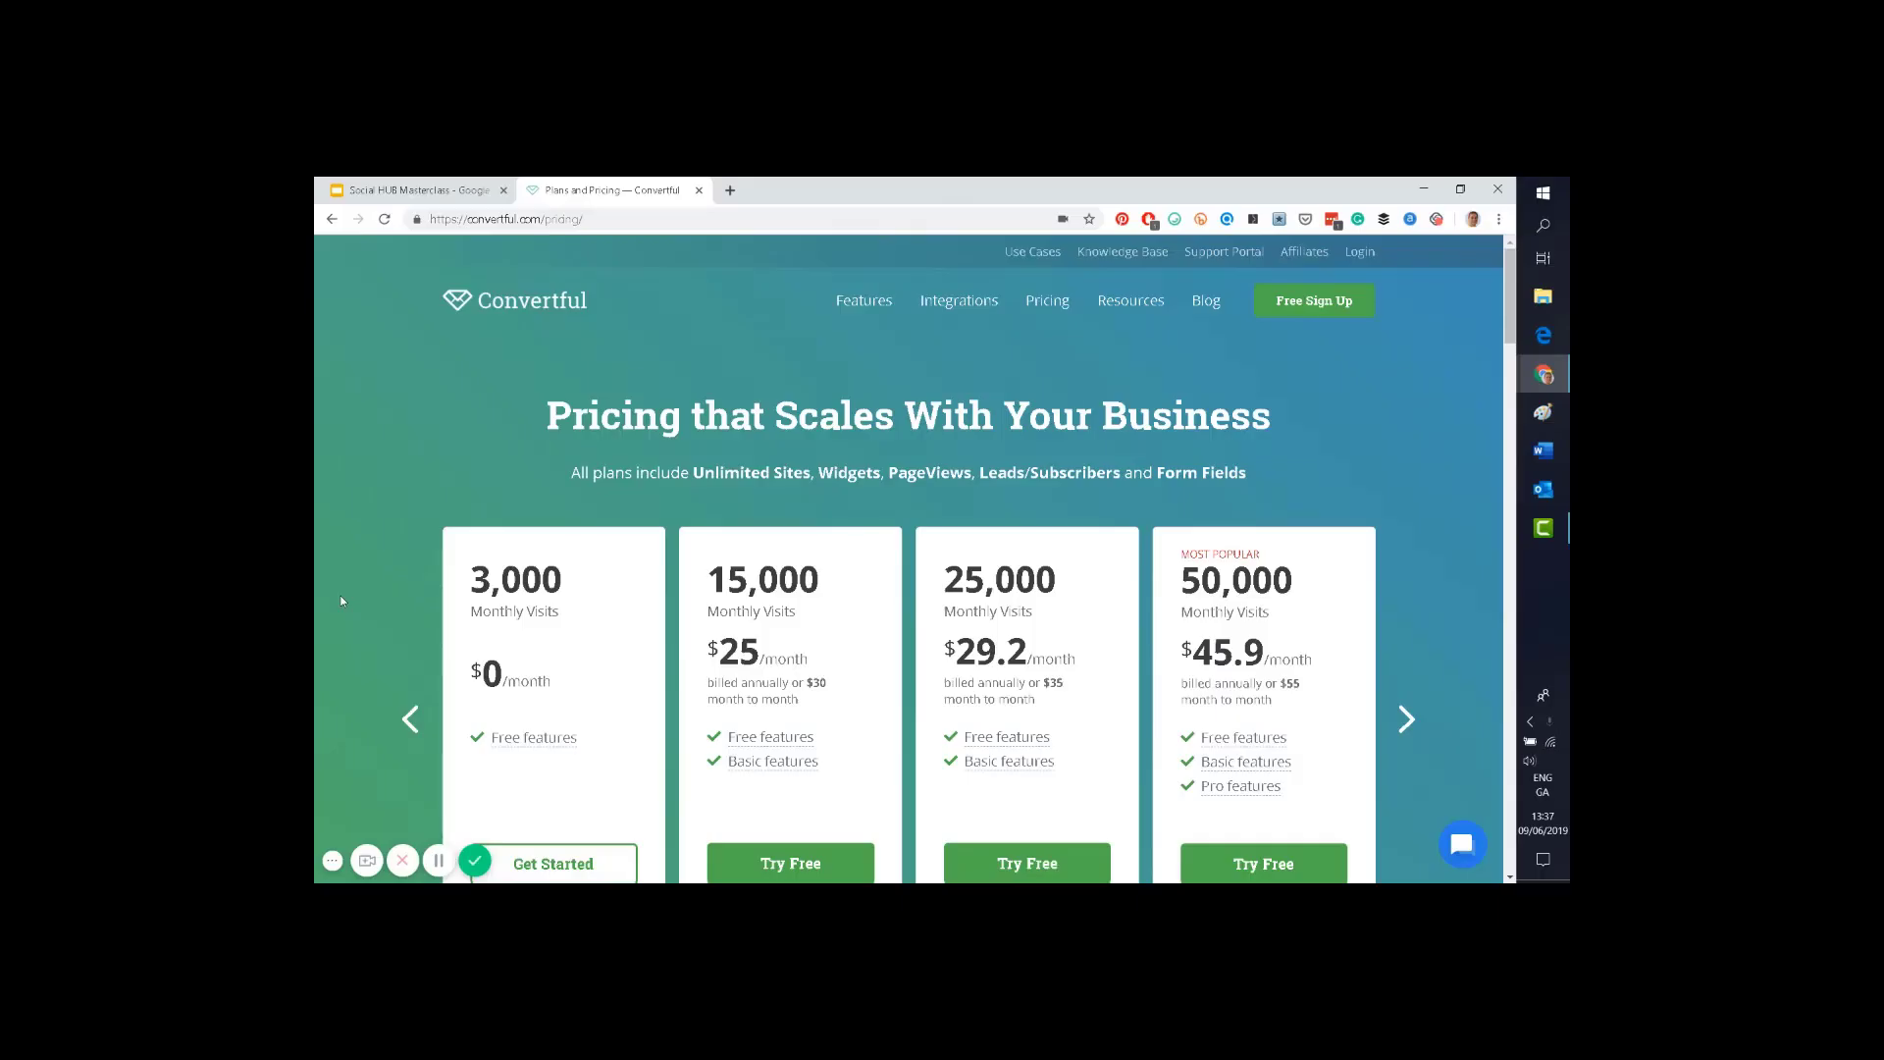
Step: Scroll through the Free, Basic and Pro plan features on the pricing page
scroll(339, 594, "down", 1)
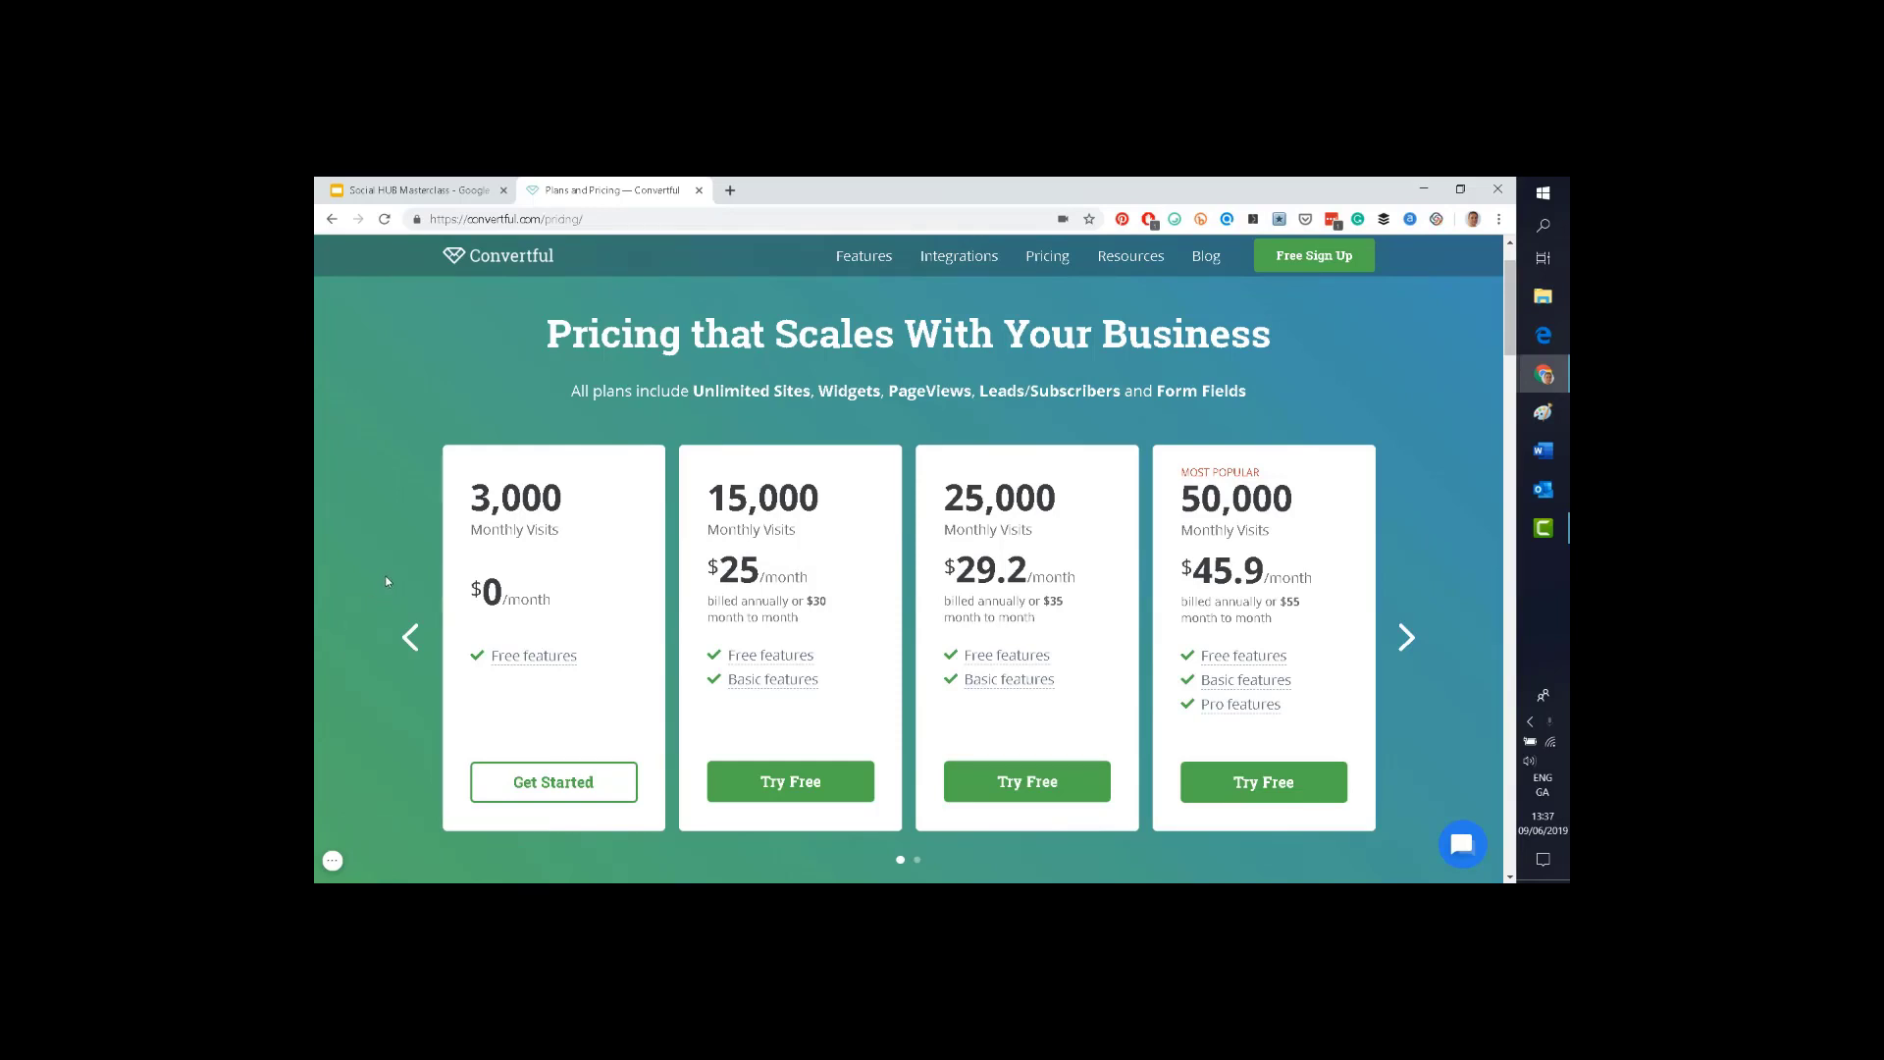
scroll(385, 579, "down", 1)
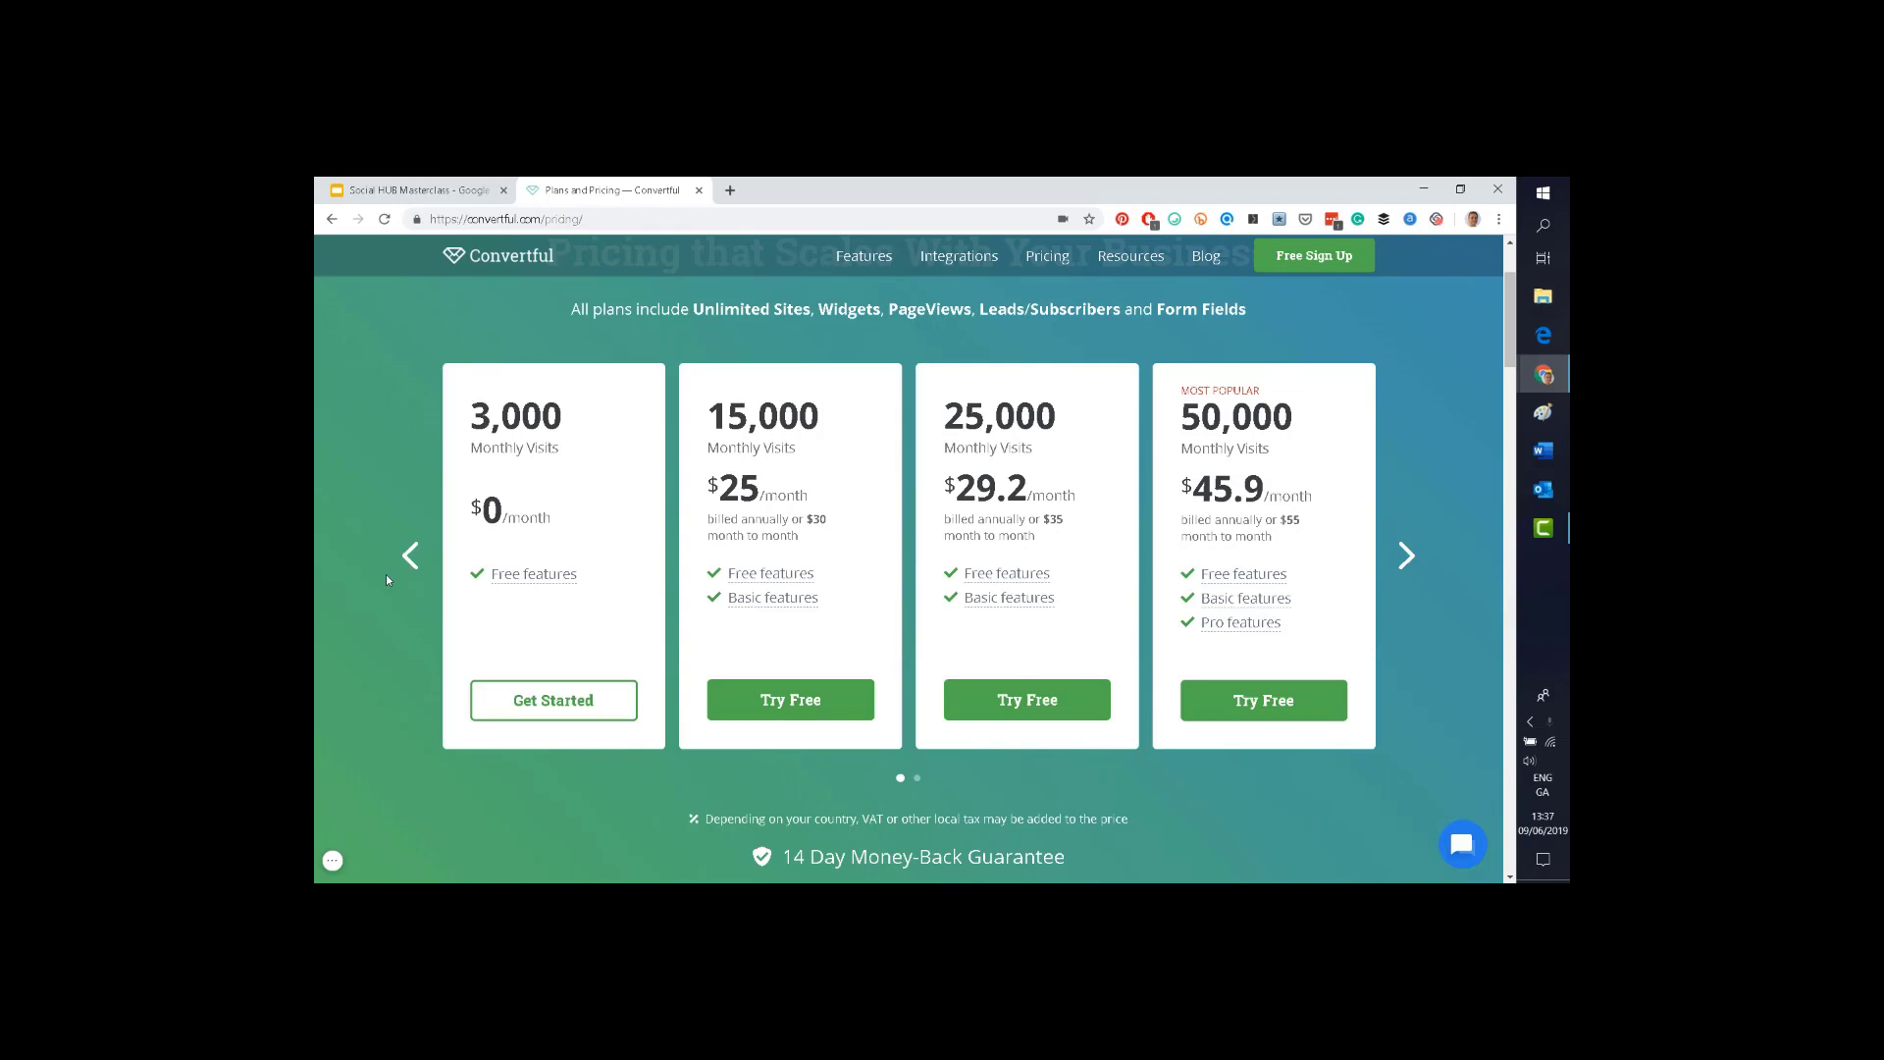
scroll(422, 613, "down", 6)
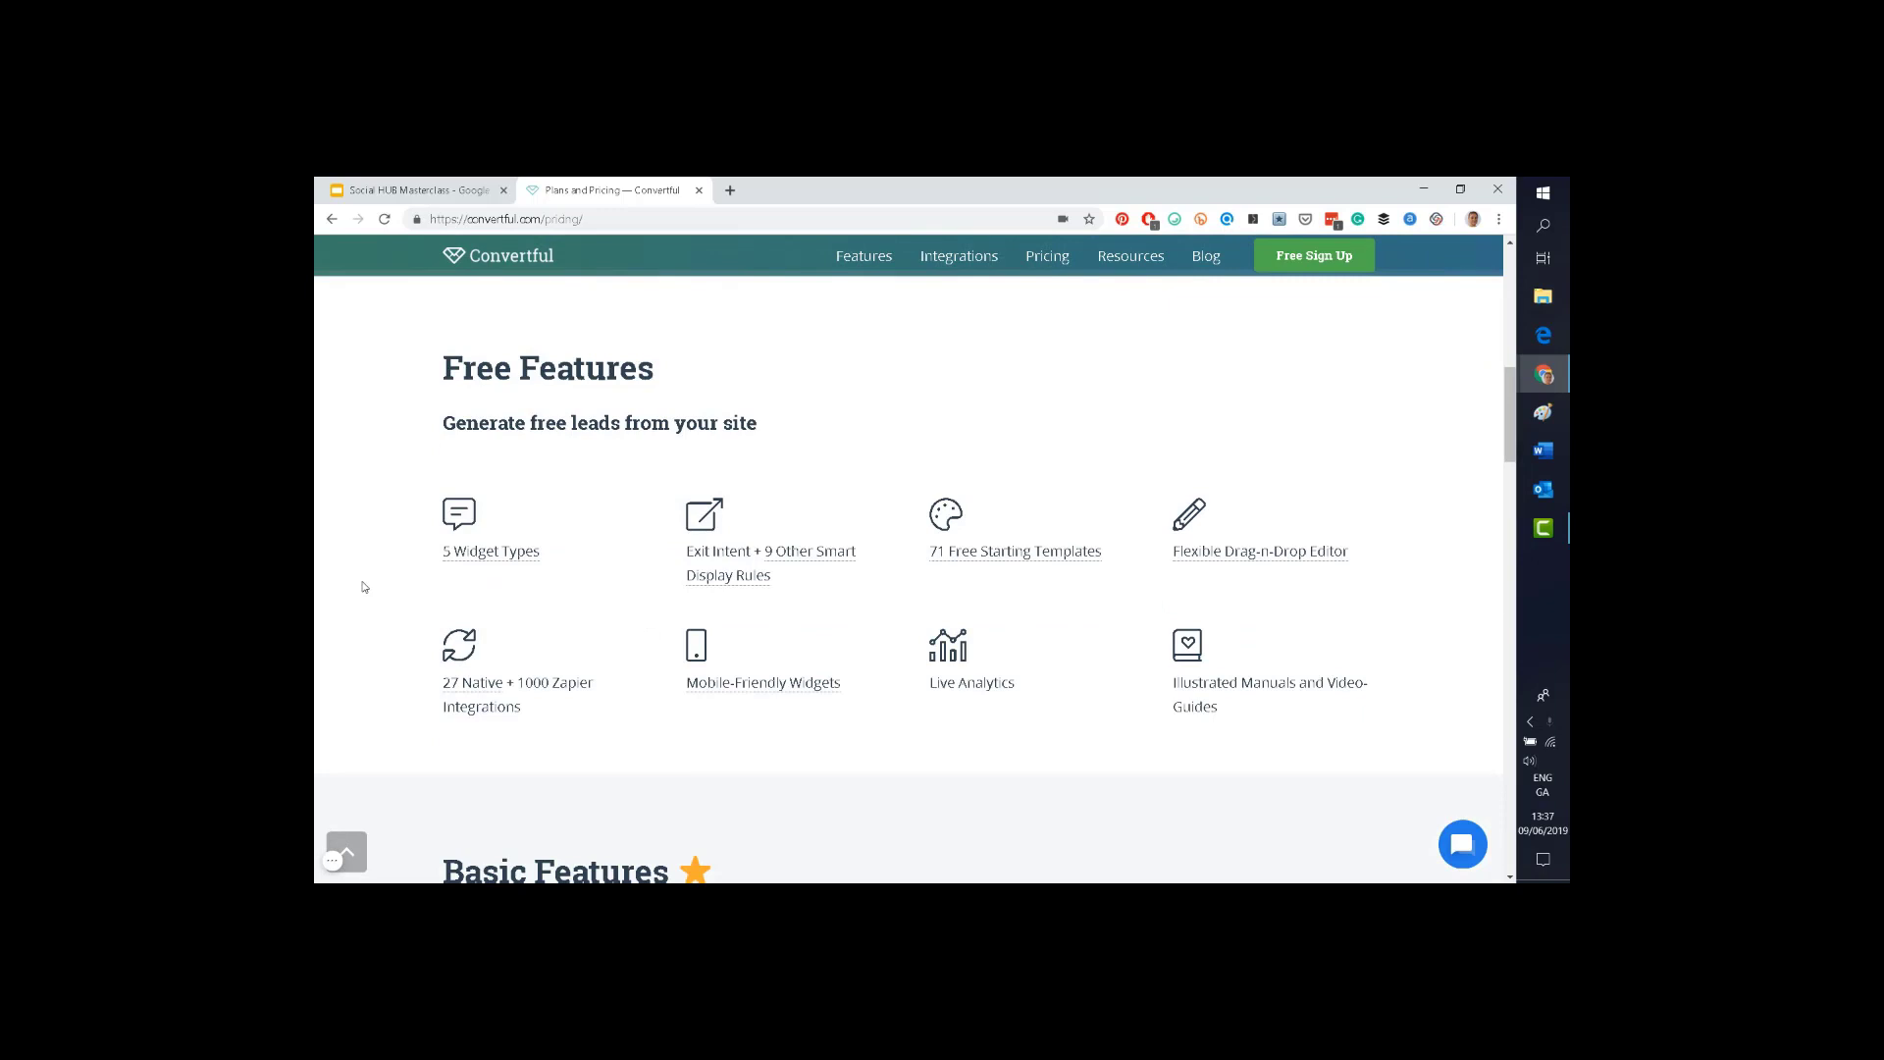
scroll(364, 587, "down", 2)
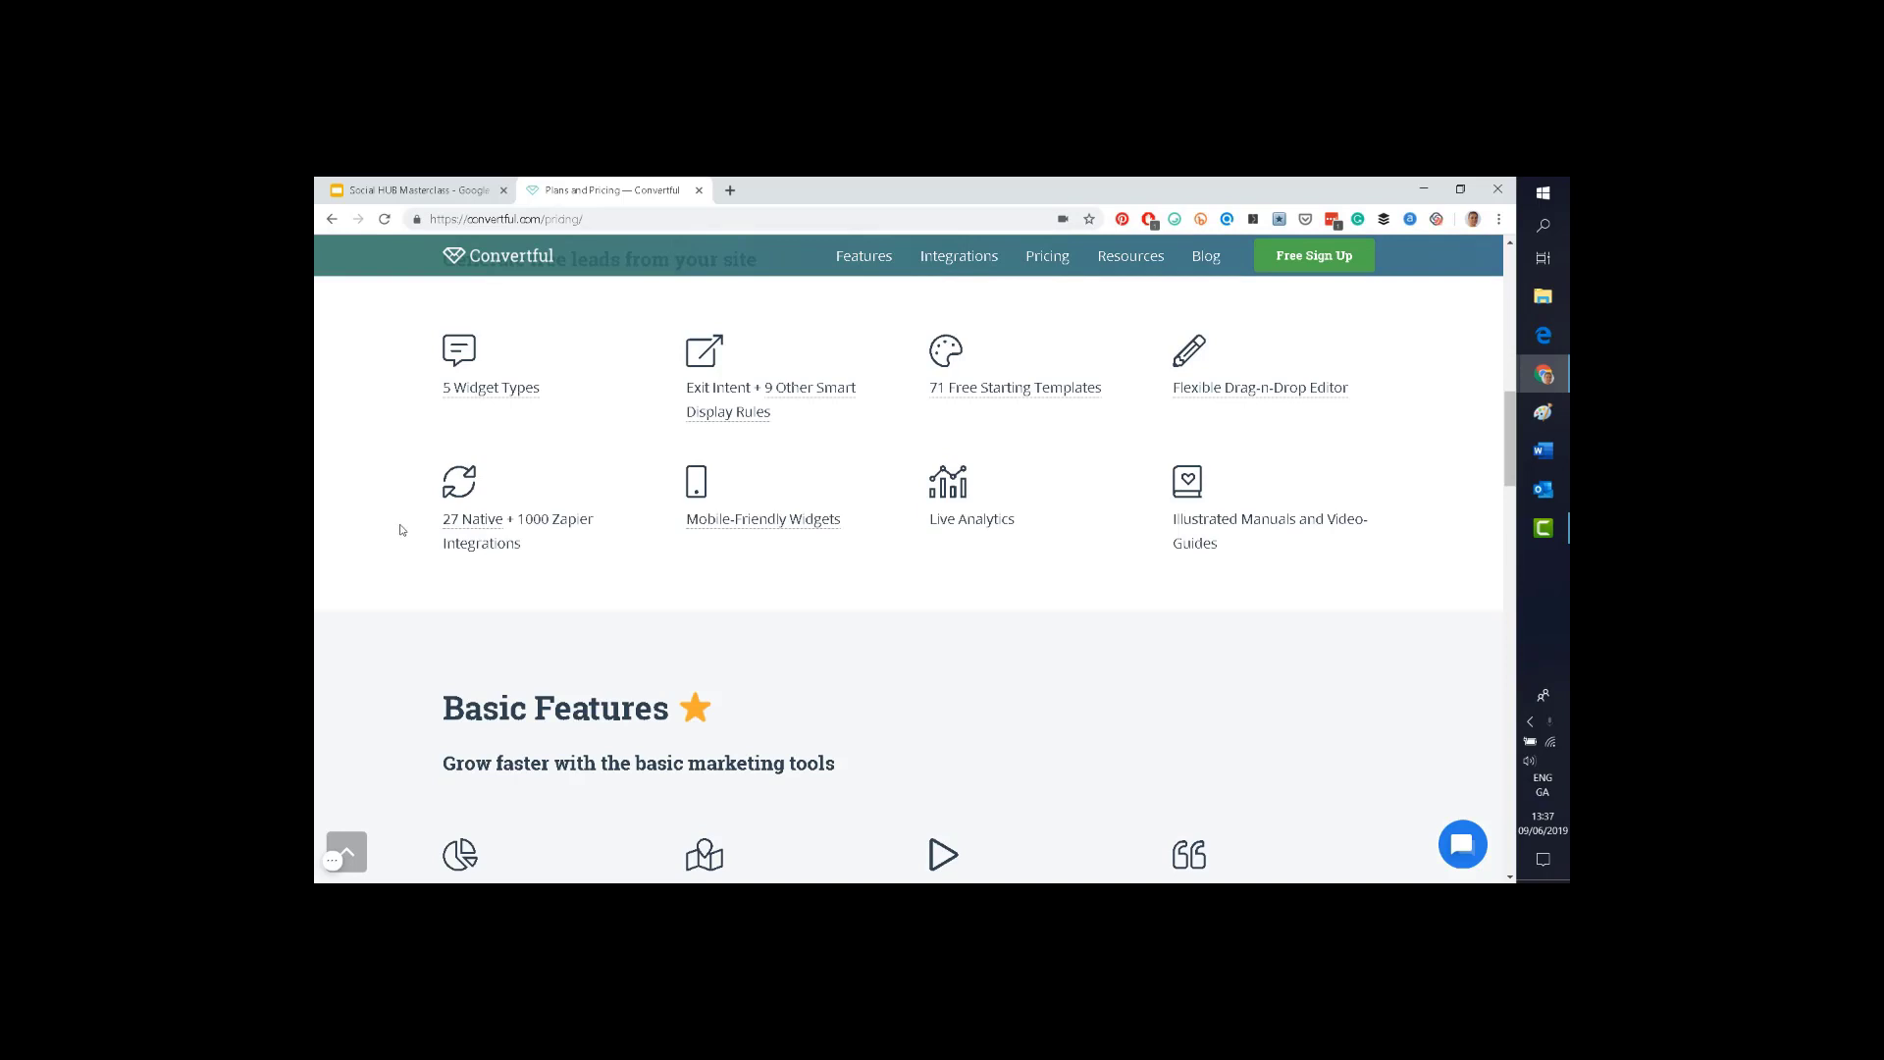
scroll(400, 530, "down", 3)
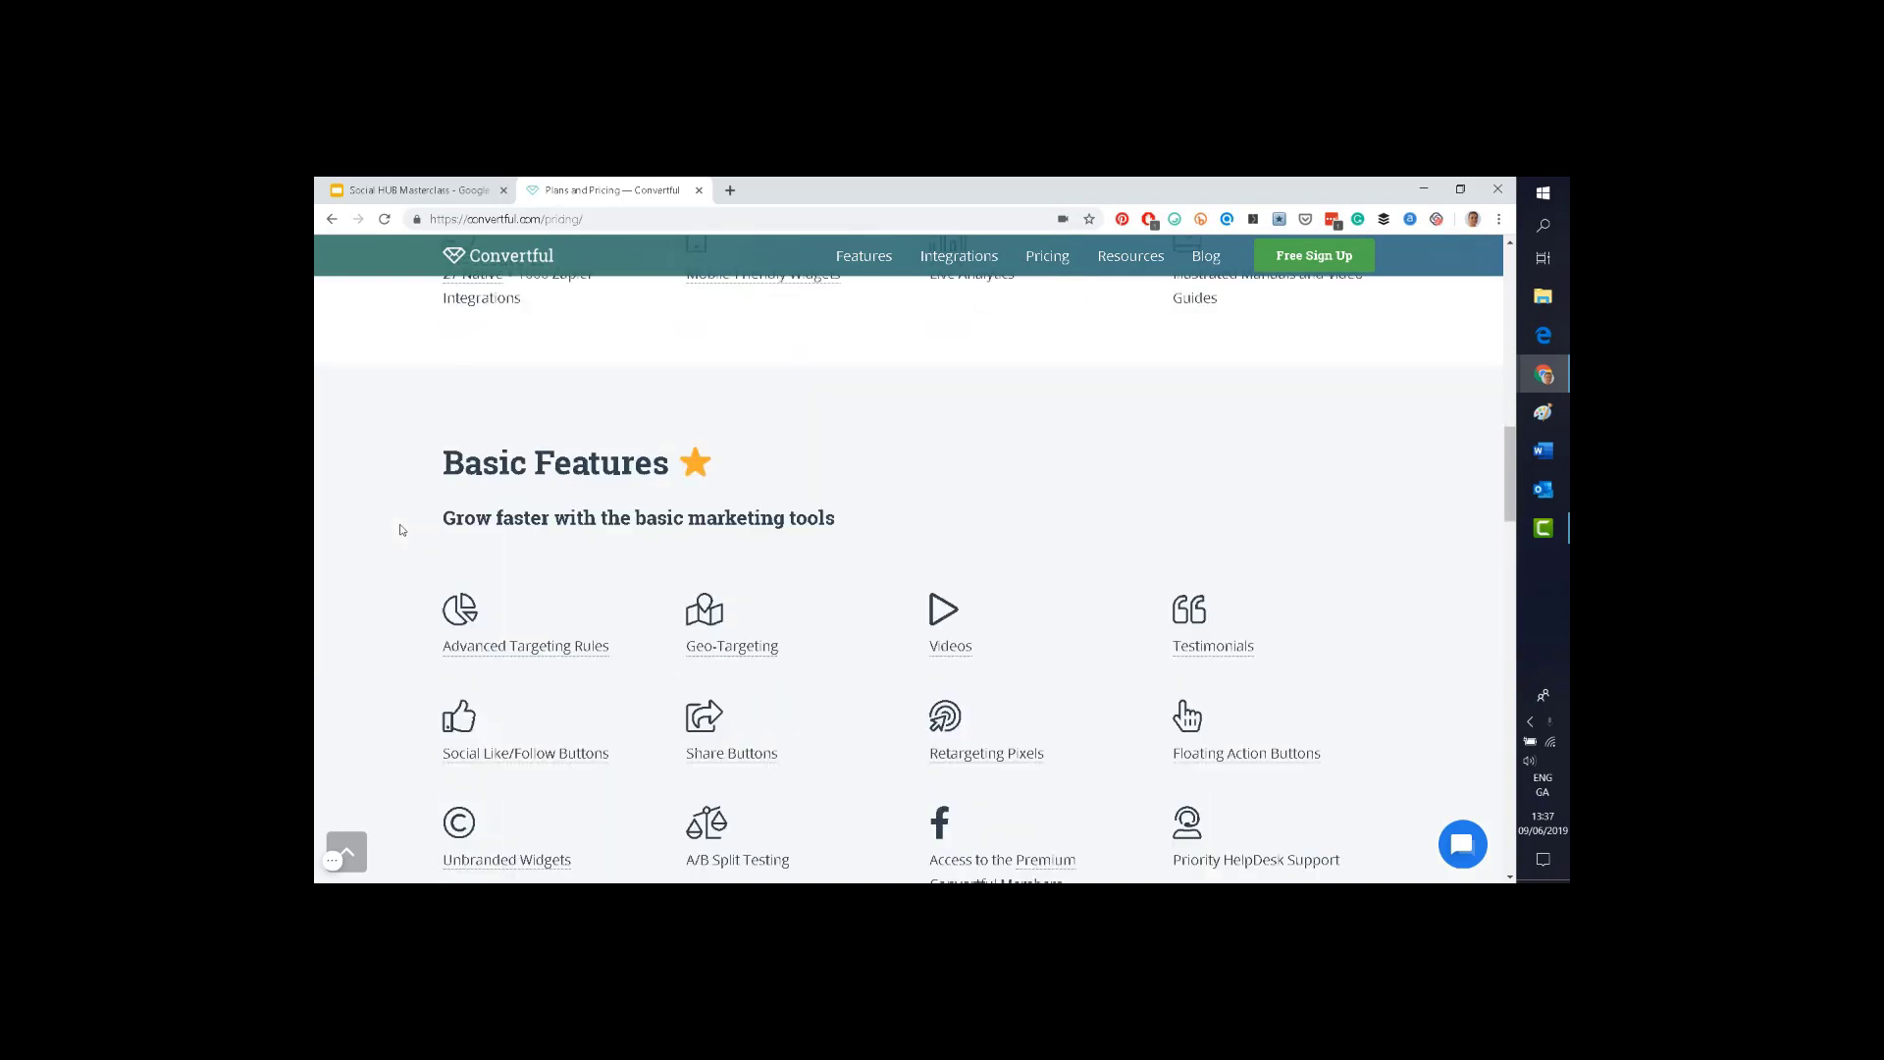
scroll(401, 530, "down", 2)
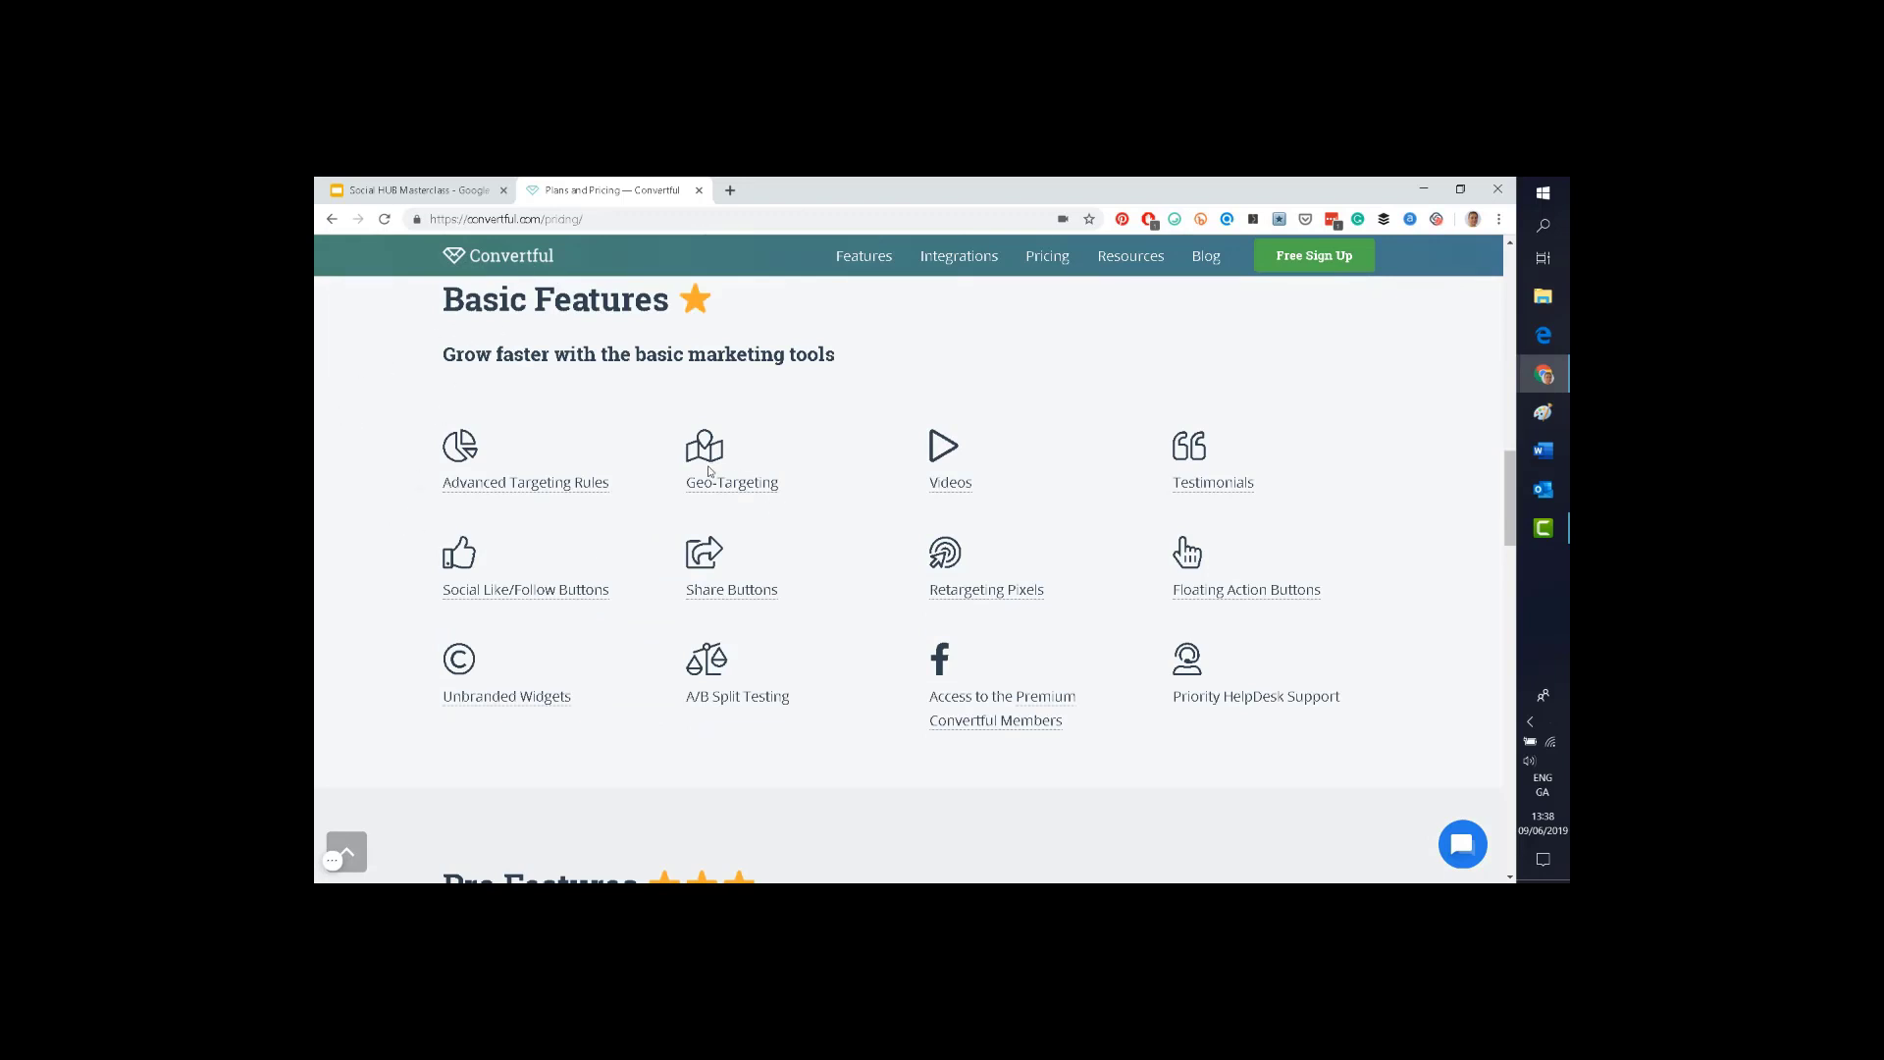
mouse_move(949, 487)
scroll(347, 618, "down", 6)
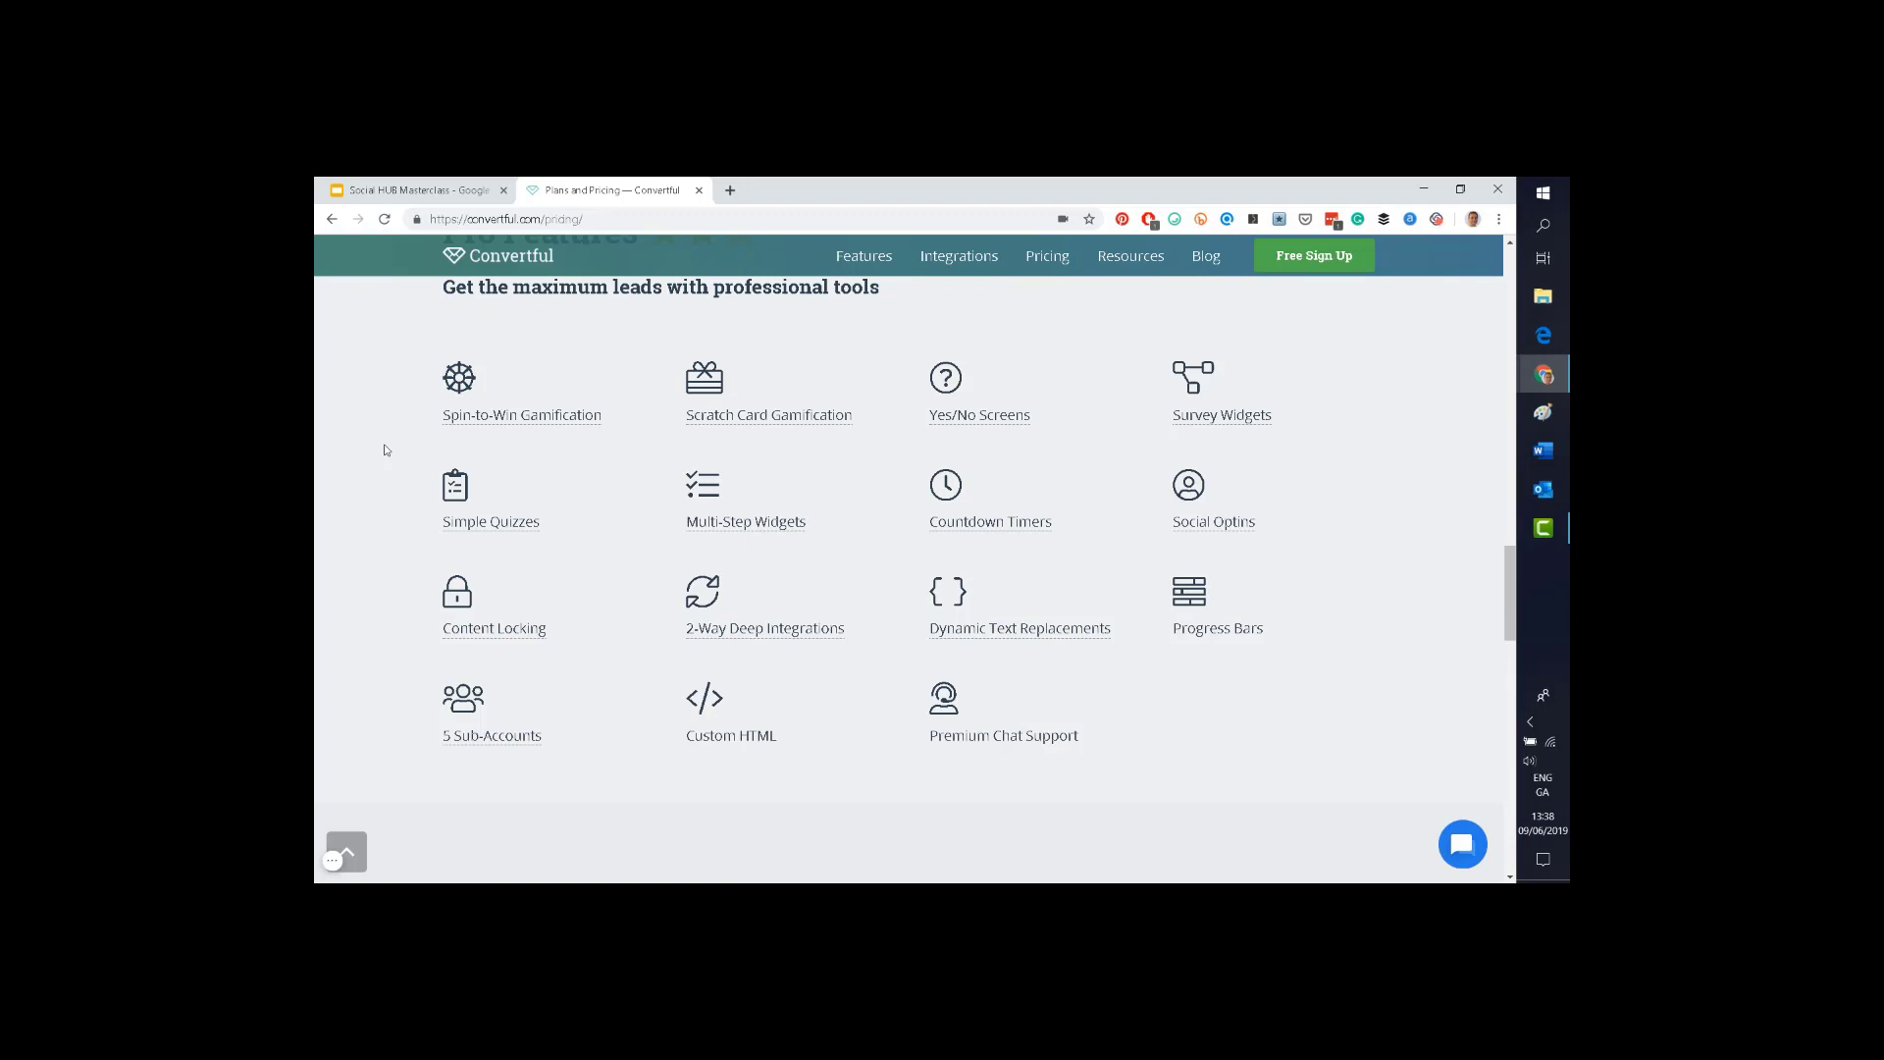
scroll(381, 472, "up", 15)
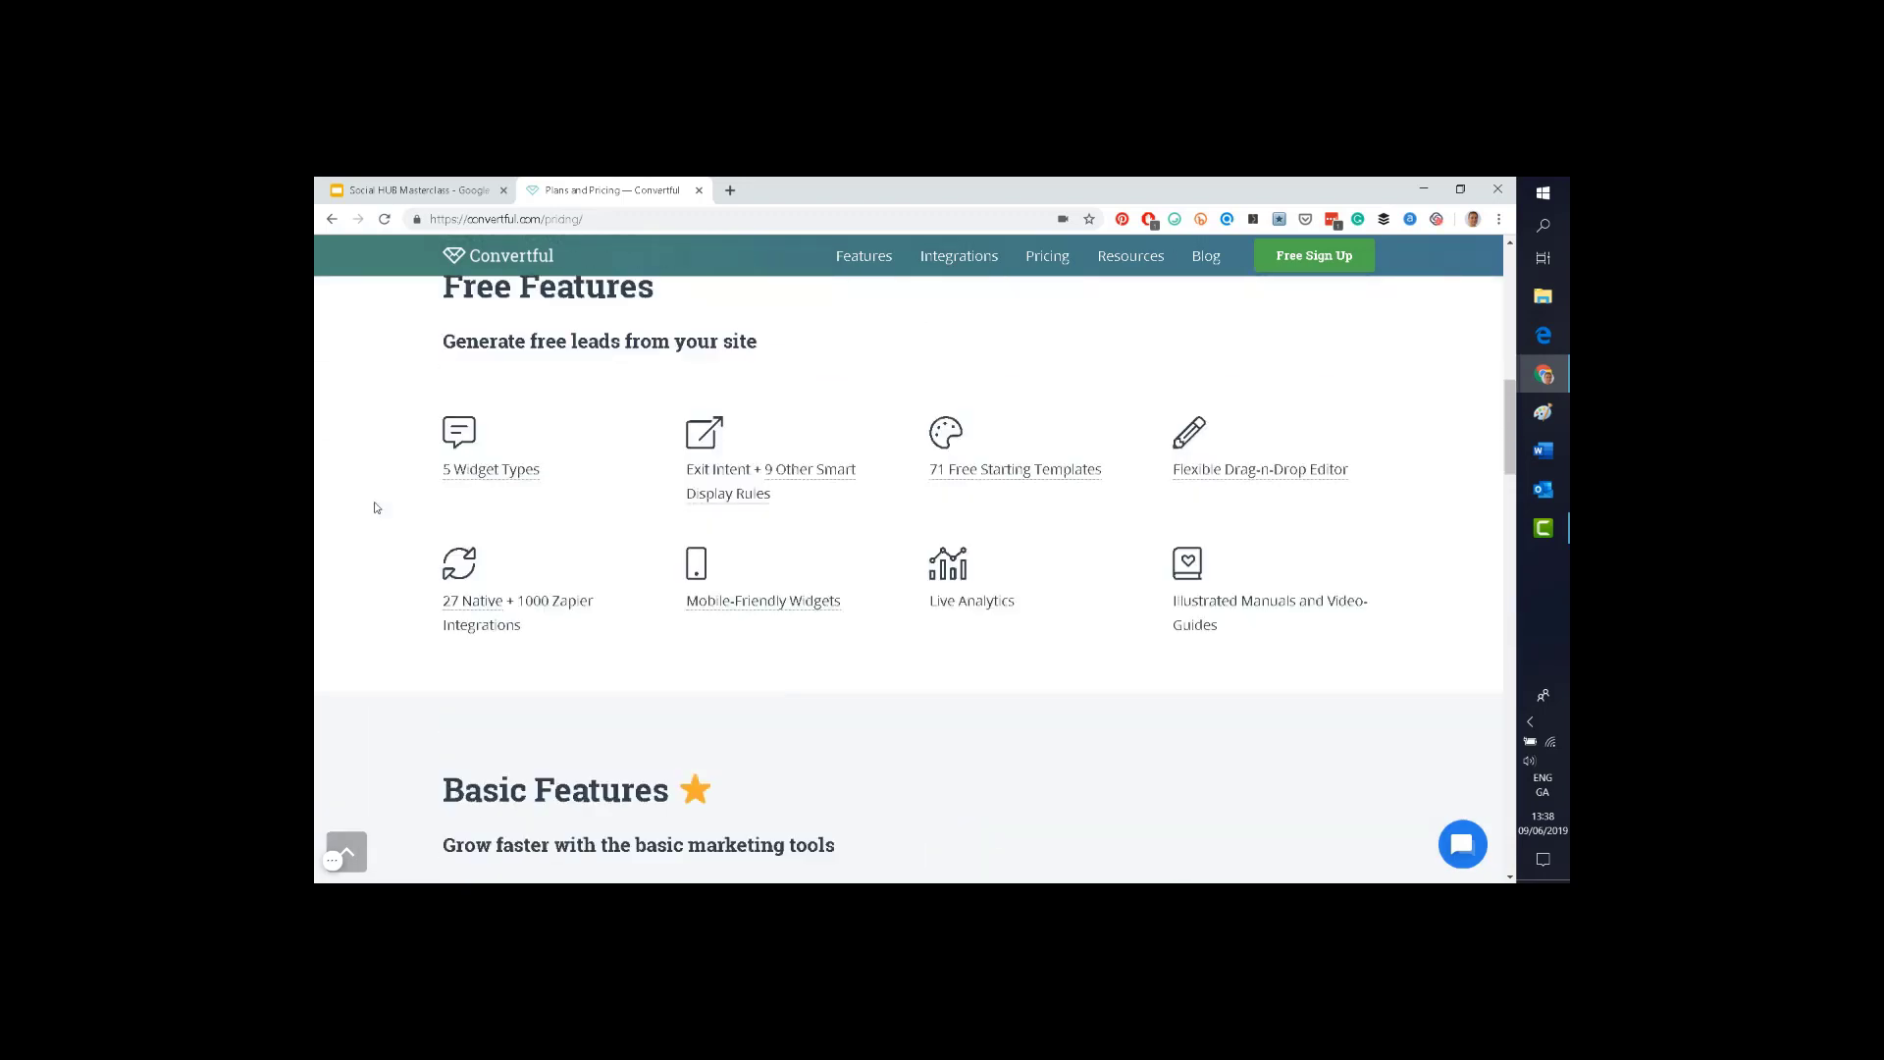
scroll(374, 507, "up", 3)
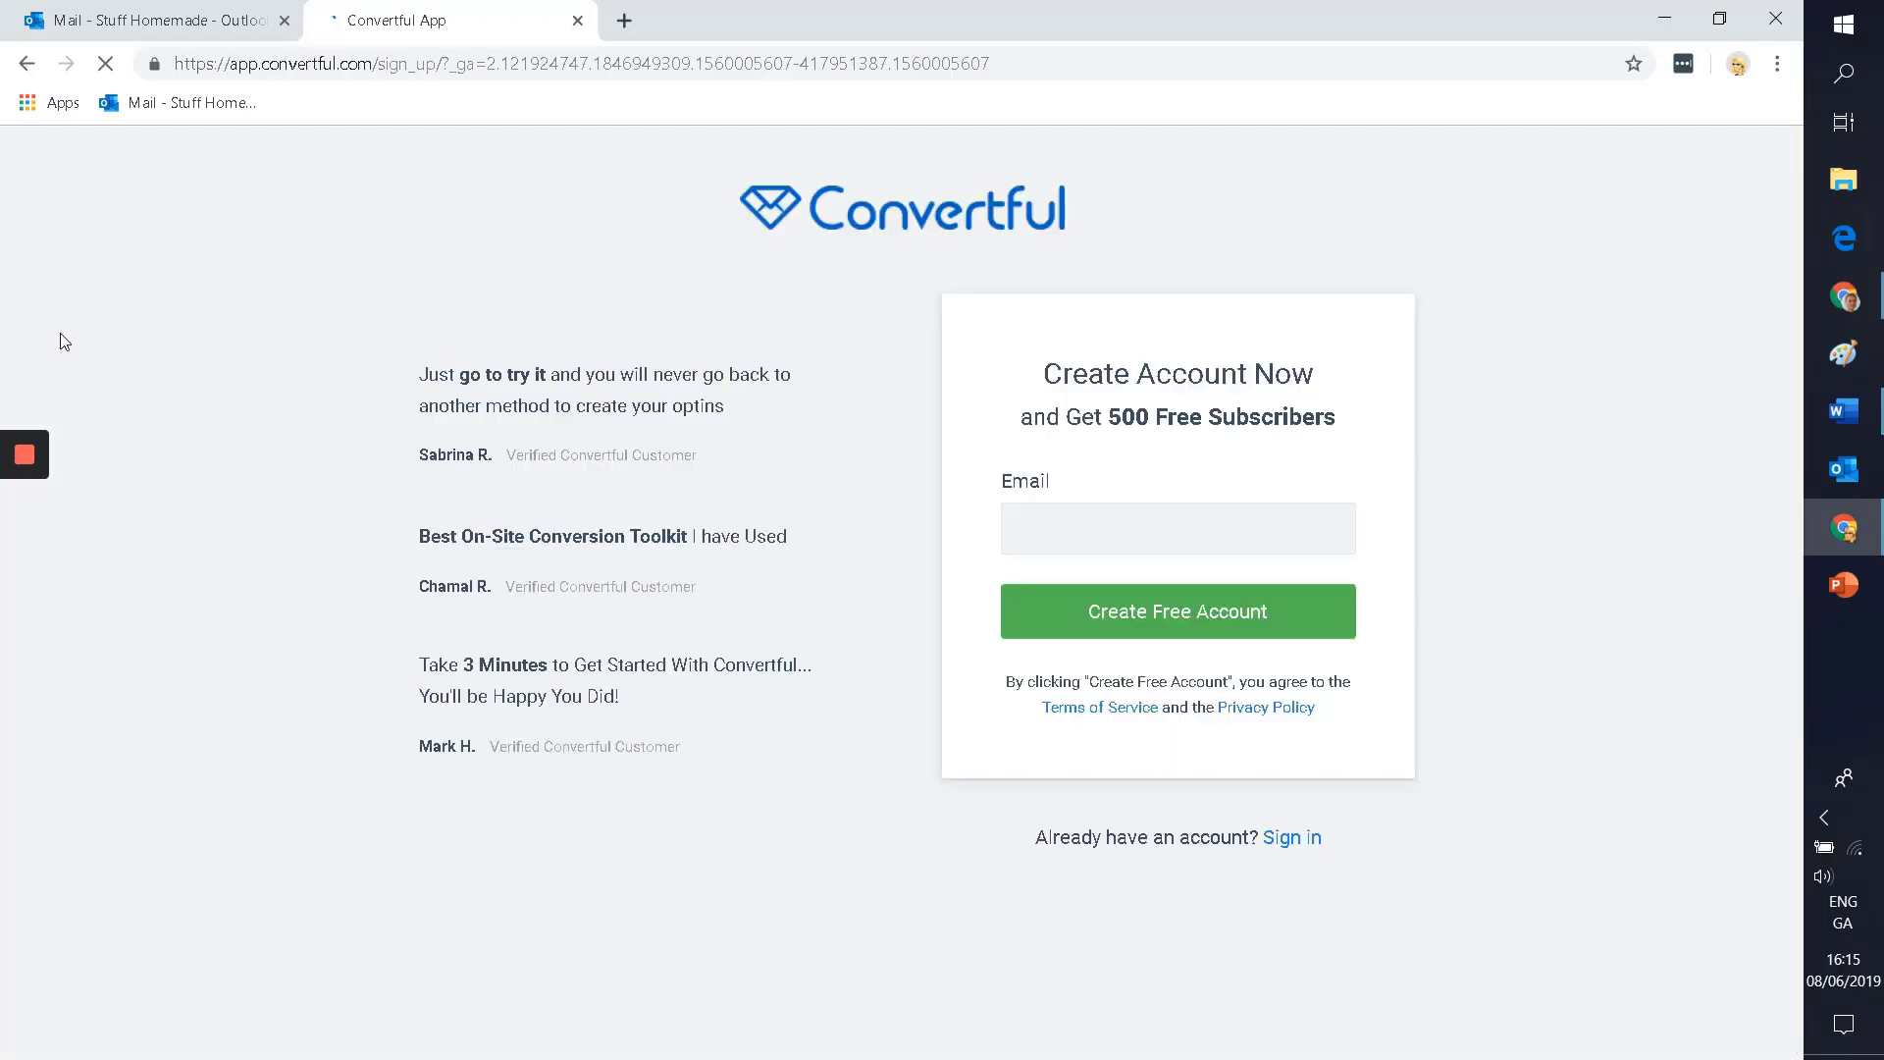
Step: Enter the sign-up email address, accept the suggested completion, and submit Create Free Account
left_click(1050, 530)
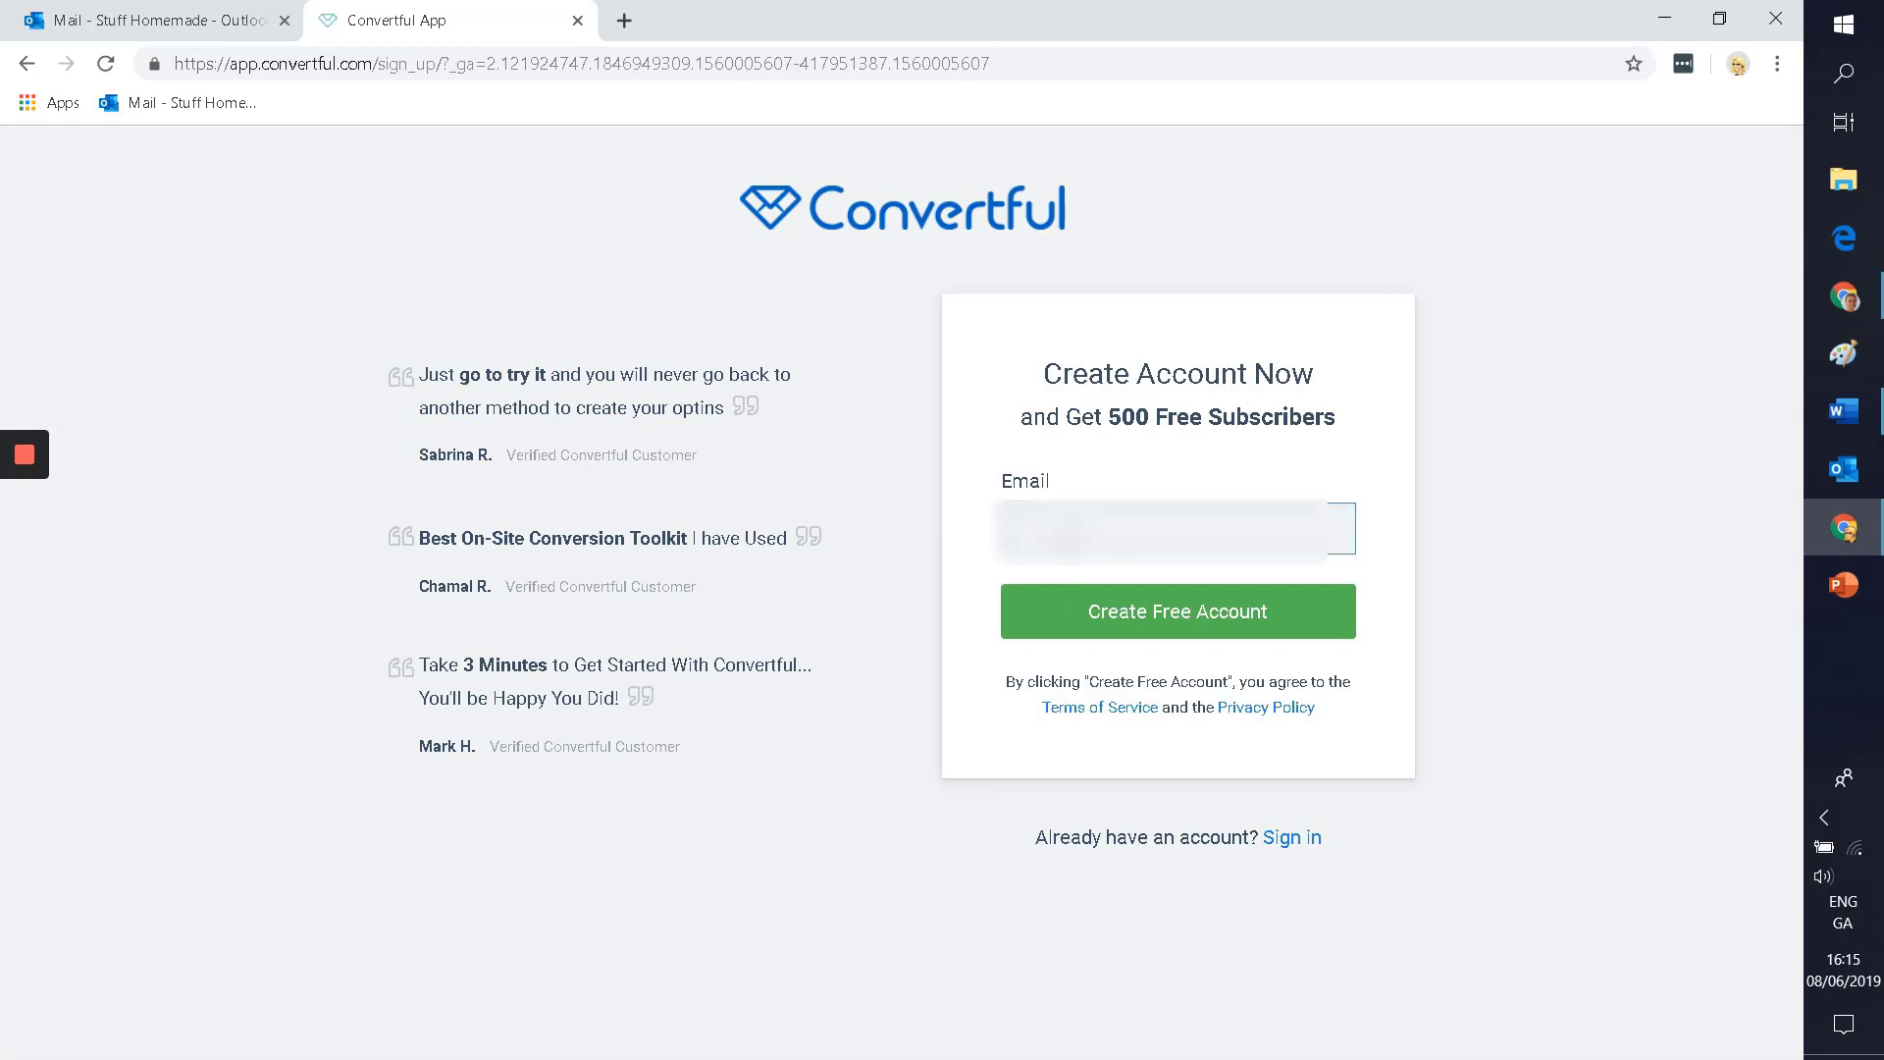
type("stuffhomema")
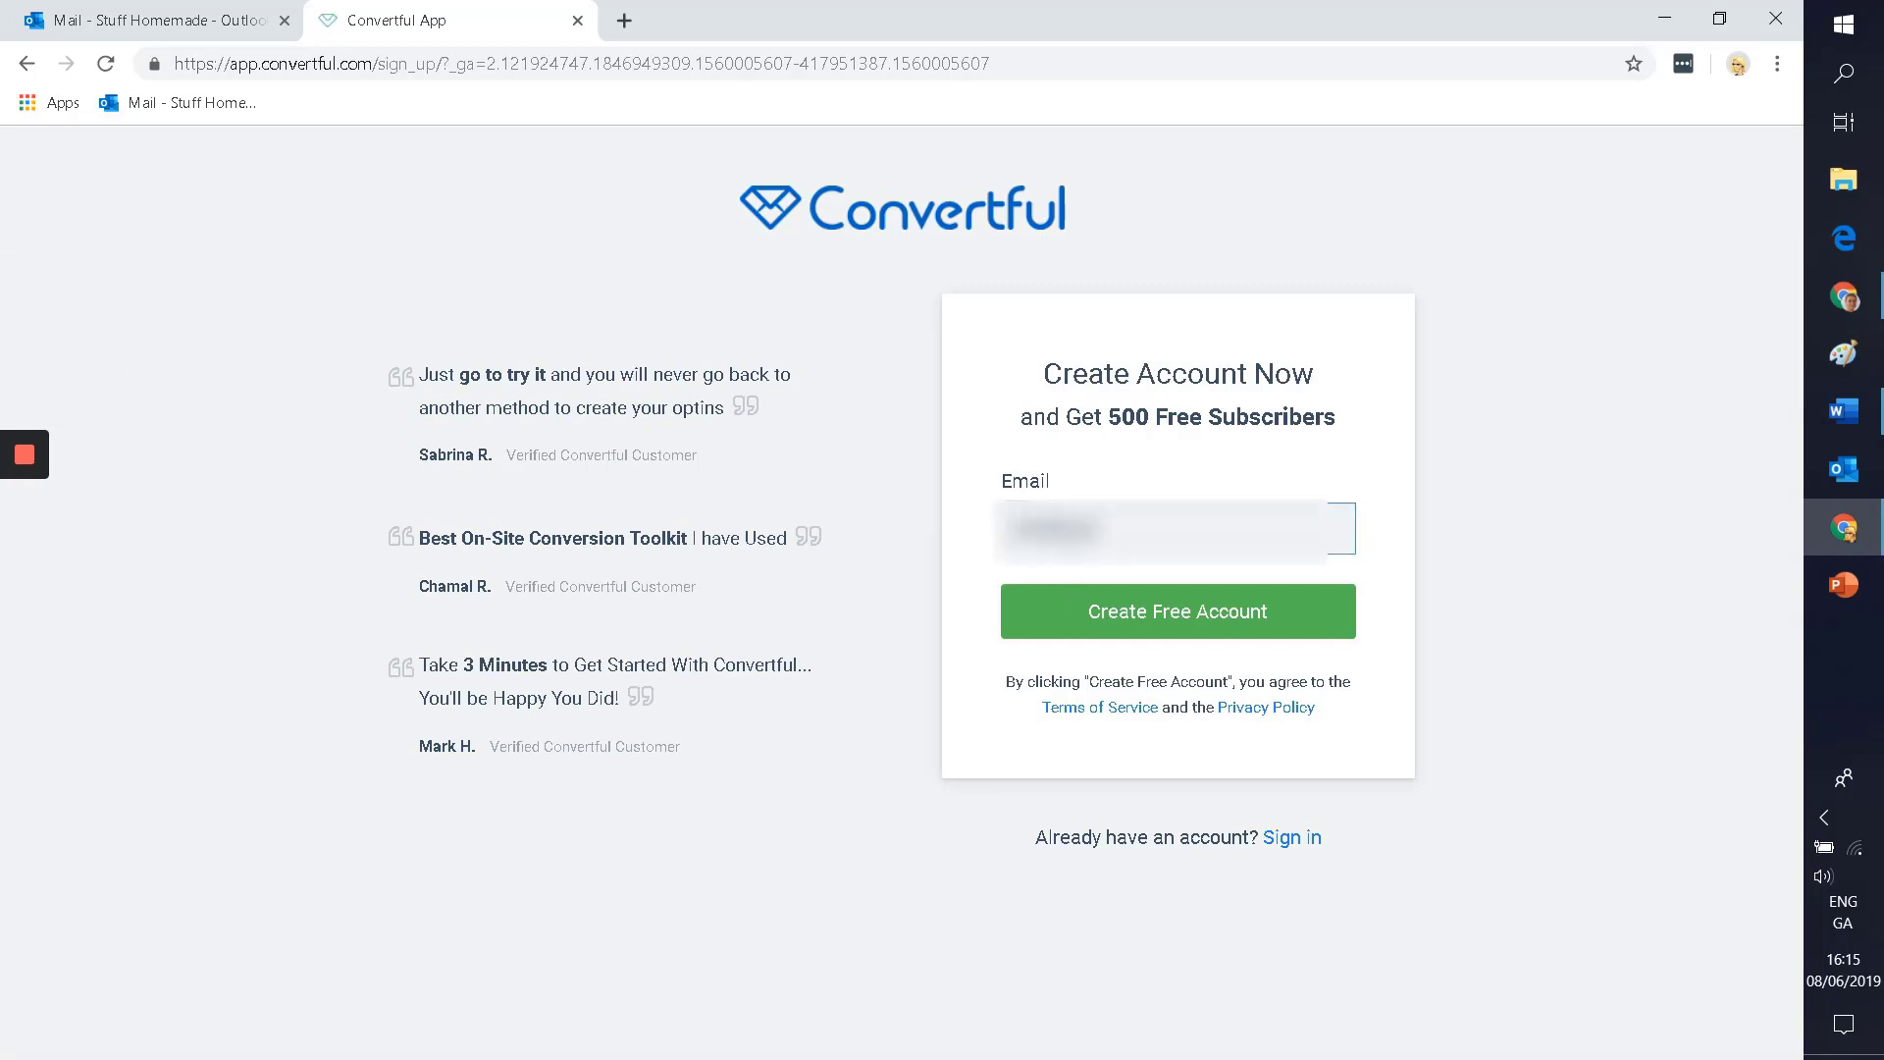
key("BackSpace")
key("BackSpace")
key("BackSpace")
key("BackSpace")
key("BackSpace")
key("BackSpace")
type("fho")
left_click(1115, 628)
left_click(1114, 640)
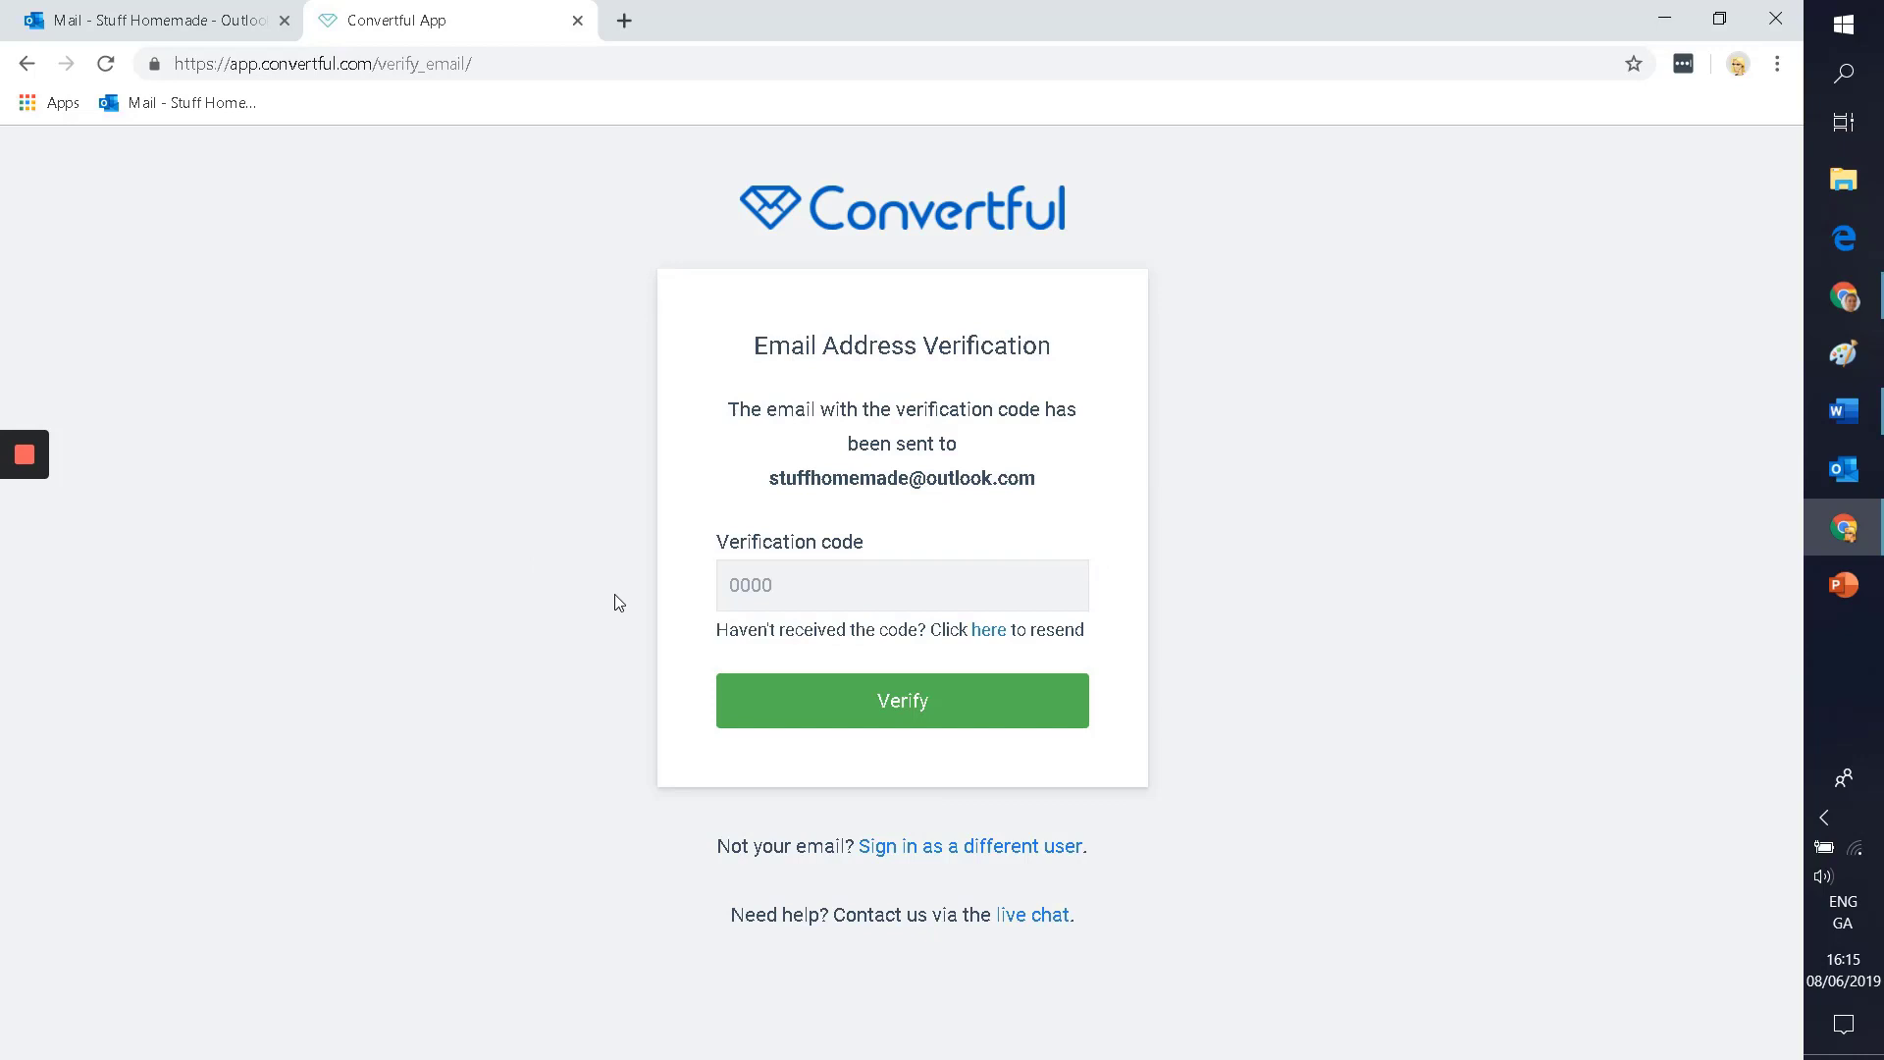
Step: Find Convertful's verification email in Outlook's Junk Email folder and mark it not junk
left_click(75, 19)
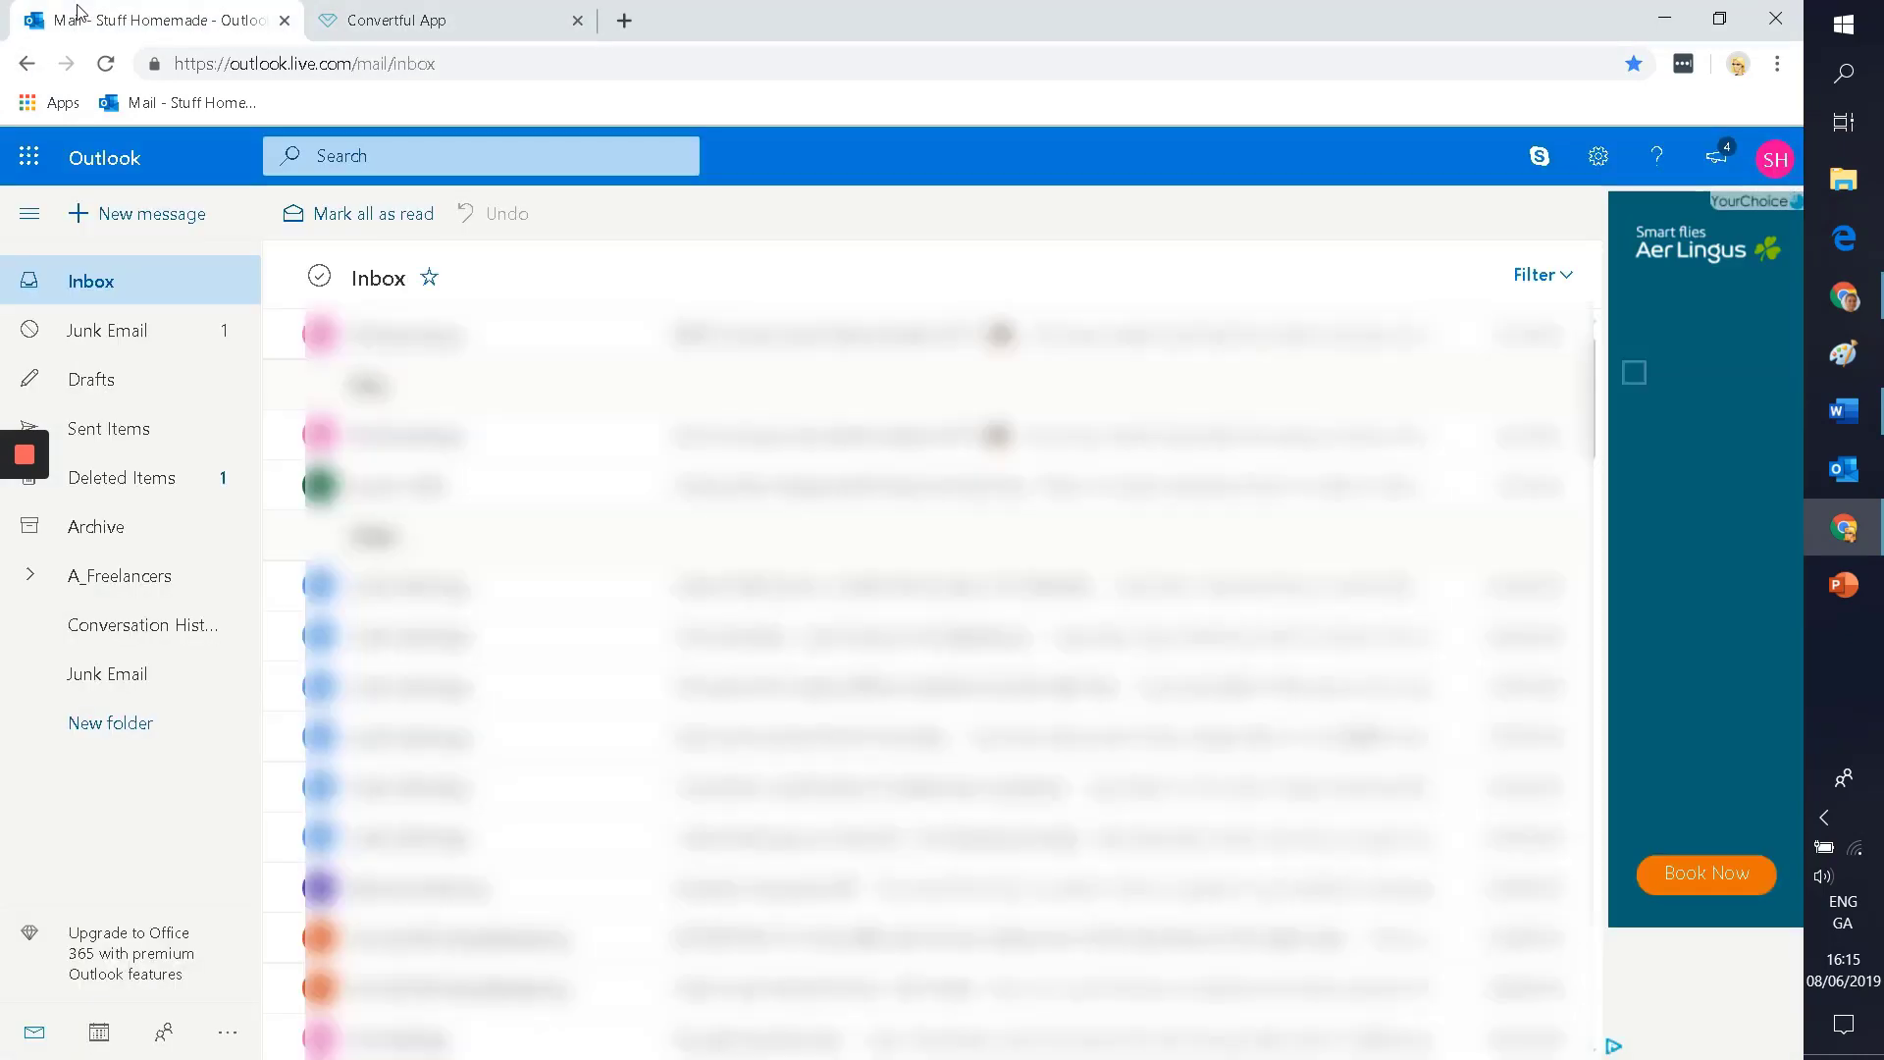
left_click(103, 330)
left_click(441, 409)
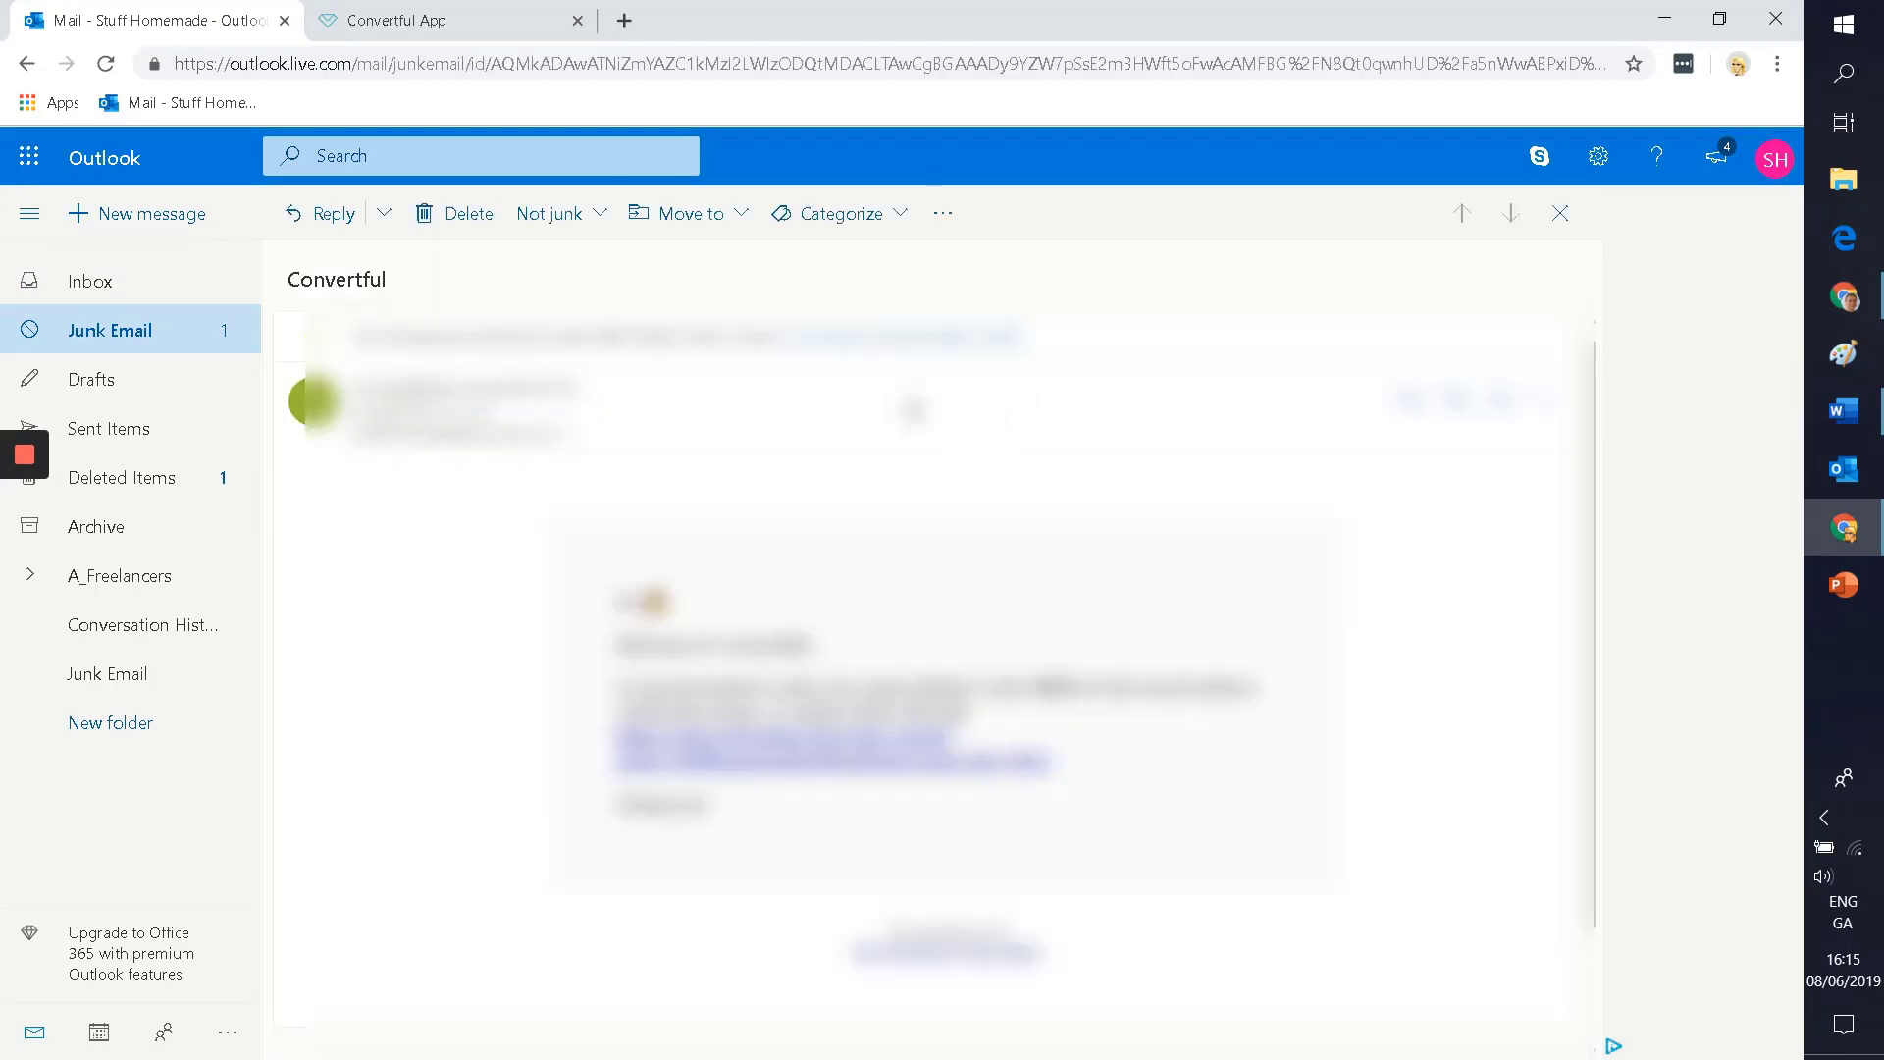
left_click(546, 213)
Step: Open the verification email from the Inbox and follow its verification link
left_click(75, 285)
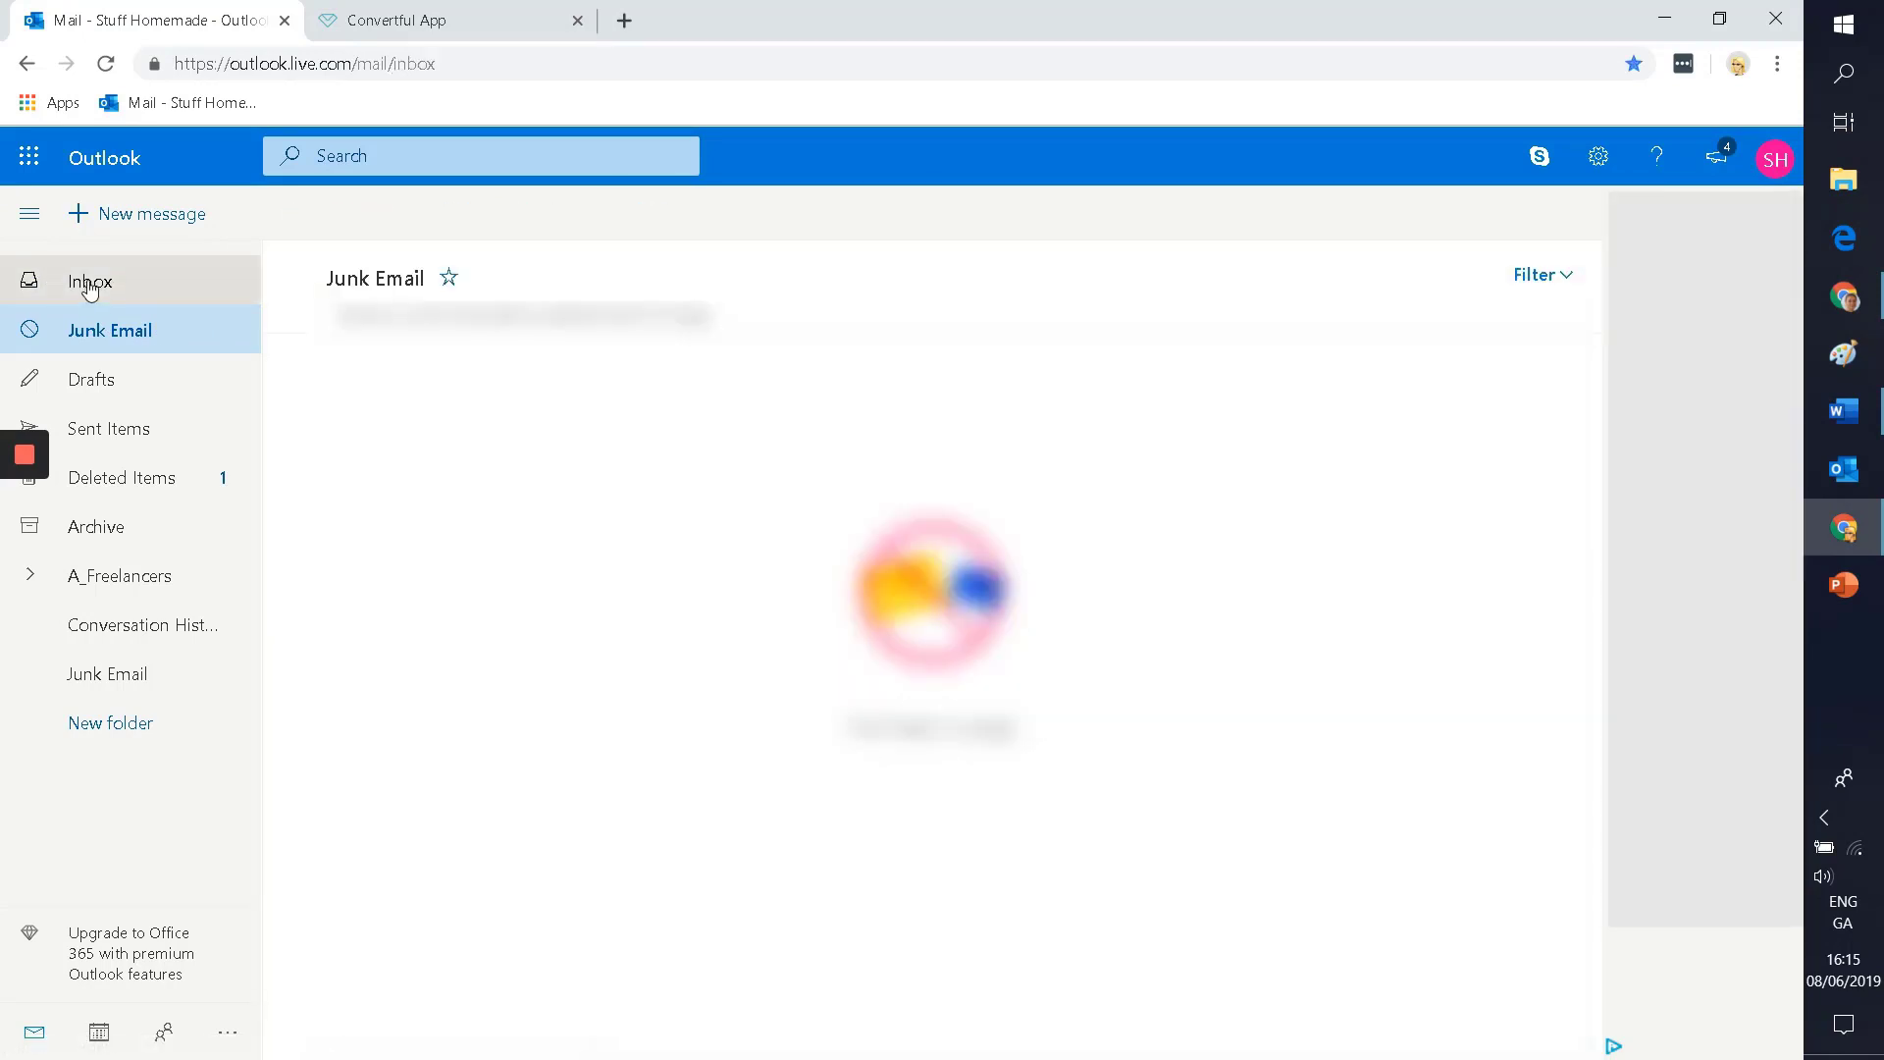
left_click(909, 344)
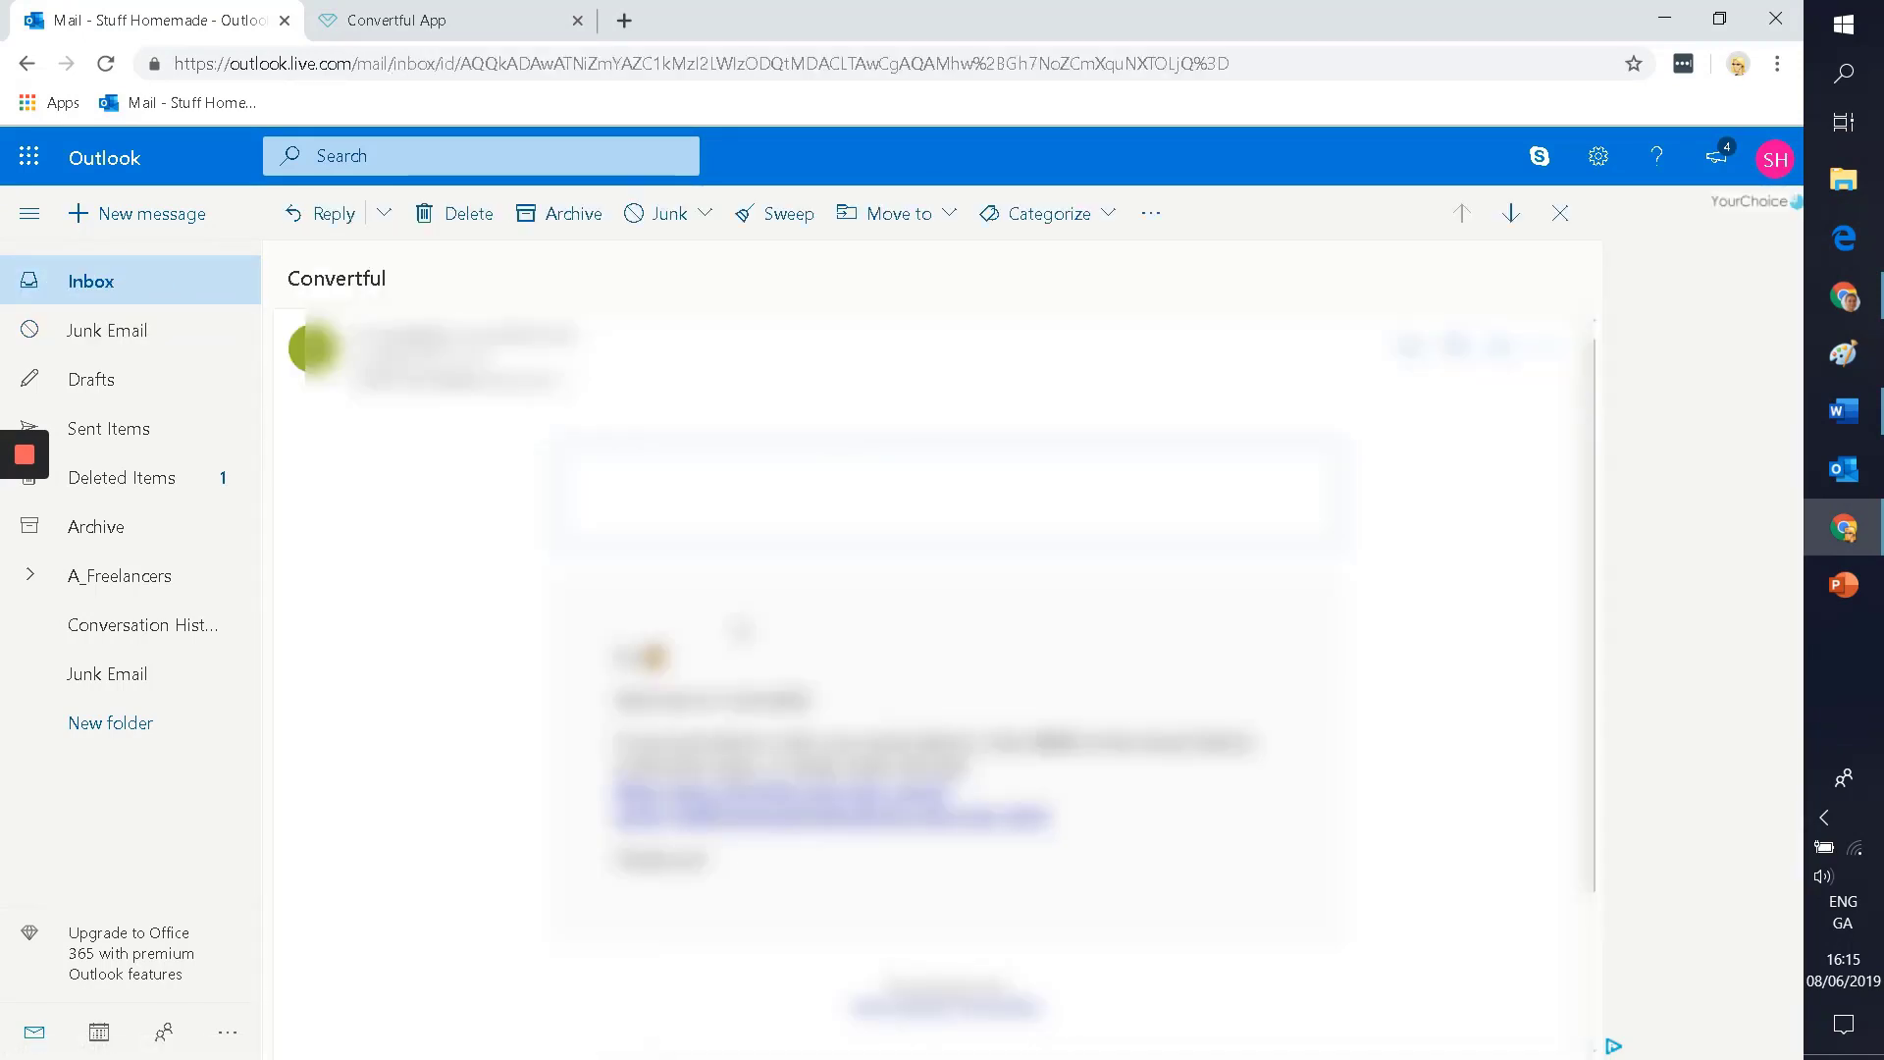
double_click(1057, 686)
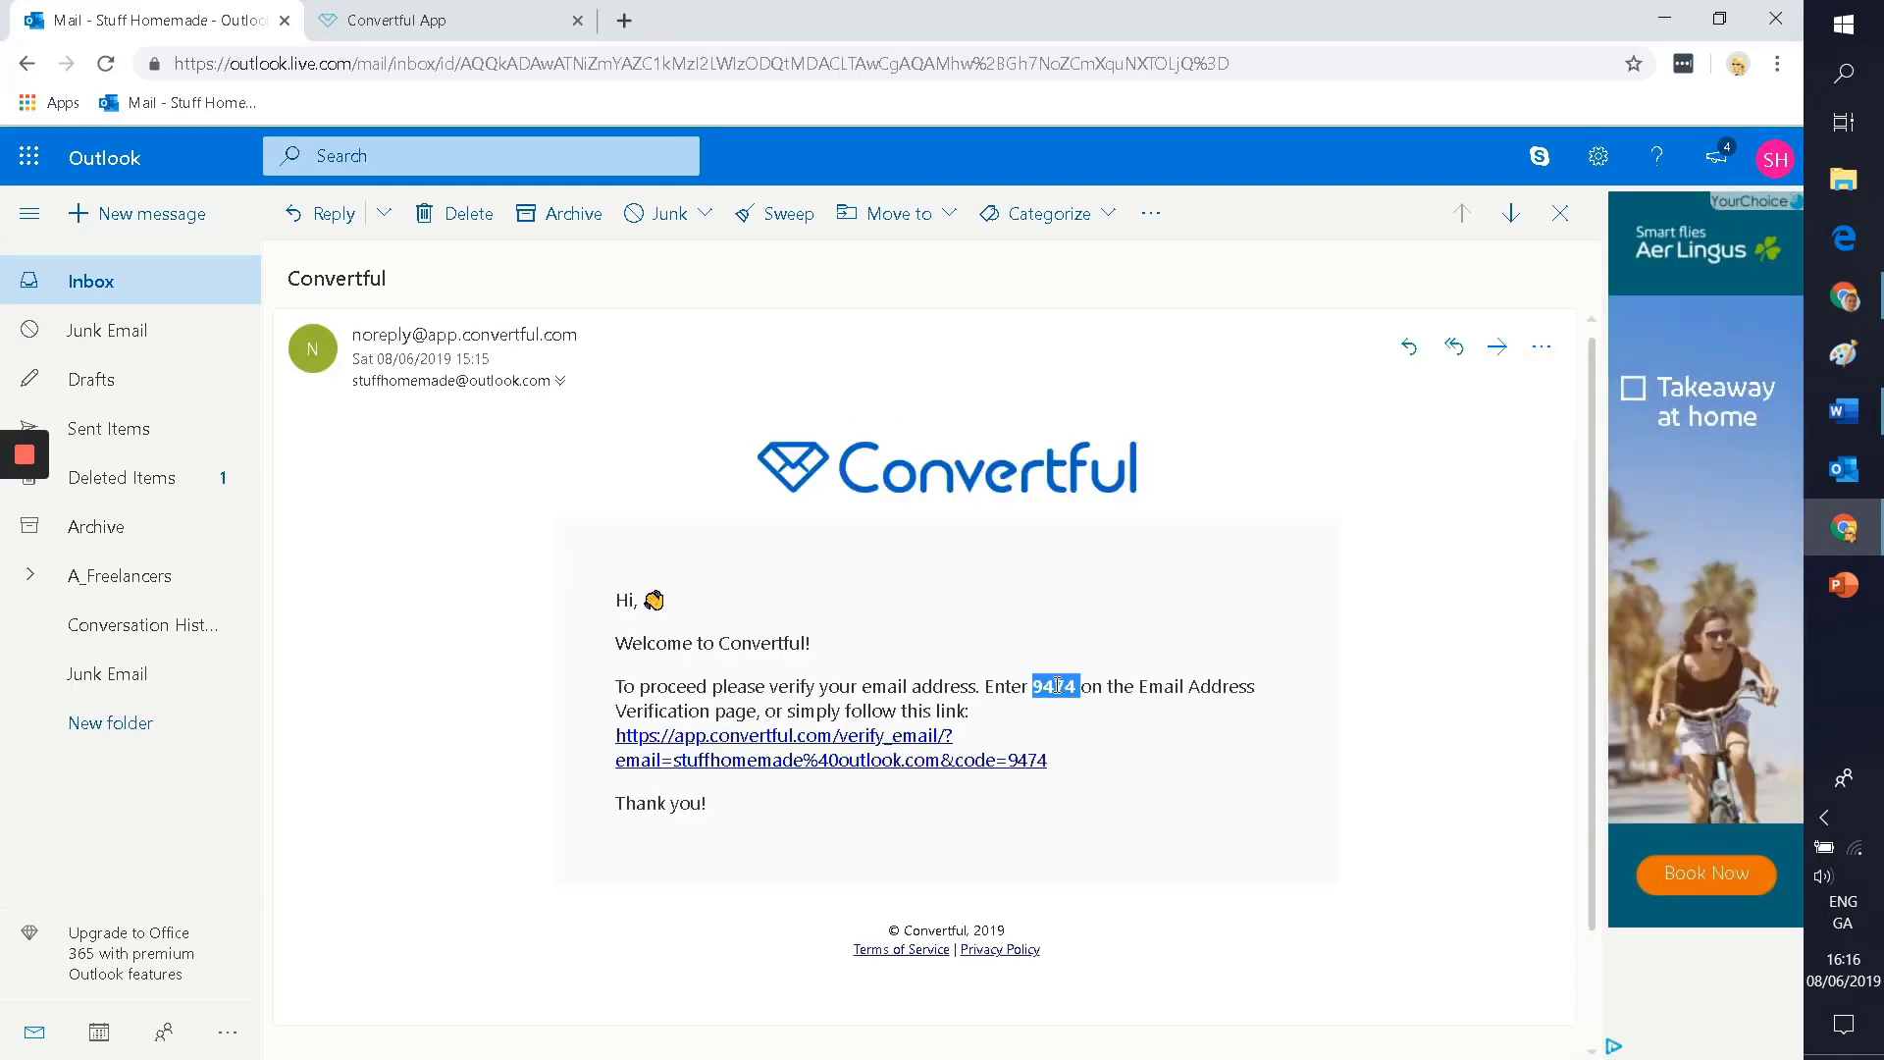
left_click(701, 760)
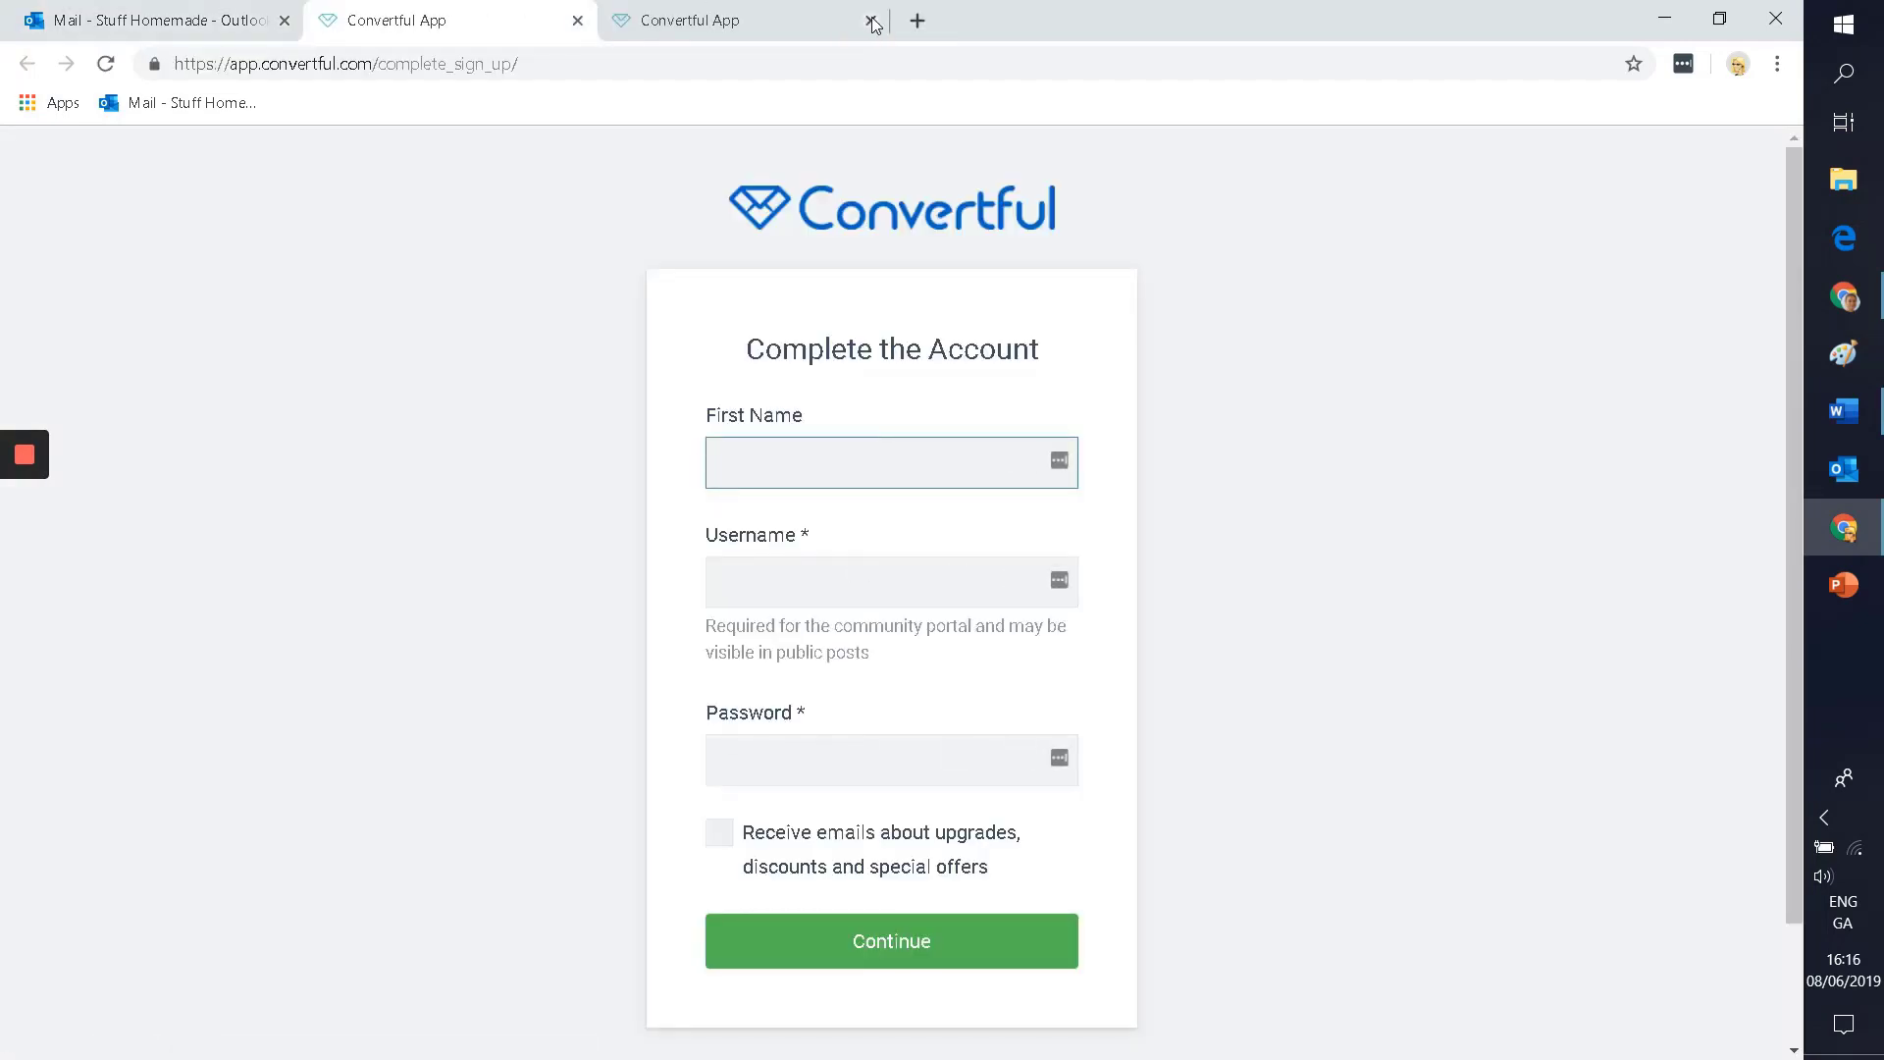
Step: Close the leftover Convertful tab and enter the account's full name and username
left_click(870, 20)
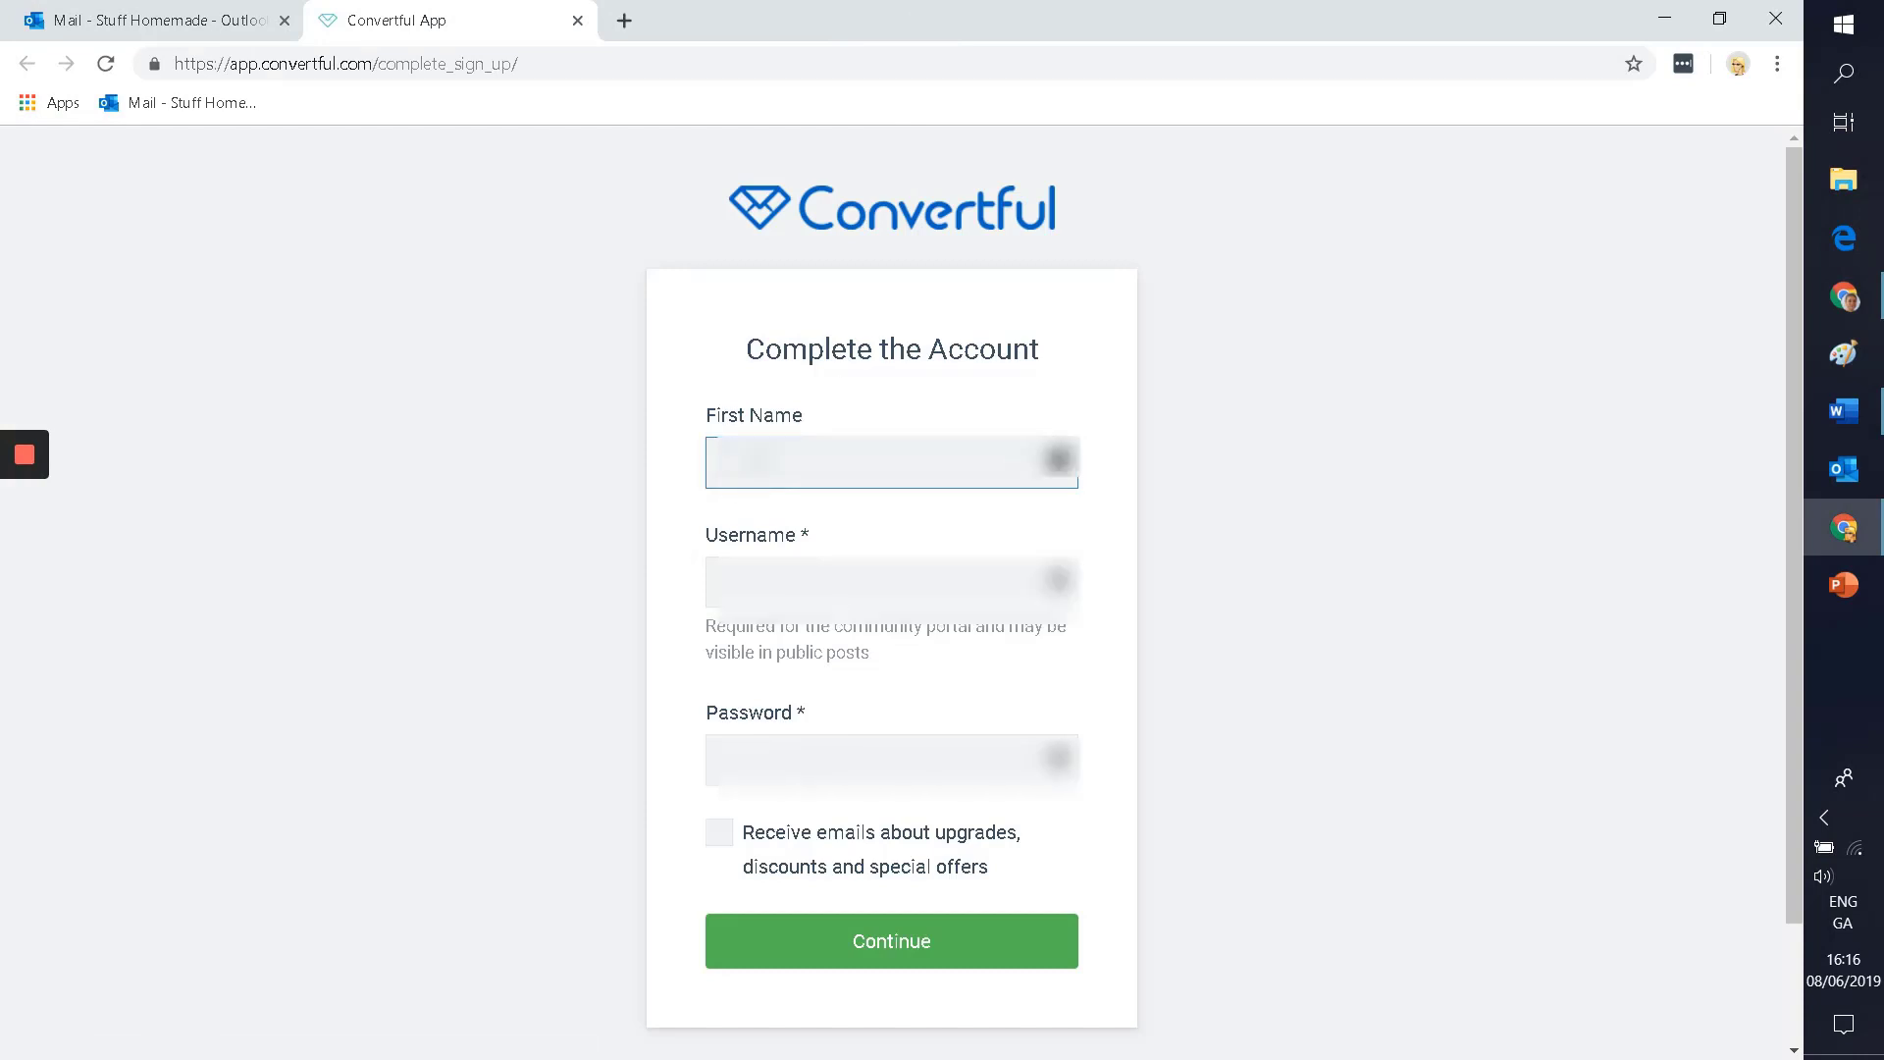
type("Stuff Homemade")
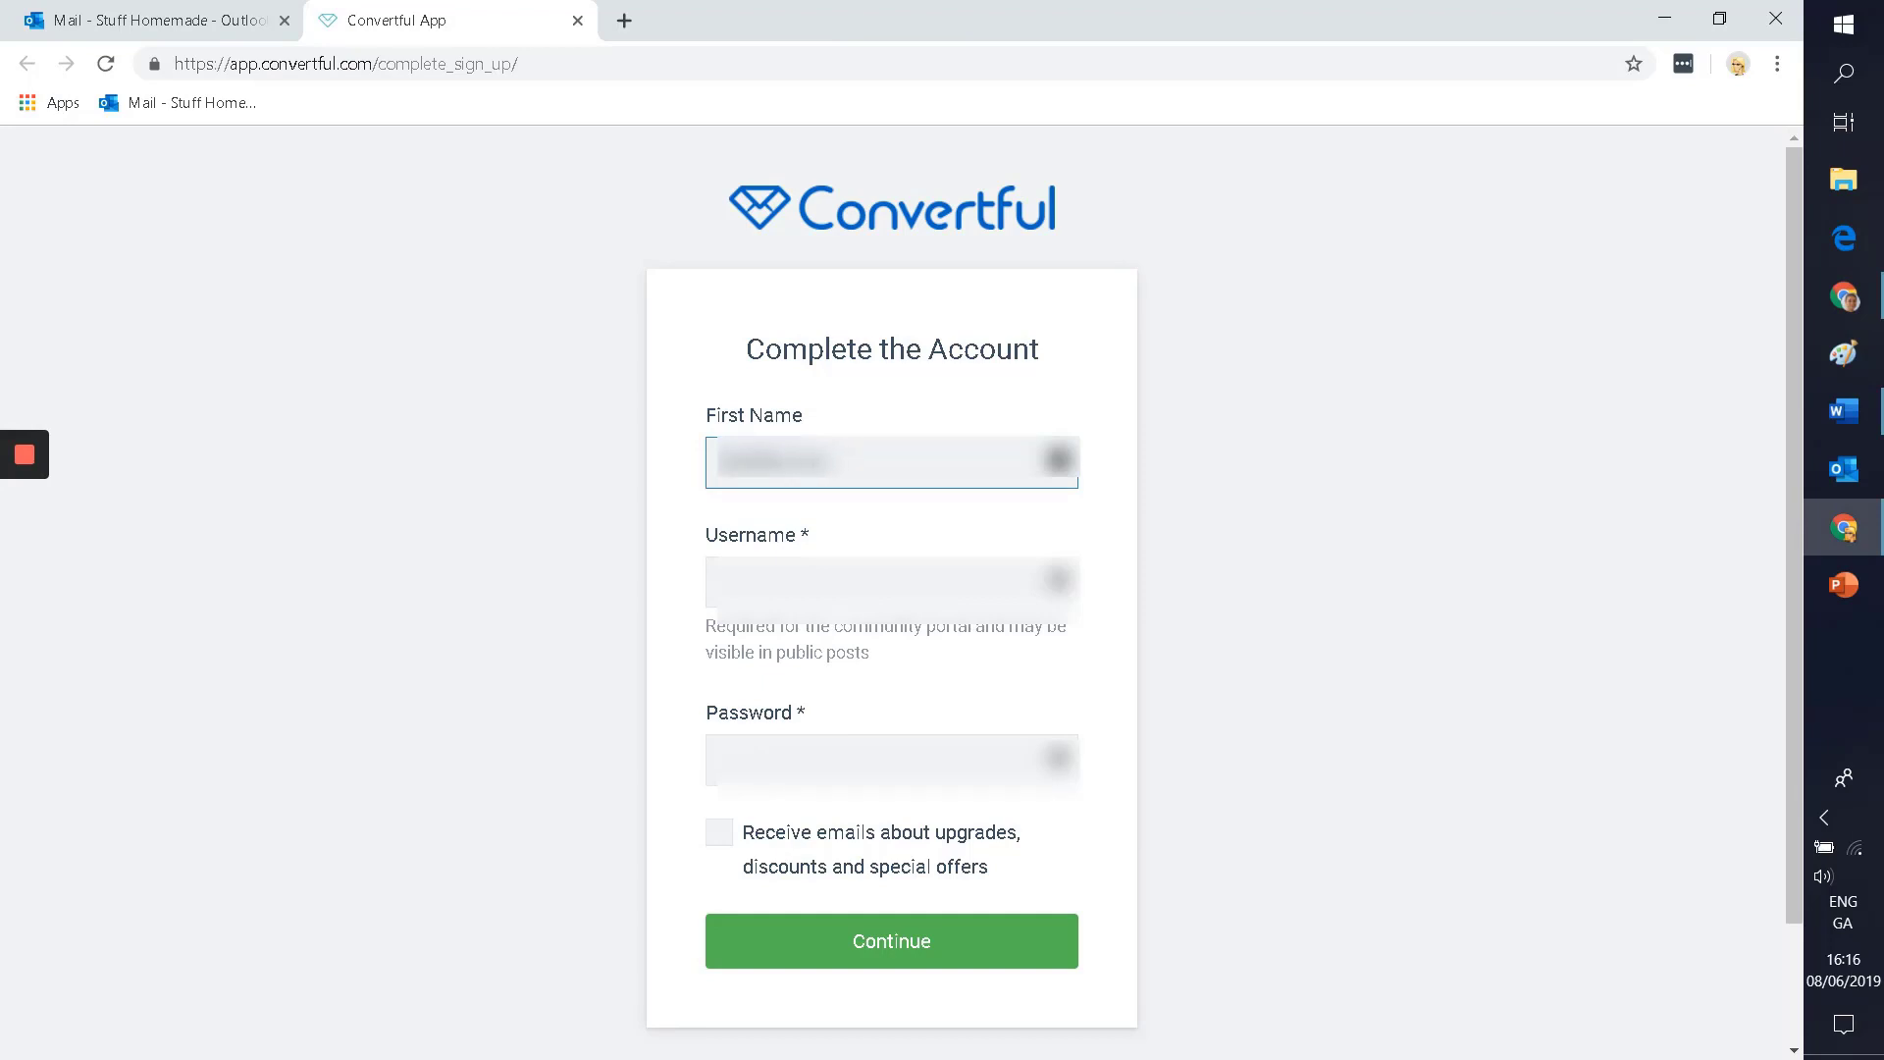
type("ade")
left_click(740, 582)
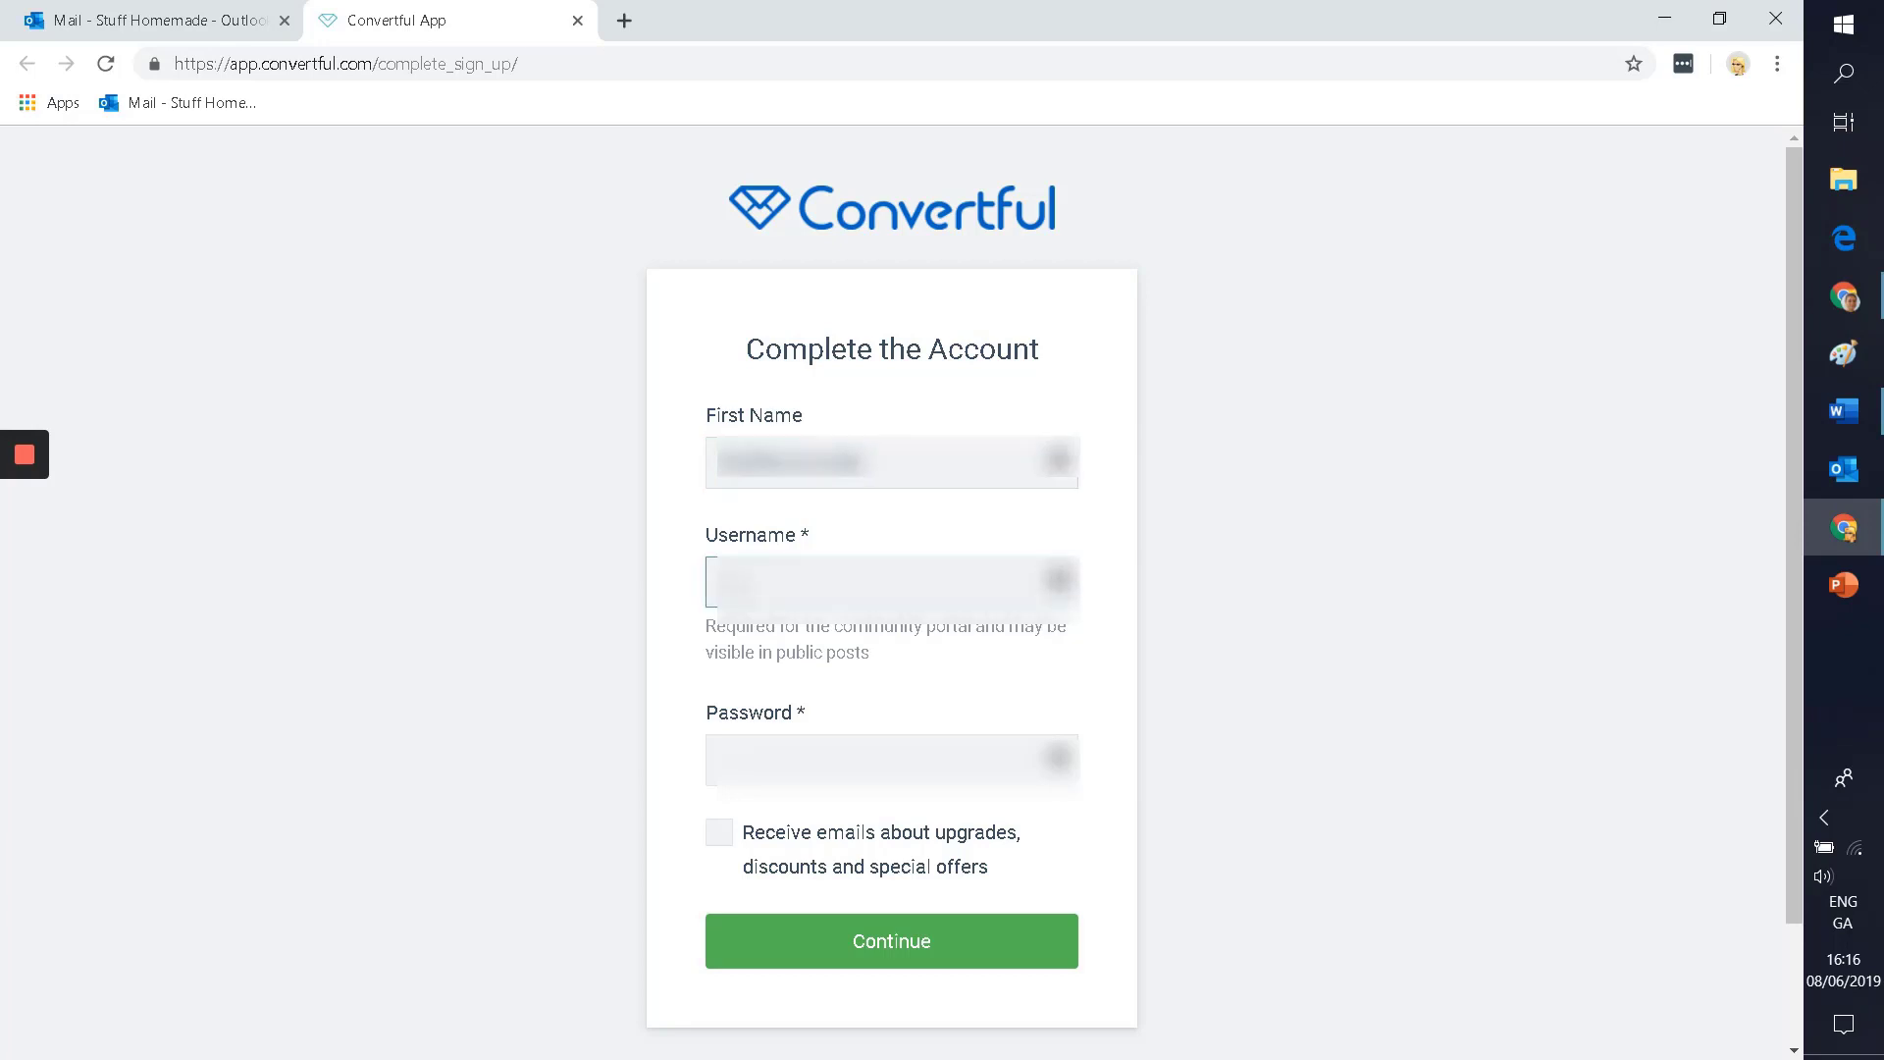
type("stuff")
Step: Set the account password, leave the upgrade-emails option unchecked, and continue
left_click(781, 743)
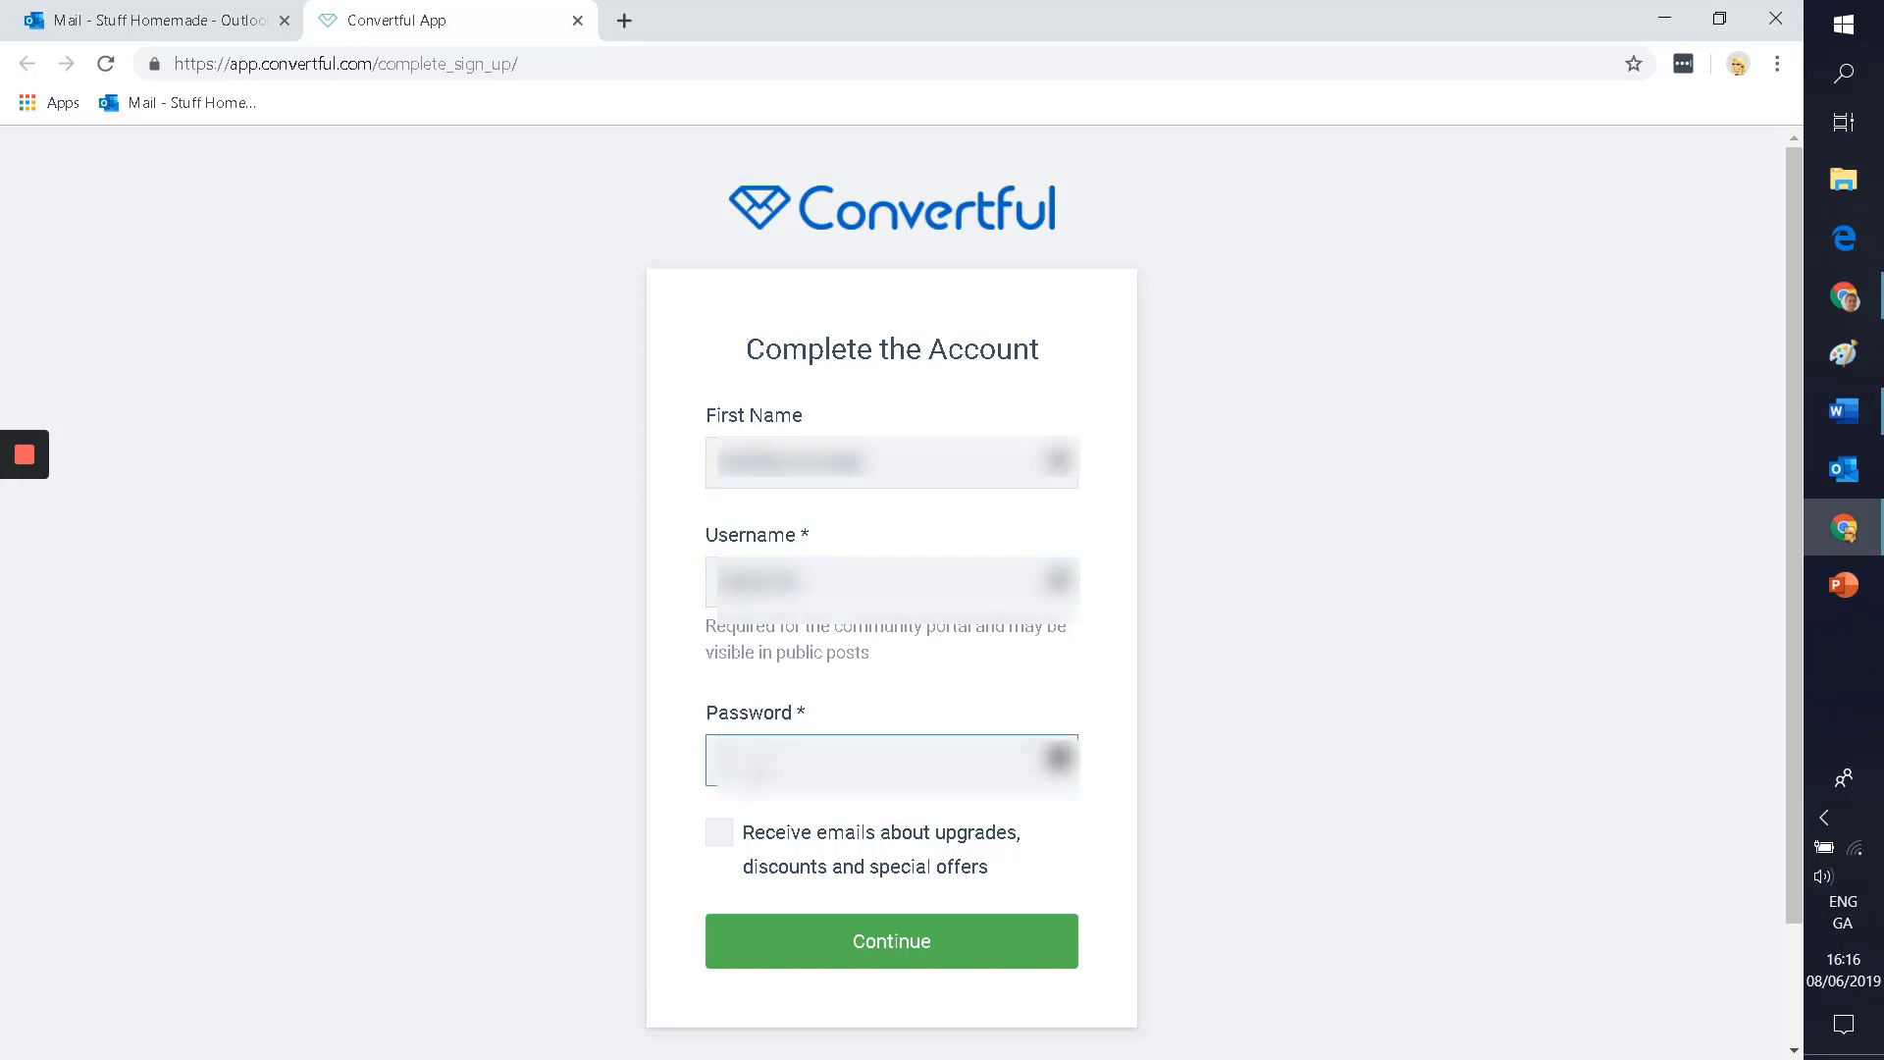
type("••")
left_click(718, 832)
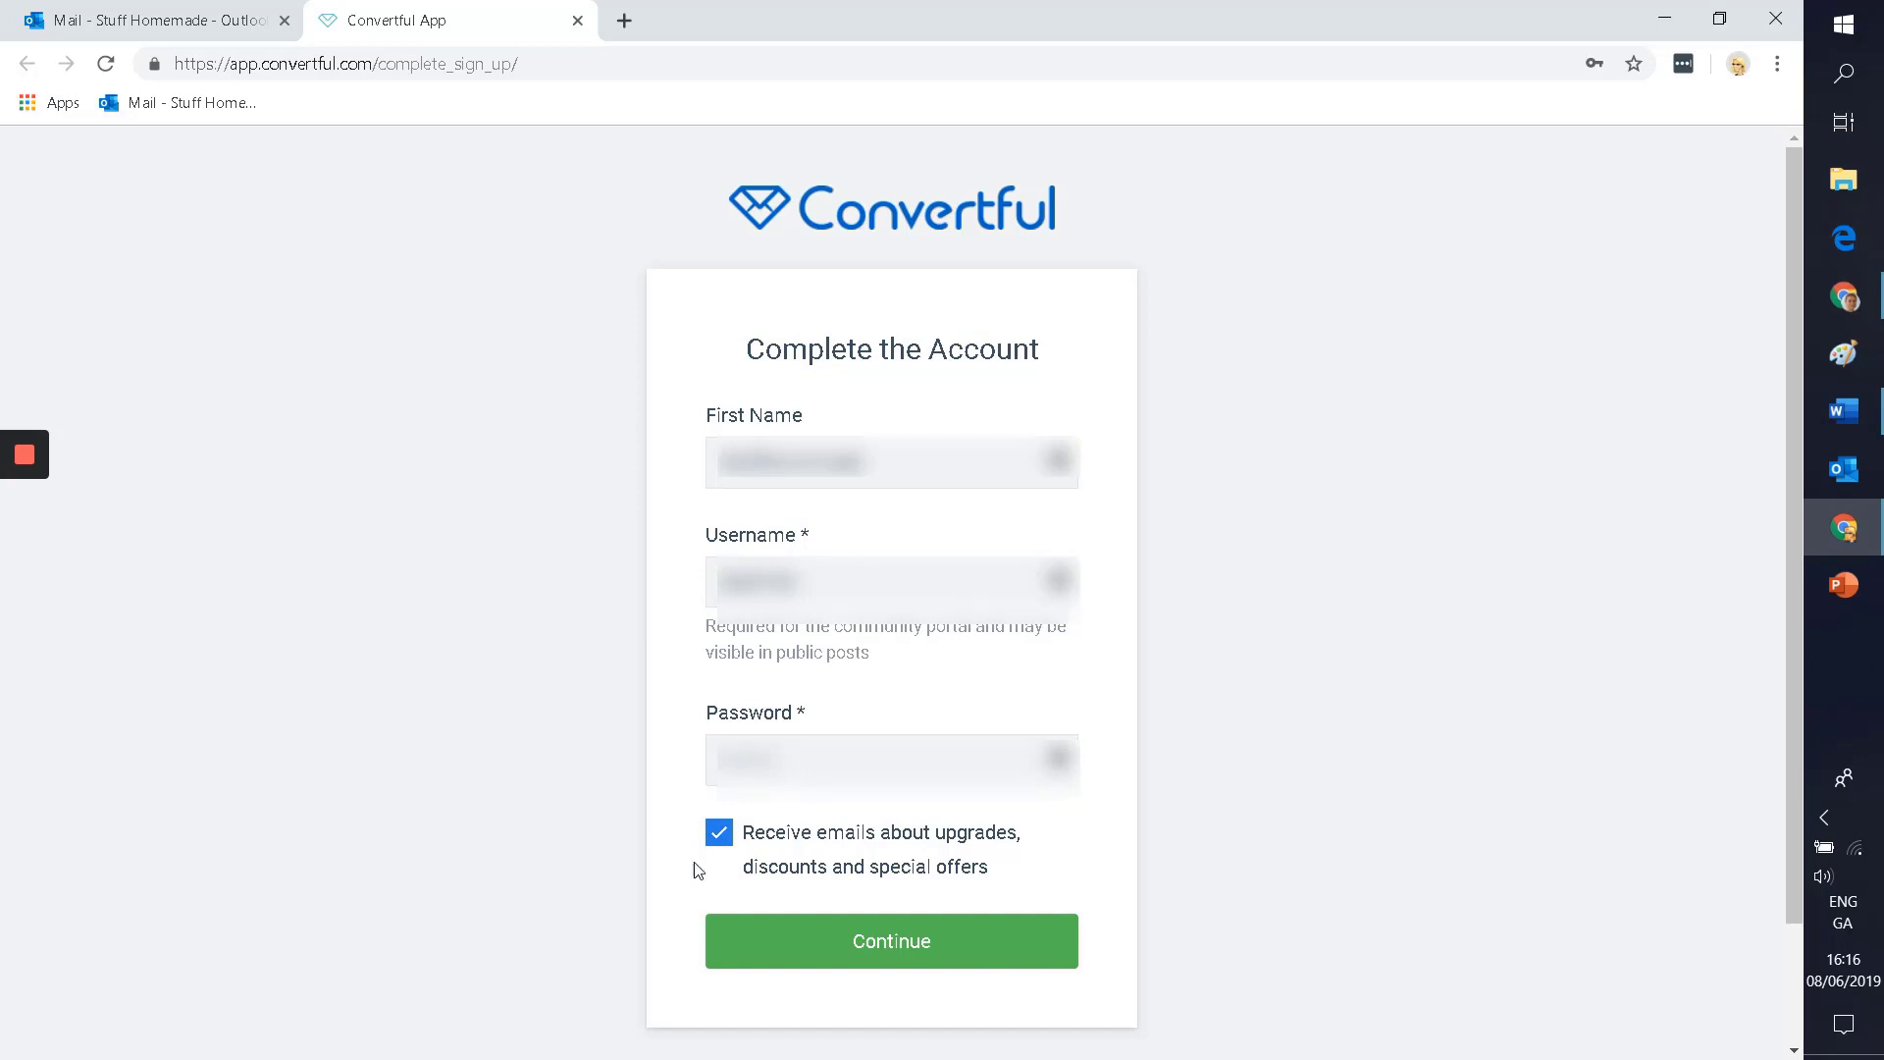
left_click(713, 859)
left_click(812, 950)
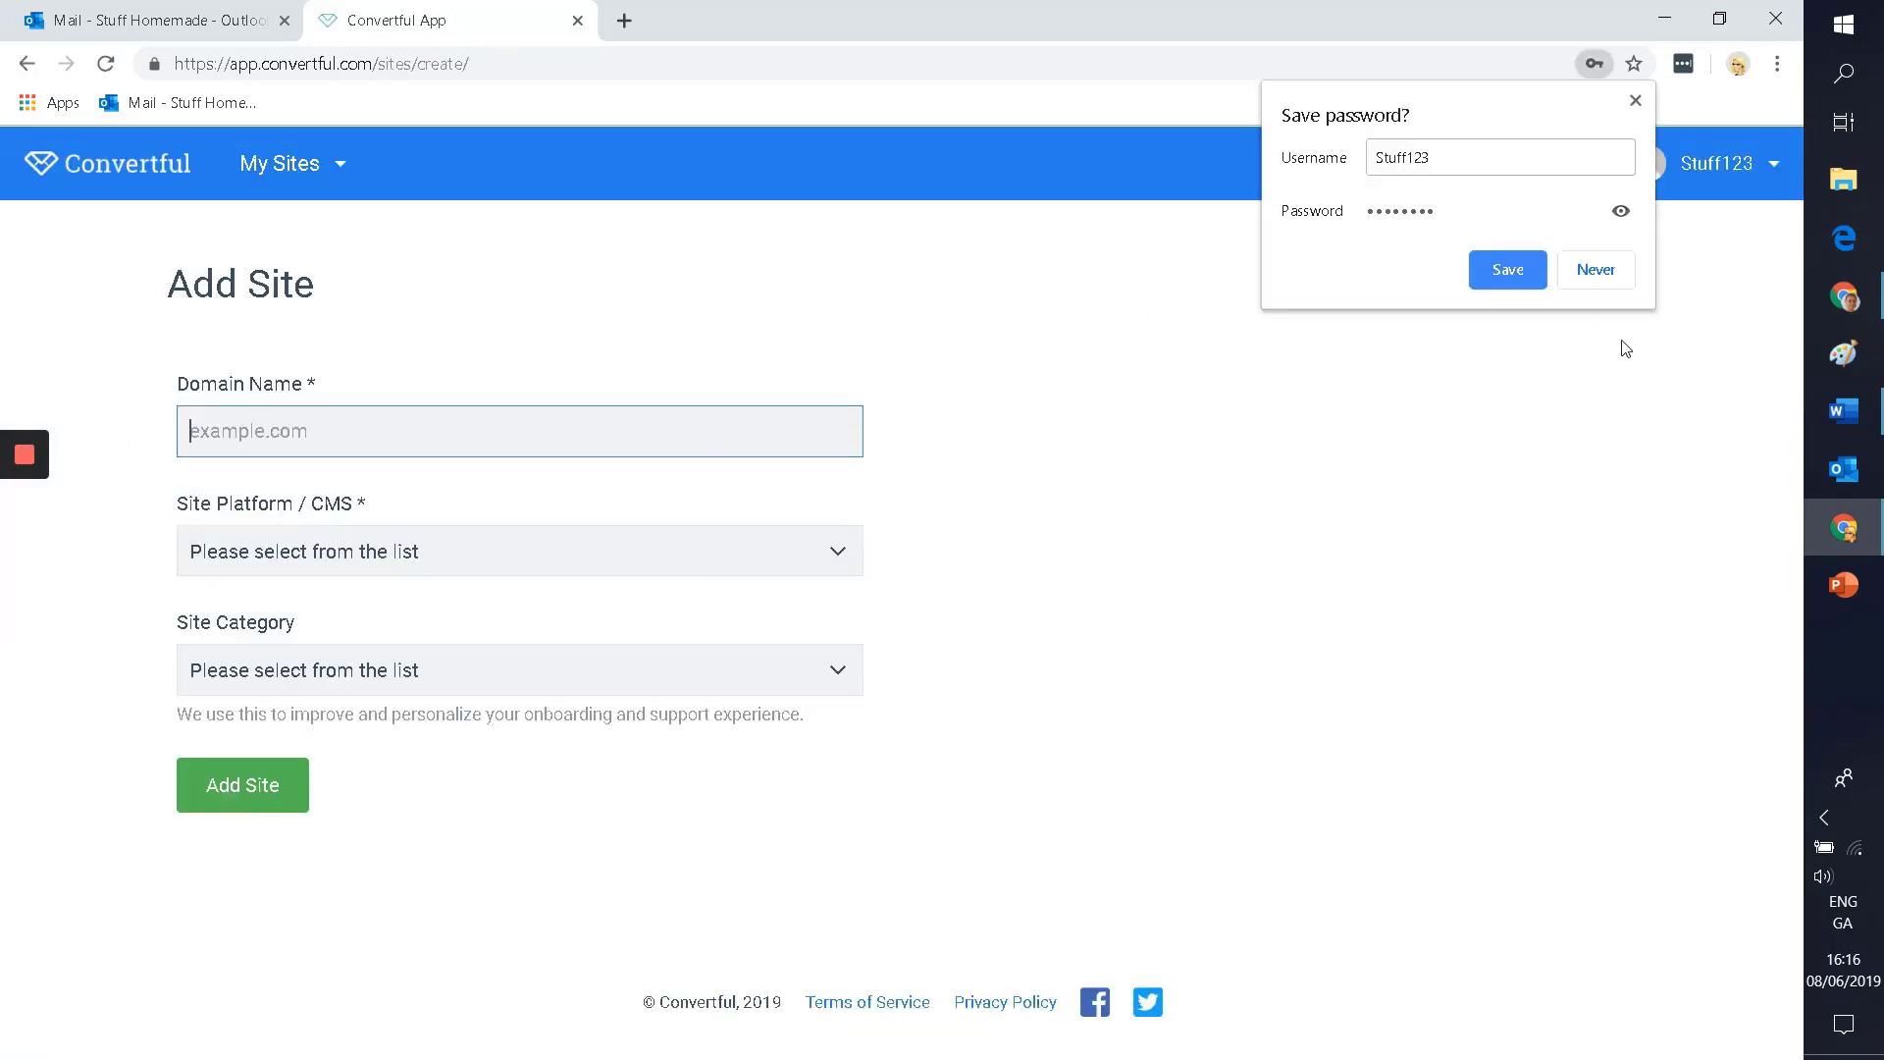
Step: Dismiss Chrome's save-password prompt and set the site platform to WordPress
left_click(1631, 102)
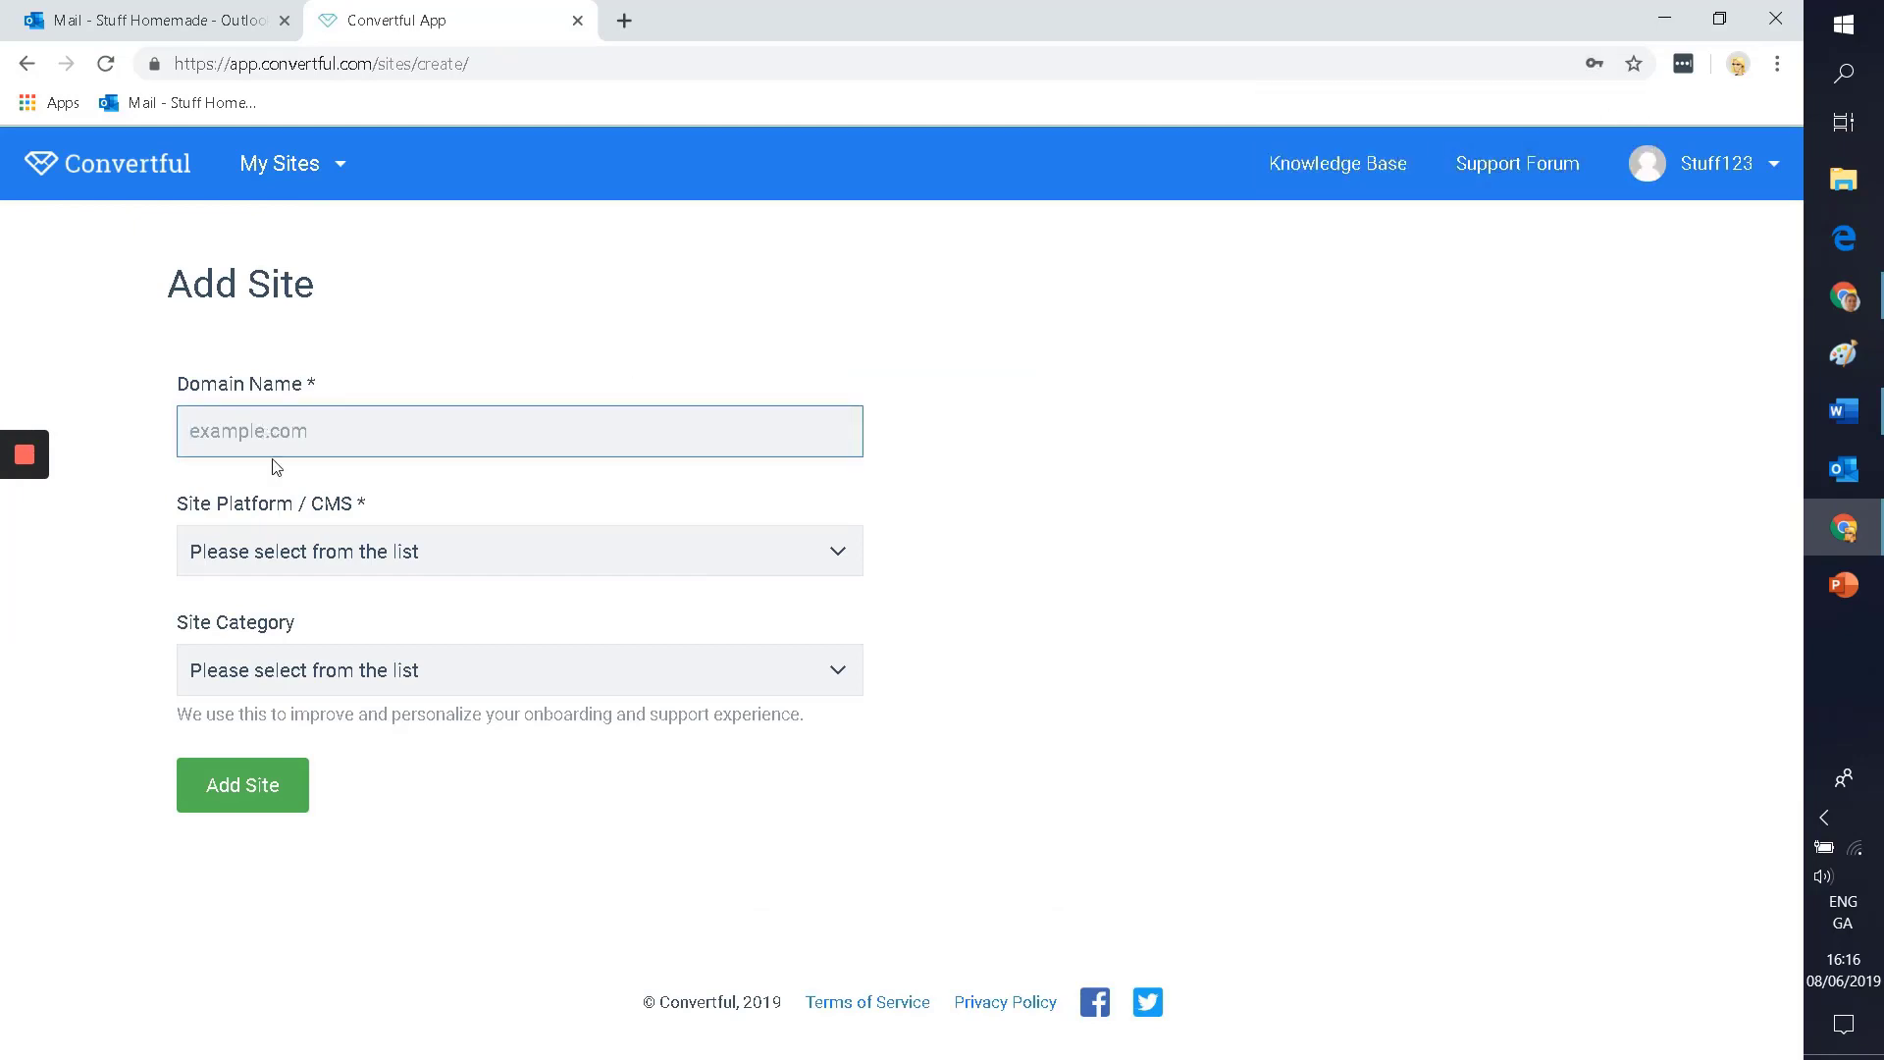
left_click(301, 556)
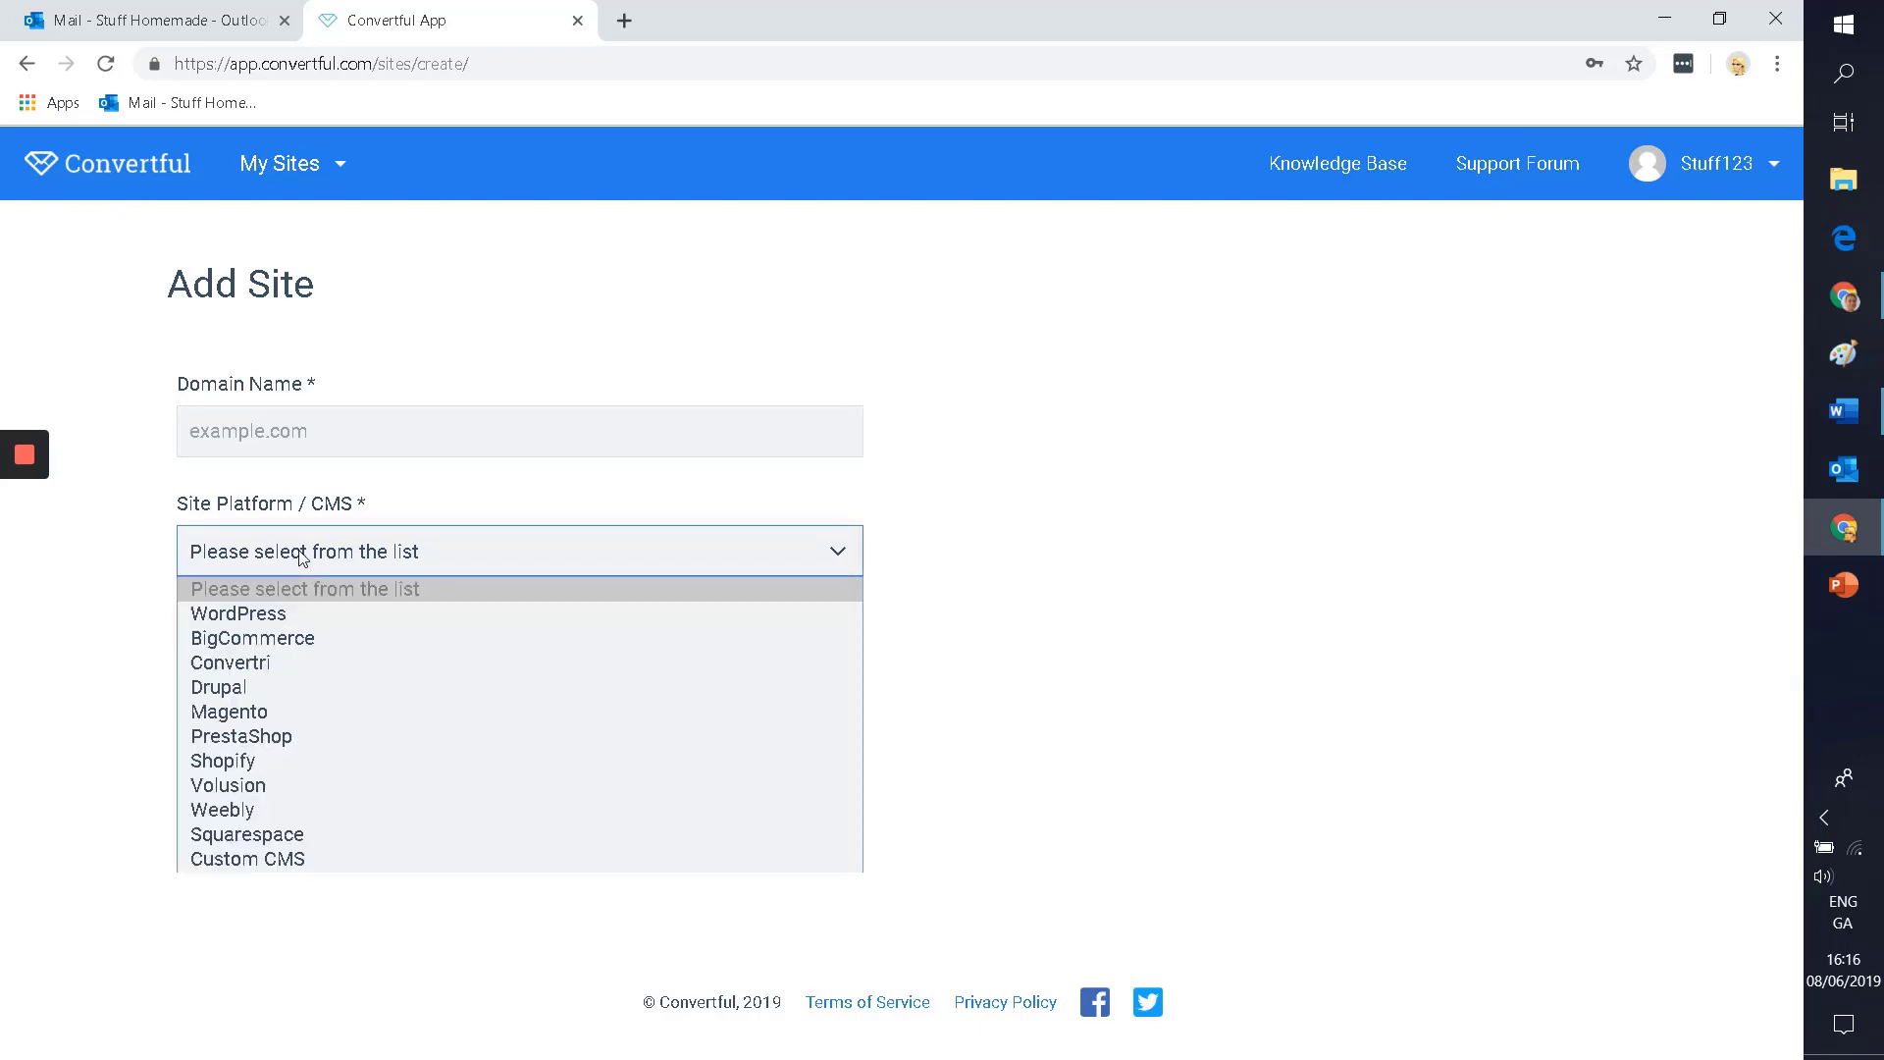
left_click(257, 614)
Step: Look over the Site Category list without choosing one, then switch to the window with existing sites
left_click(261, 668)
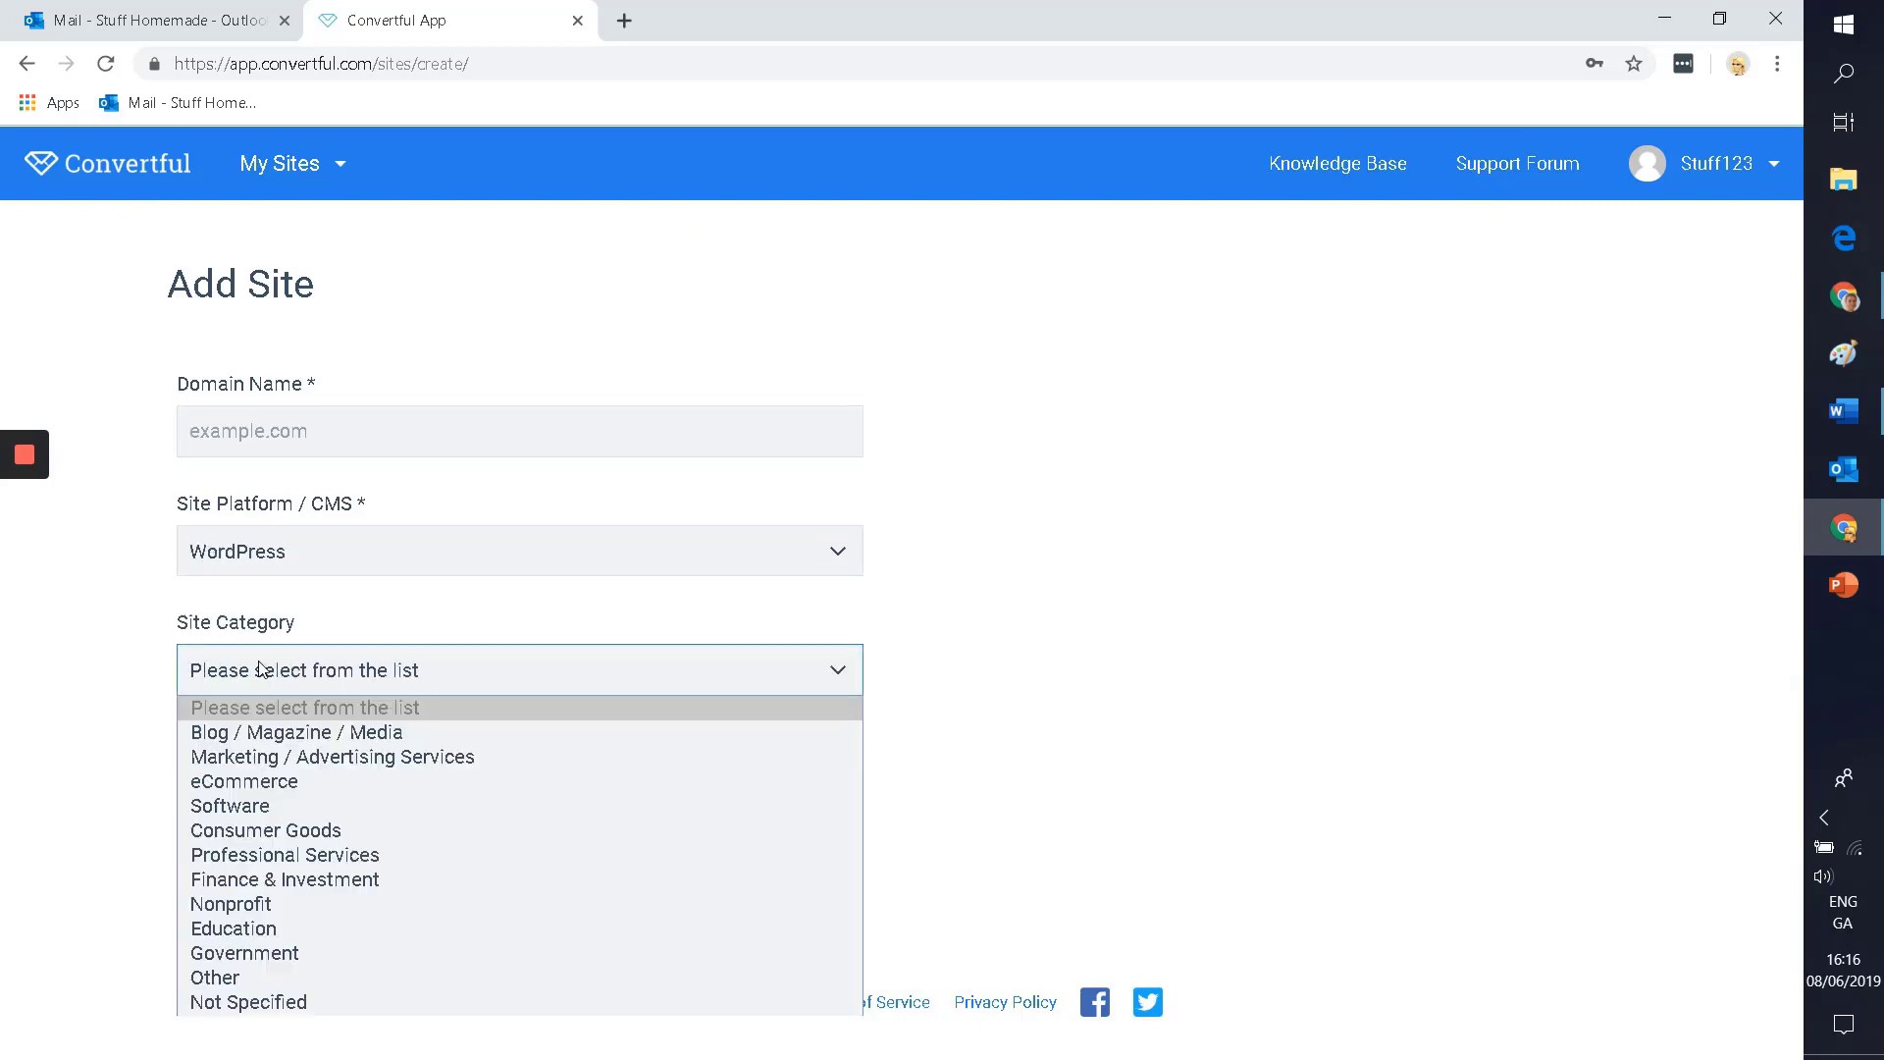
left_click(267, 669)
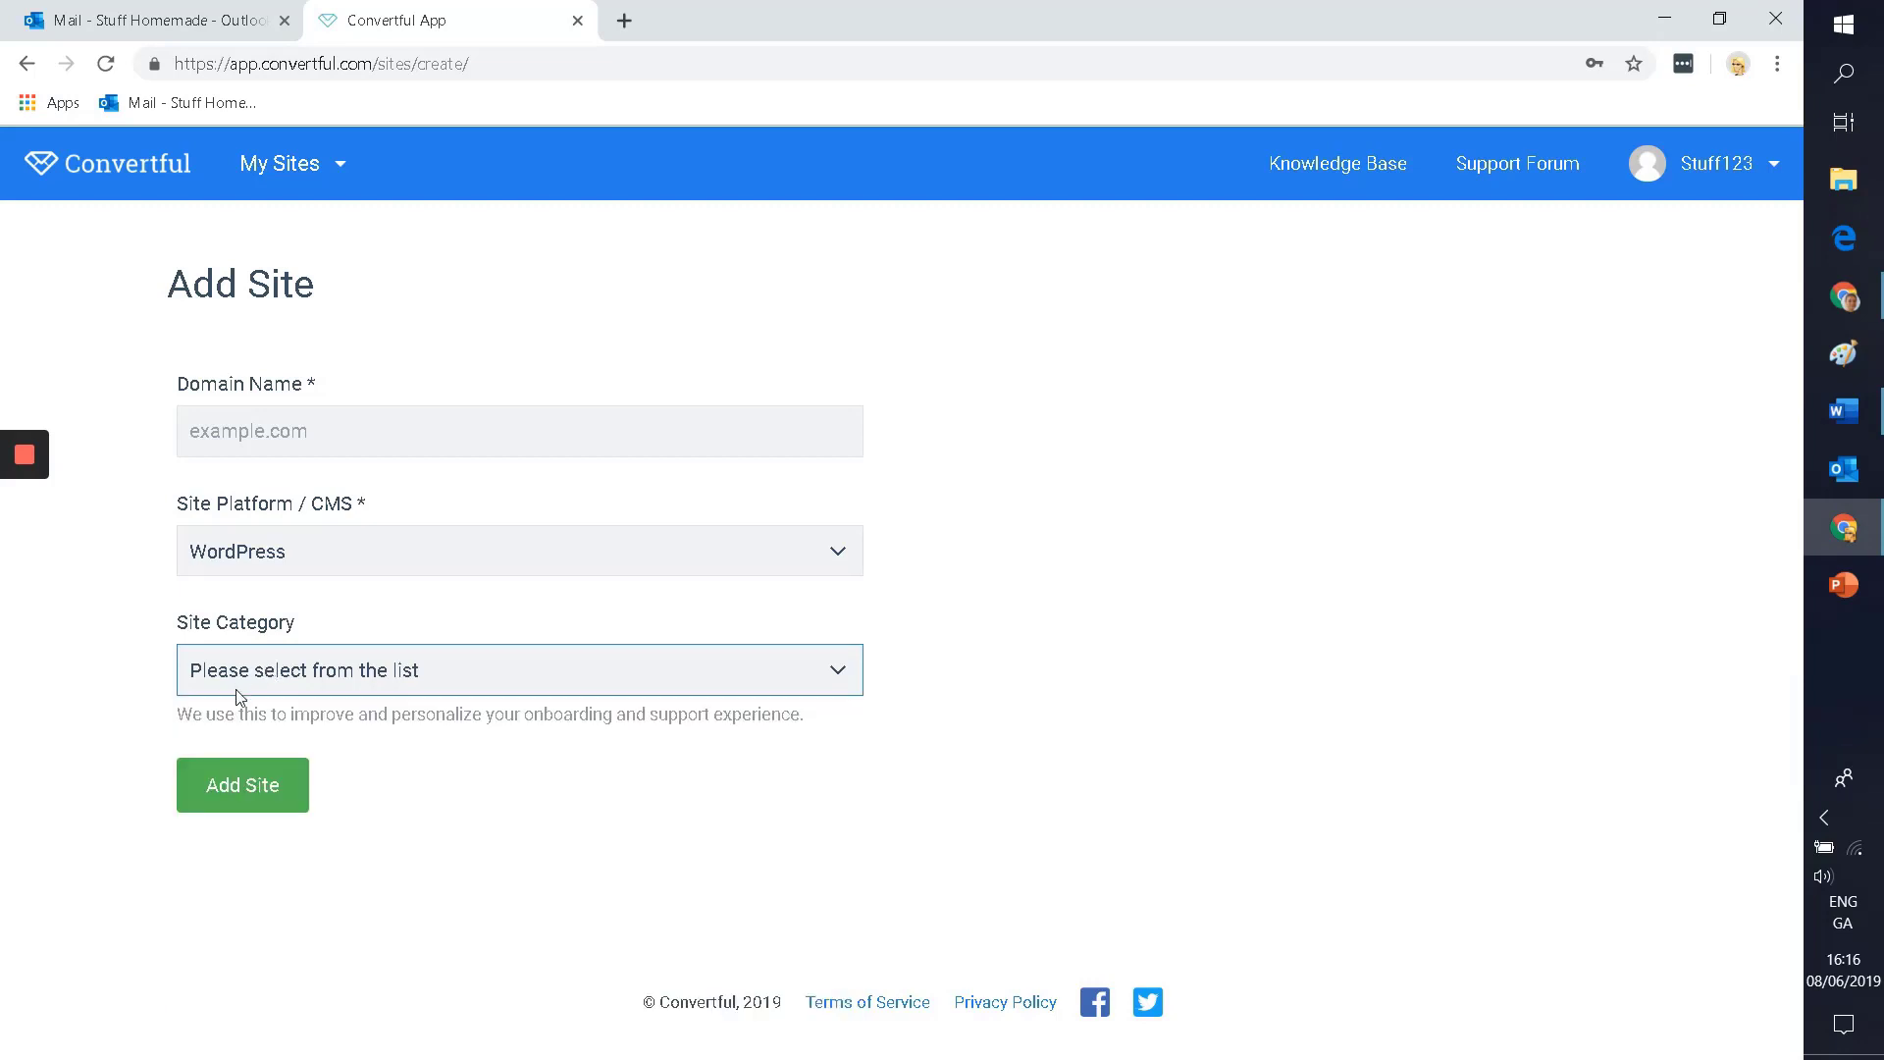
left_click(263, 666)
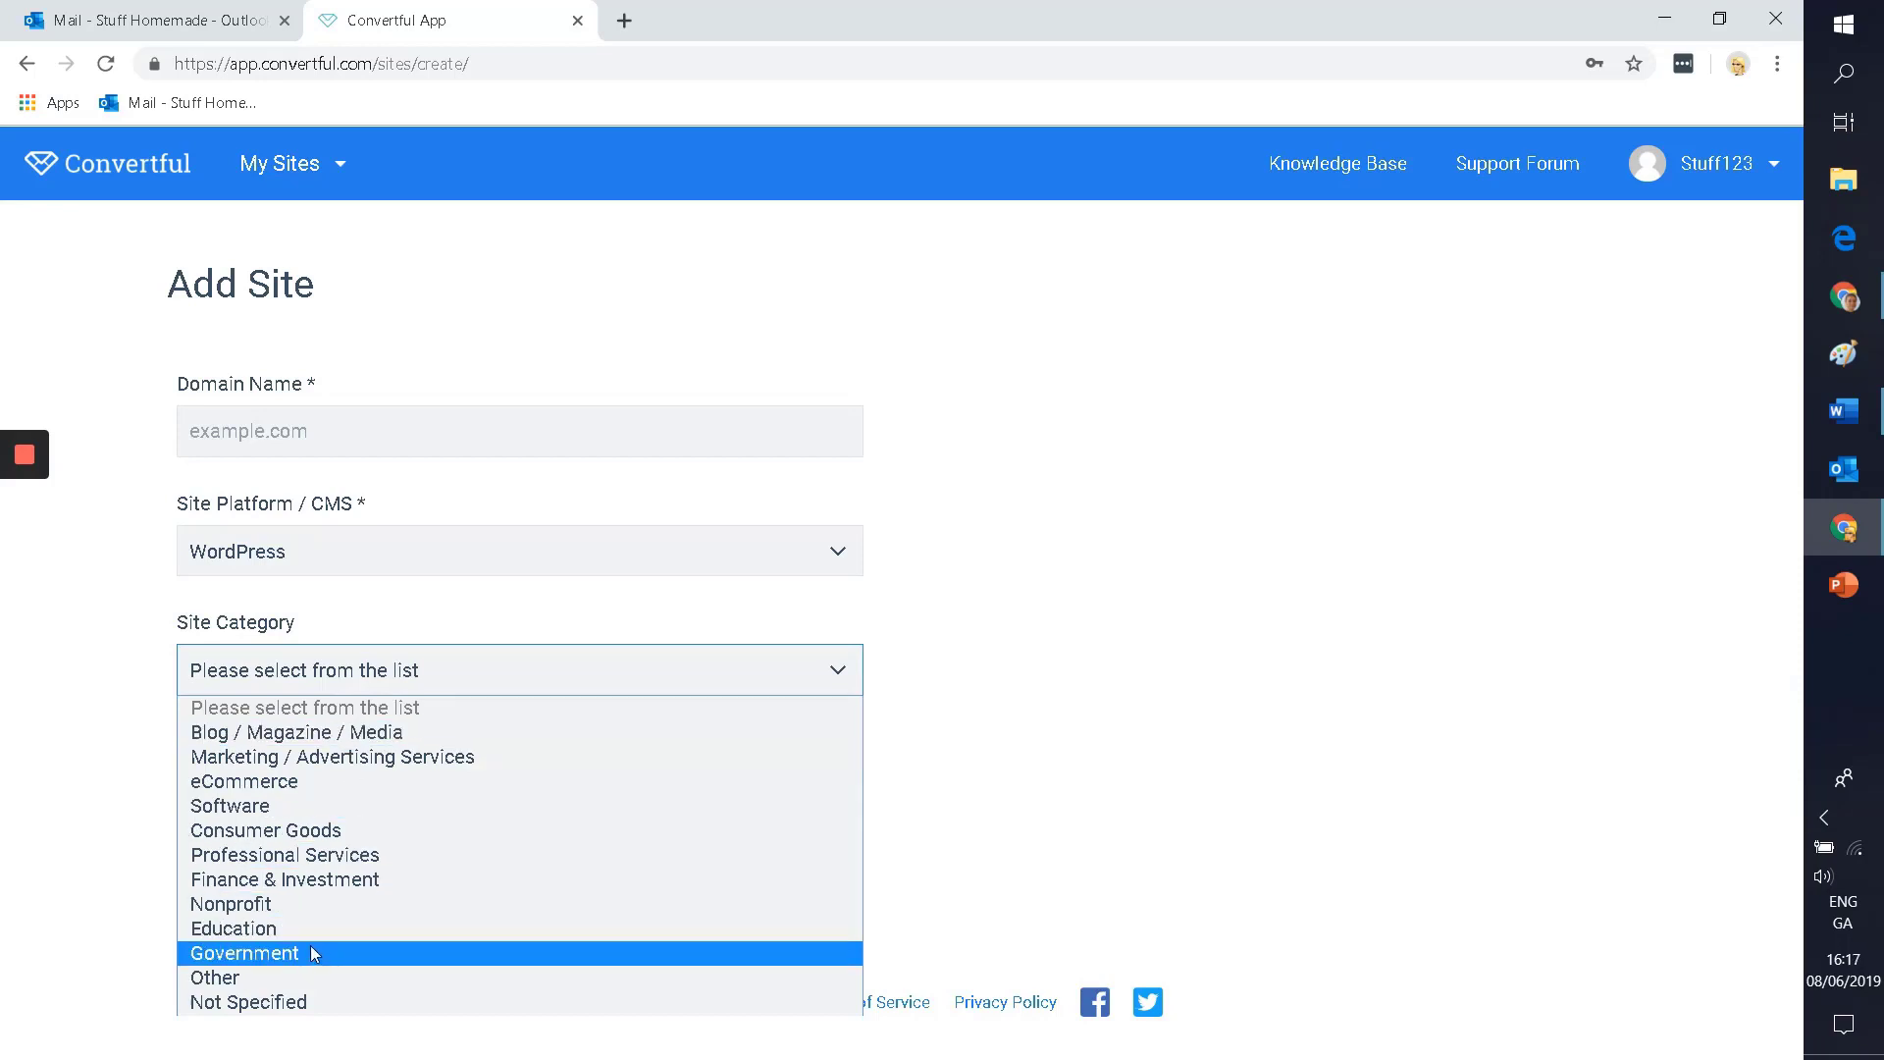
left_click(427, 581)
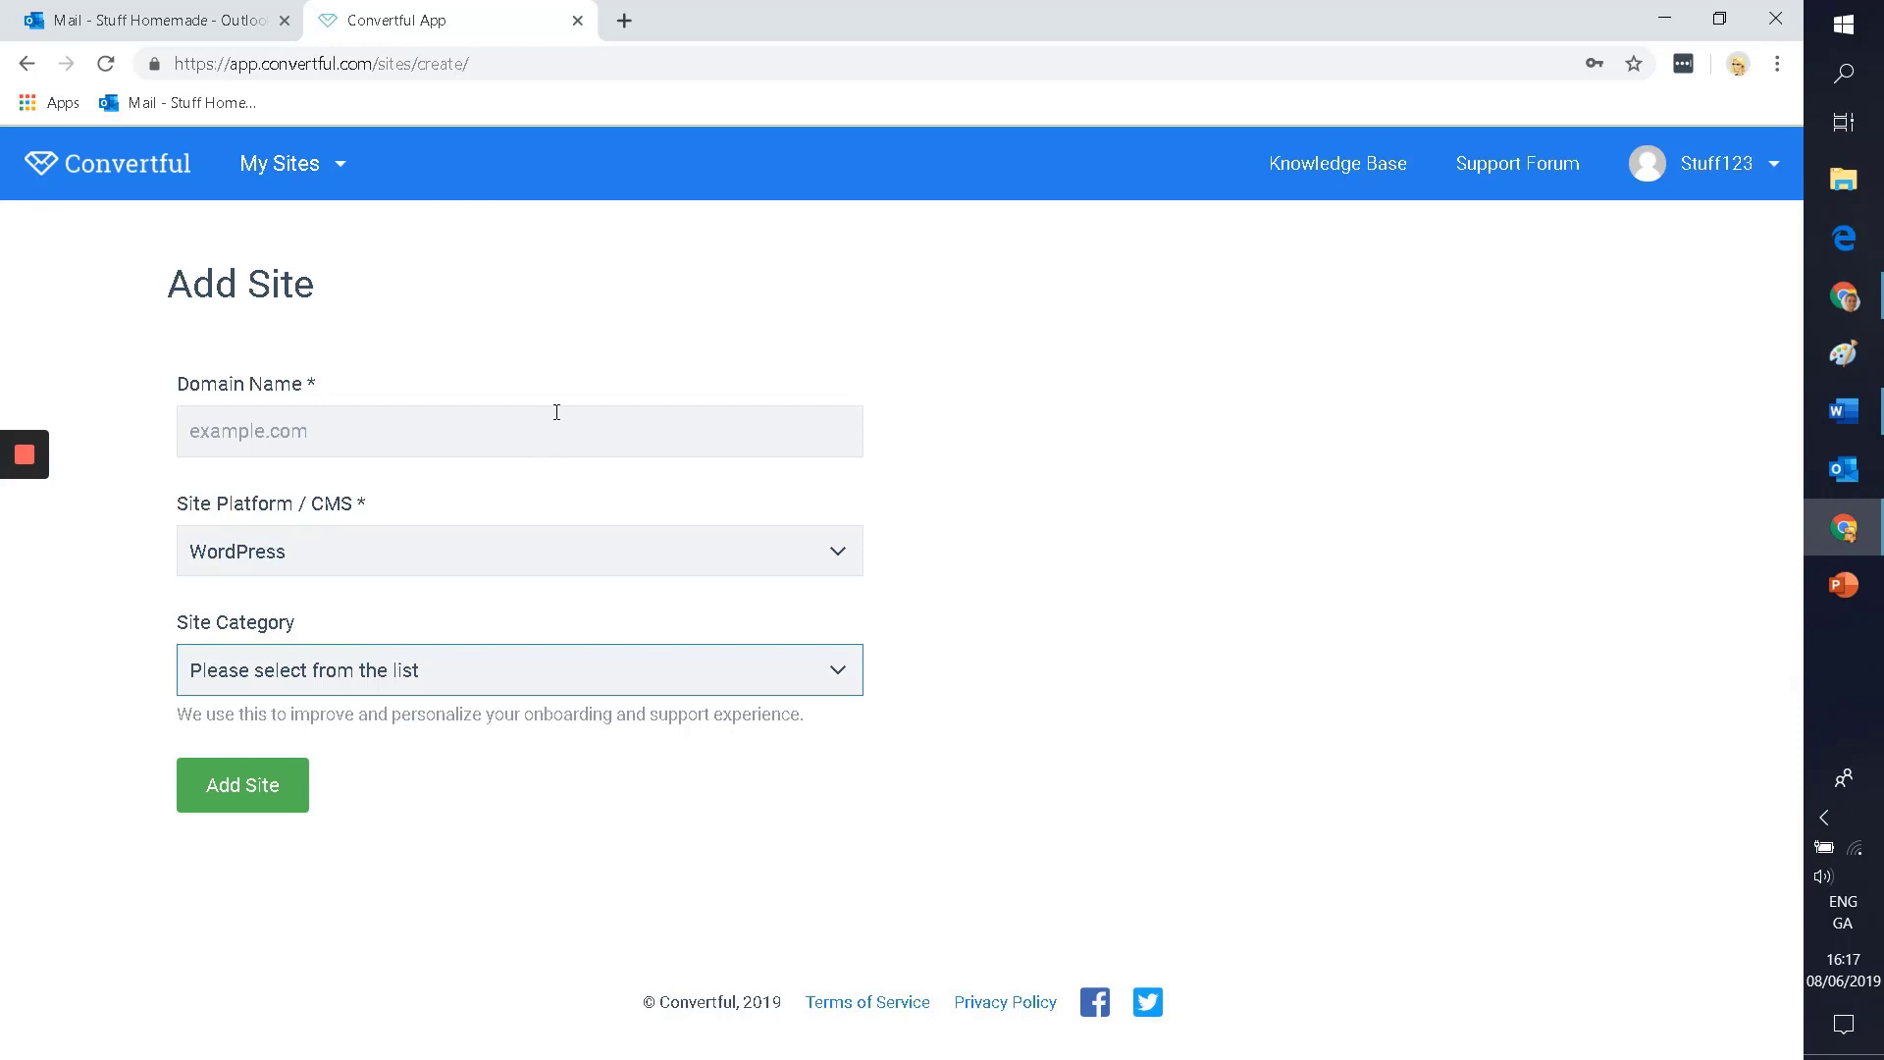
key("alt+Tab")
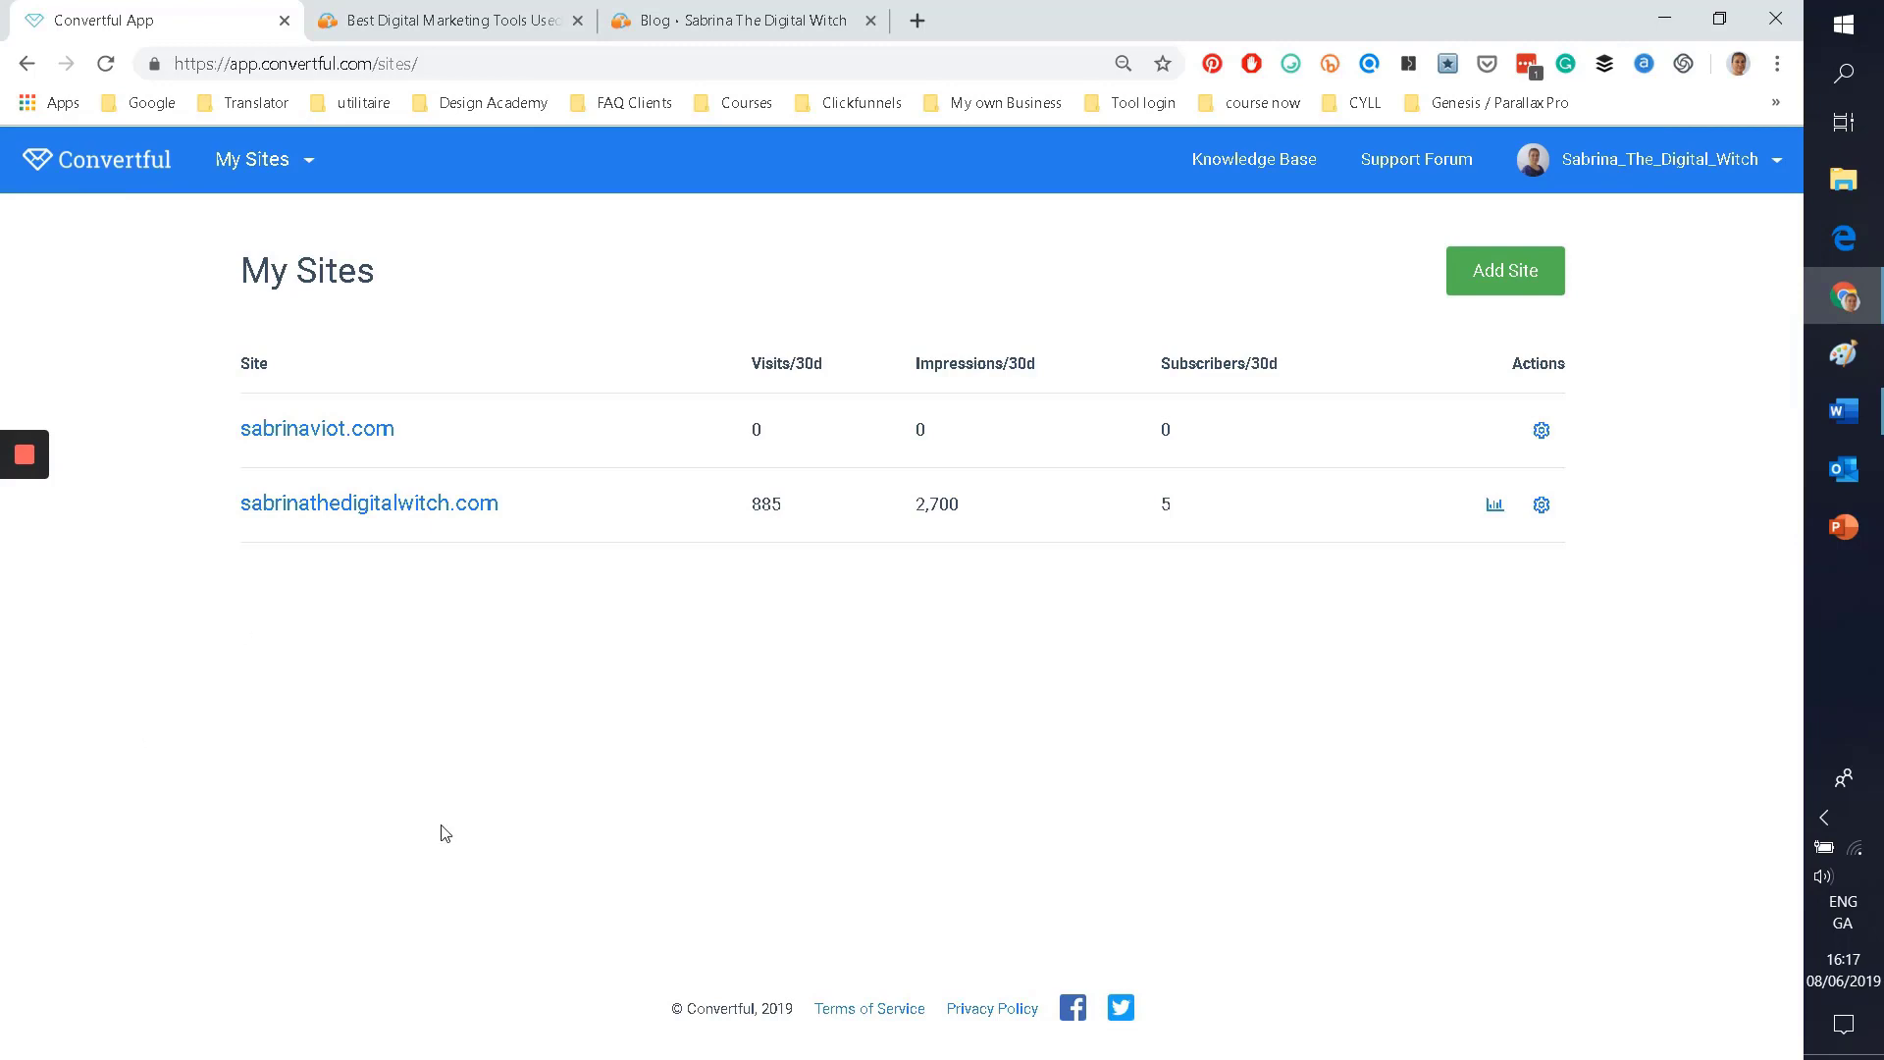
Step: Open the second site's widgets dashboard, then switch to the Best Digital Marketing Tools tab
left_click(291, 514)
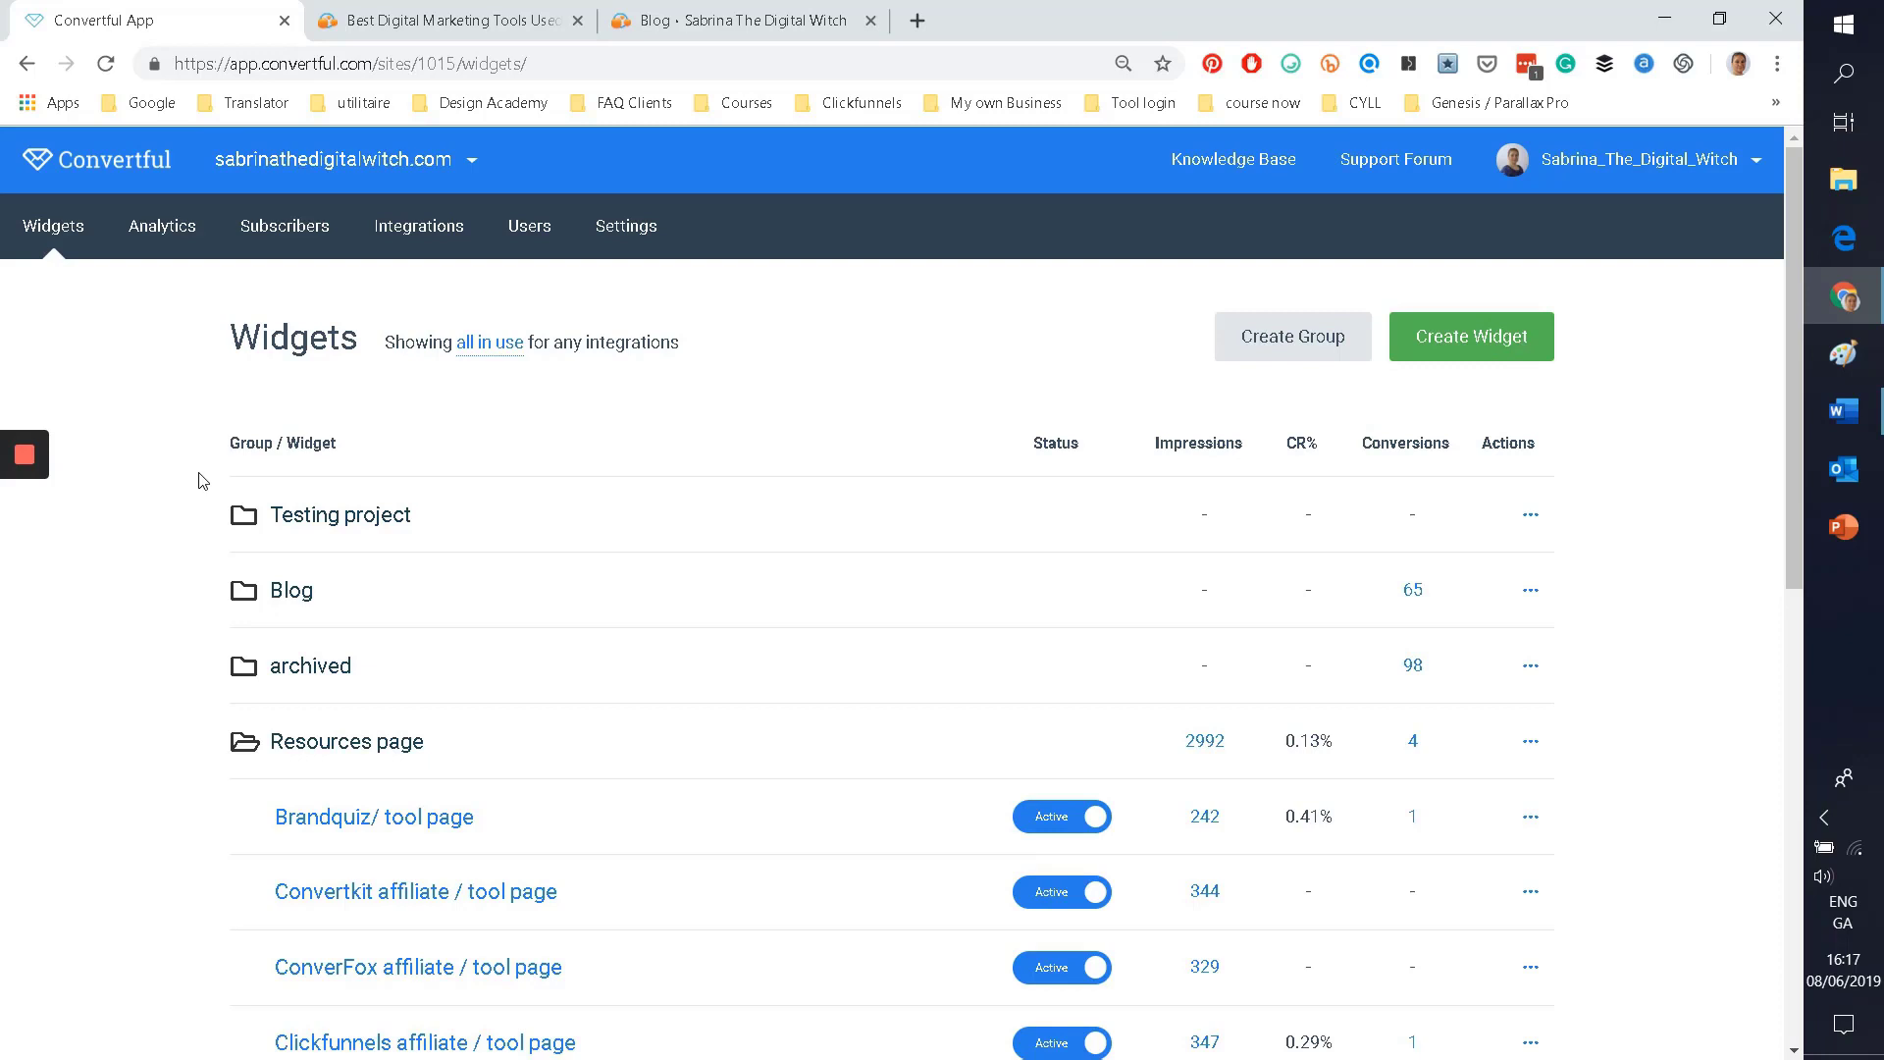
left_click(429, 9)
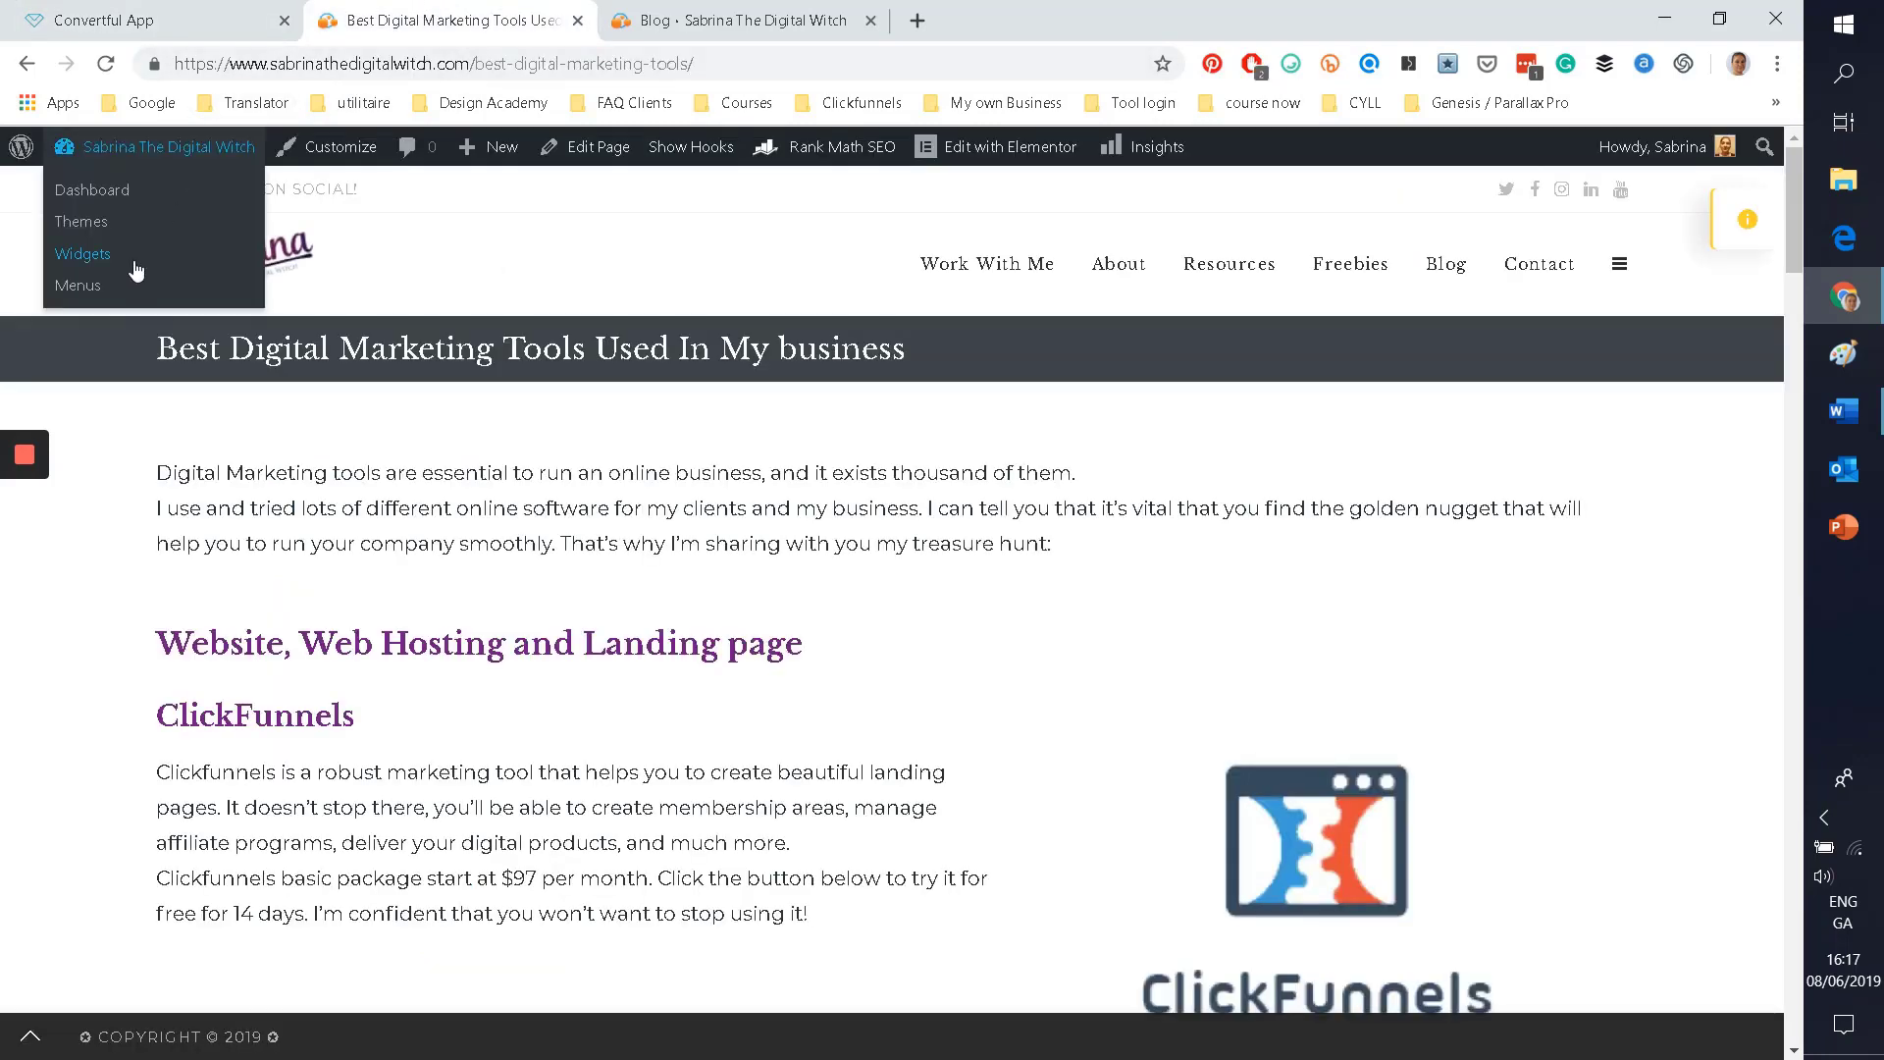
Step: Scroll through the Best Digital Marketing Tools post
scroll(155, 470, "down", 2)
scroll(155, 470, "down", 4)
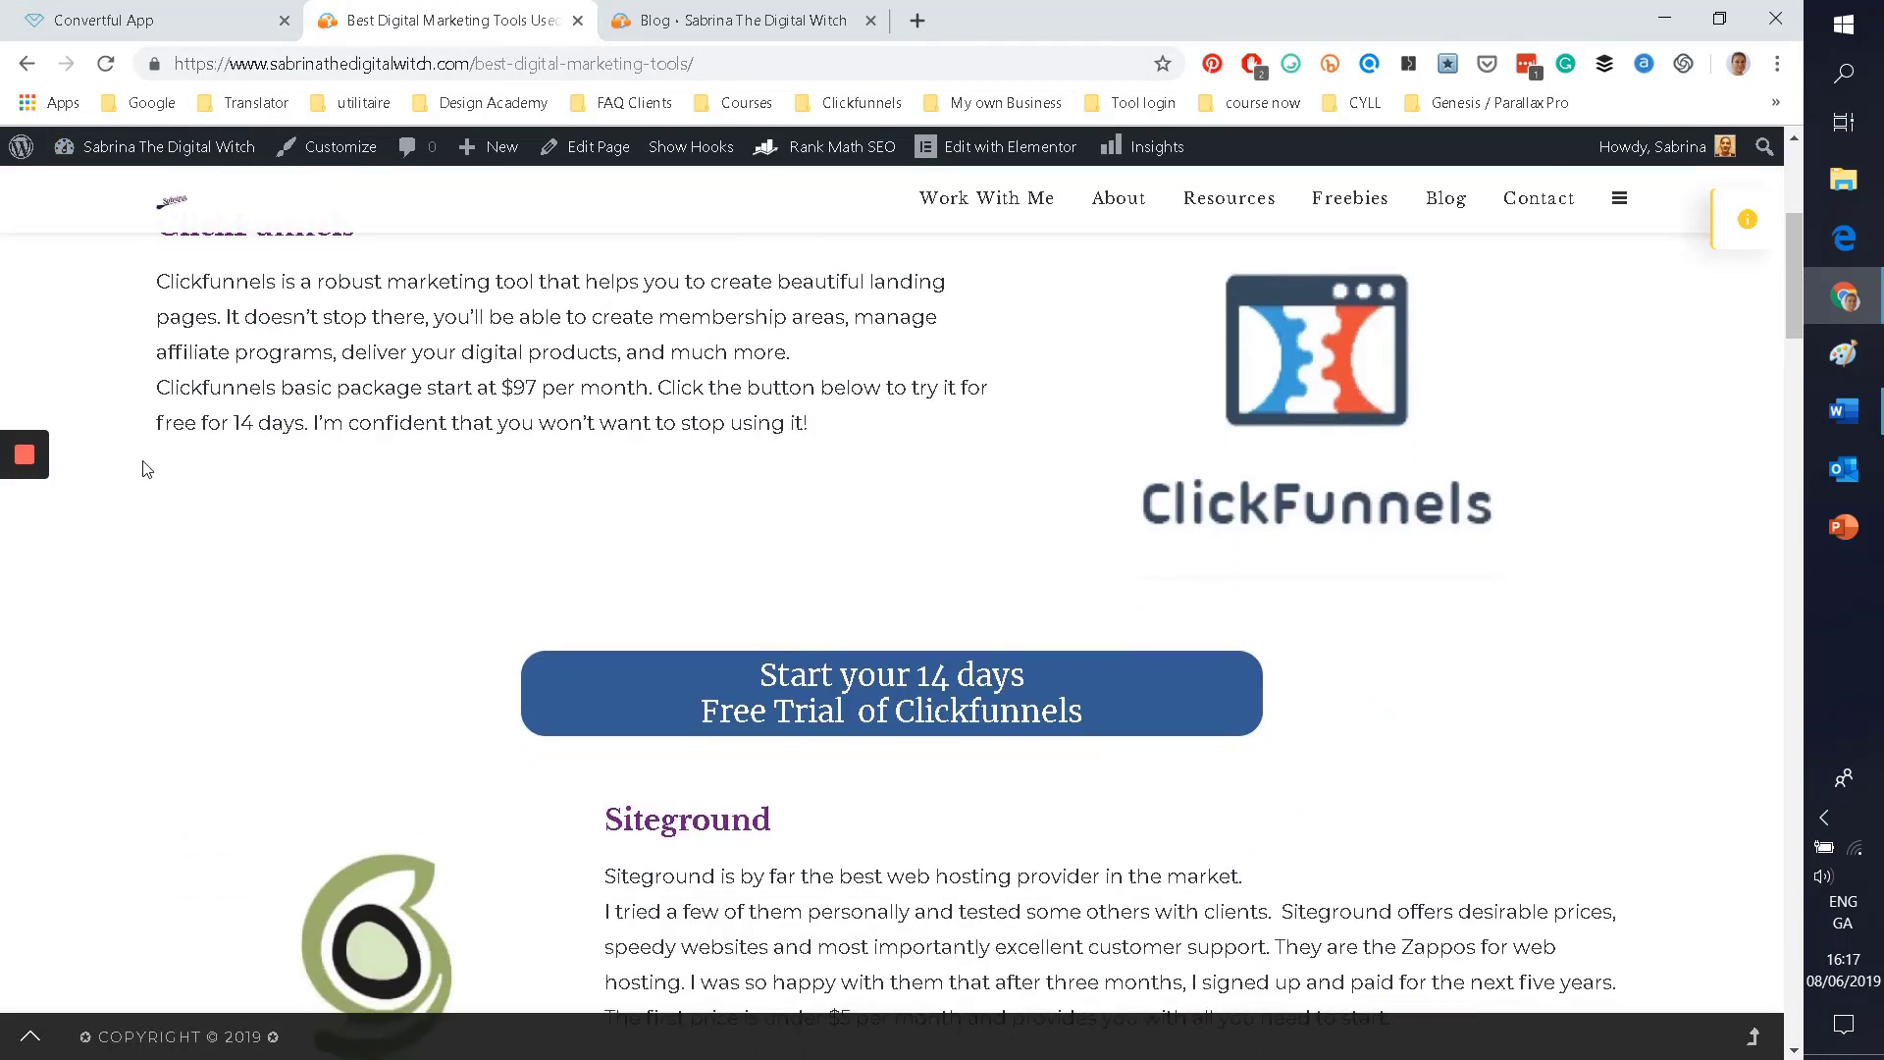
scroll(757, 684, "down", 2)
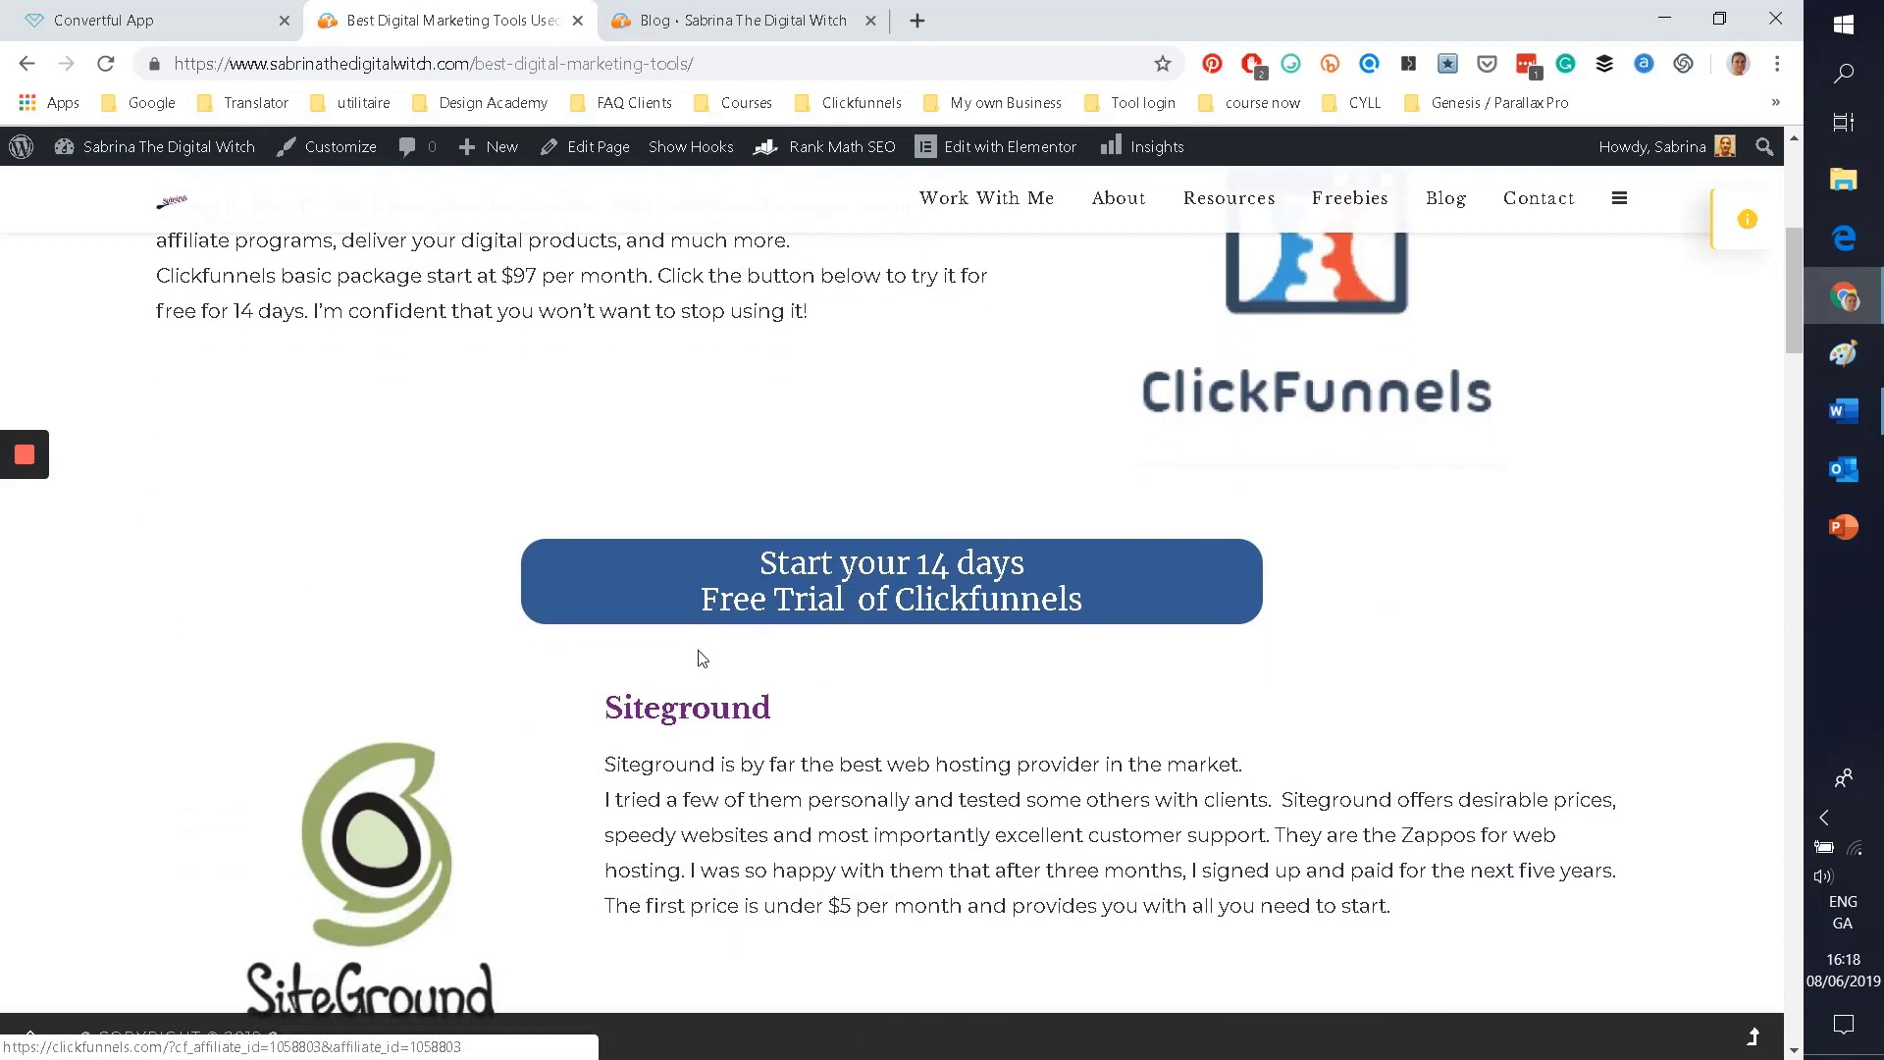
scroll(583, 585, "down", 7)
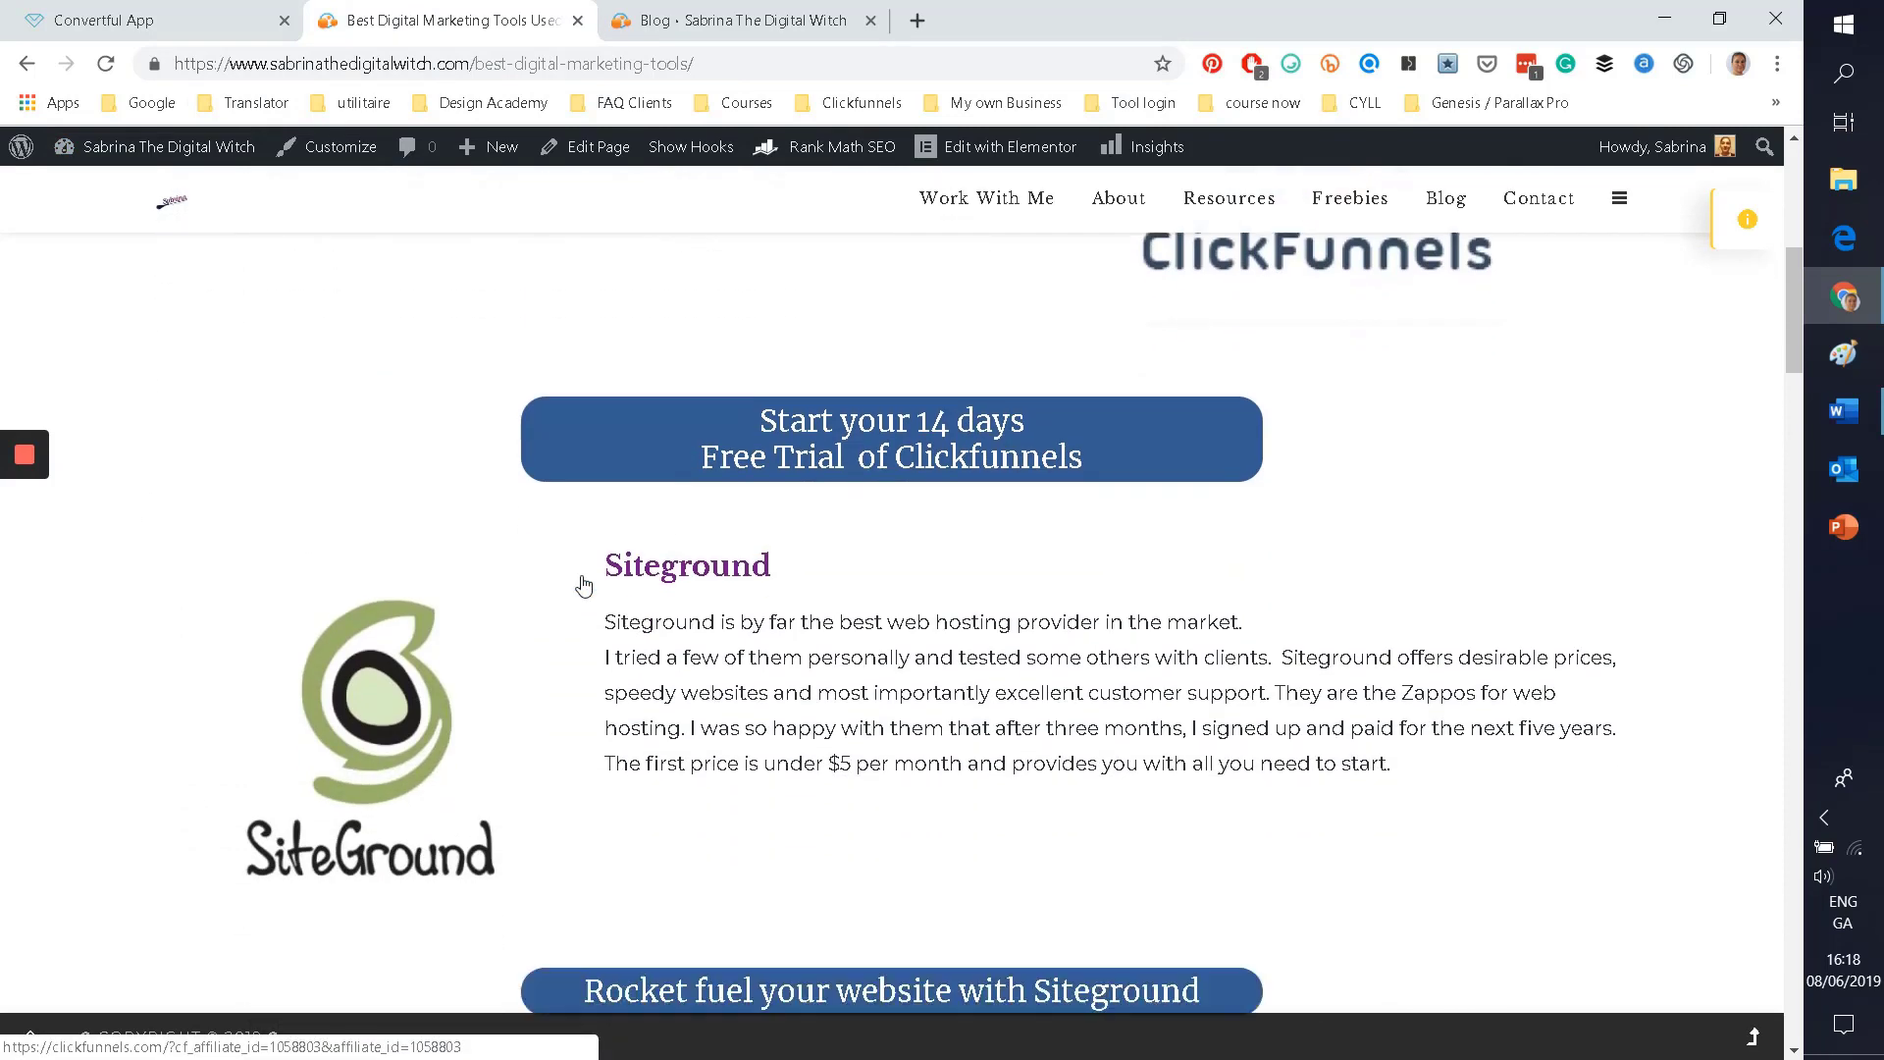
scroll(456, 603, "down", 20)
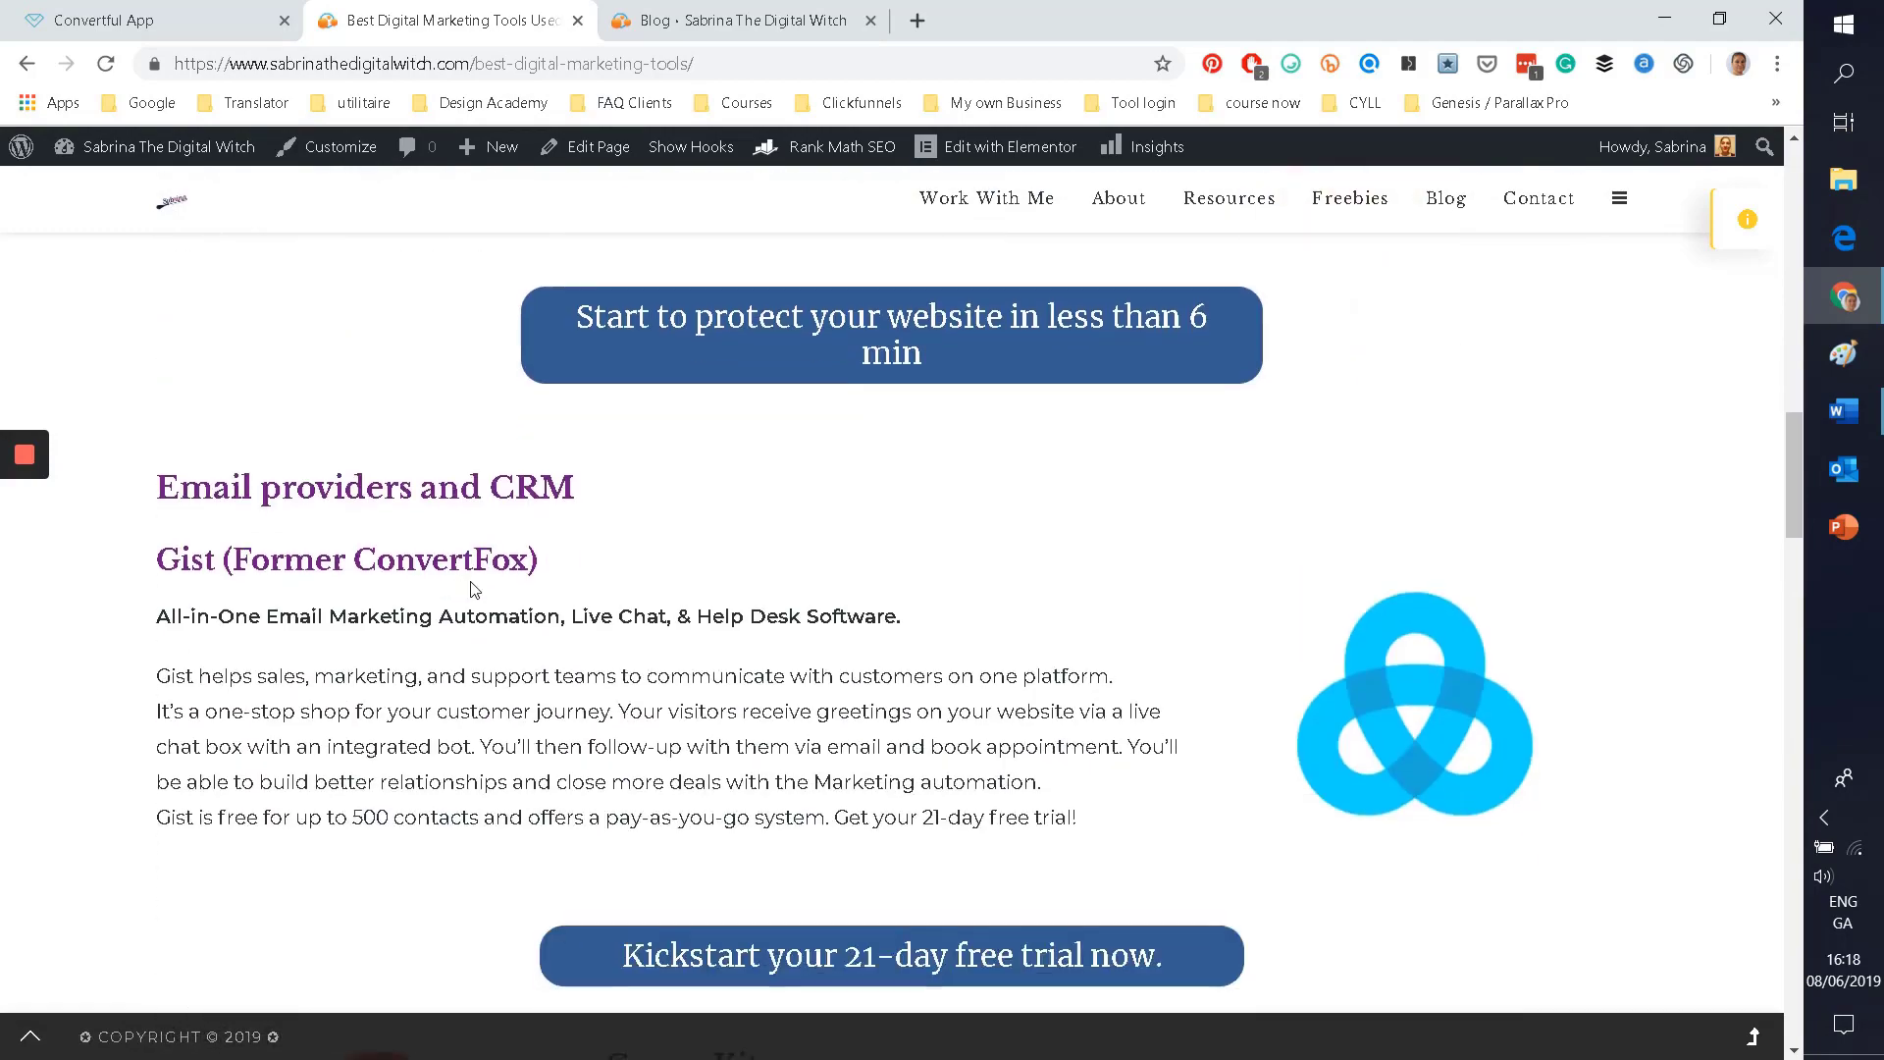
scroll(561, 677, "down", 4)
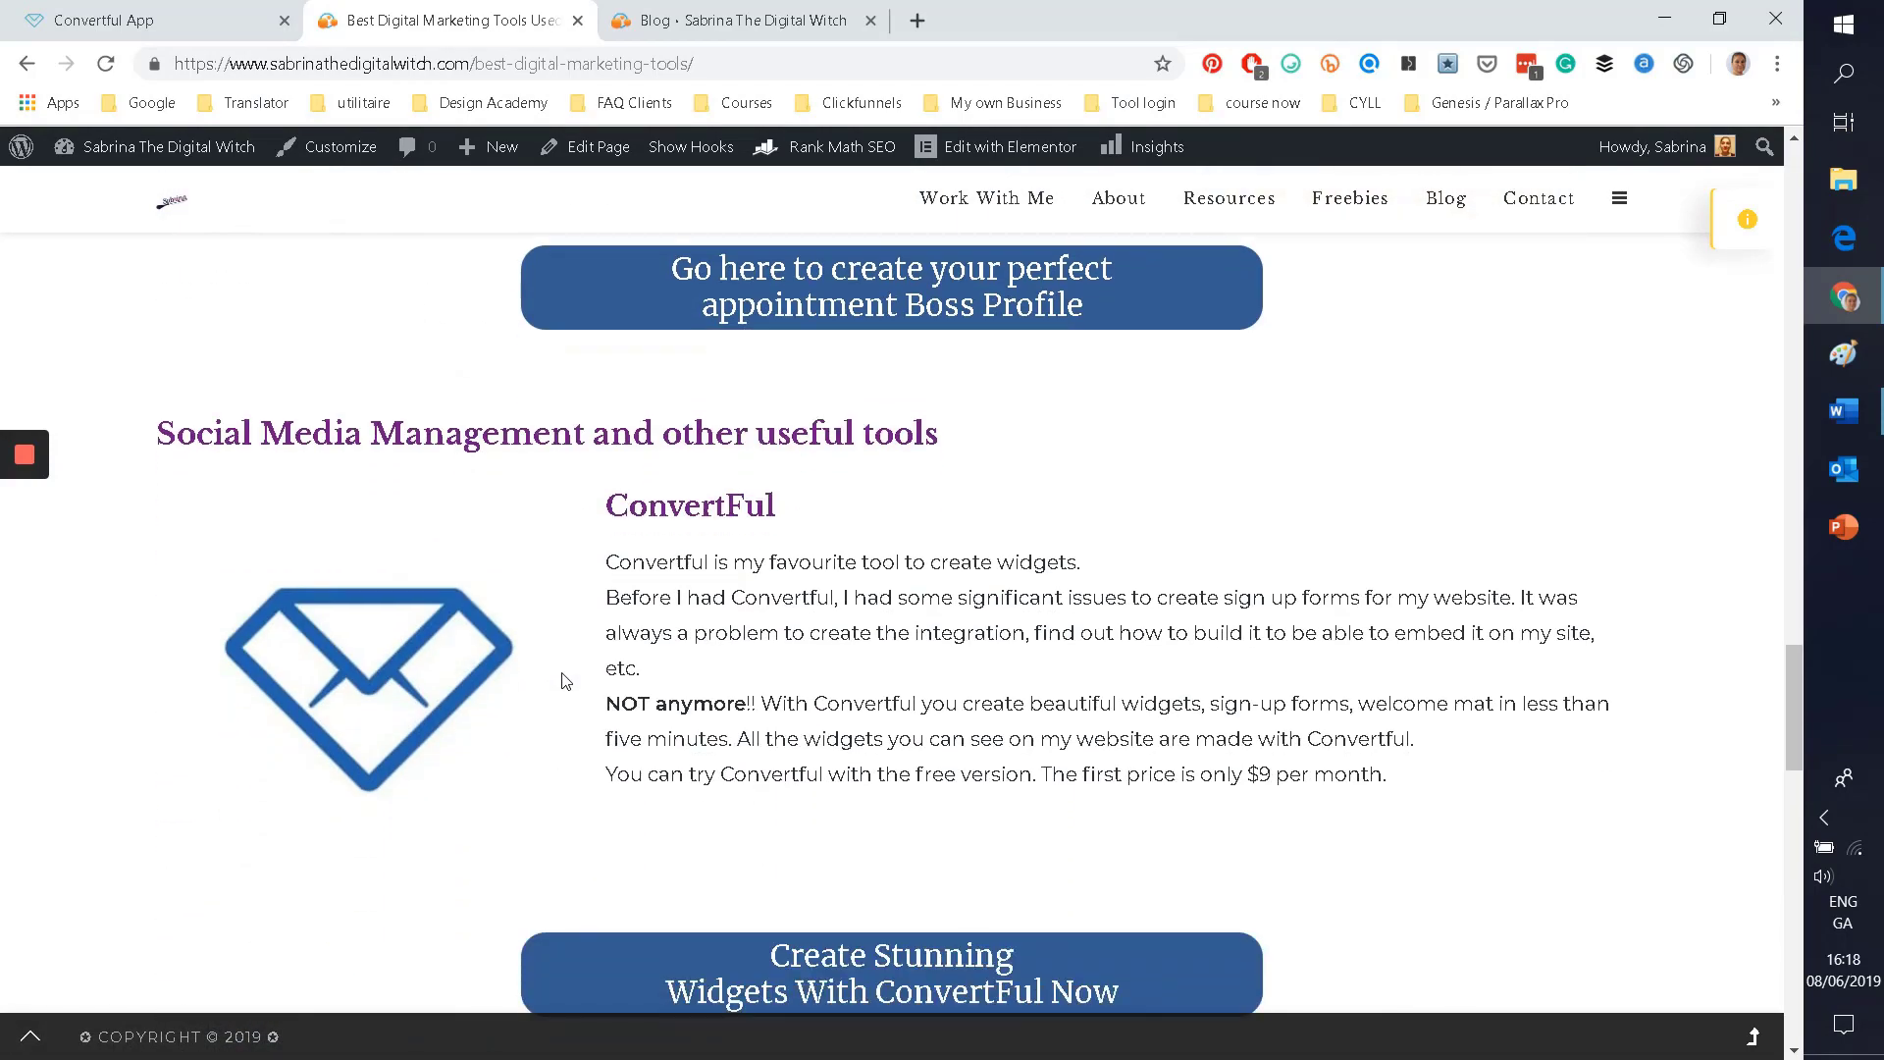
scroll(559, 674, "up", 10)
Step: Browse the site's Blog page, then return to the Convertful App tab
left_click(684, 10)
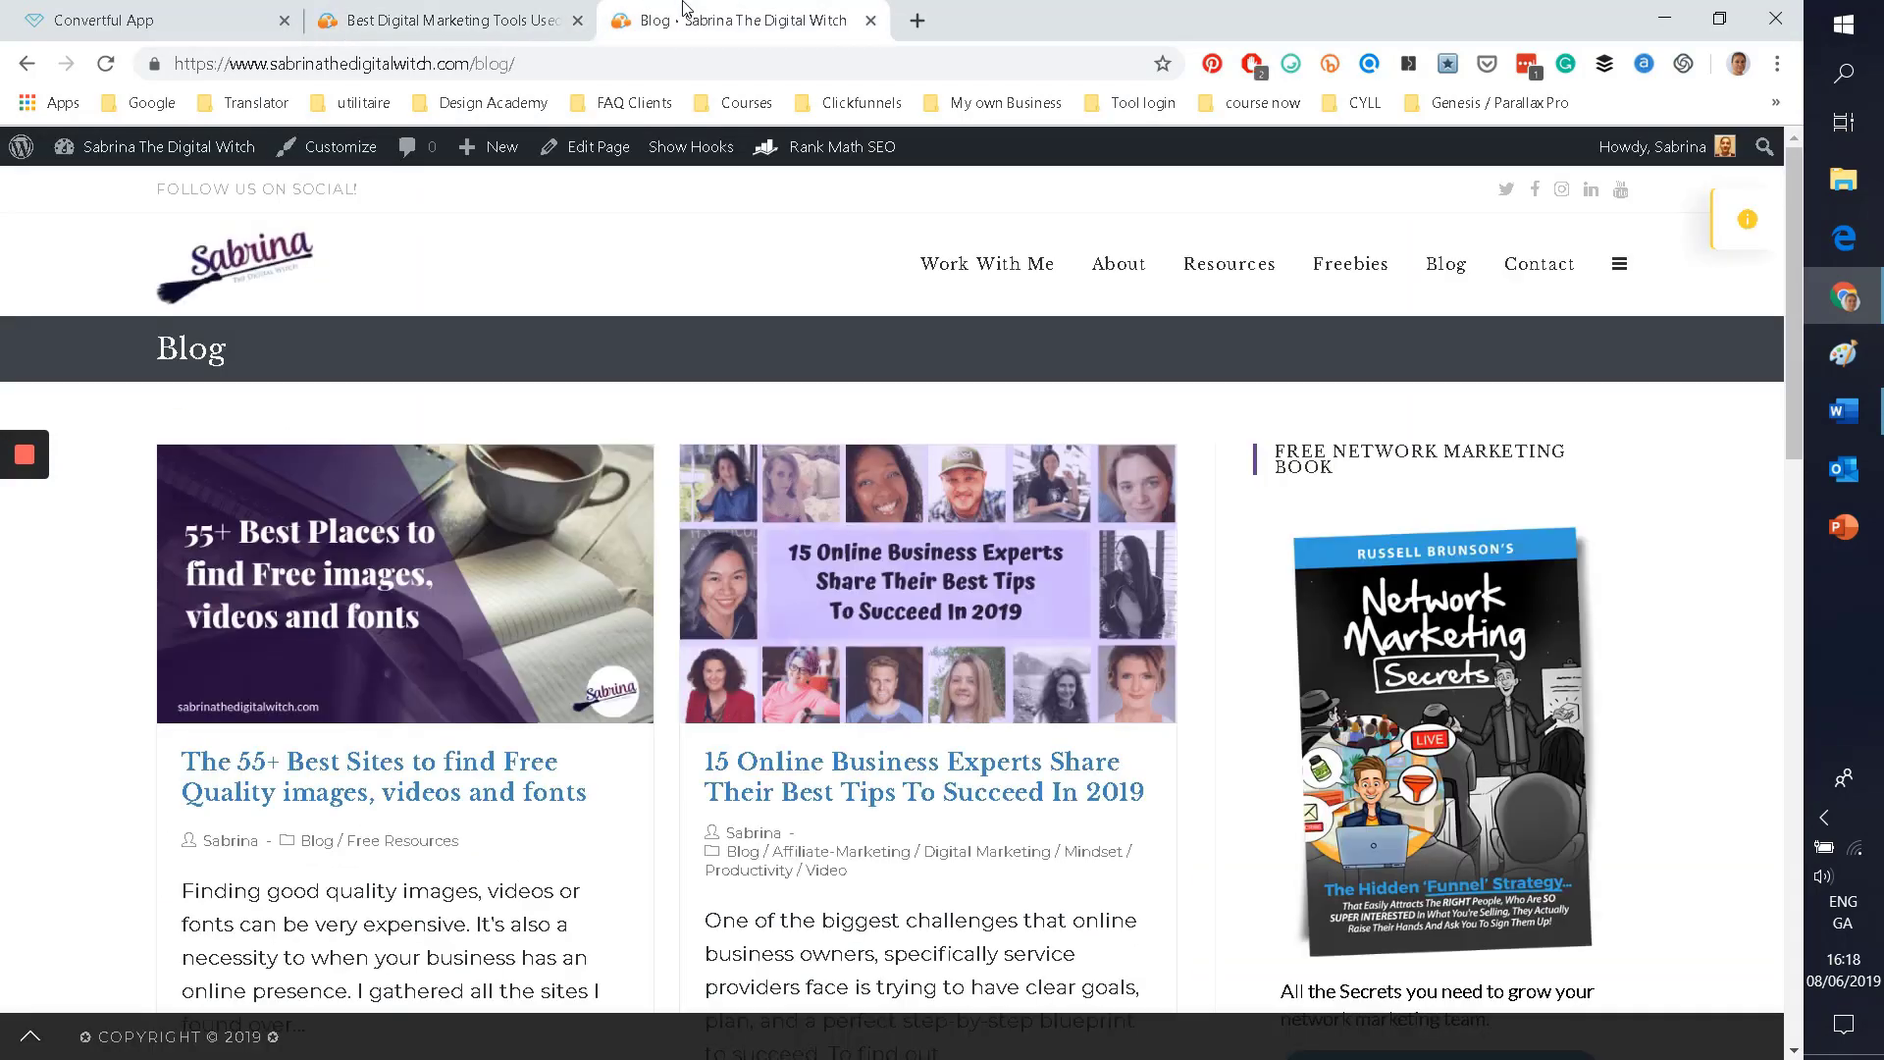
scroll(1067, 640, "down", 2)
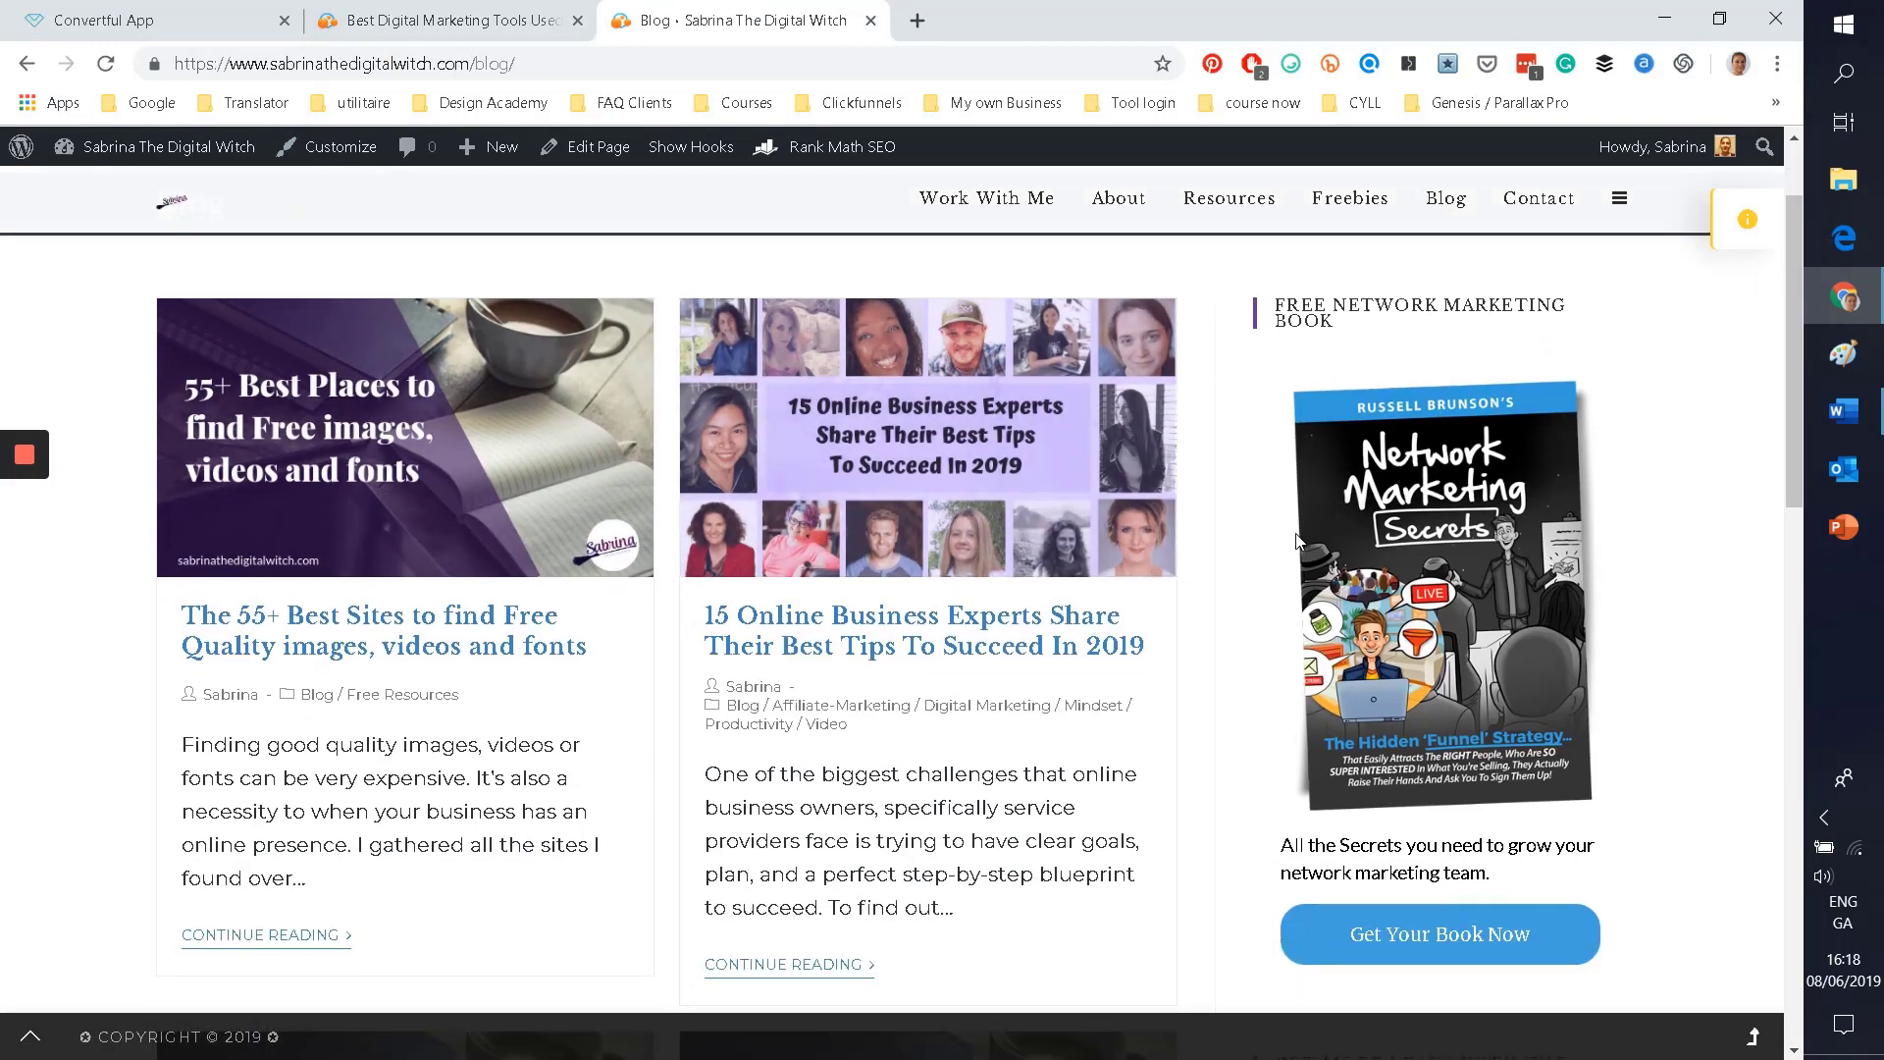
scroll(1285, 537, "down", 4)
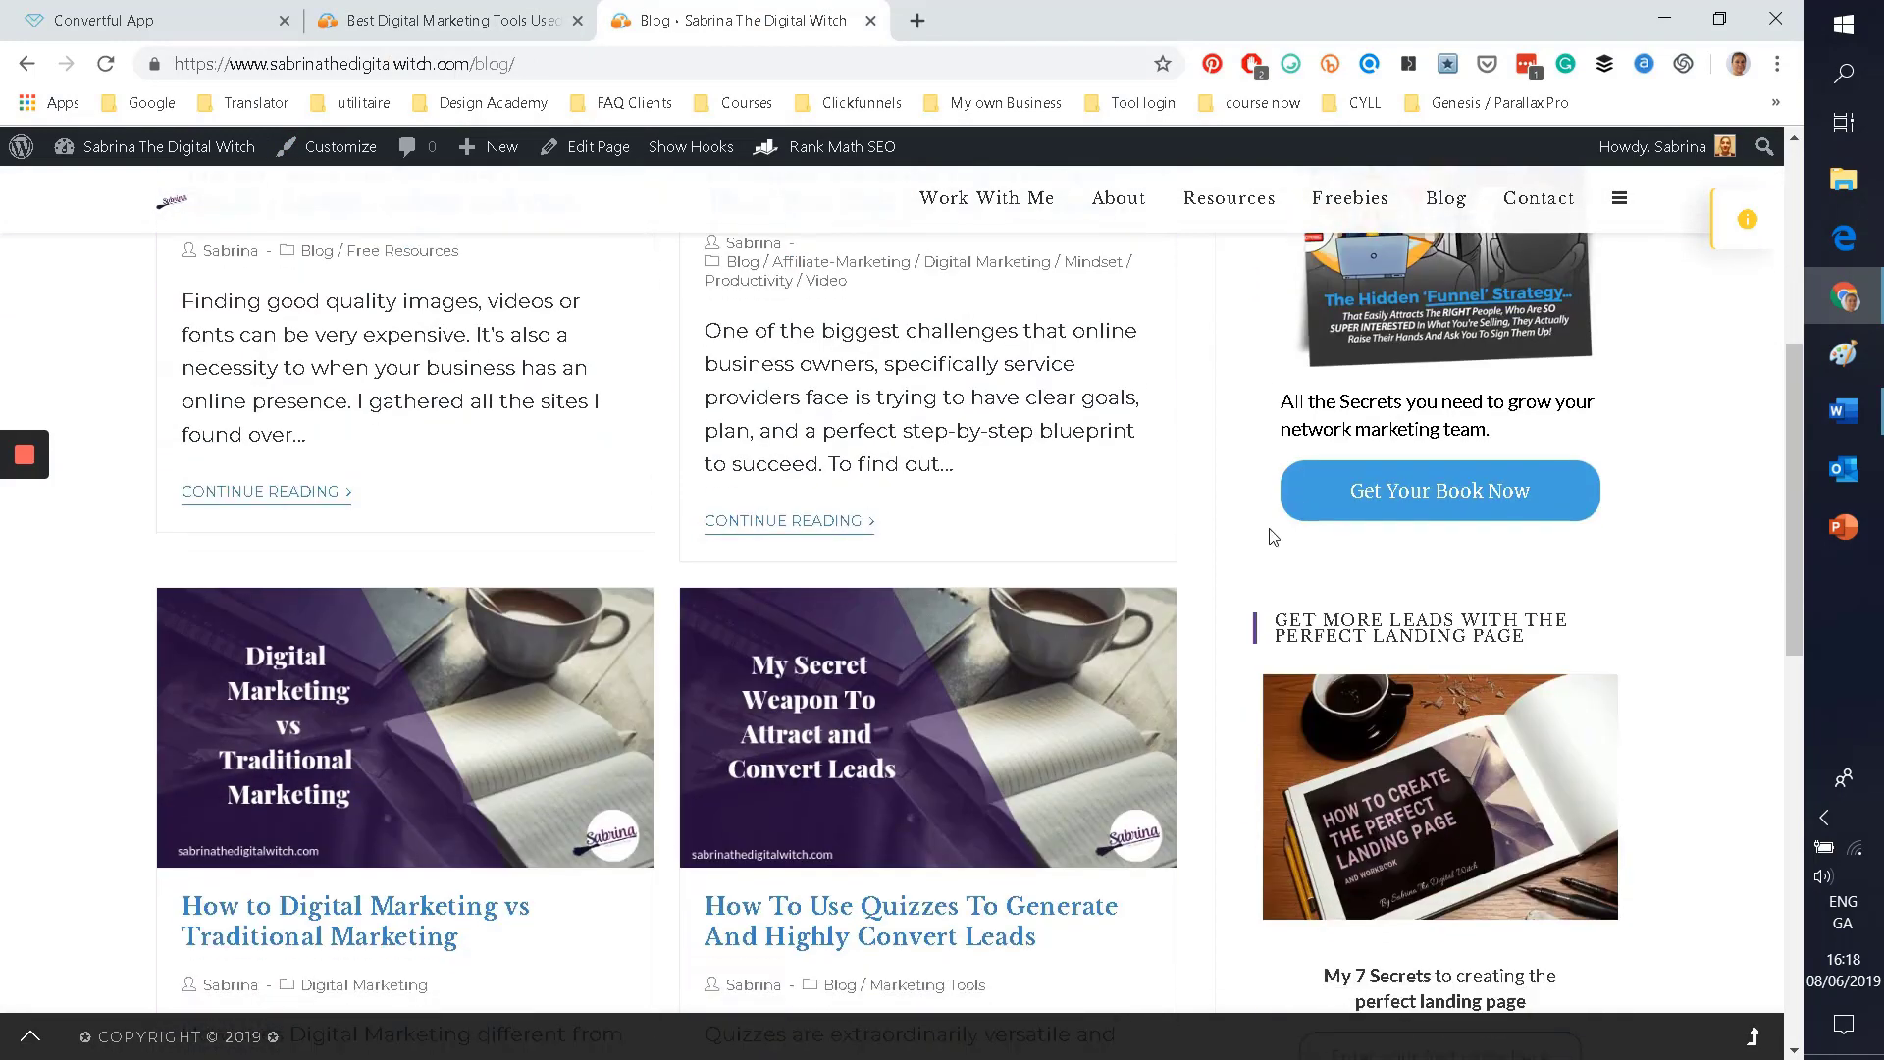
scroll(1273, 537, "down", 8)
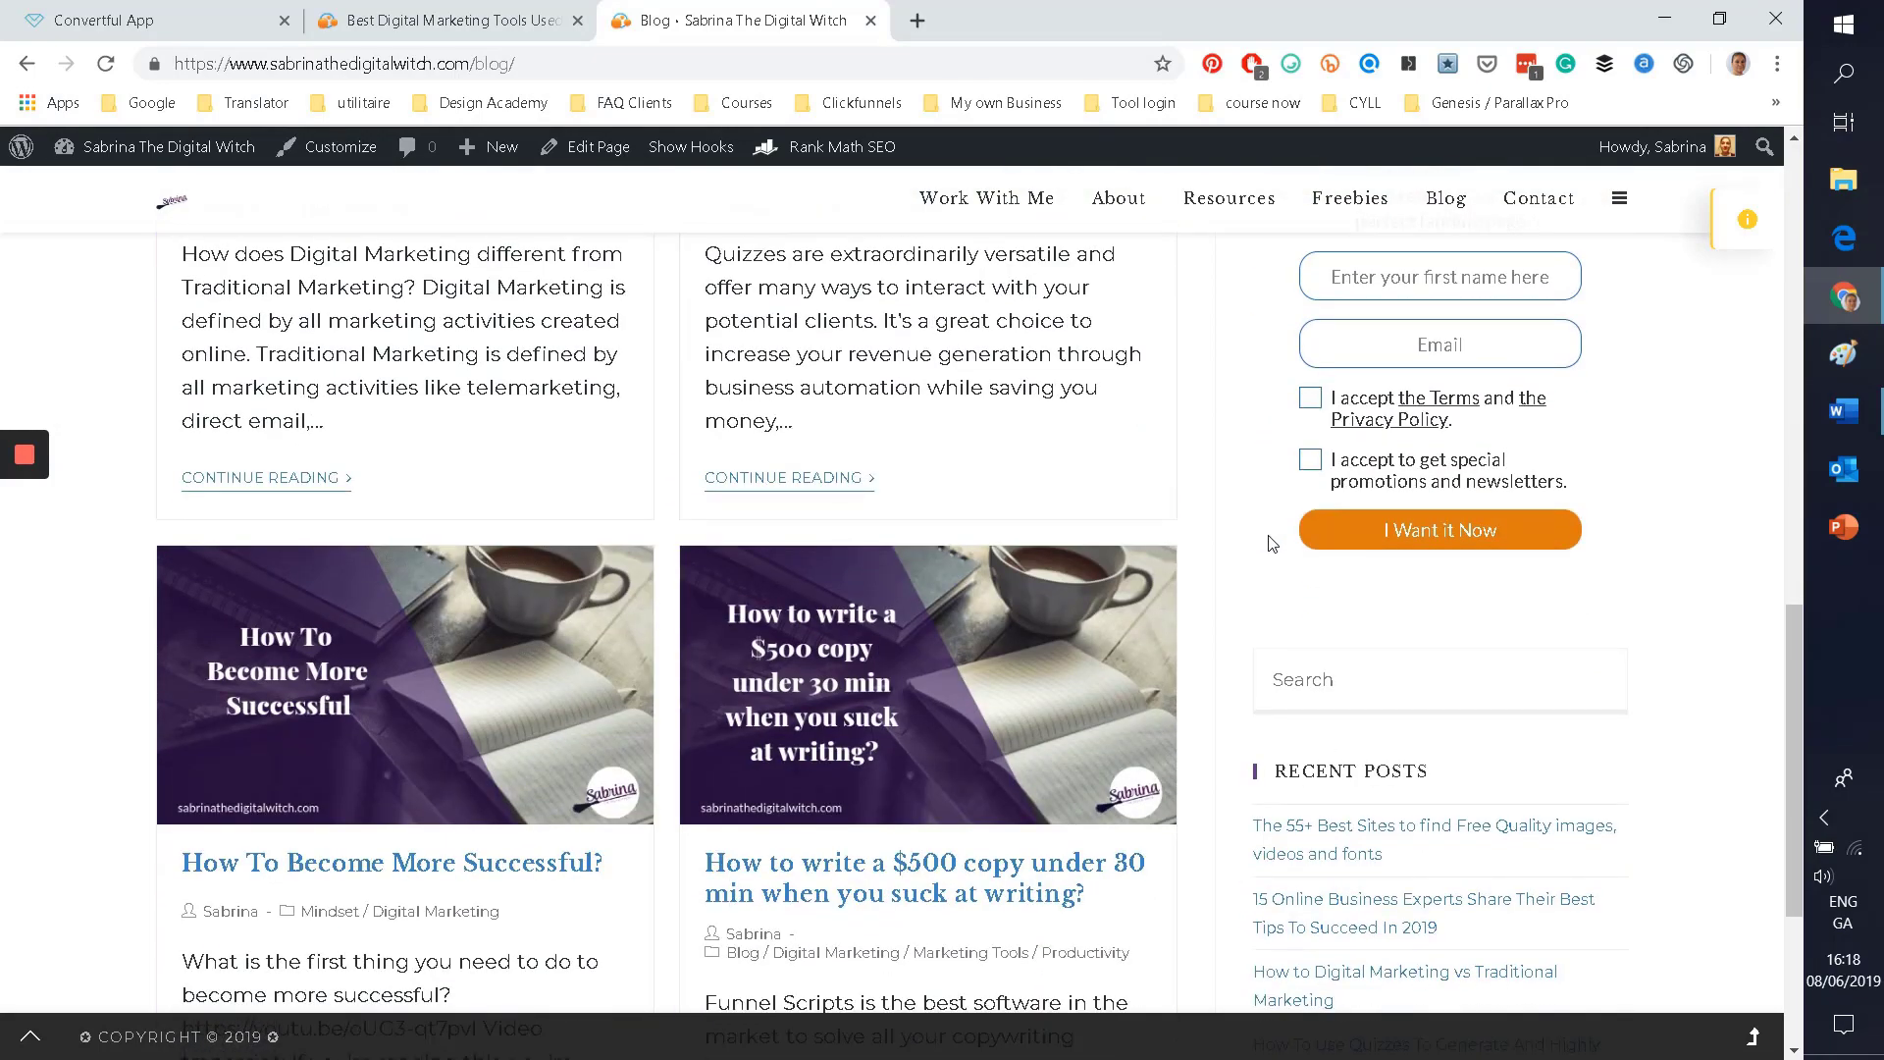
scroll(1273, 543, "up", 14)
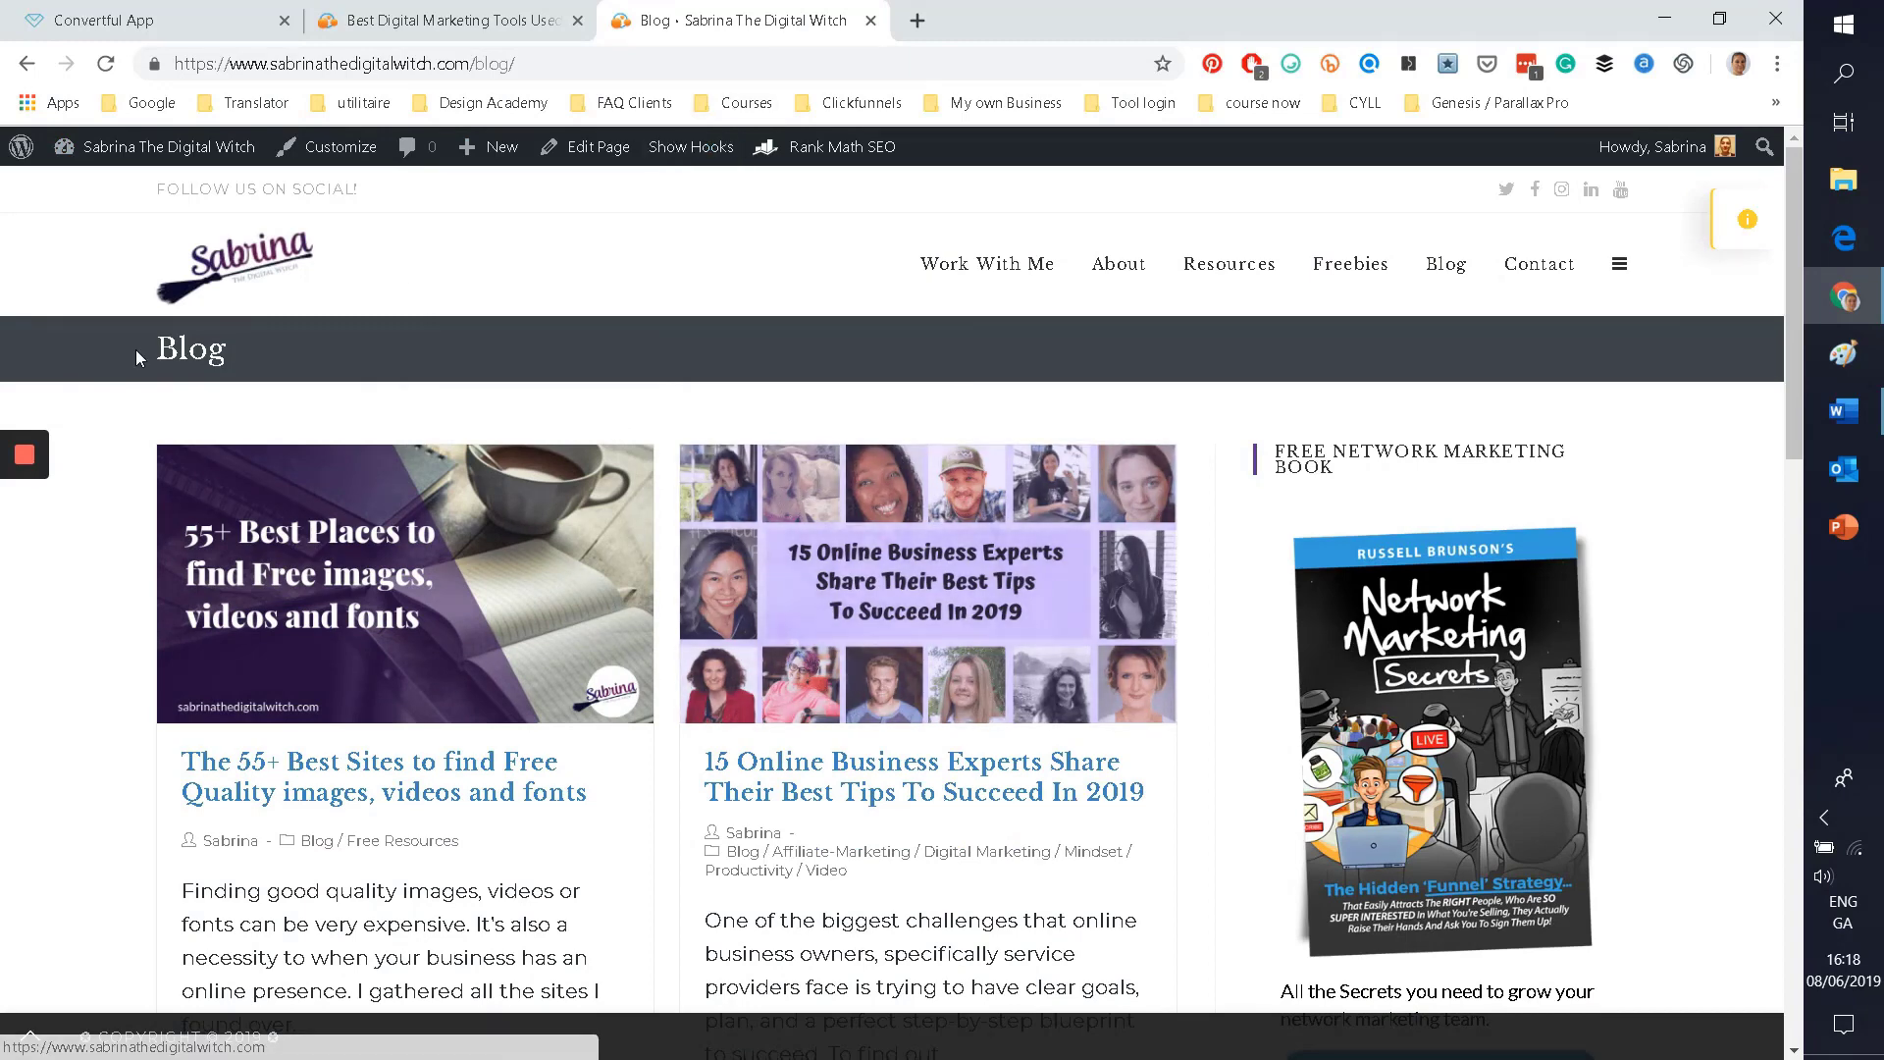
left_click(83, 17)
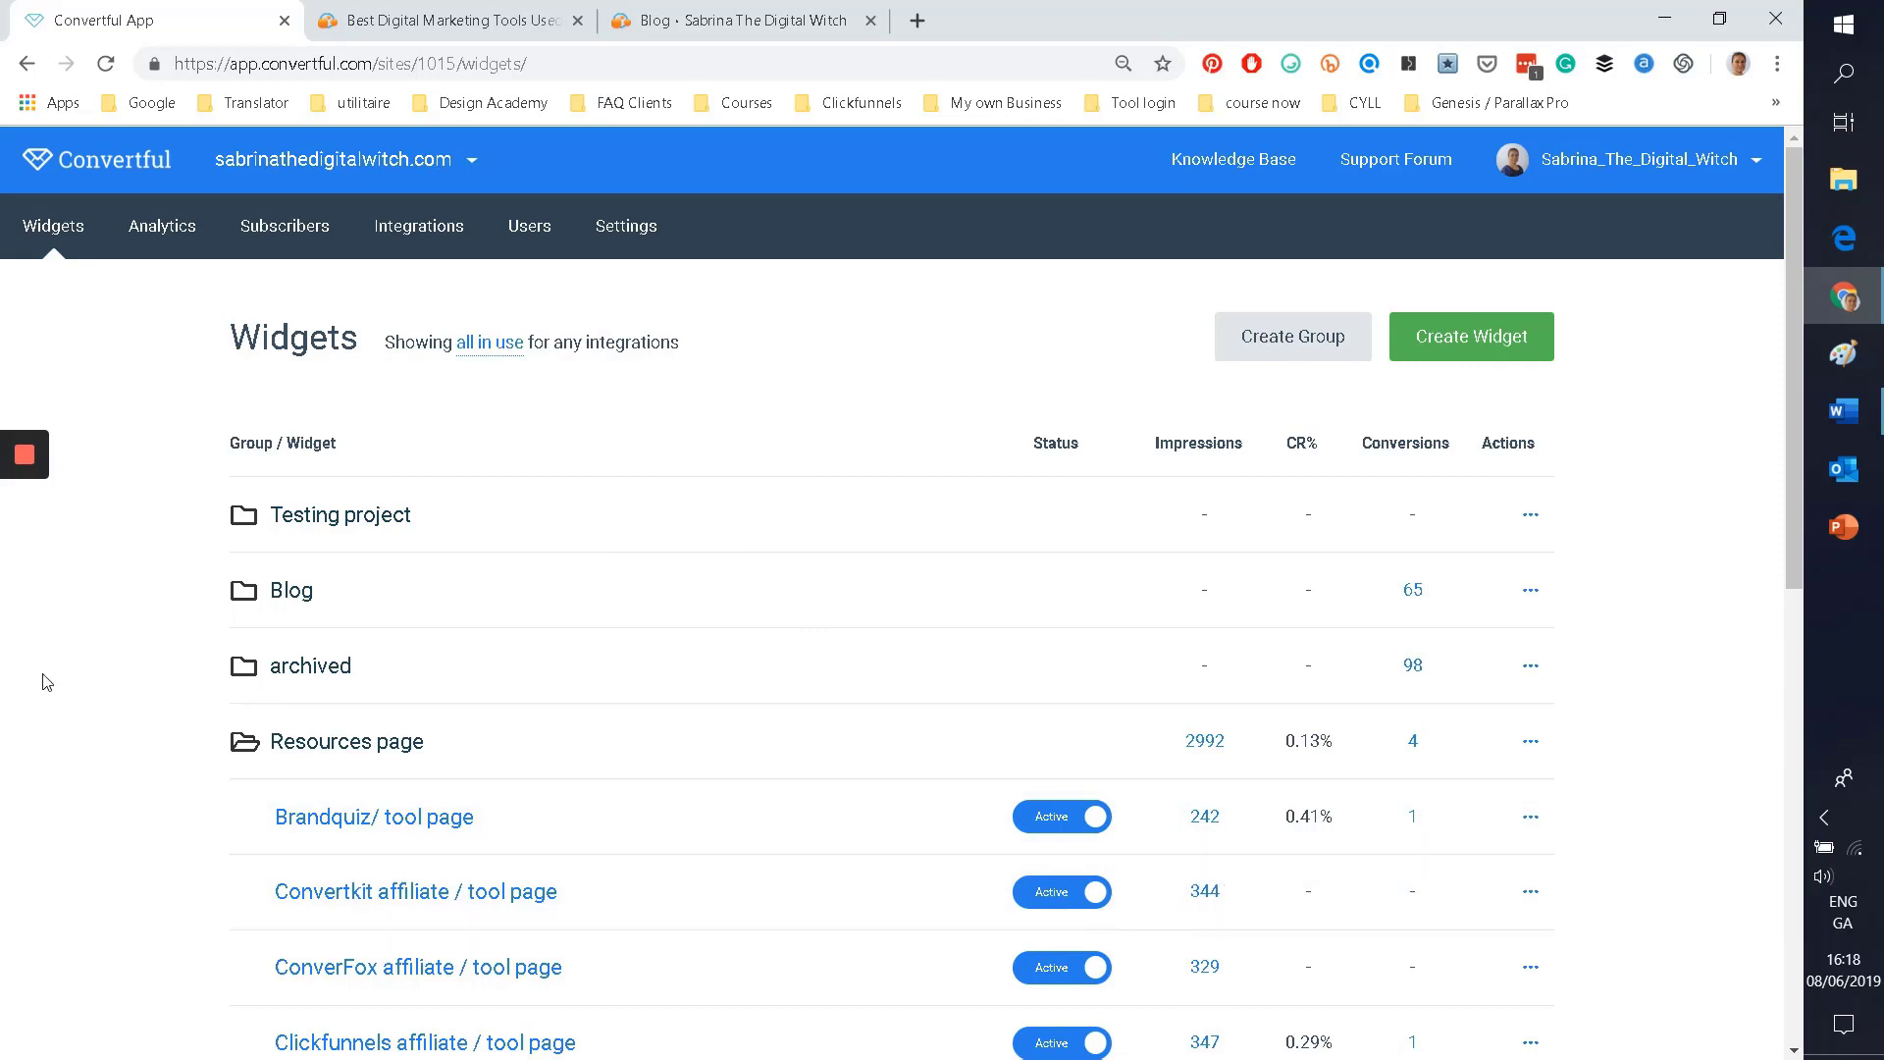
left_click(1469, 359)
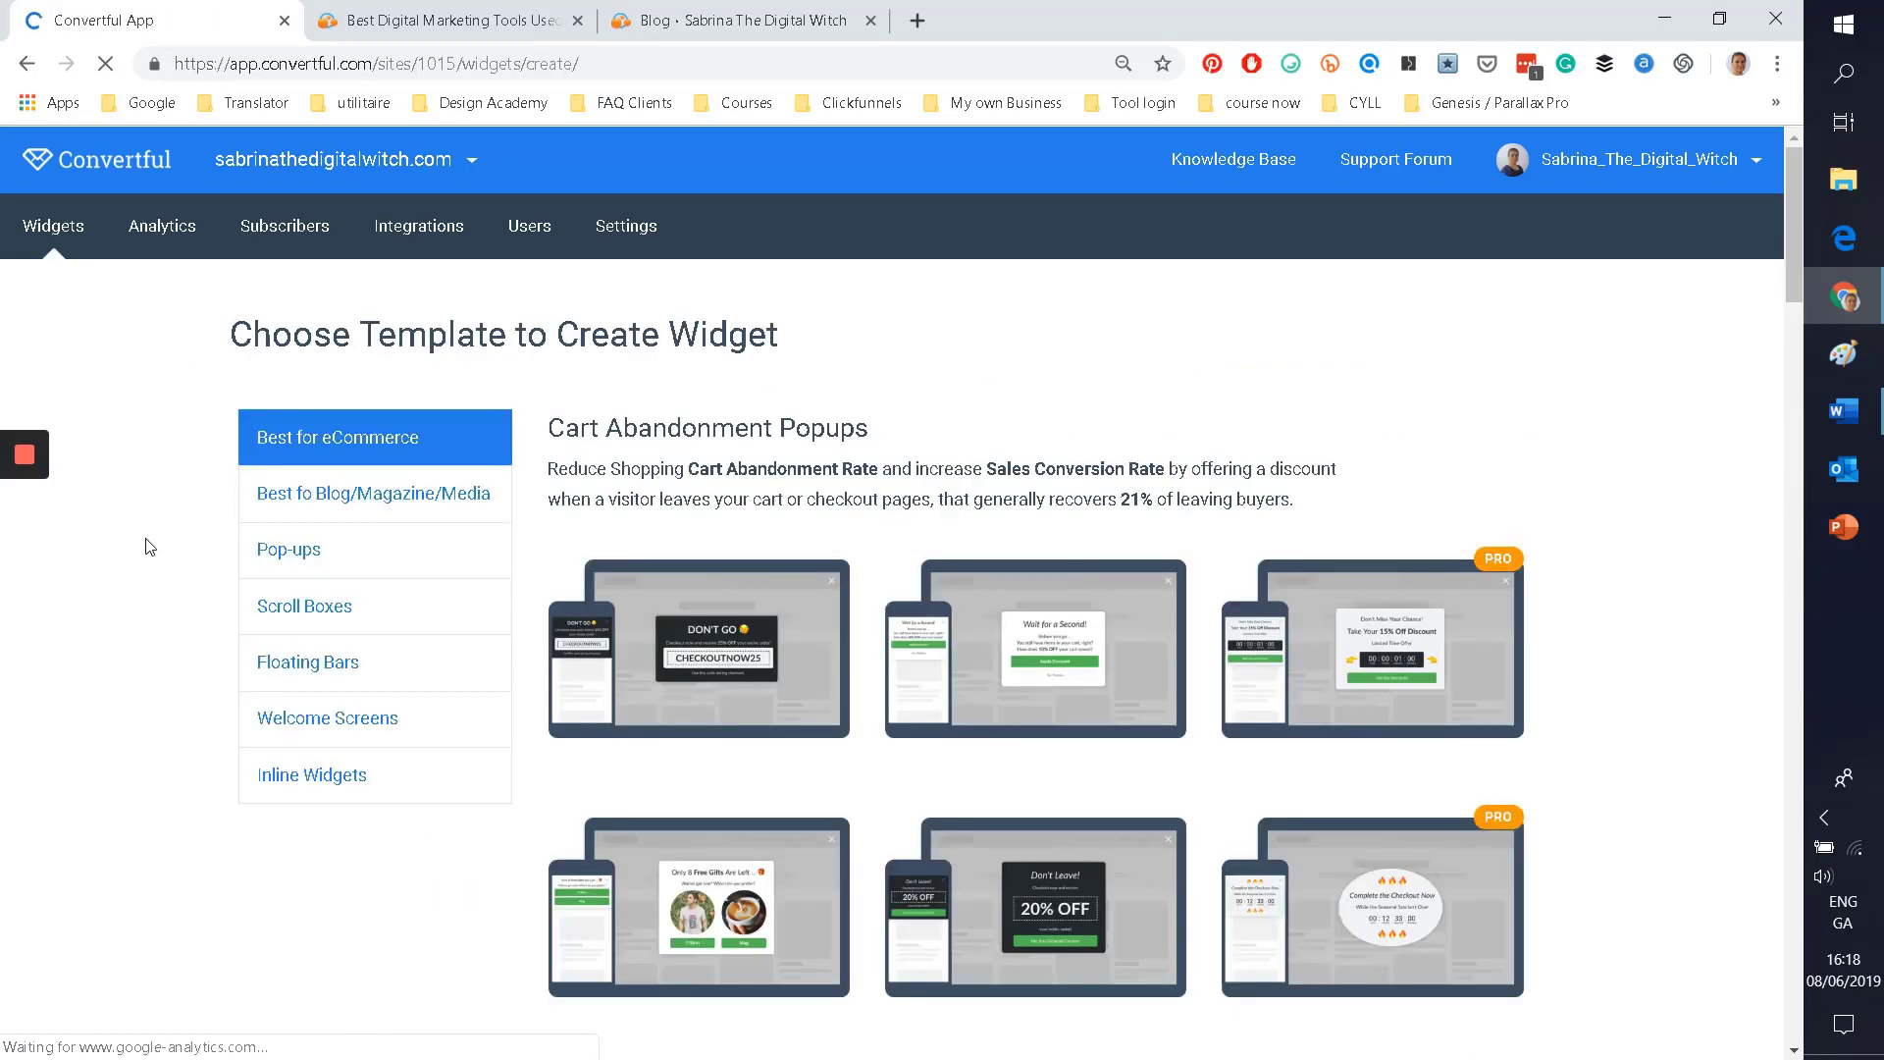
scroll(137, 547, "down", 1)
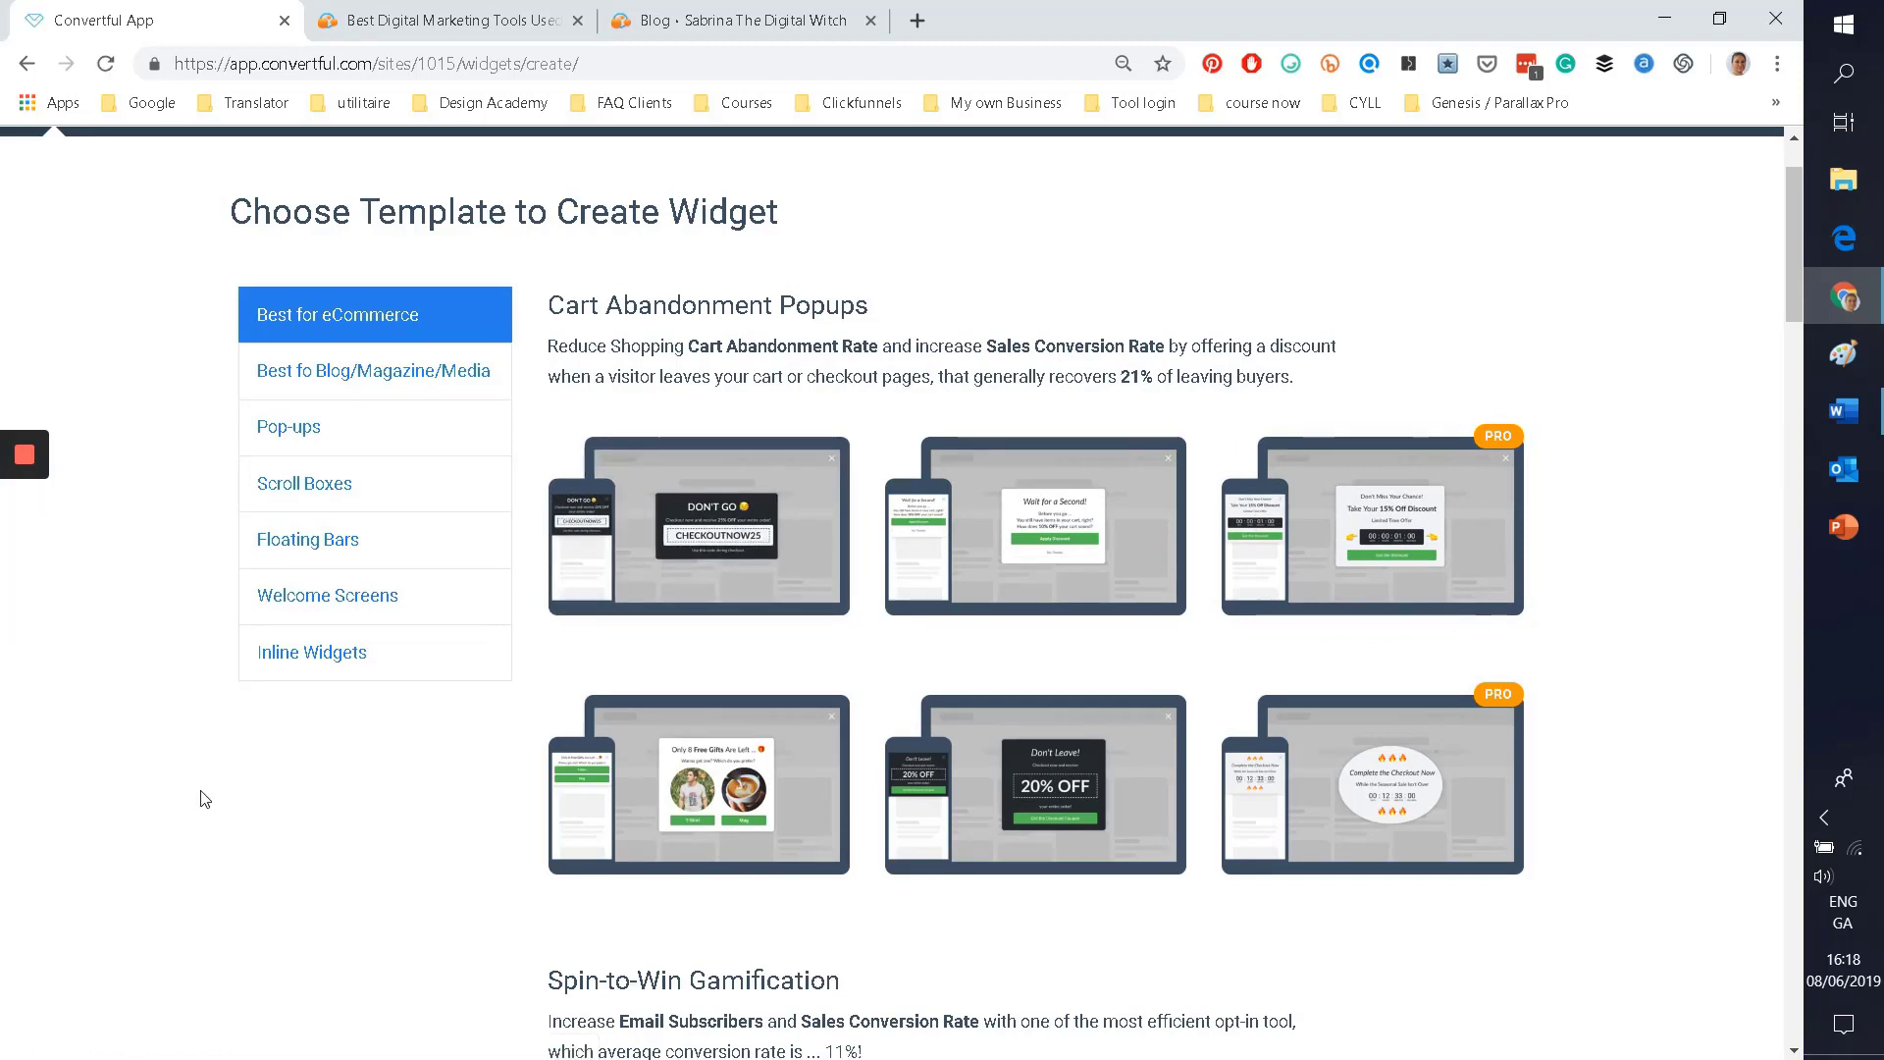
scroll(206, 790, "down", 1)
mouse_move(697, 410)
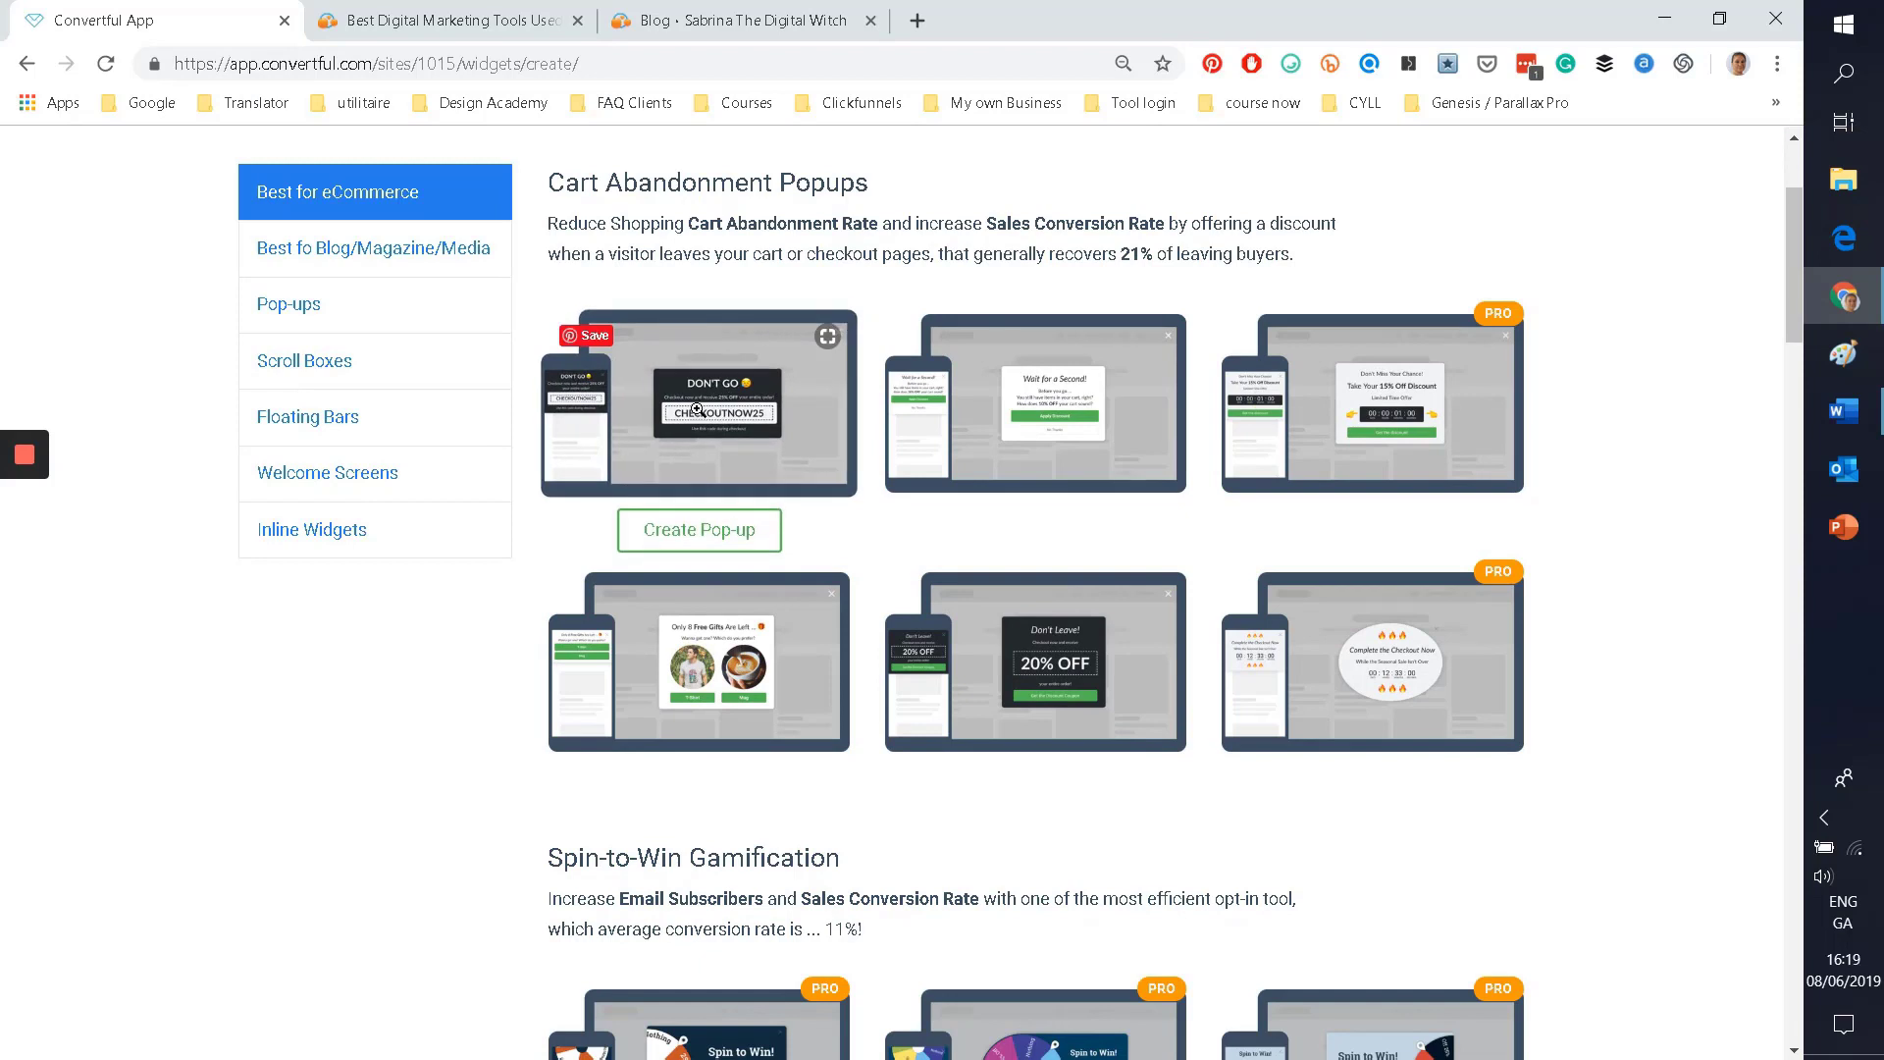
mouse_move(15, 451)
left_click(708, 409)
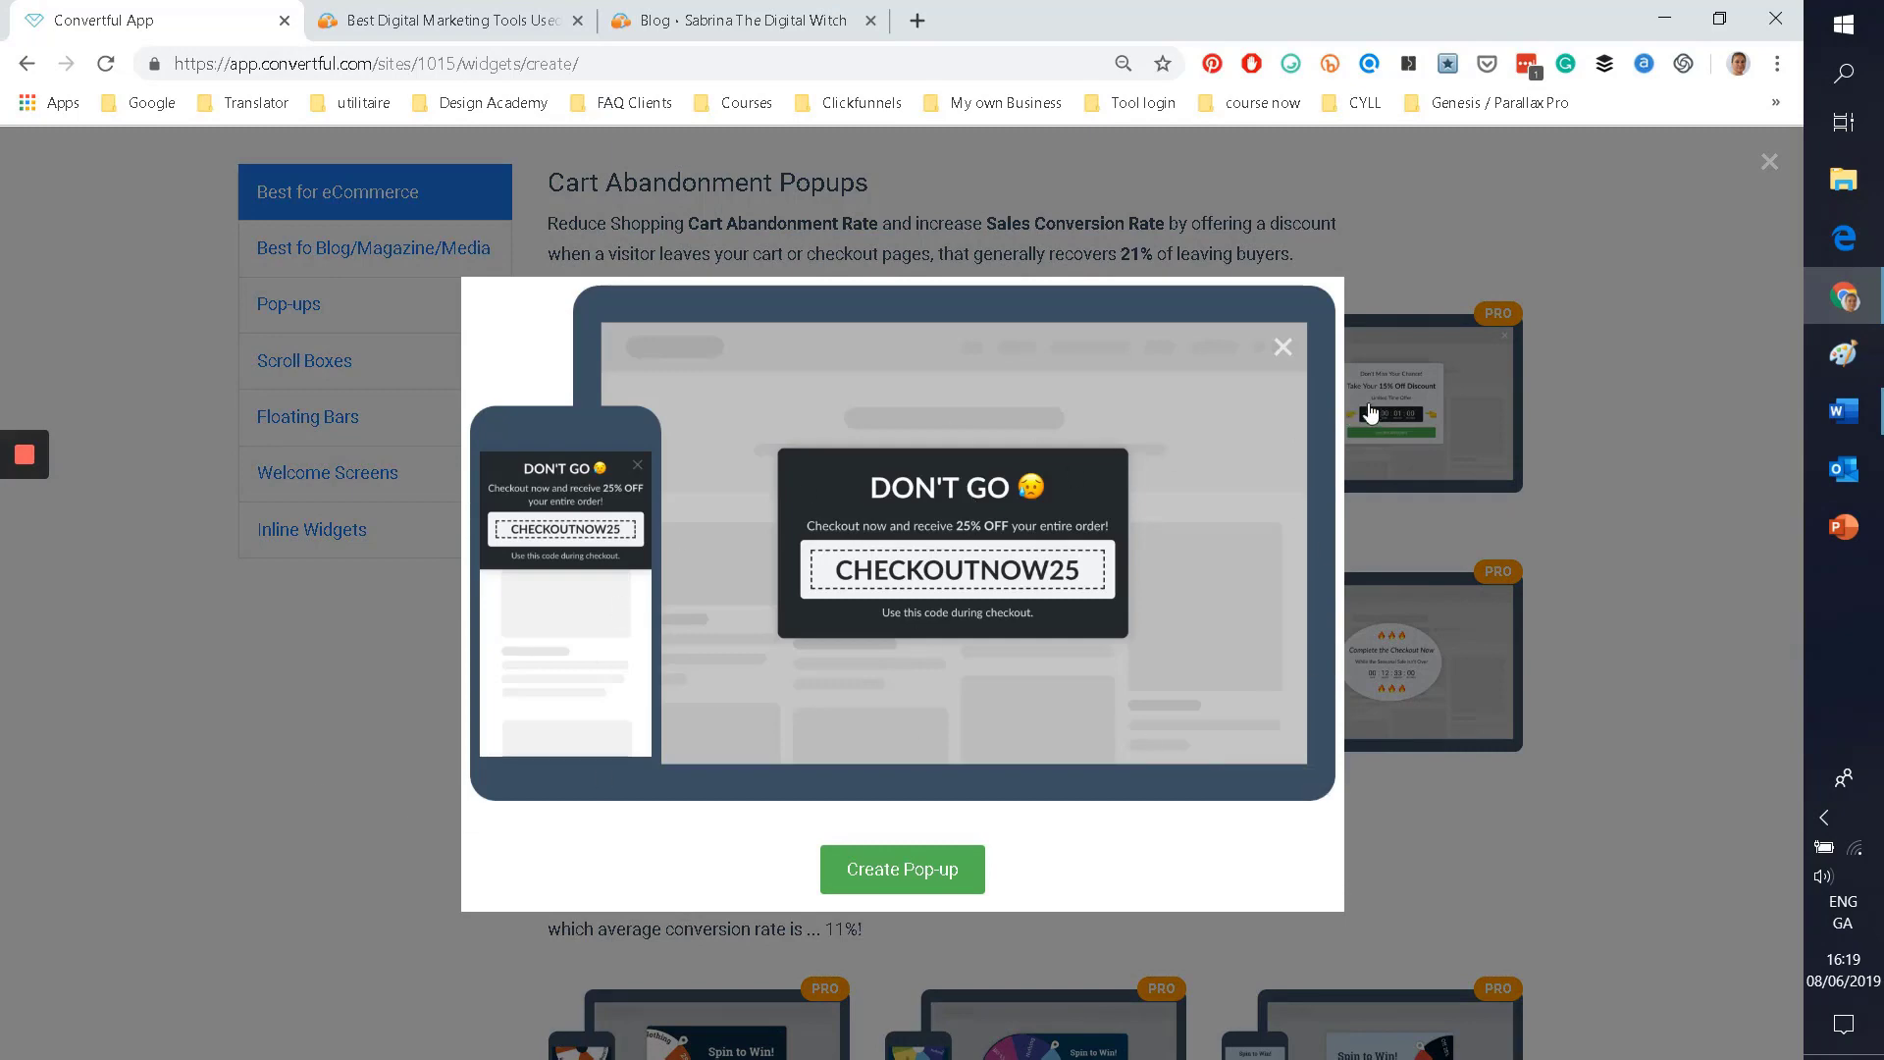
left_click(208, 861)
scroll(285, 794, "down", 1)
scroll(334, 726, "down", 2)
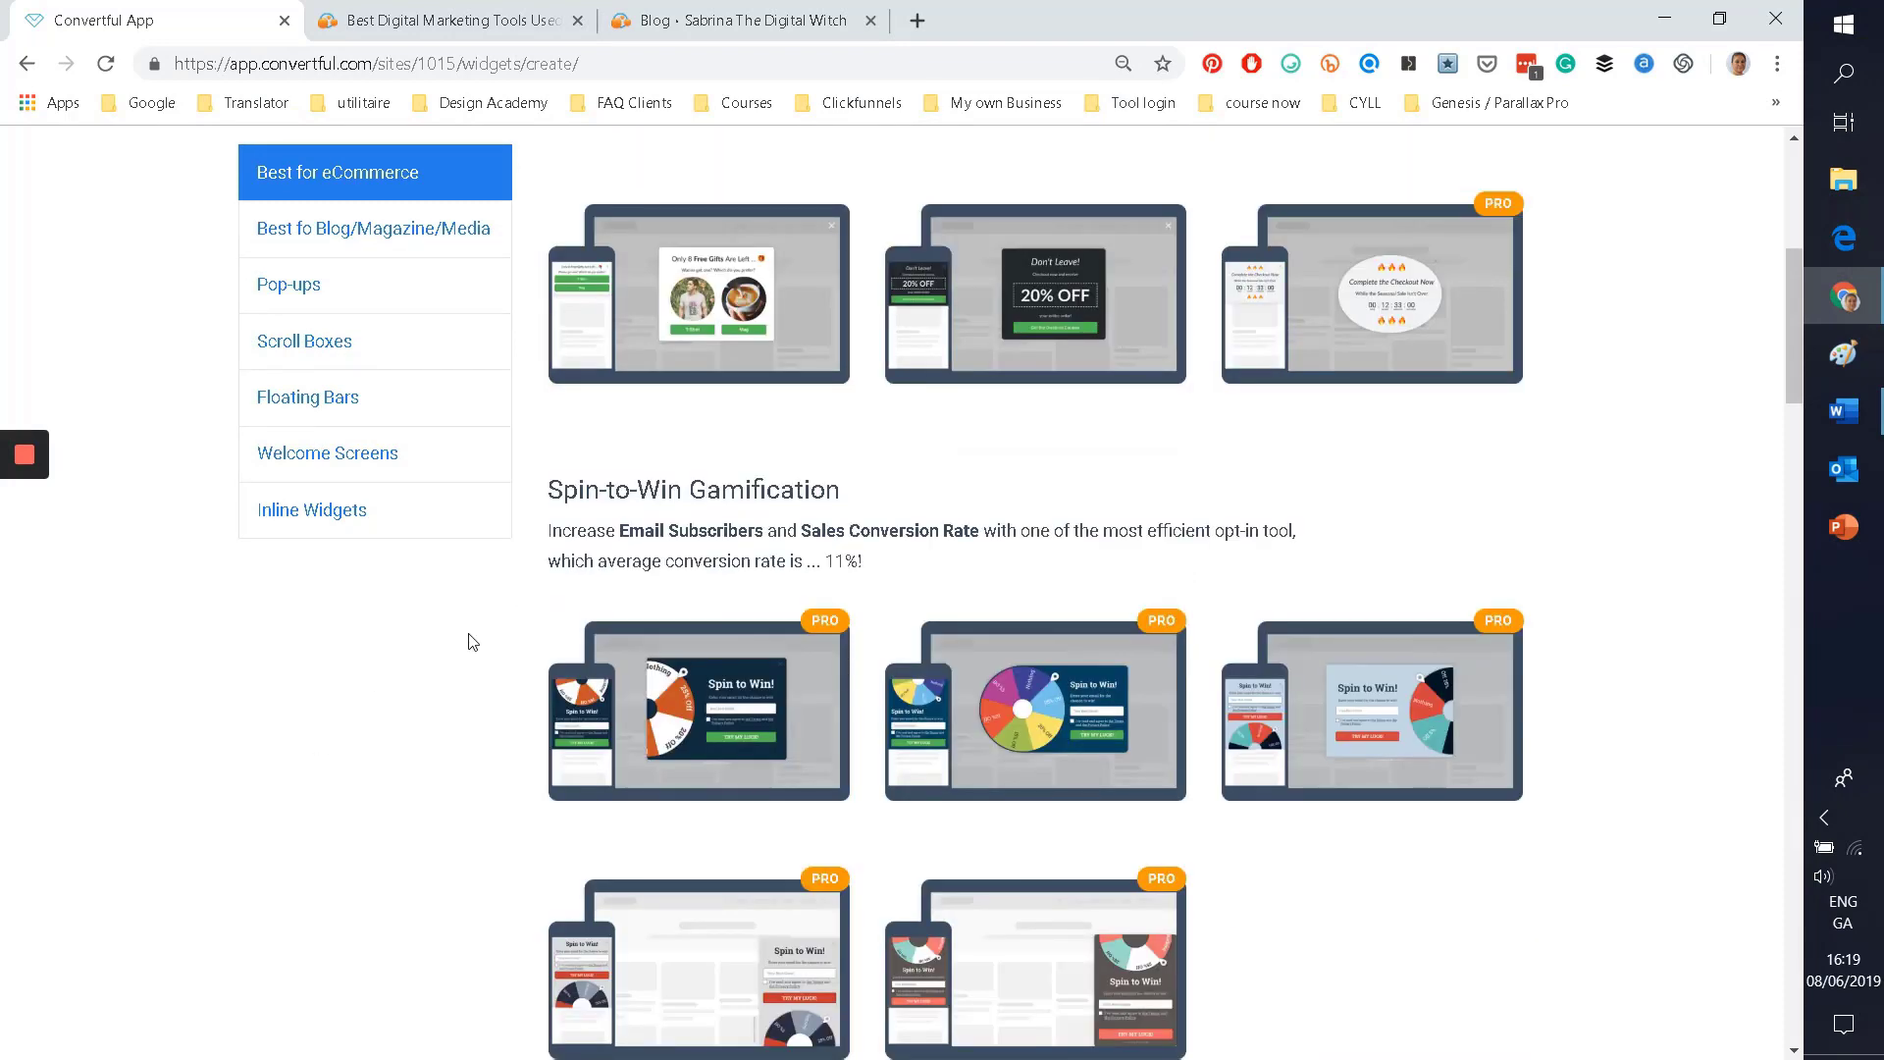
scroll(393, 672, "down", 2)
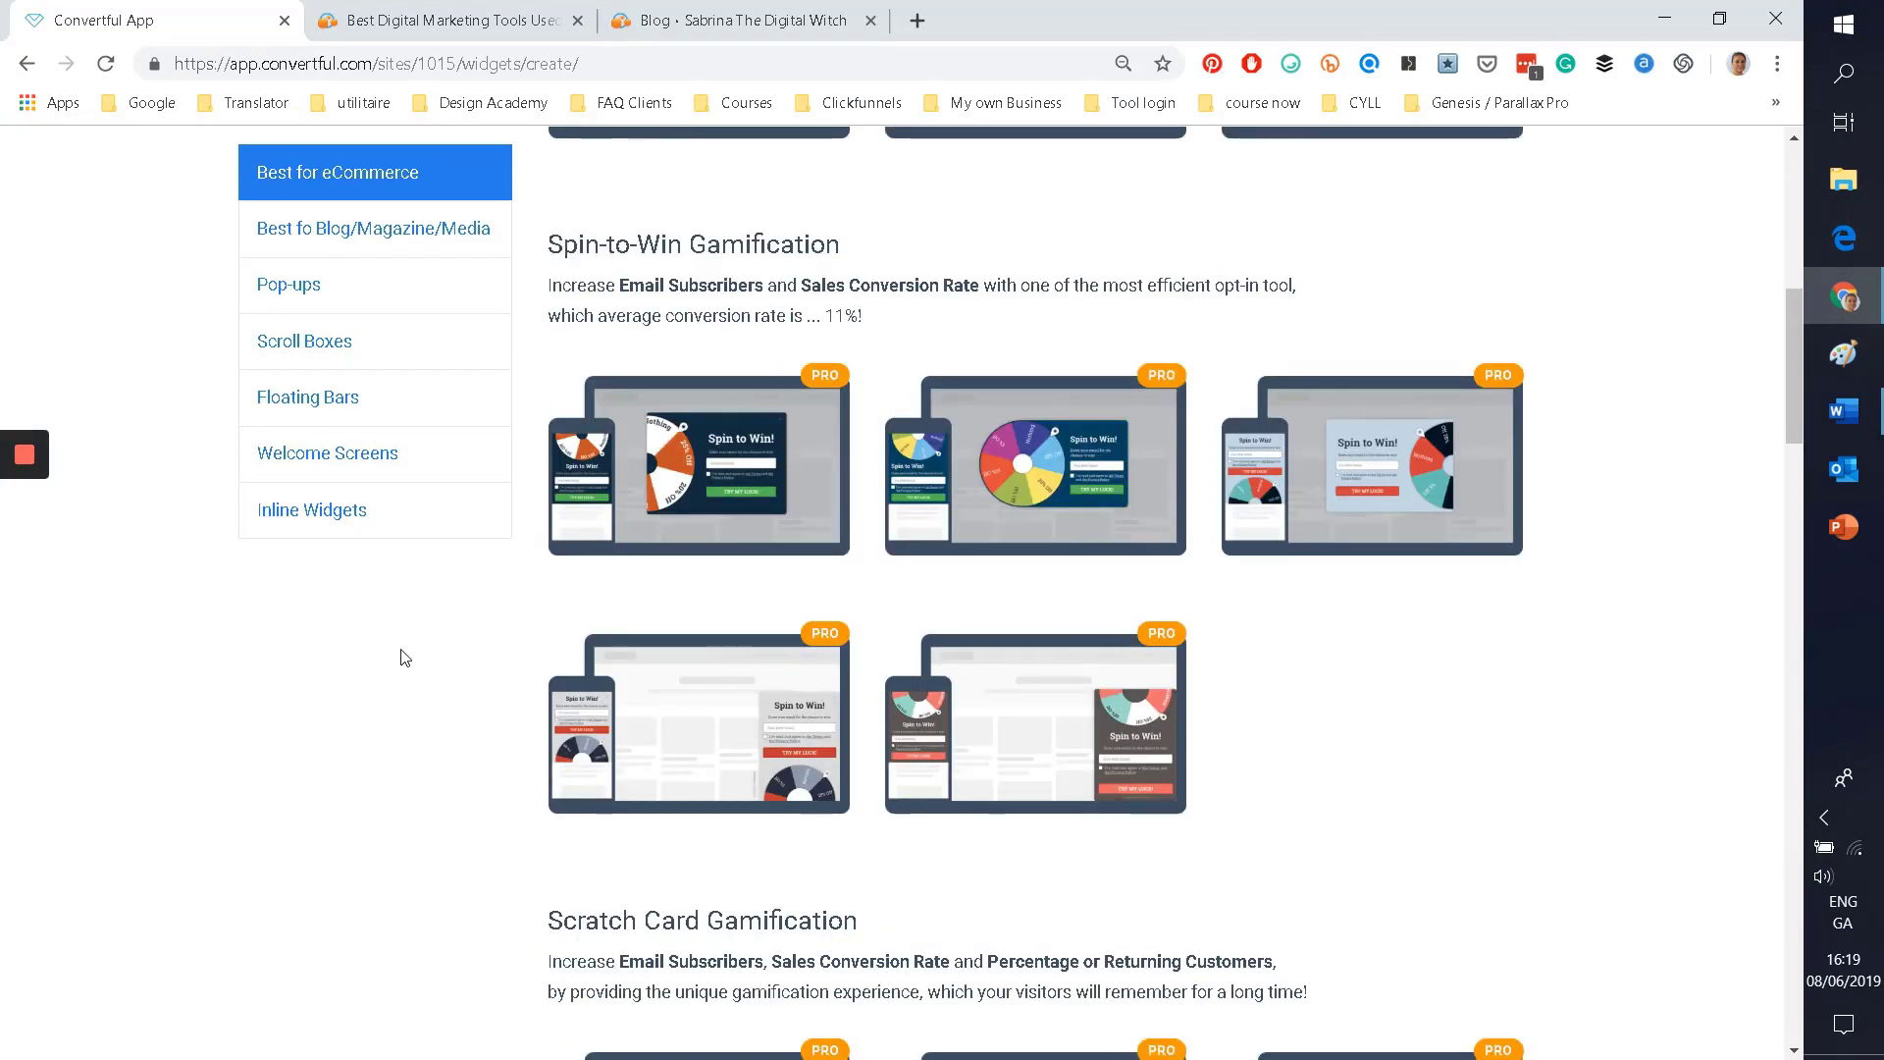
left_click(1365, 482)
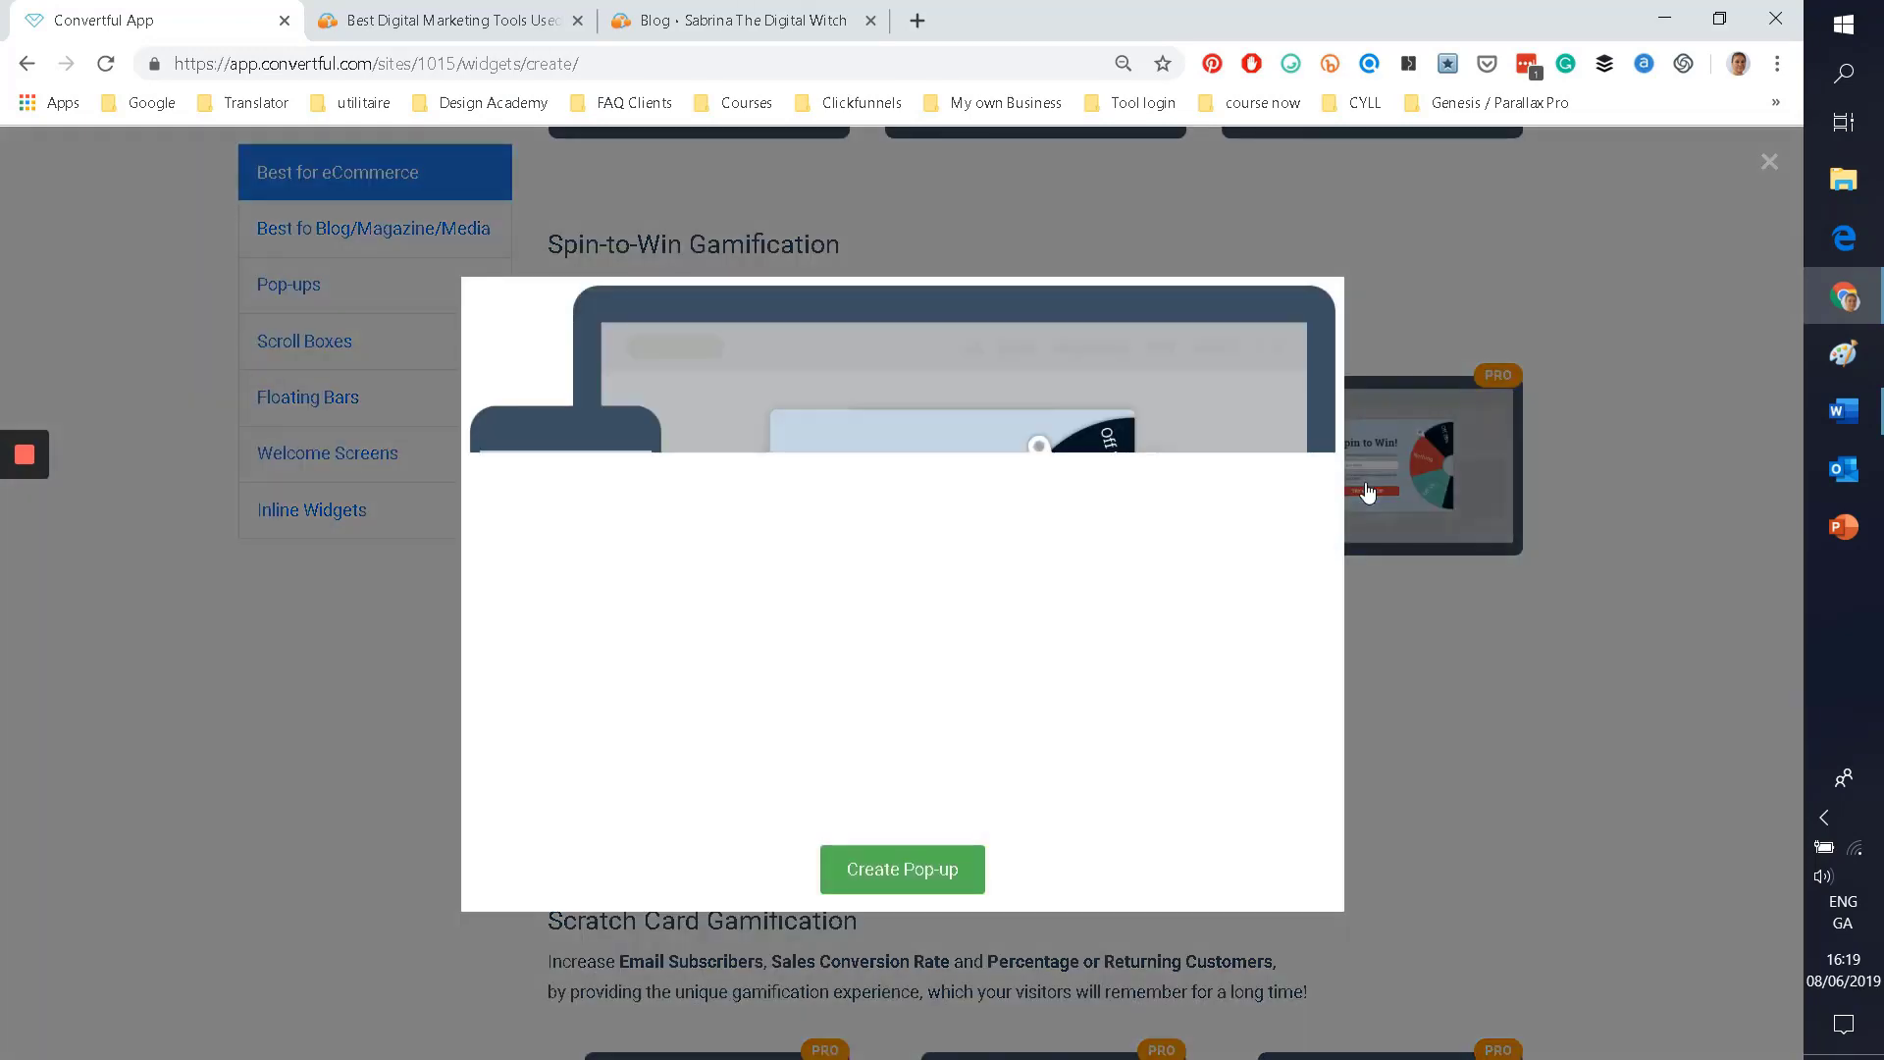
left_click(391, 769)
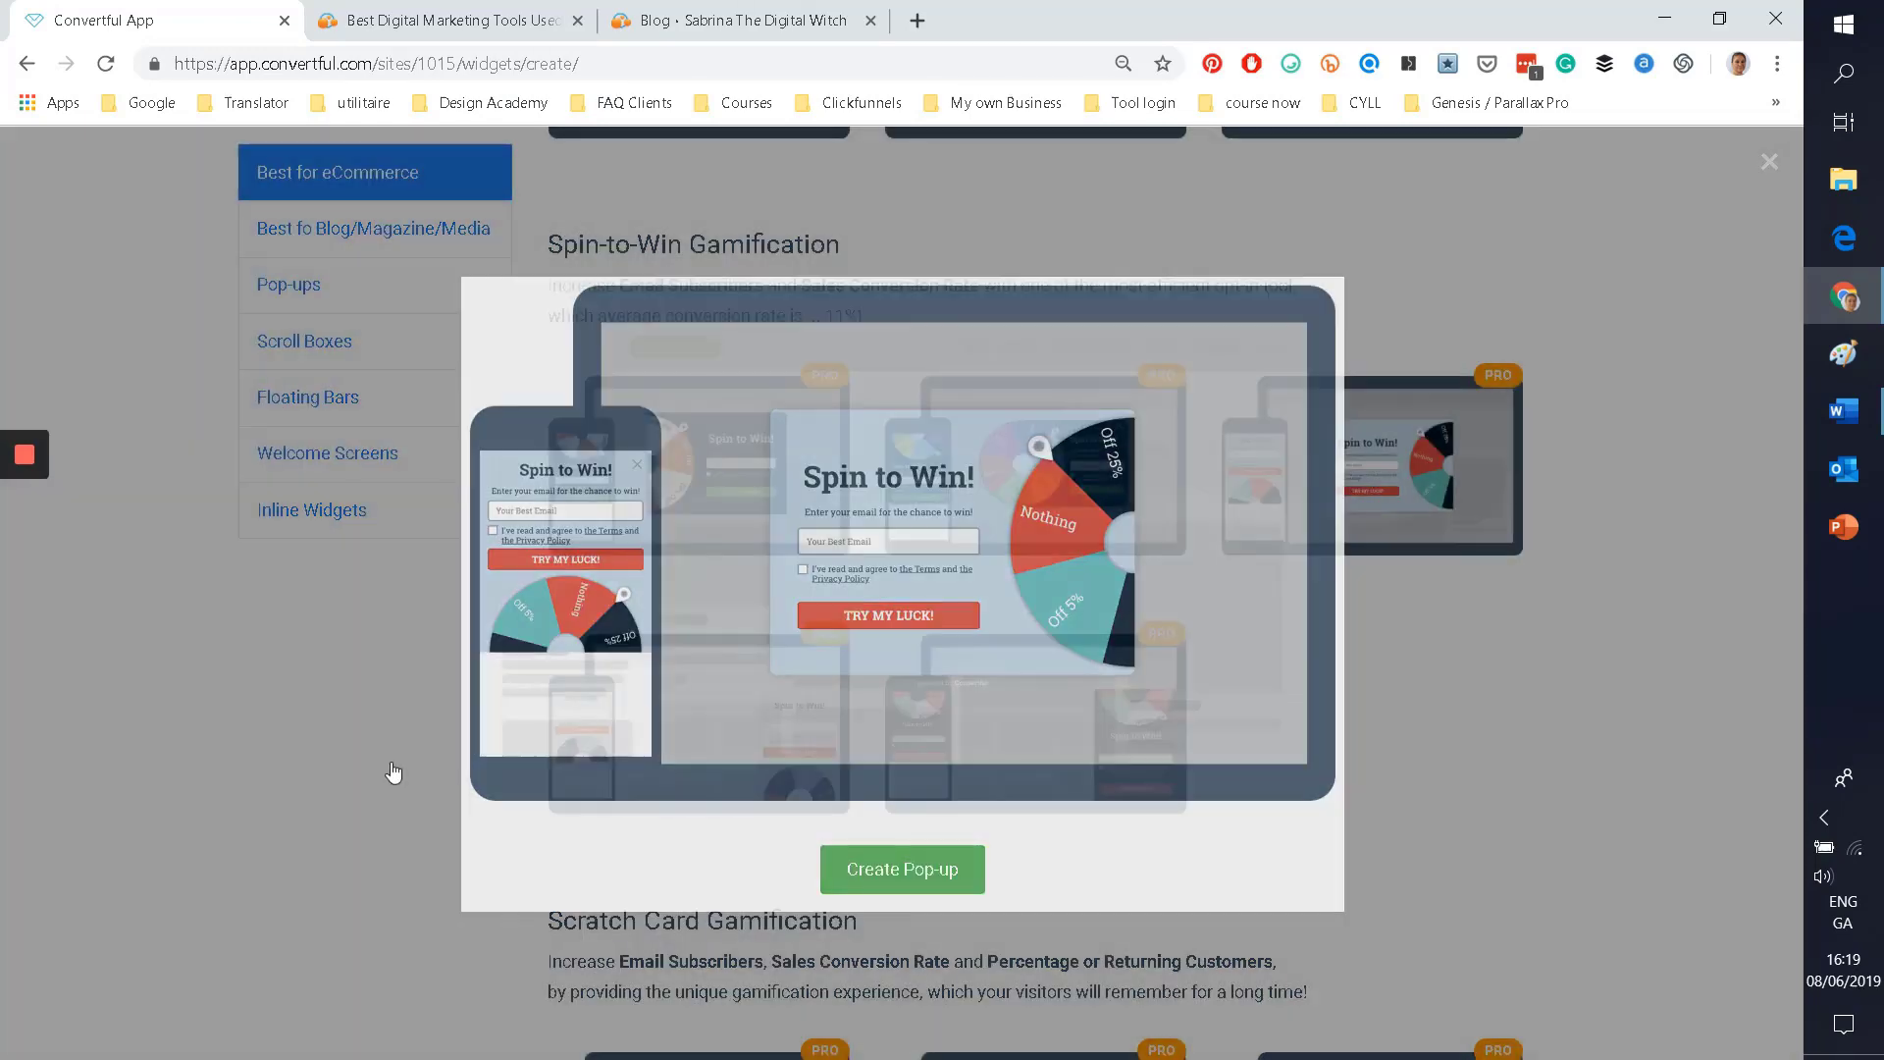
scroll(664, 628, "down", 5)
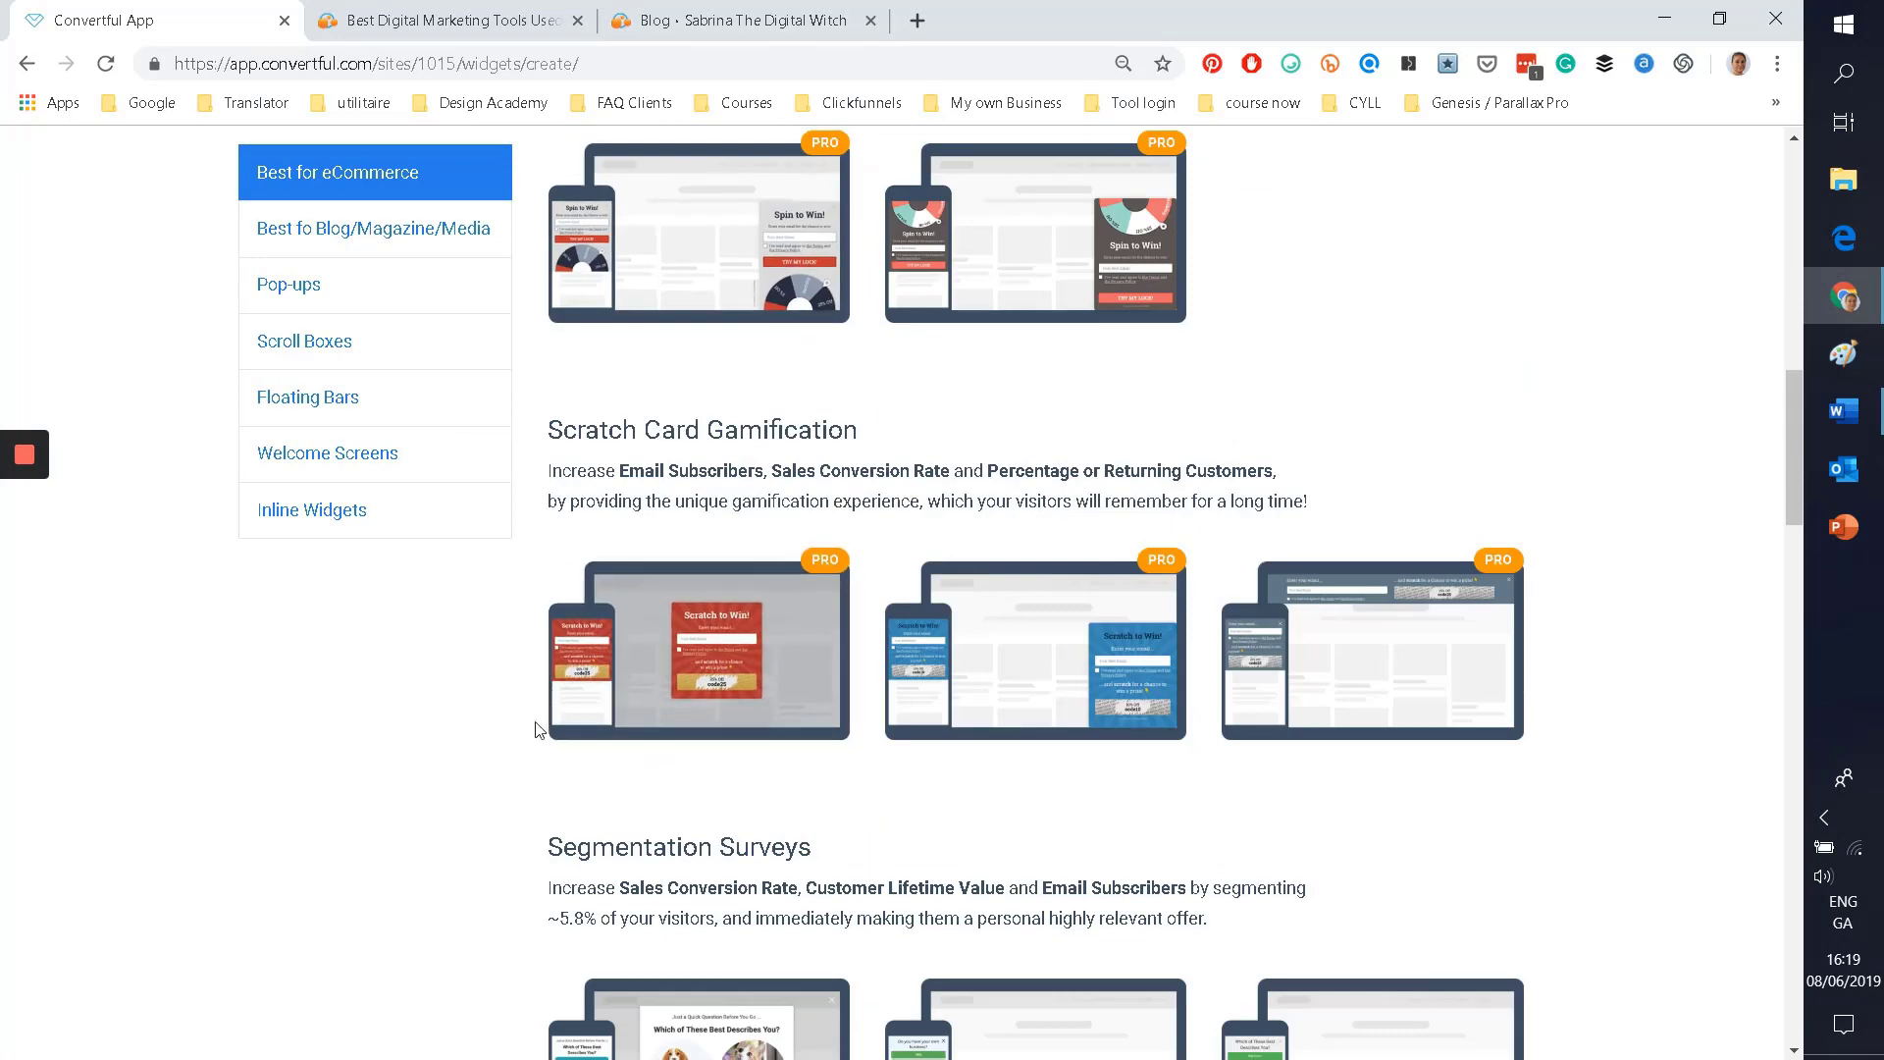
scroll(677, 550, "down", 3)
left_click(697, 403)
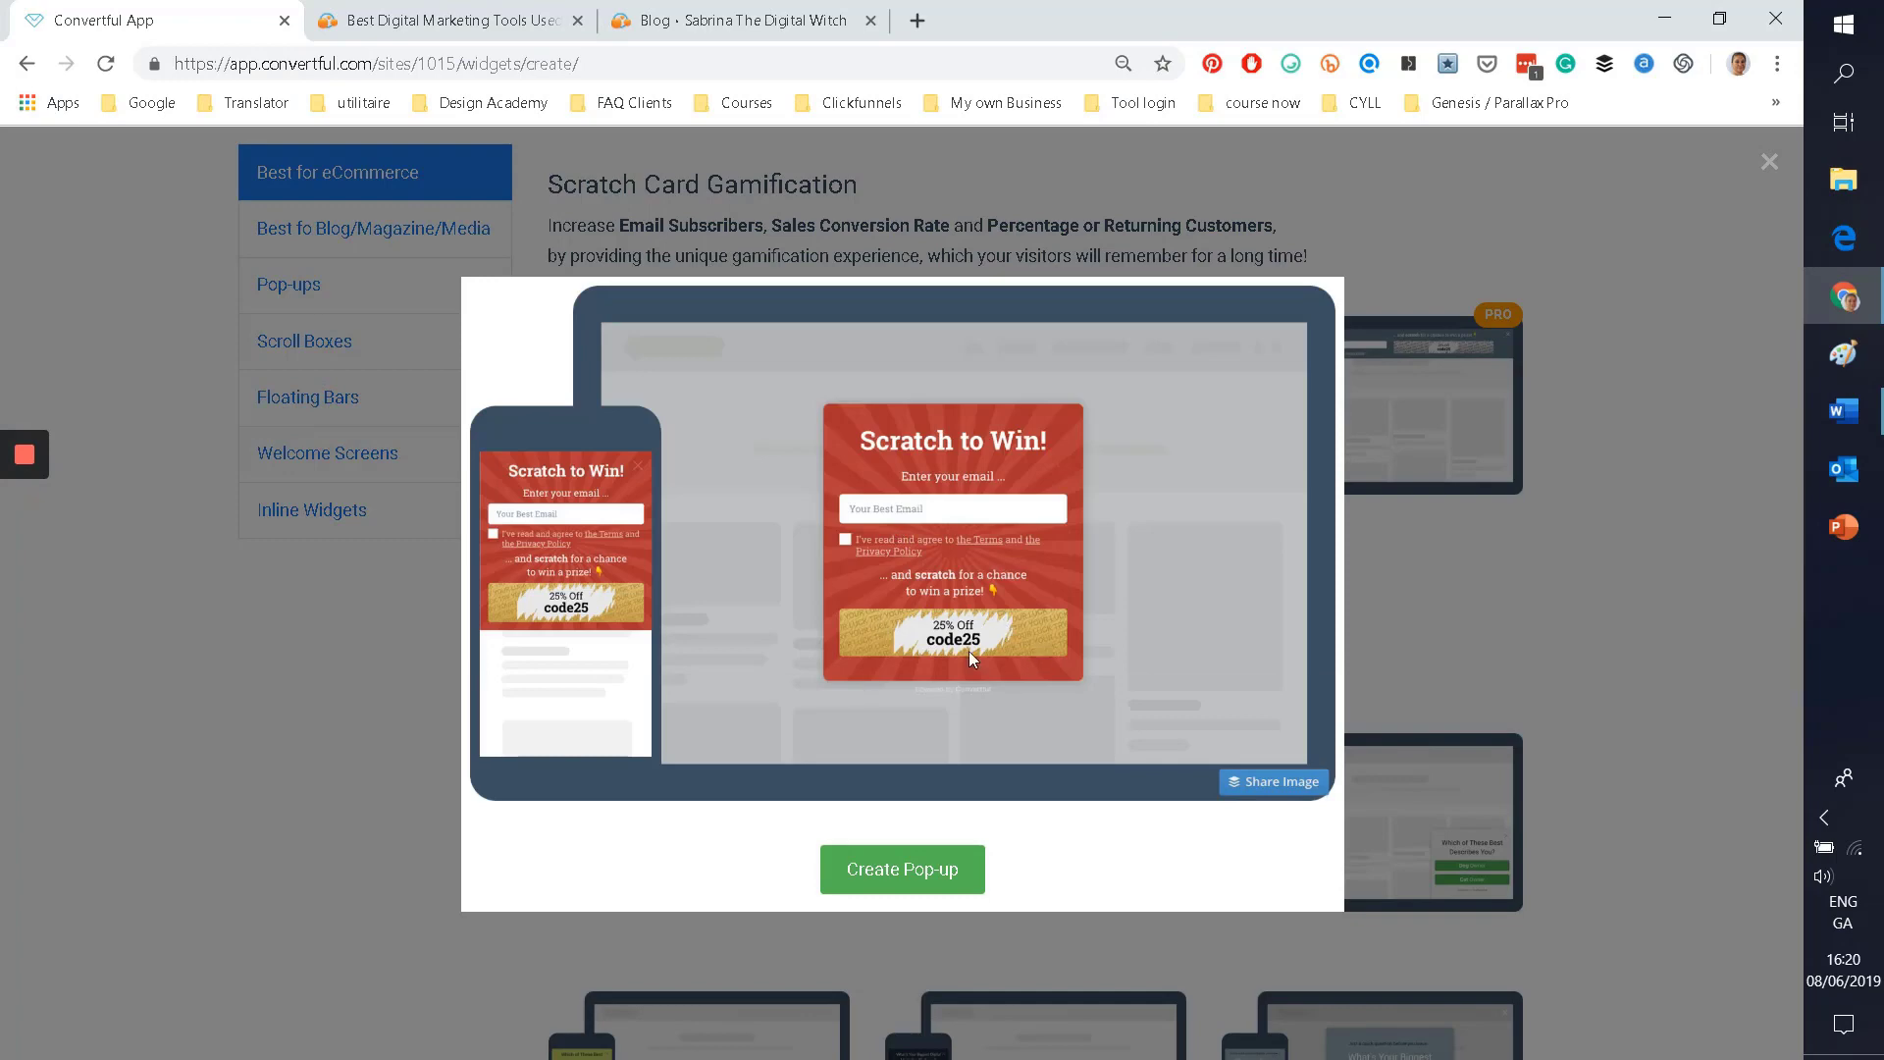
left_click(320, 746)
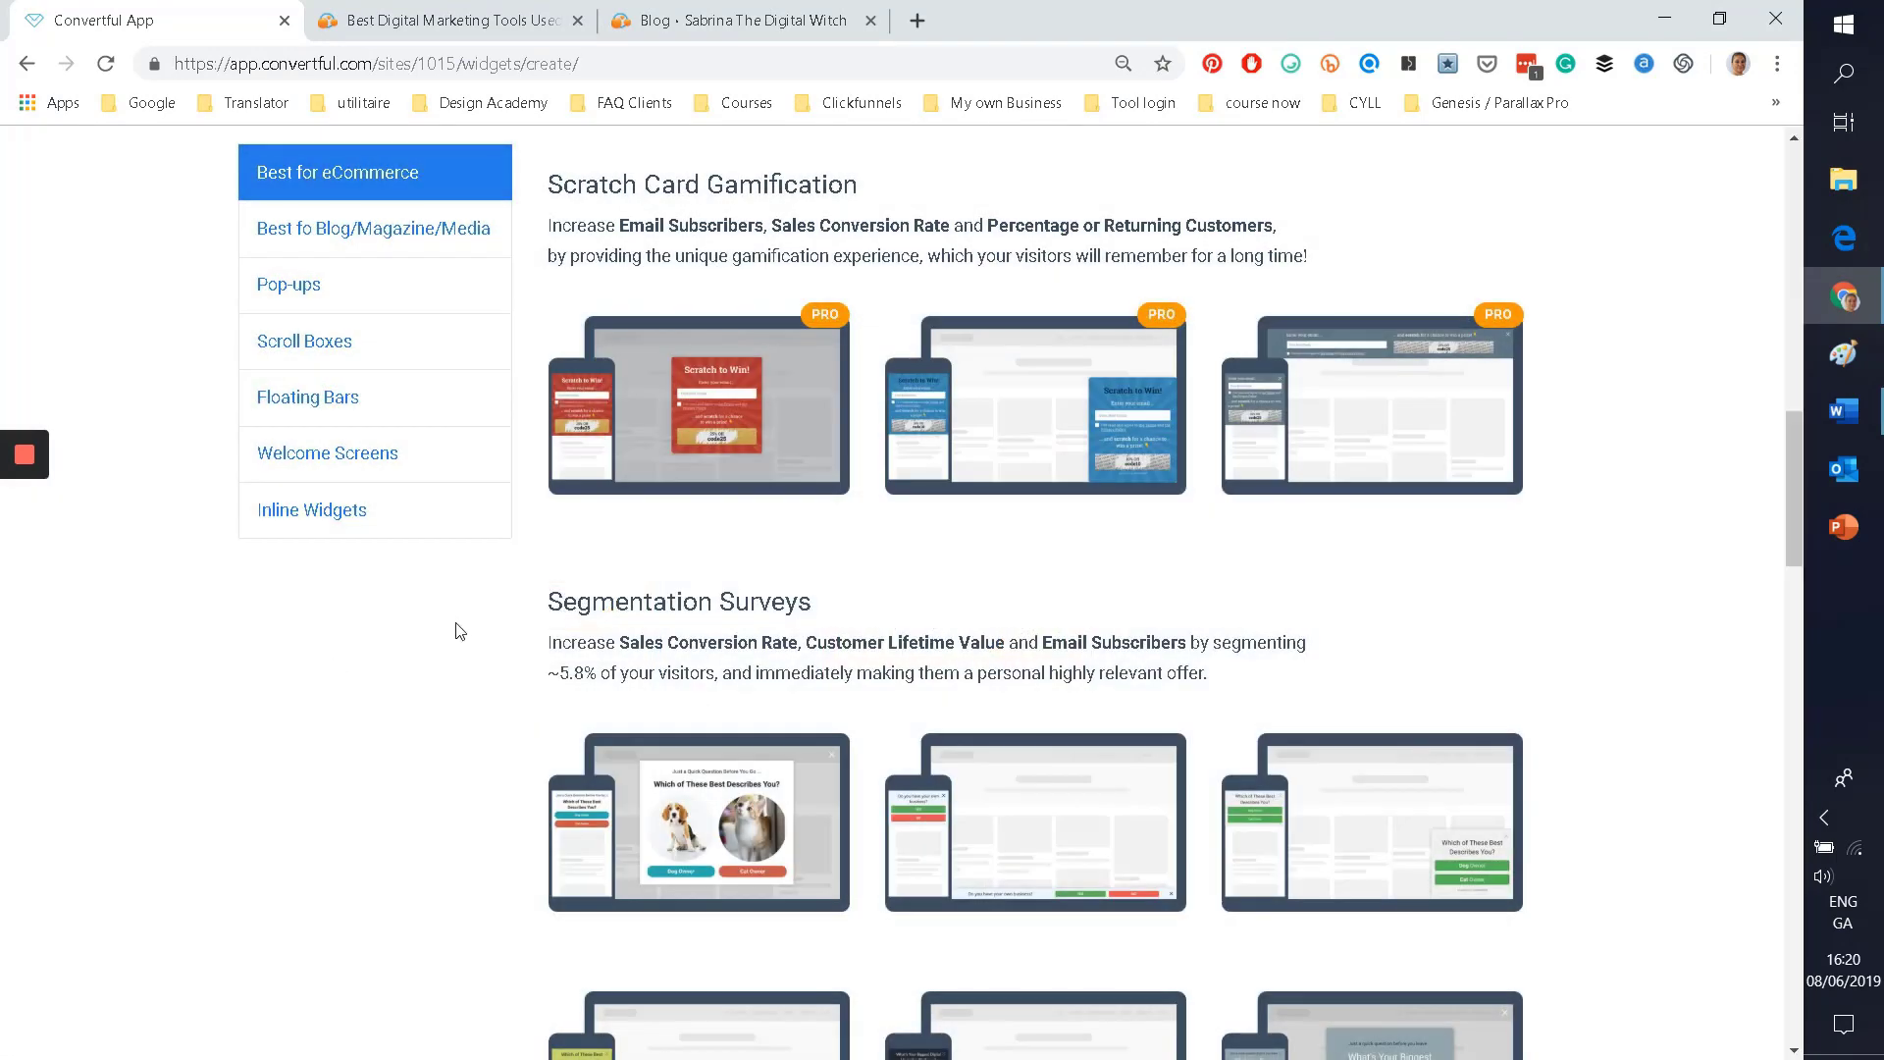
scroll(460, 629, "down", 4)
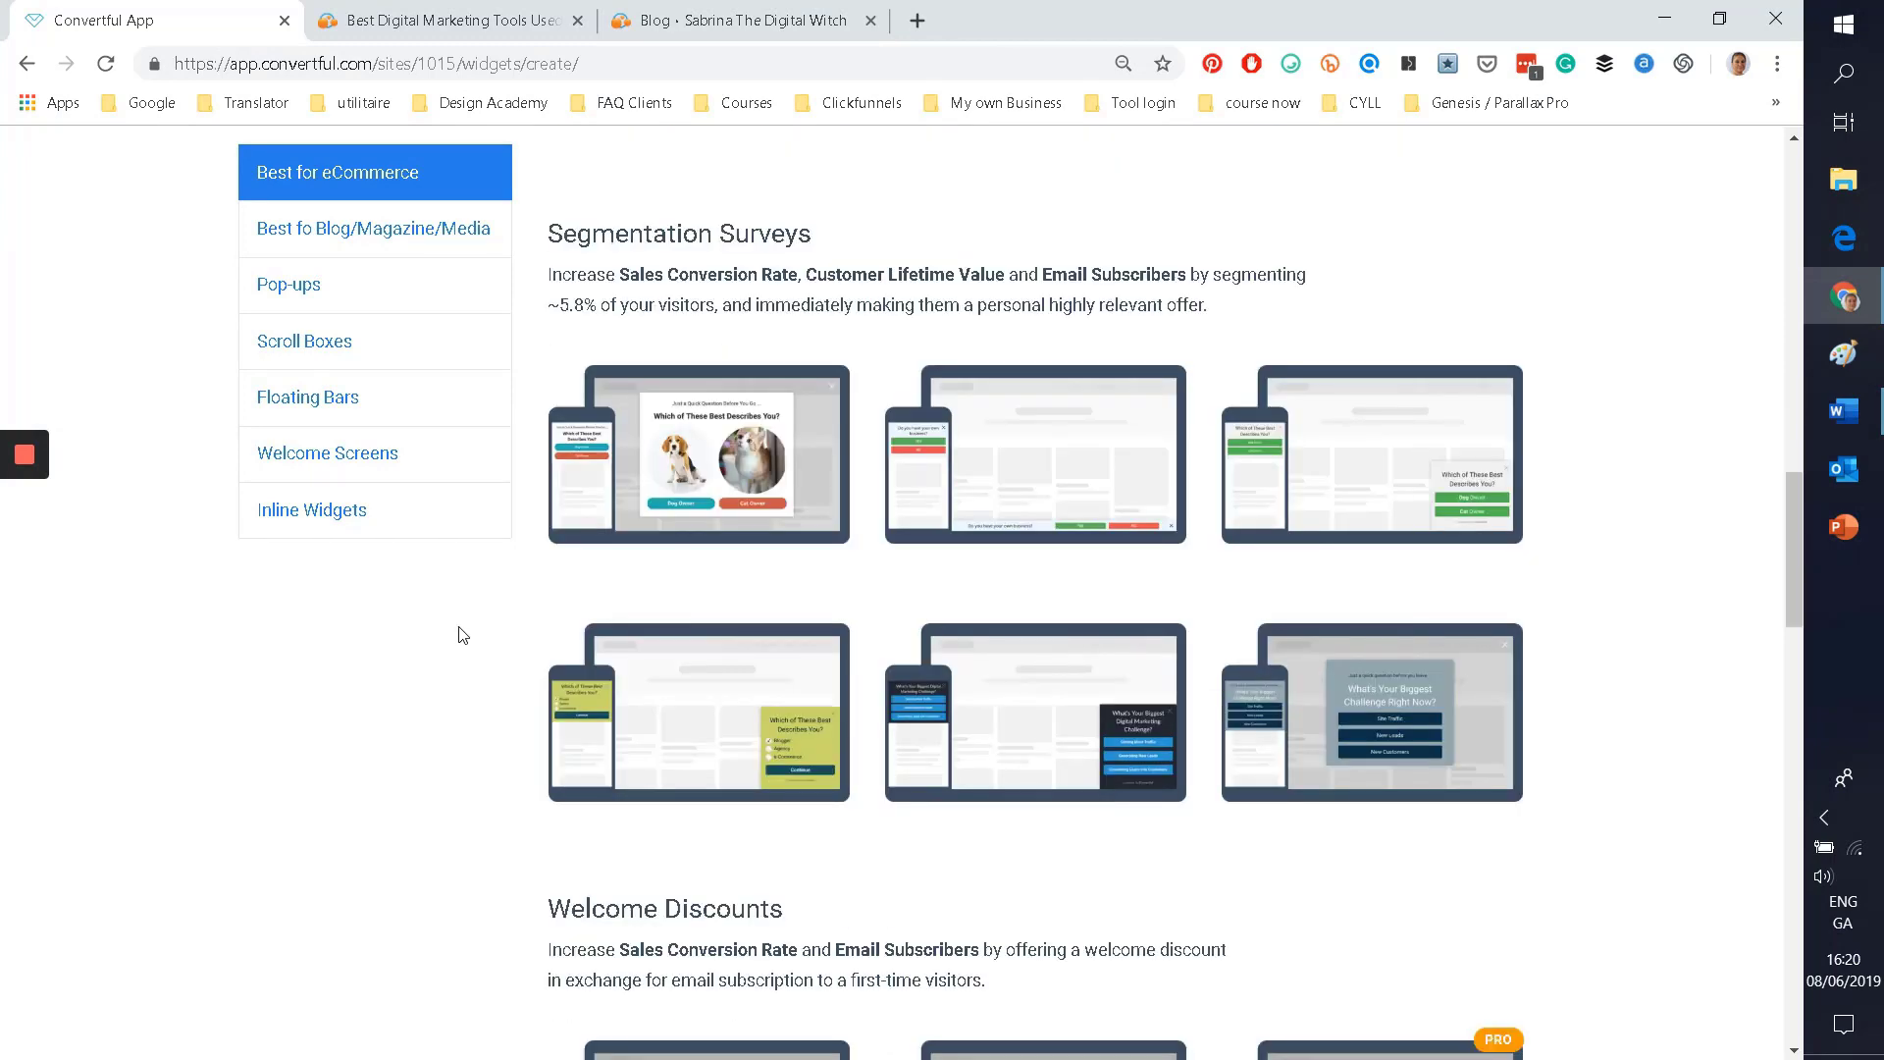
left_click(709, 455)
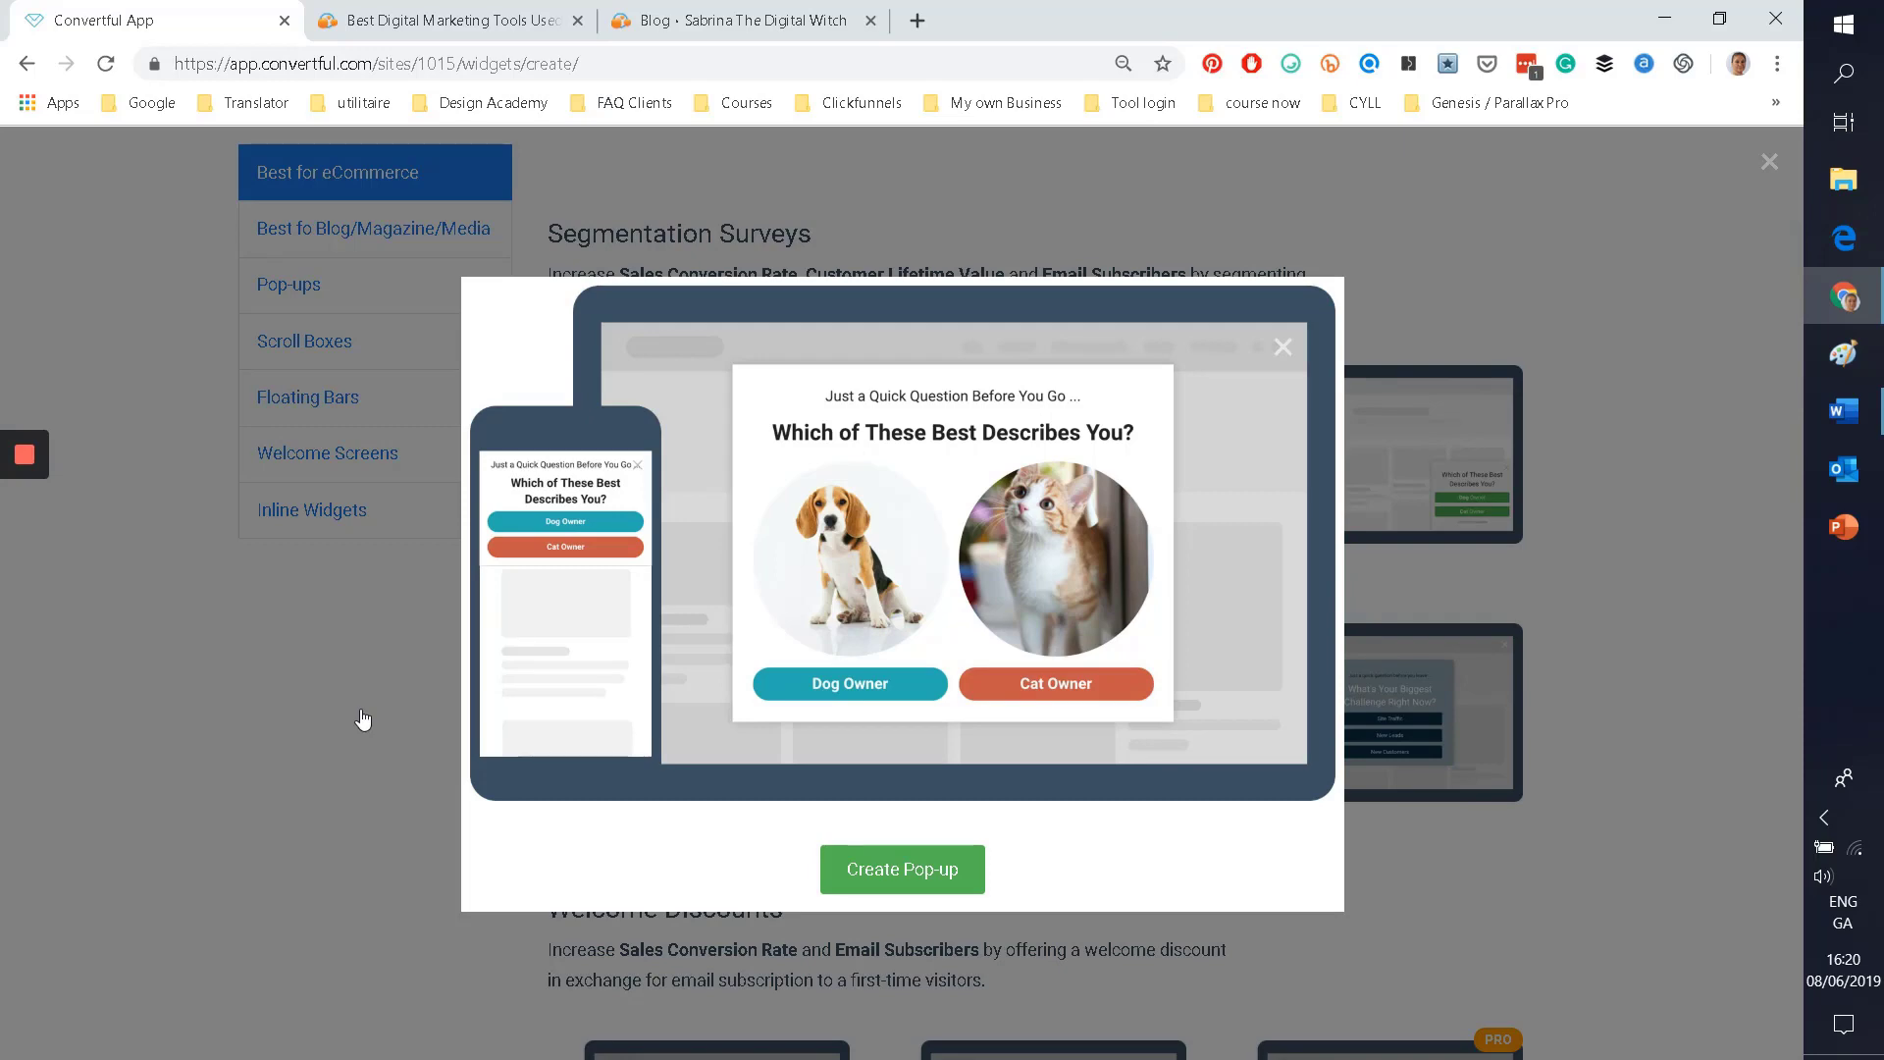
left_click(363, 720)
scroll(359, 728, "down", 6)
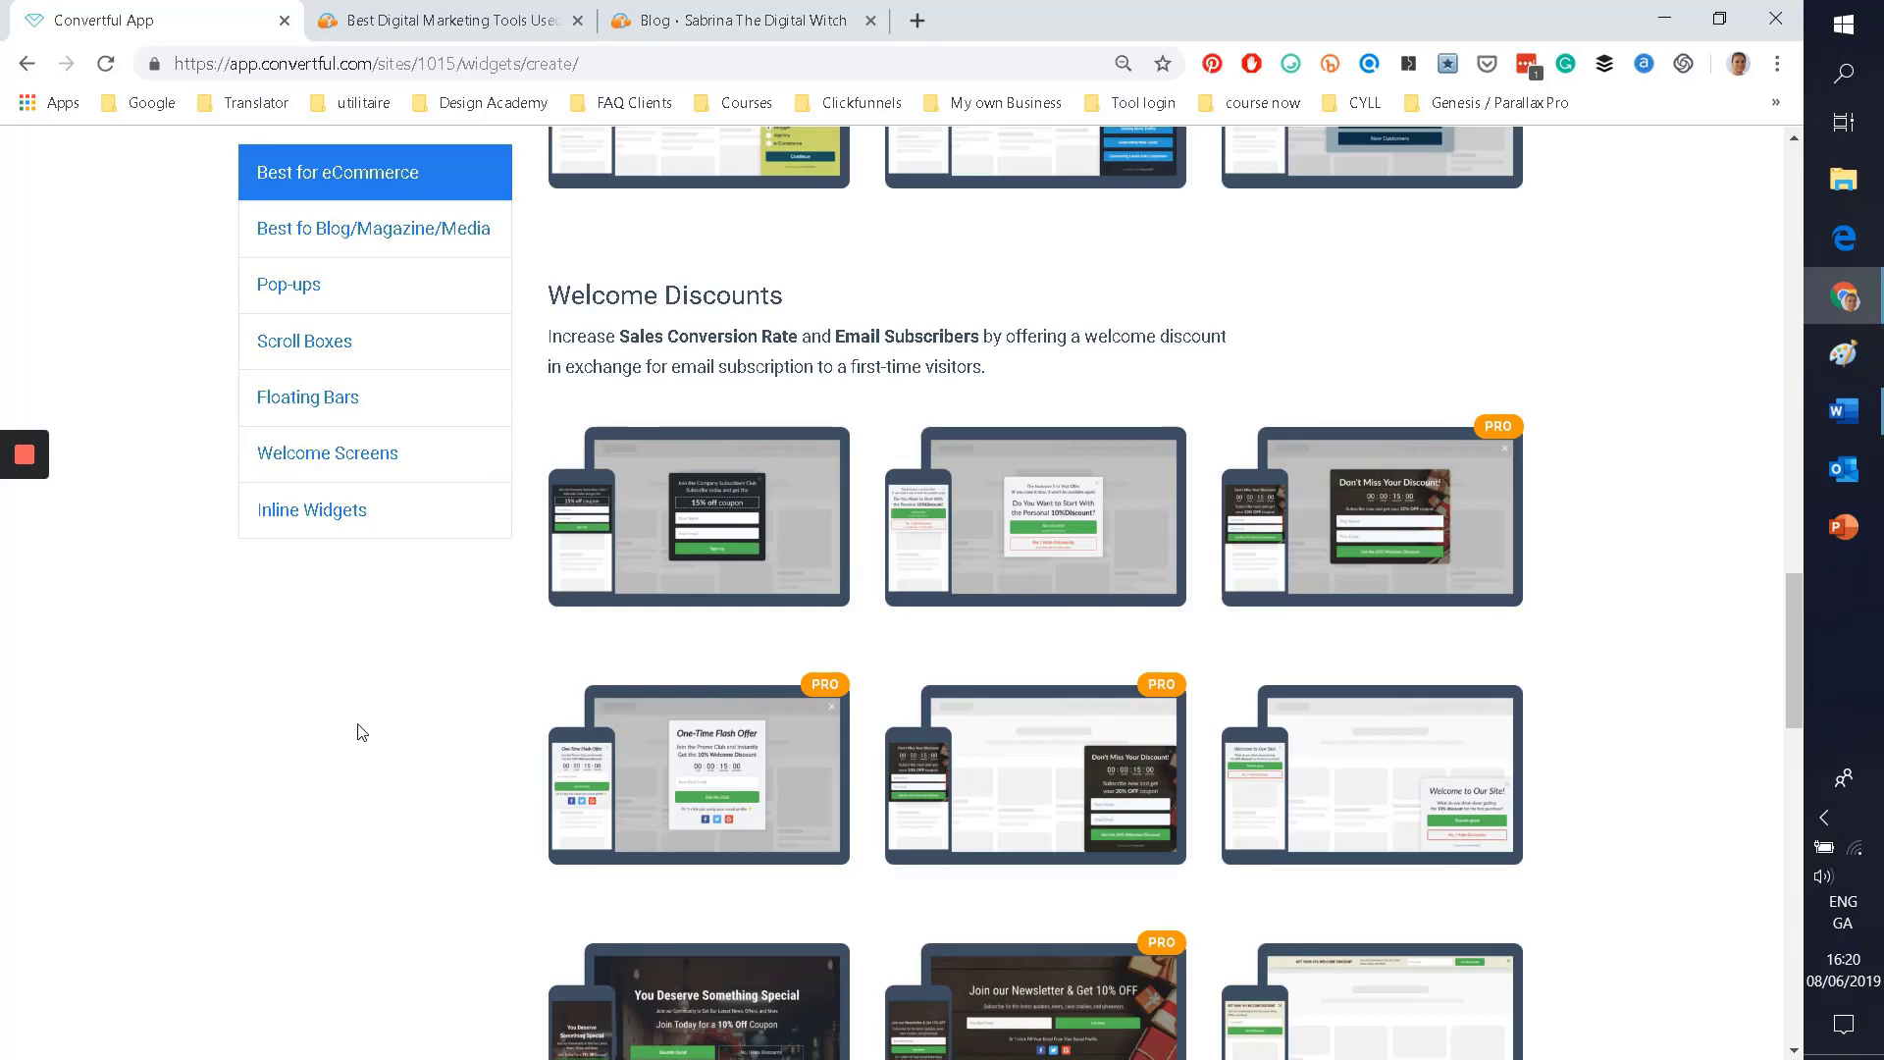
left_click(745, 557)
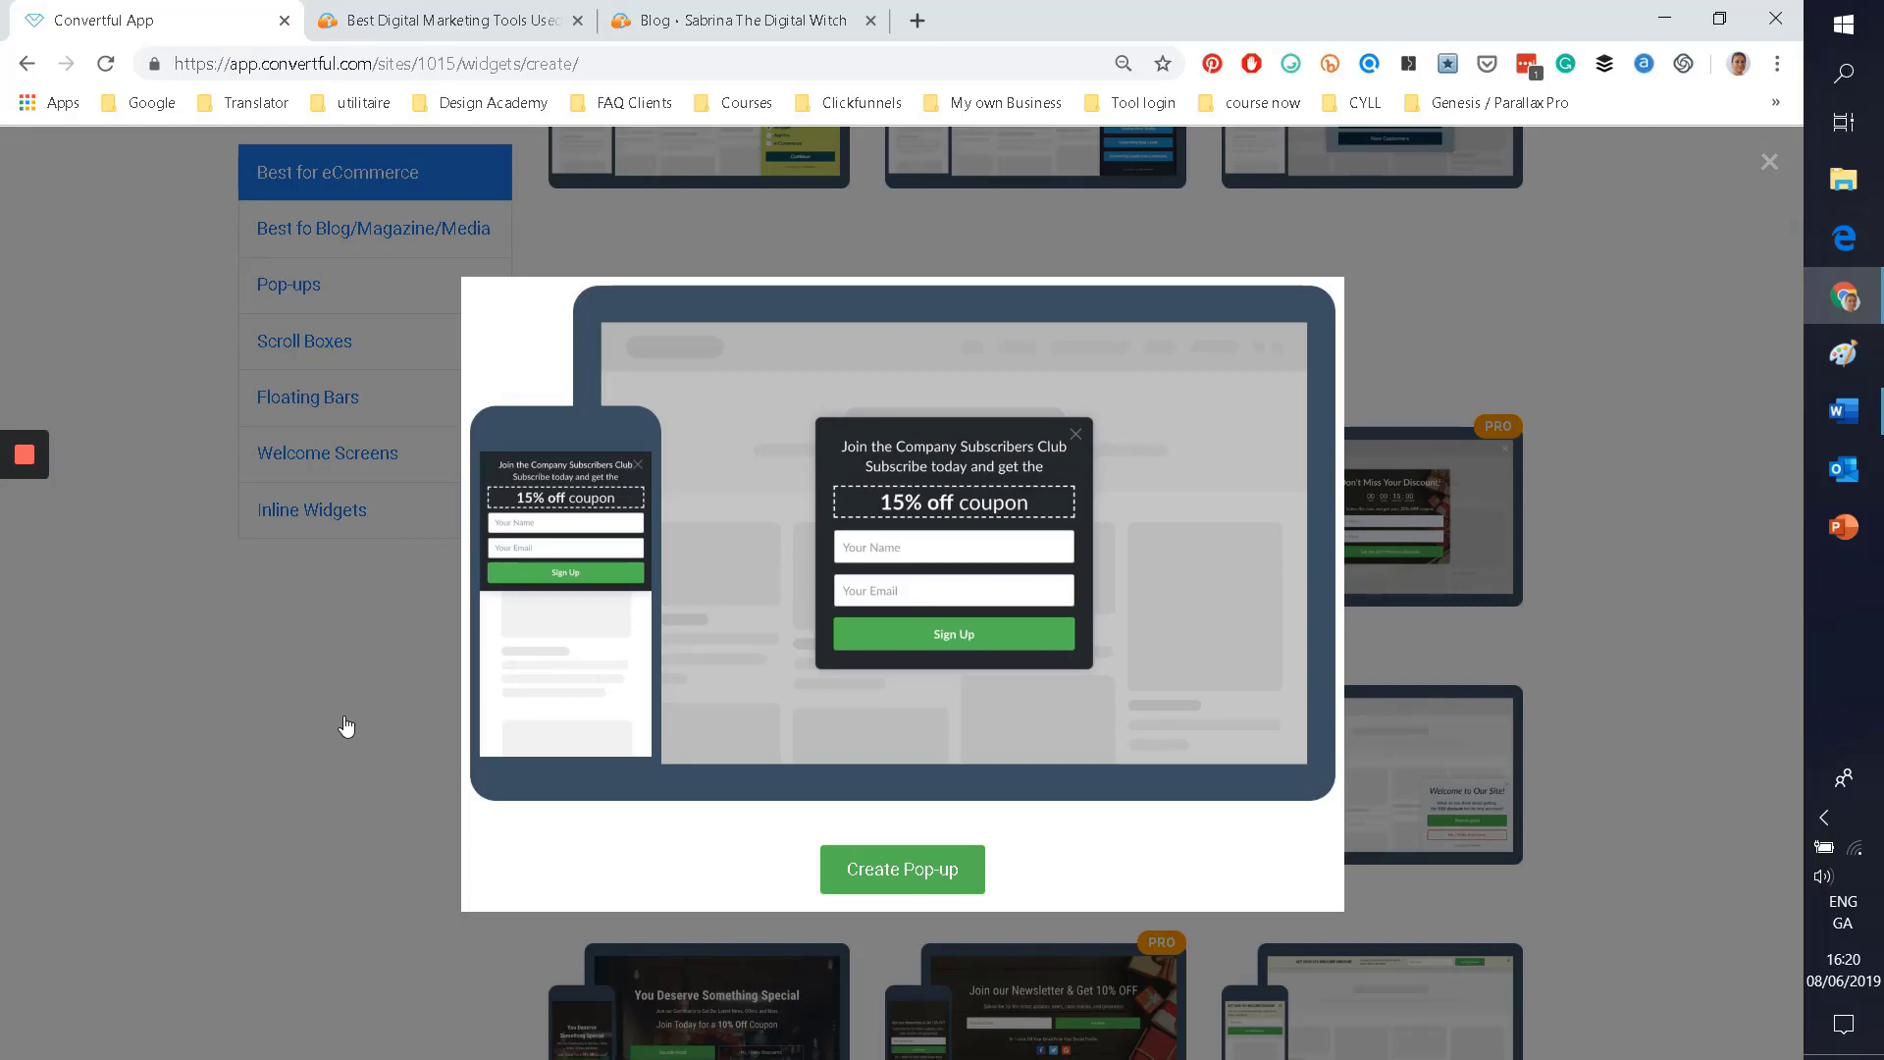
left_click(348, 727)
scroll(345, 724, "down", 7)
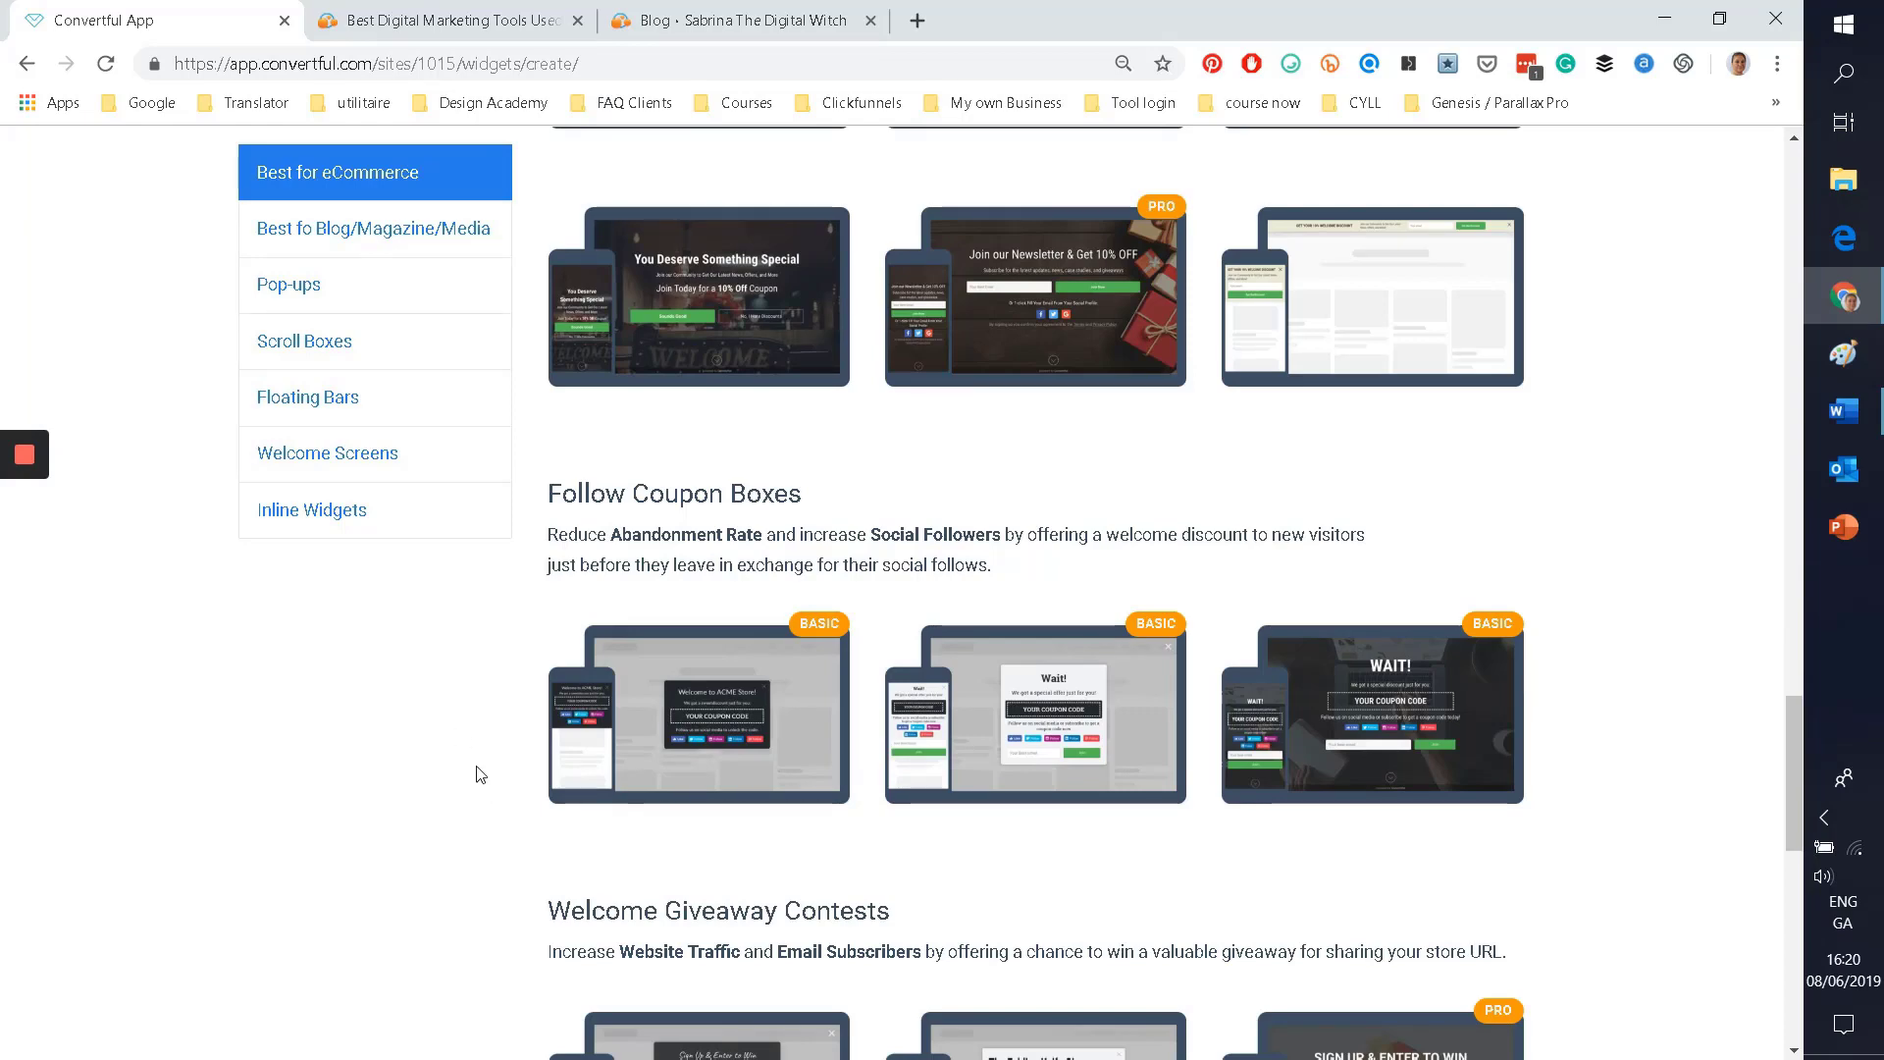
scroll(479, 770, "down", 5)
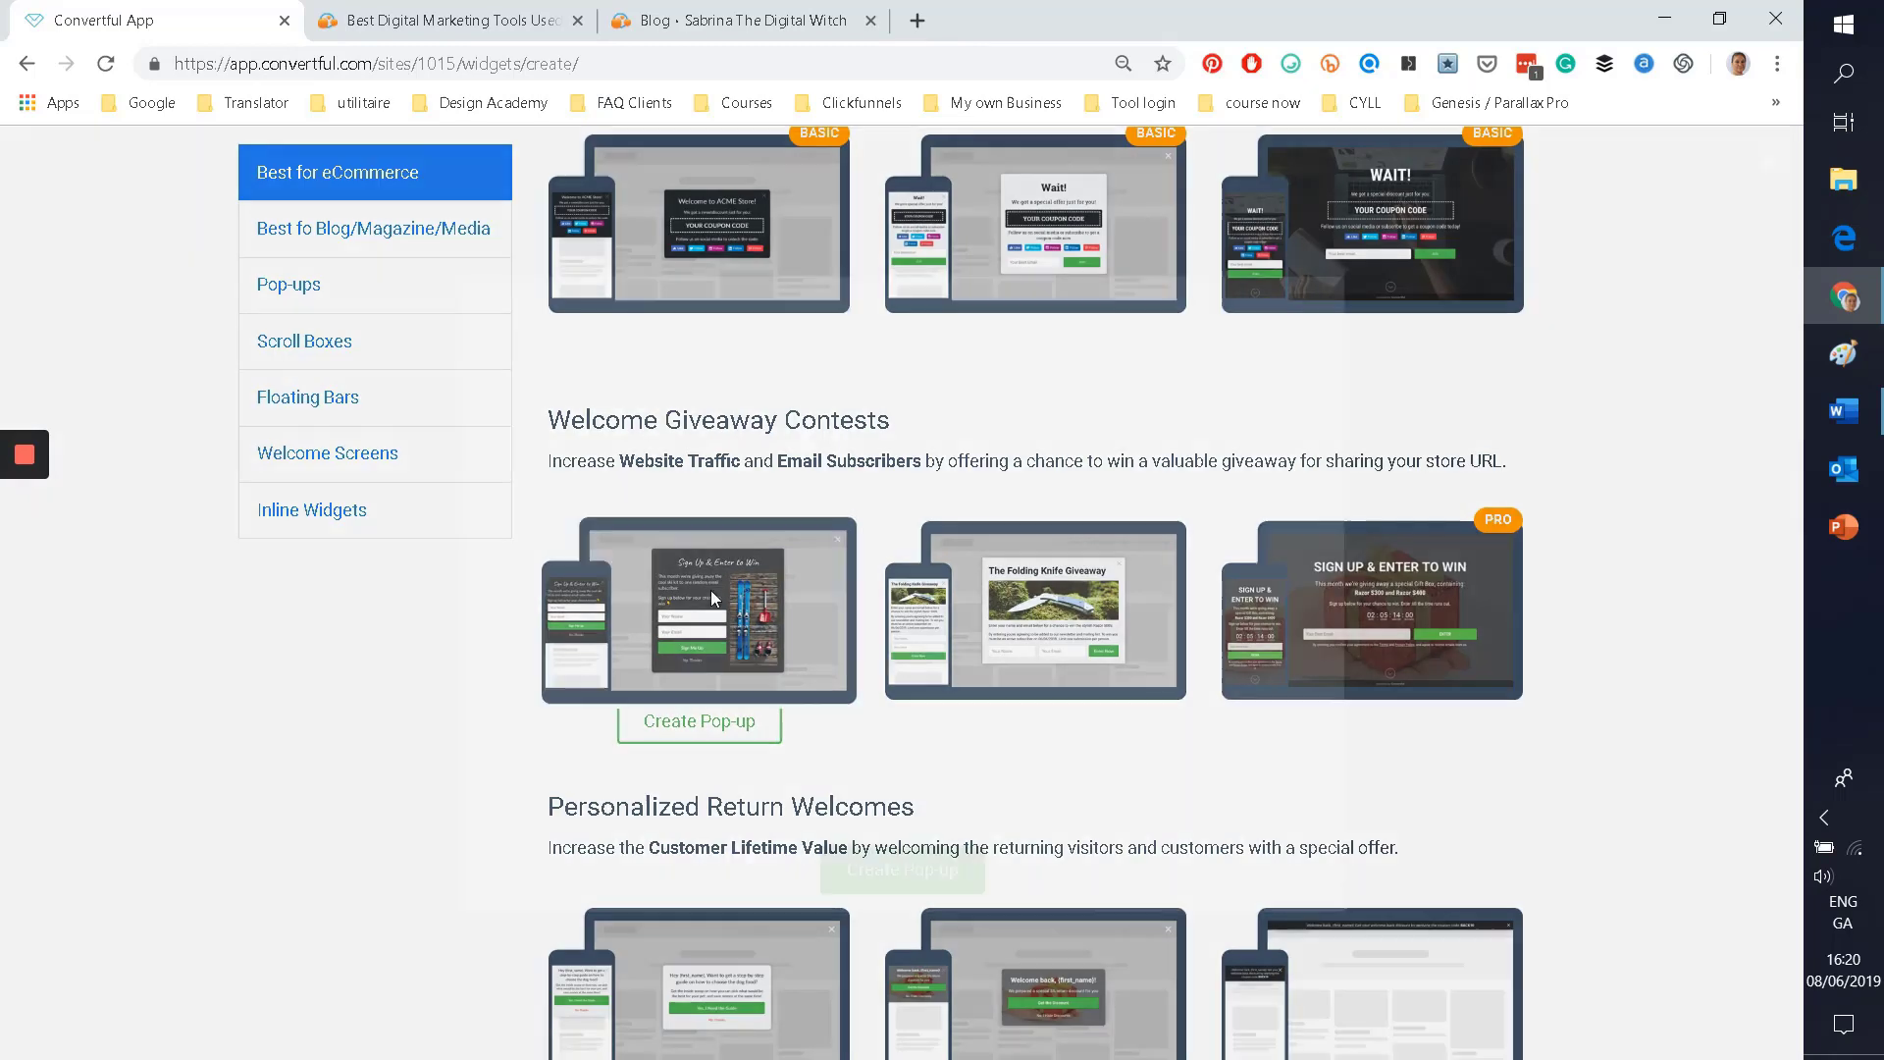
left_click(710, 590)
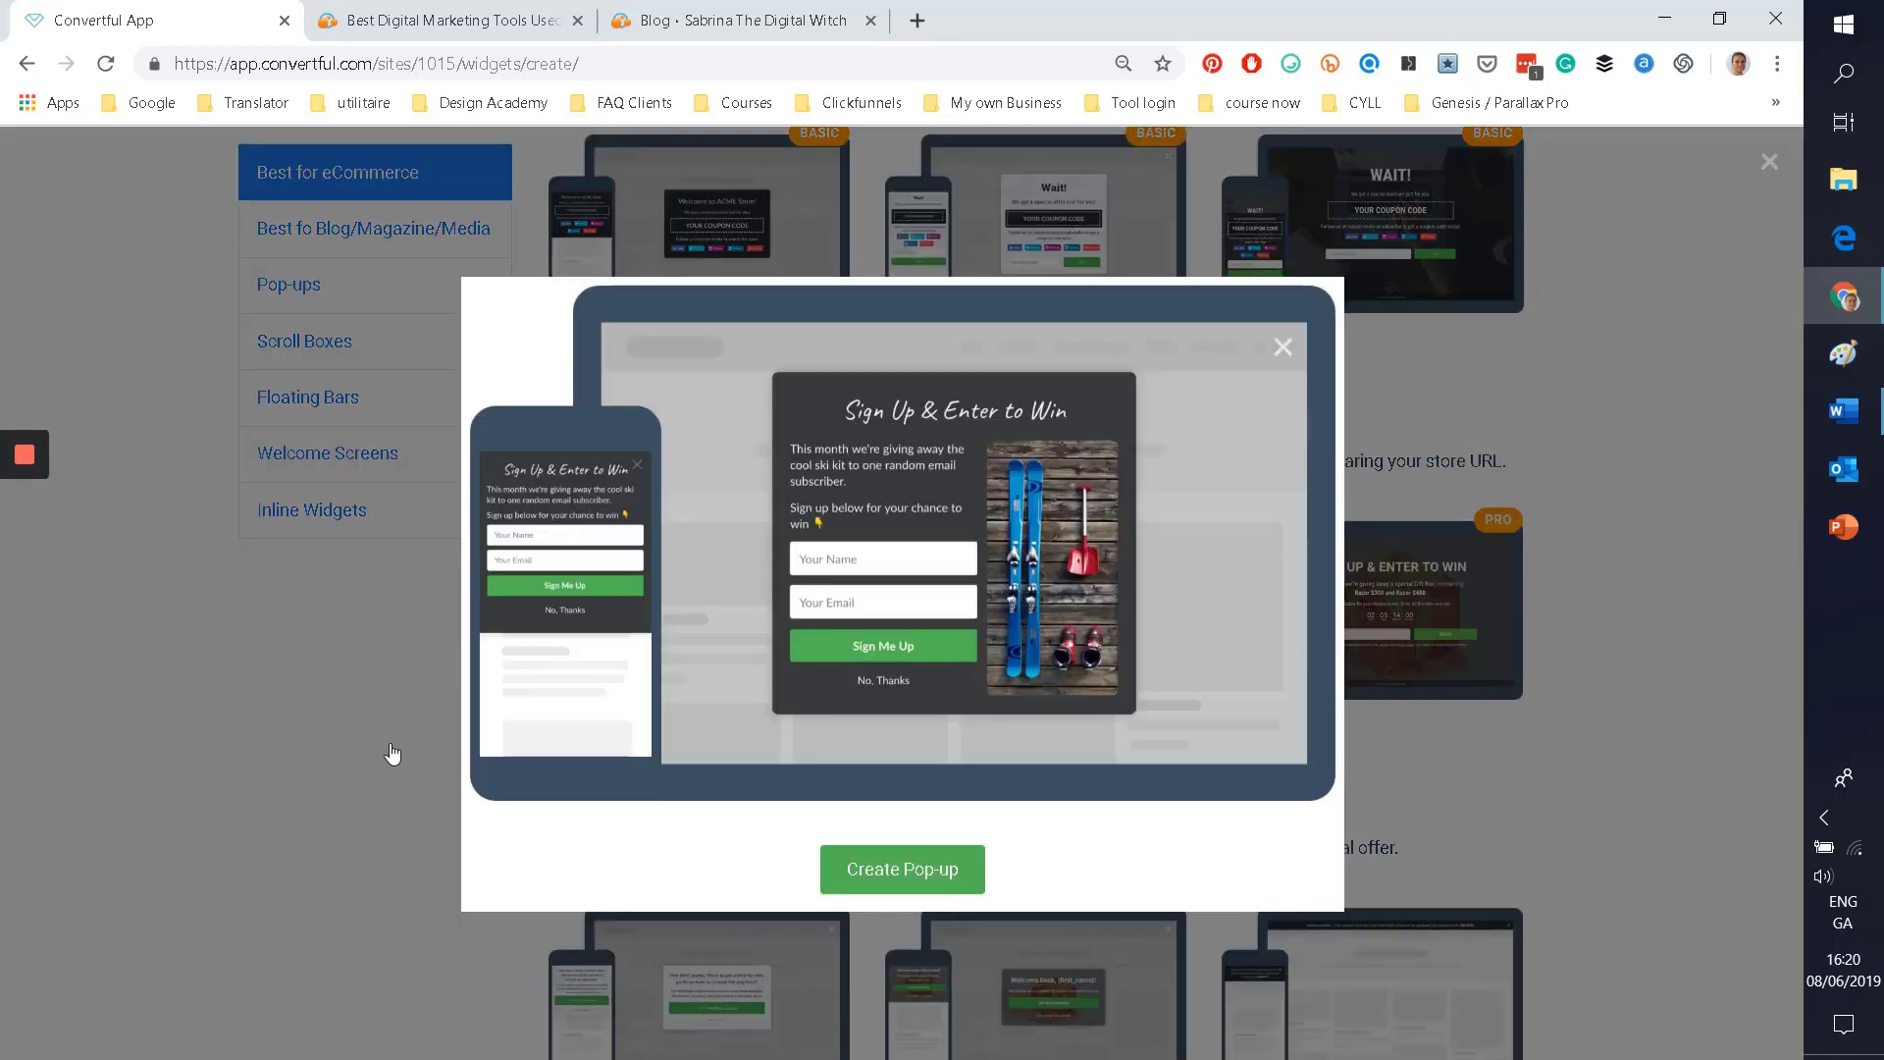
left_click(392, 754)
scroll(382, 716, "down", 6)
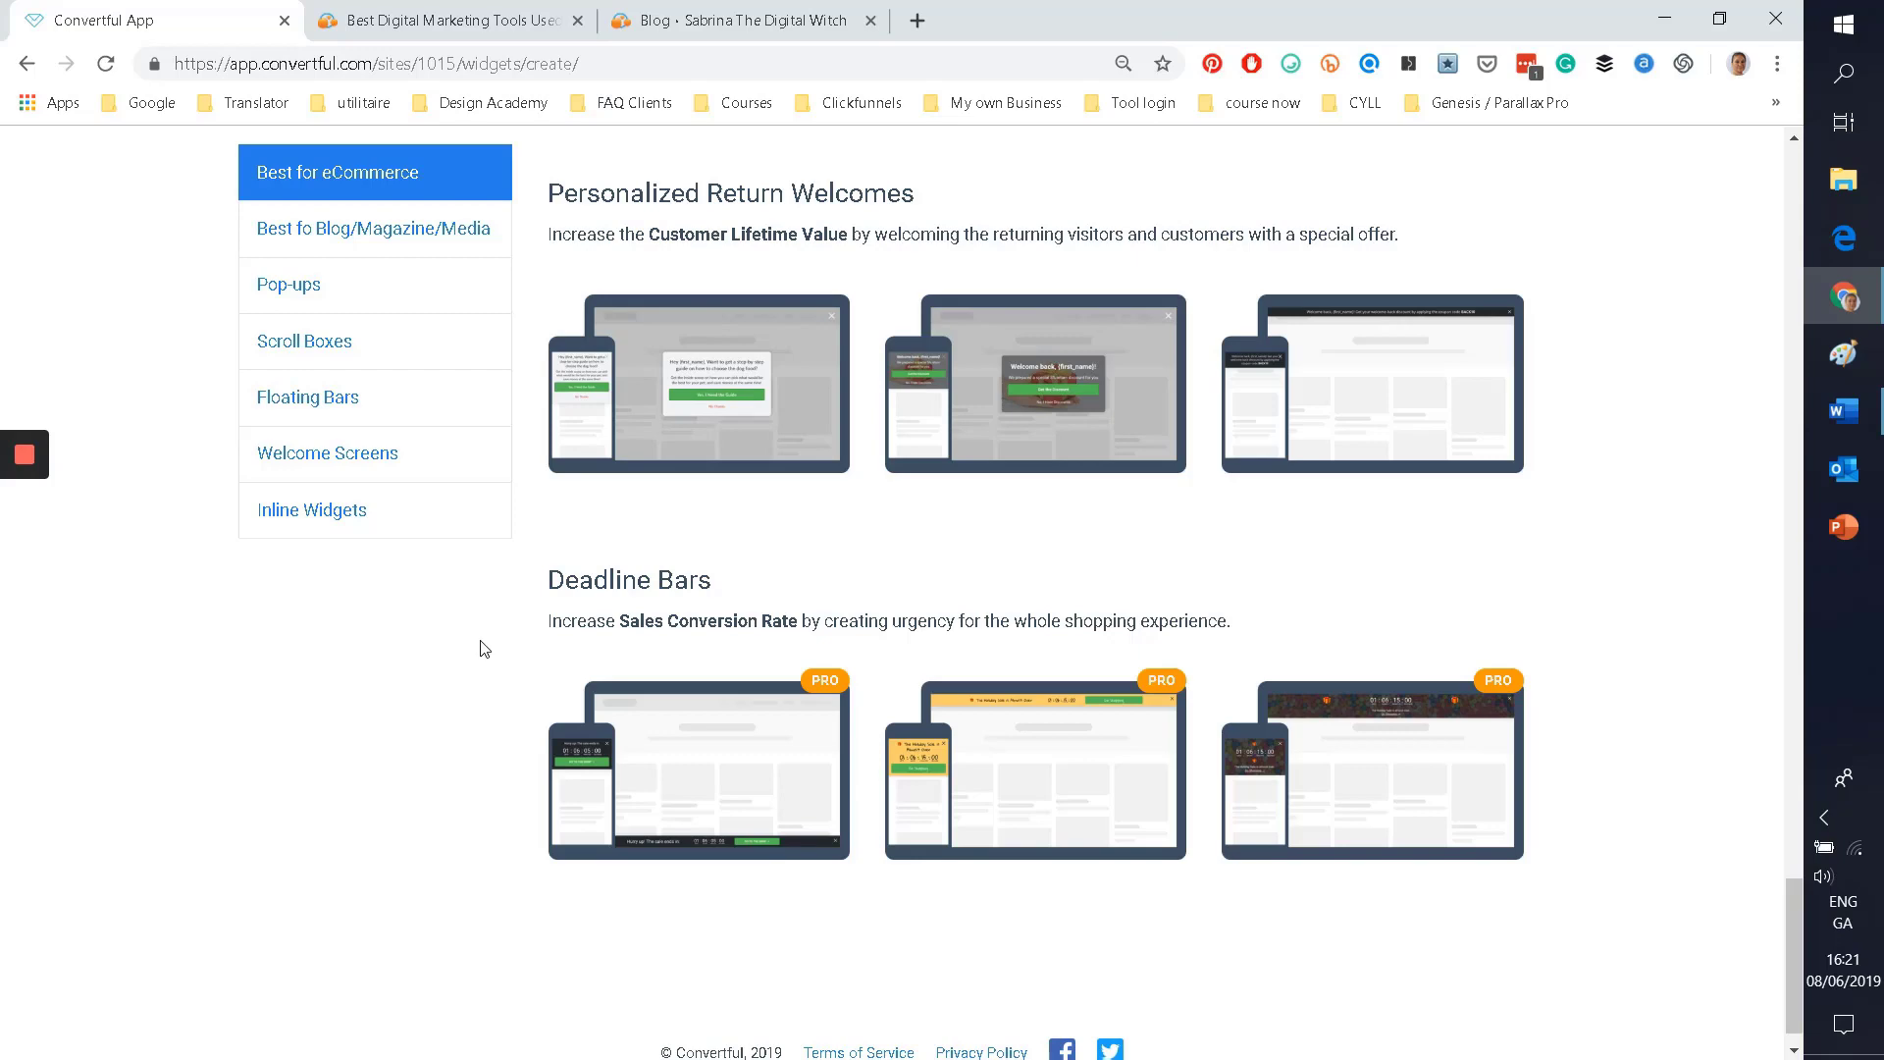
scroll(309, 263, "up", 6)
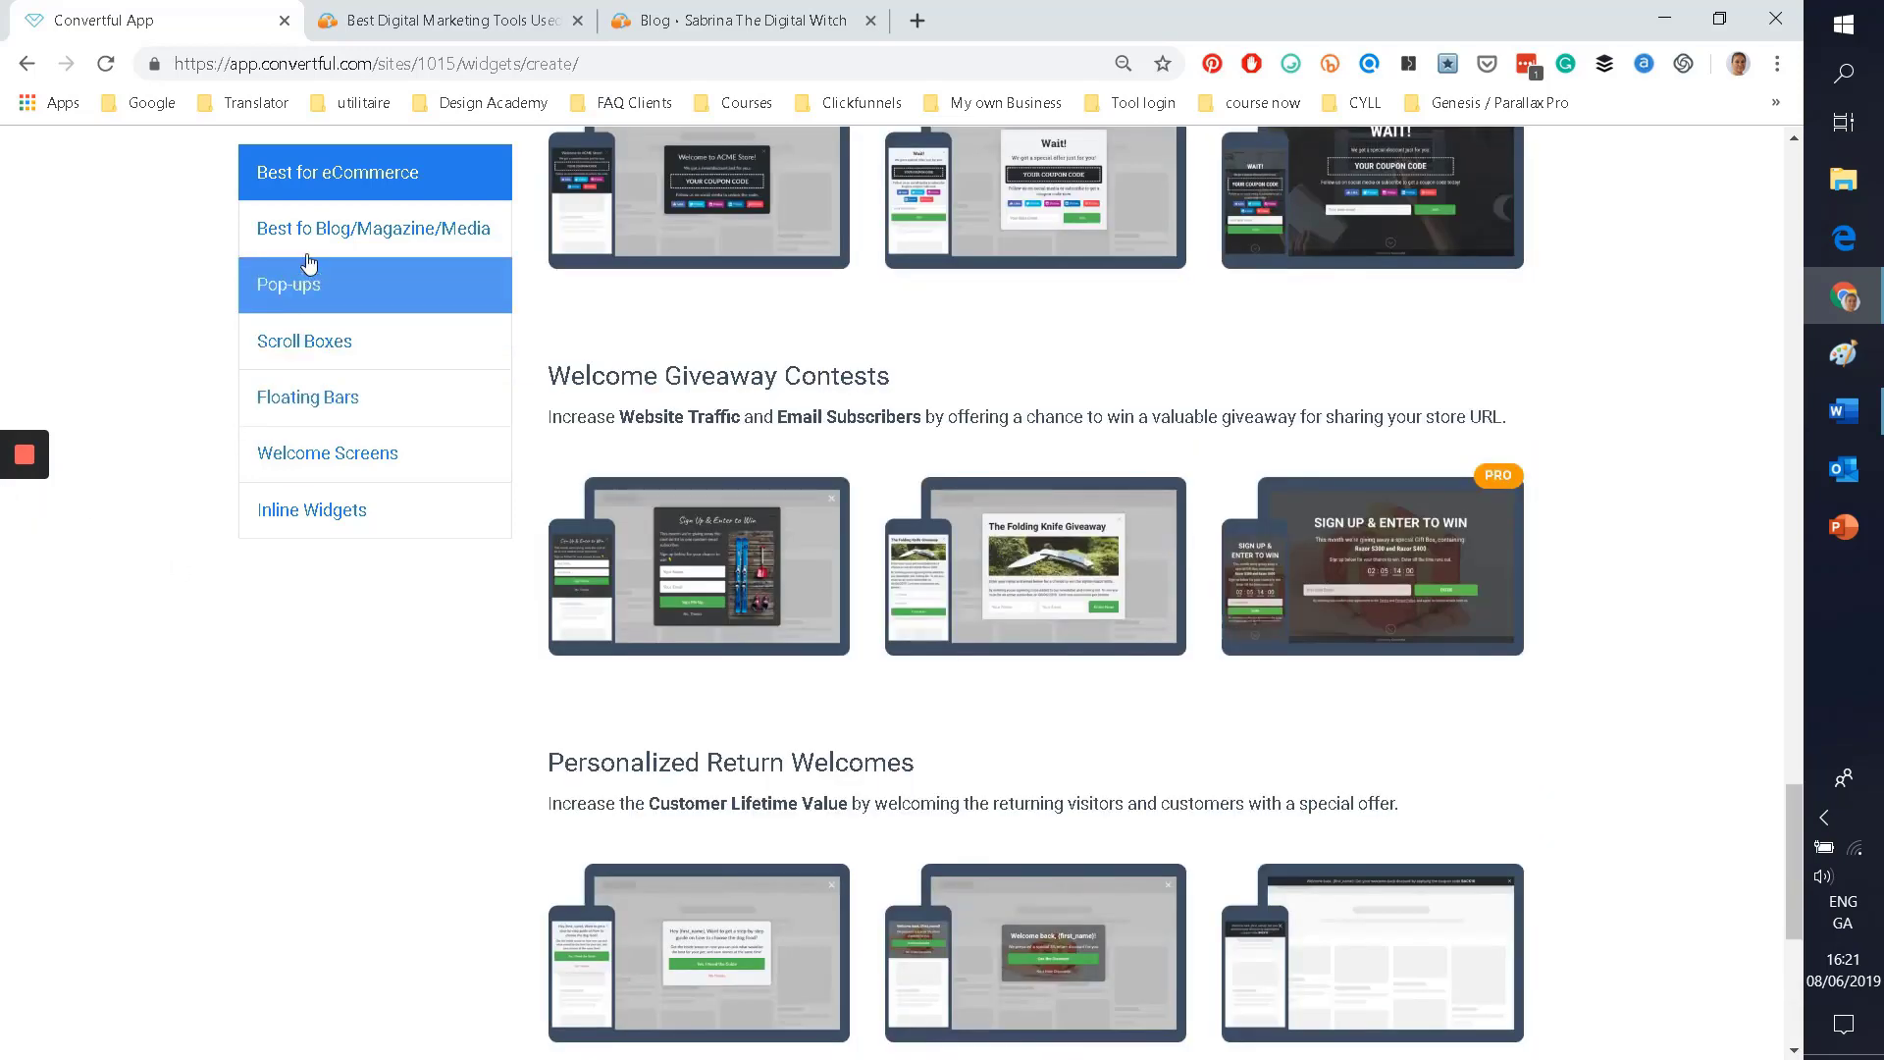
Step: Show the Best fo Blog/Magazine/Media templates and preview the Ultimate Content Upgrades and welcome-mat templates
left_click(308, 251)
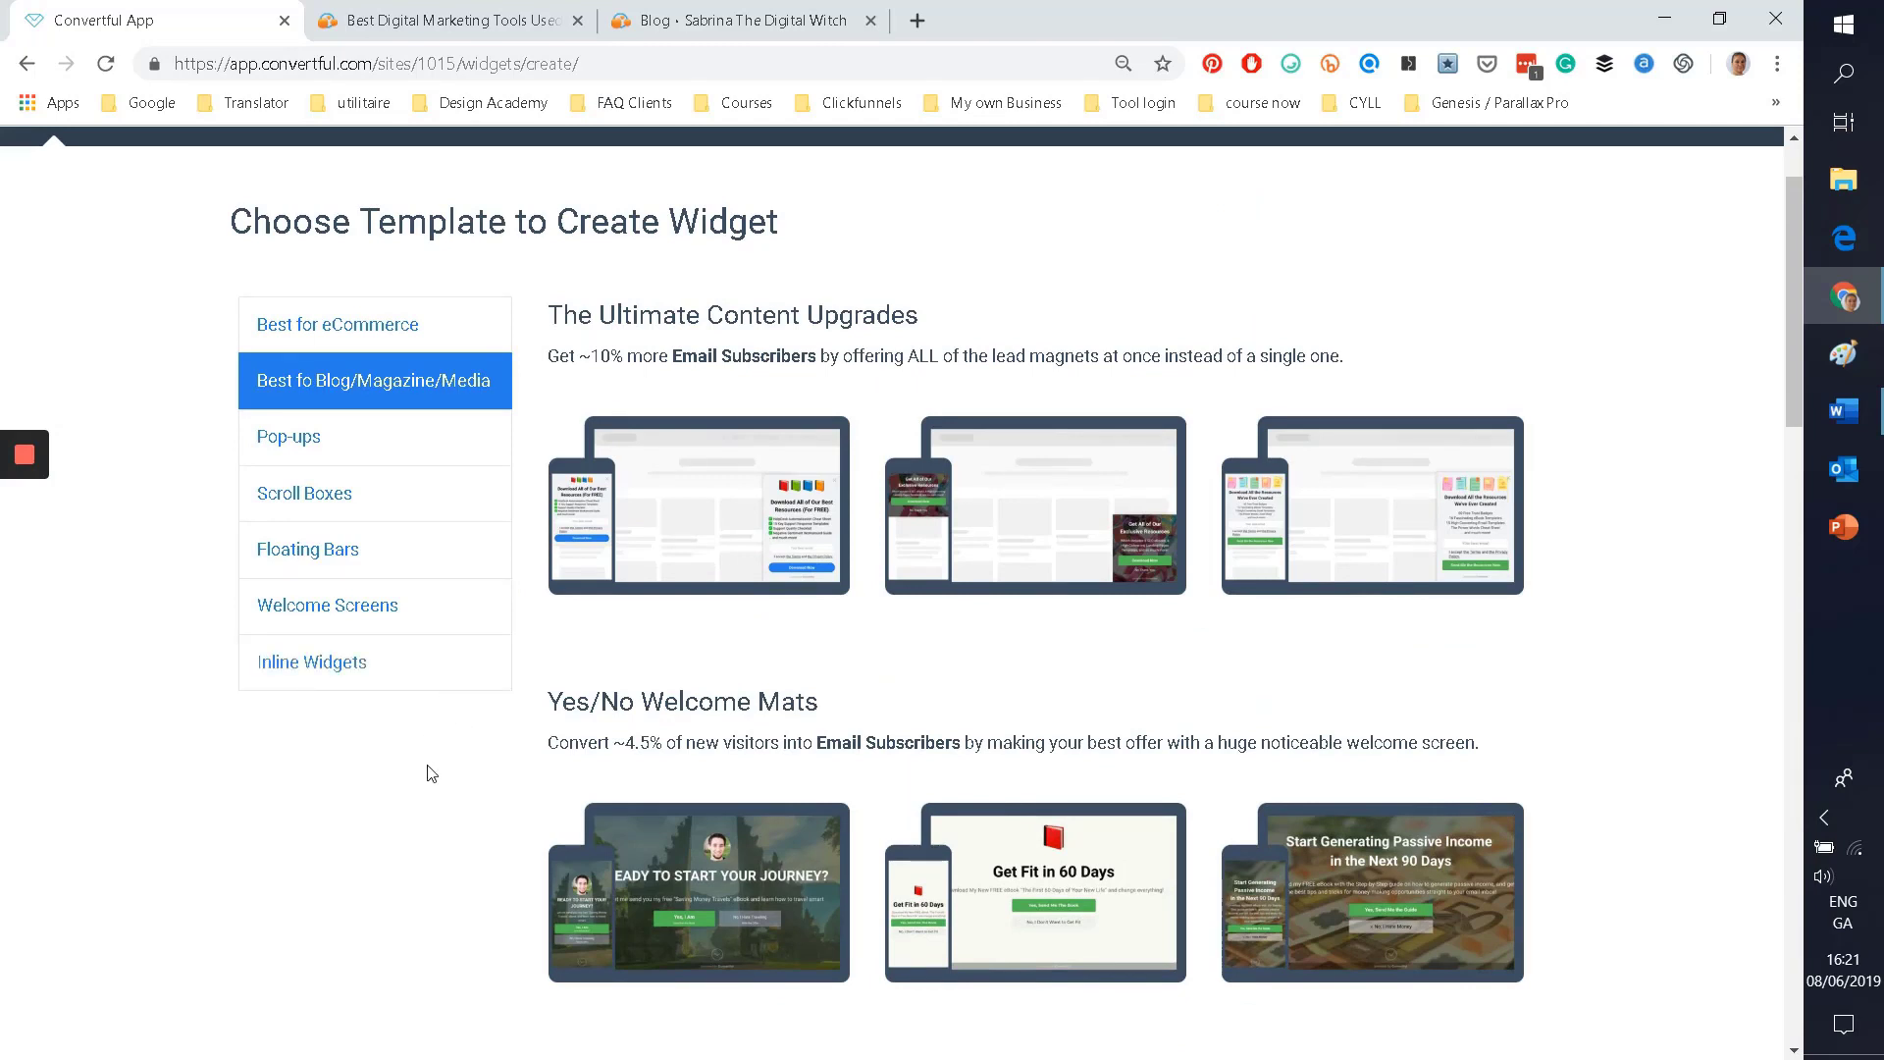
left_click(776, 512)
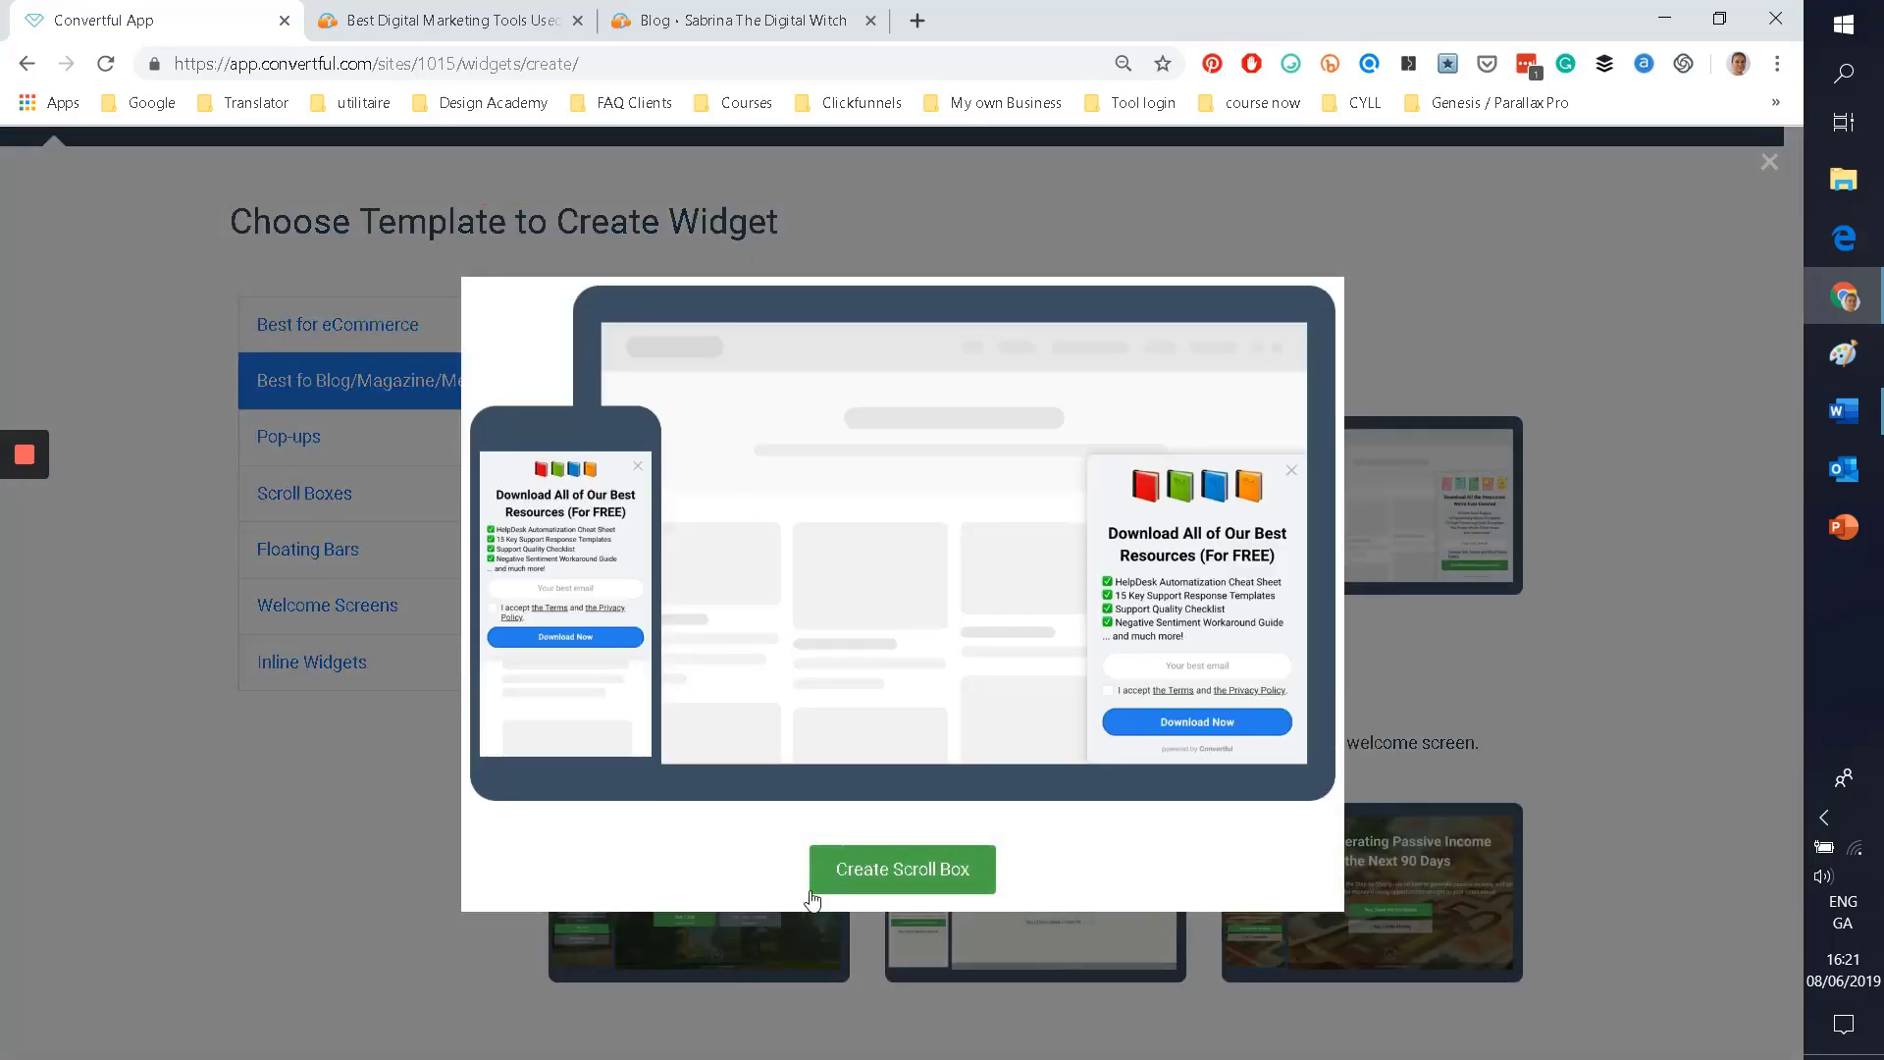
left_click(333, 857)
scroll(324, 848, "down", 3)
left_click(662, 563)
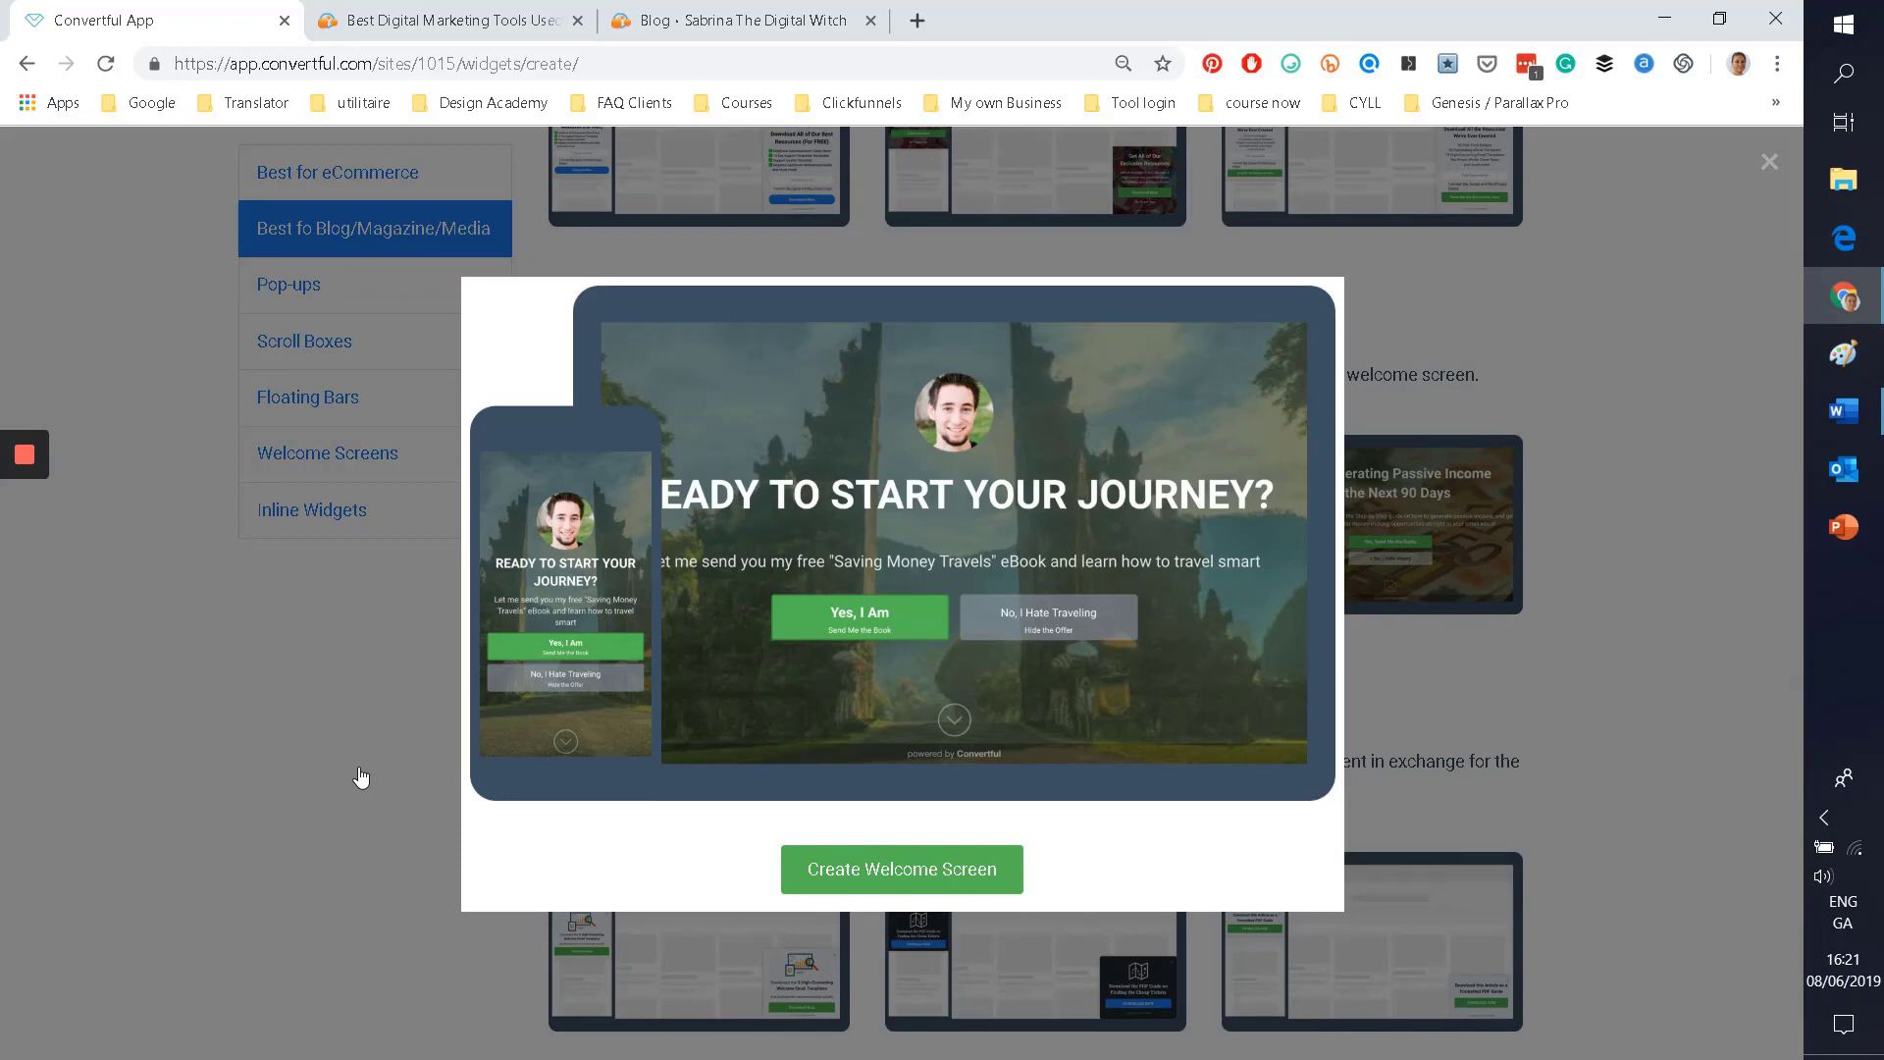
left_click(312, 773)
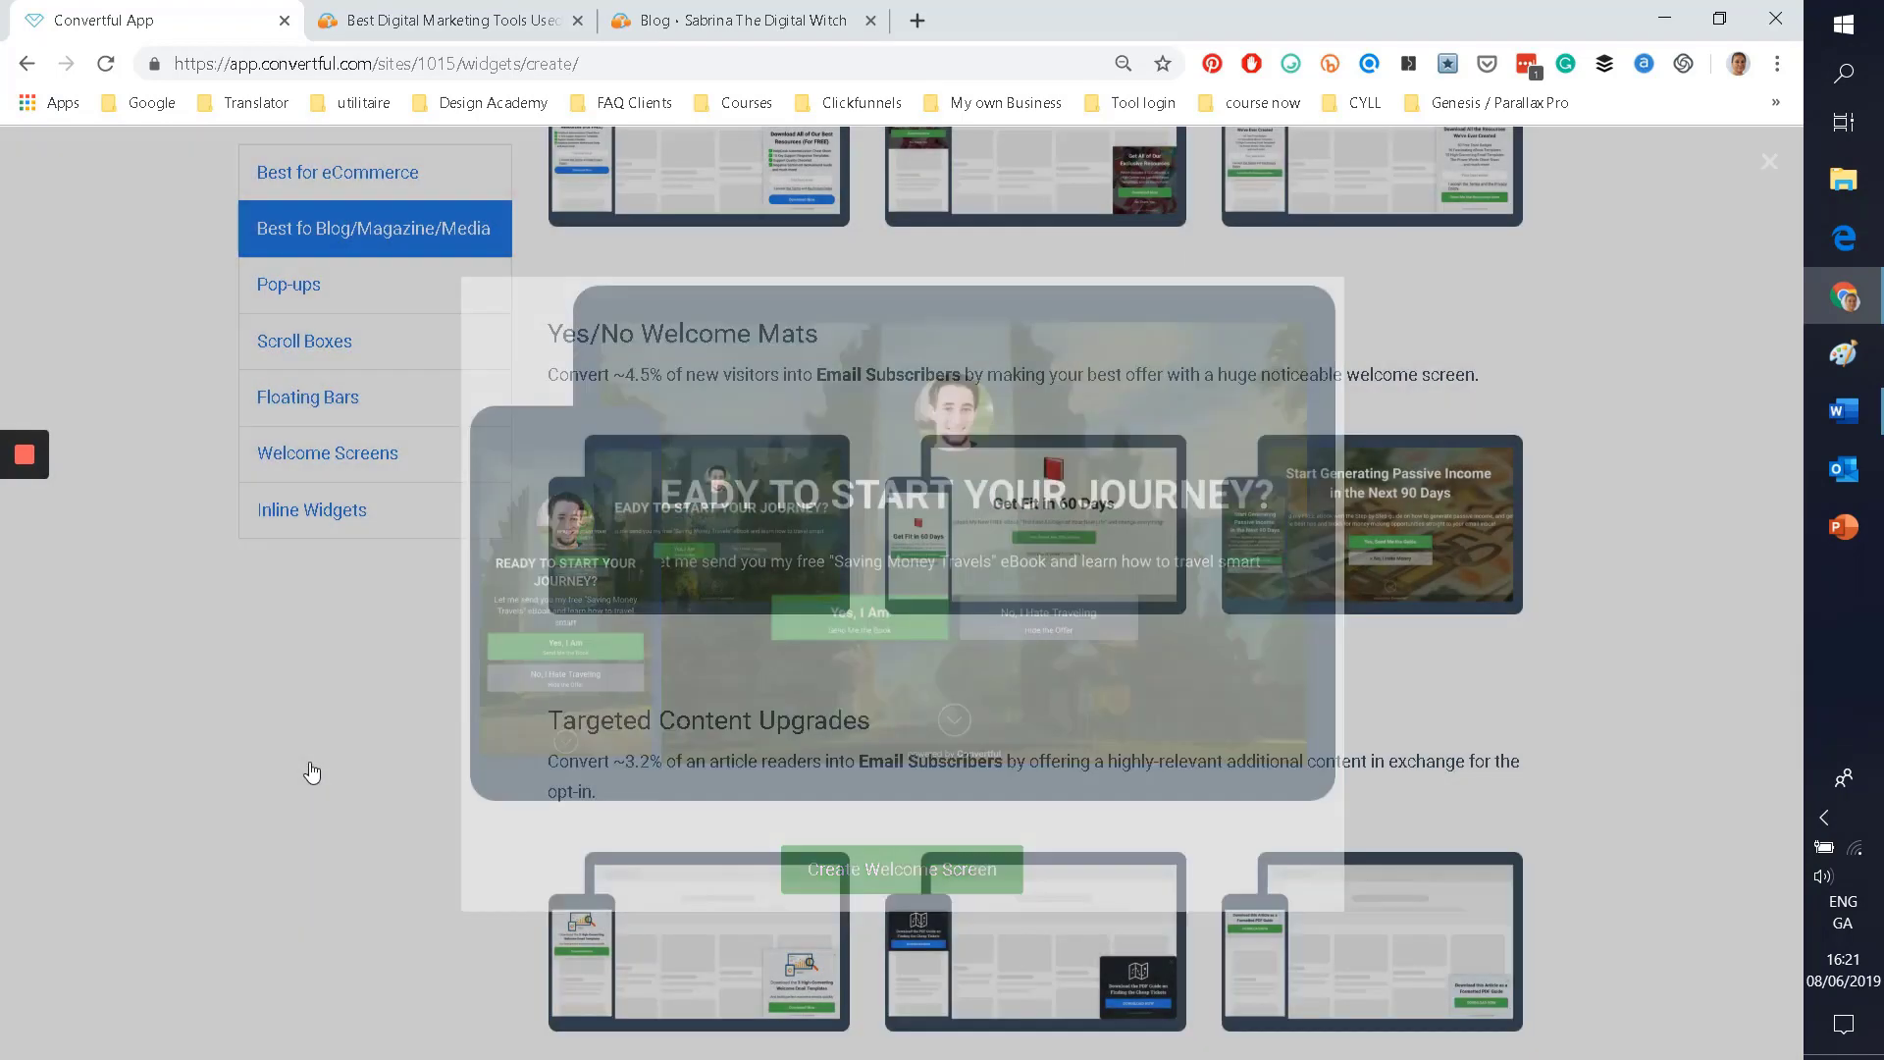
Step: Preview the Targeted Content Upgrades, Yes/No Exit Intent and Unlock This Premium Content templates
scroll(348, 746, "down", 3)
scroll(348, 746, "down", 4)
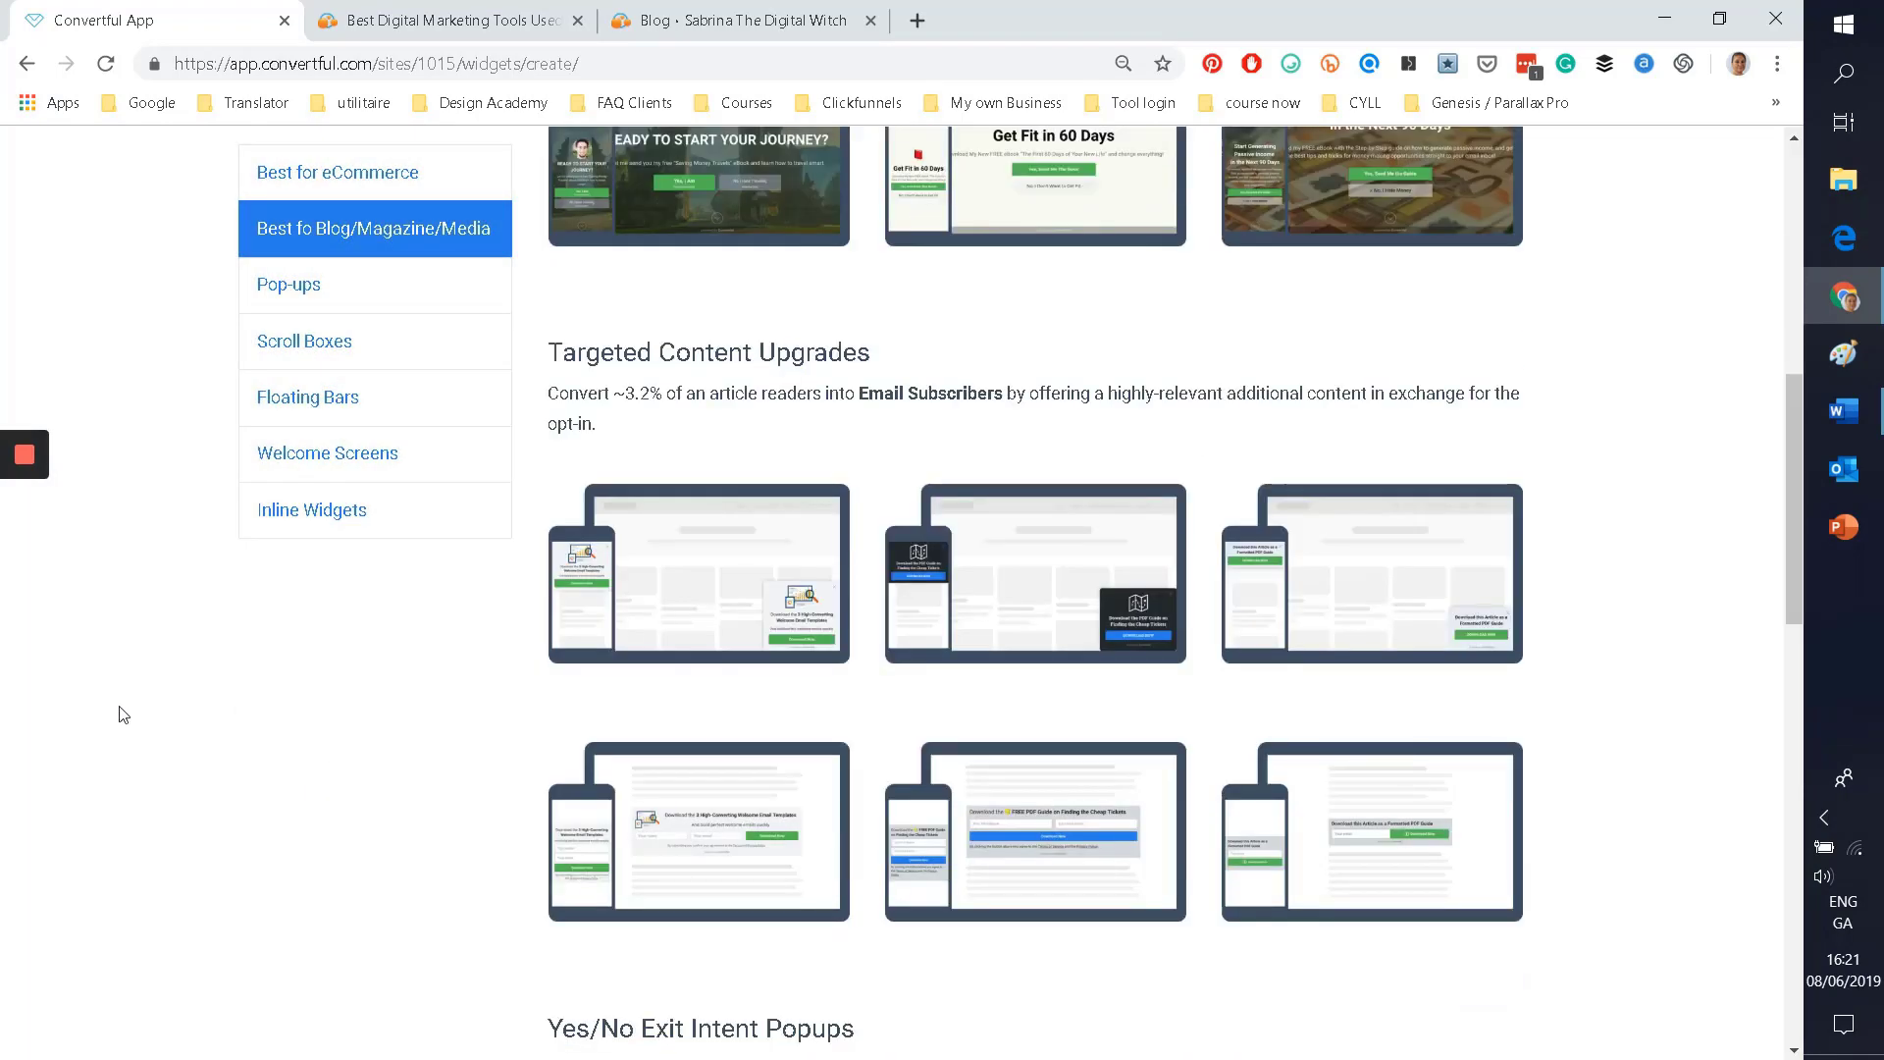
left_click(725, 338)
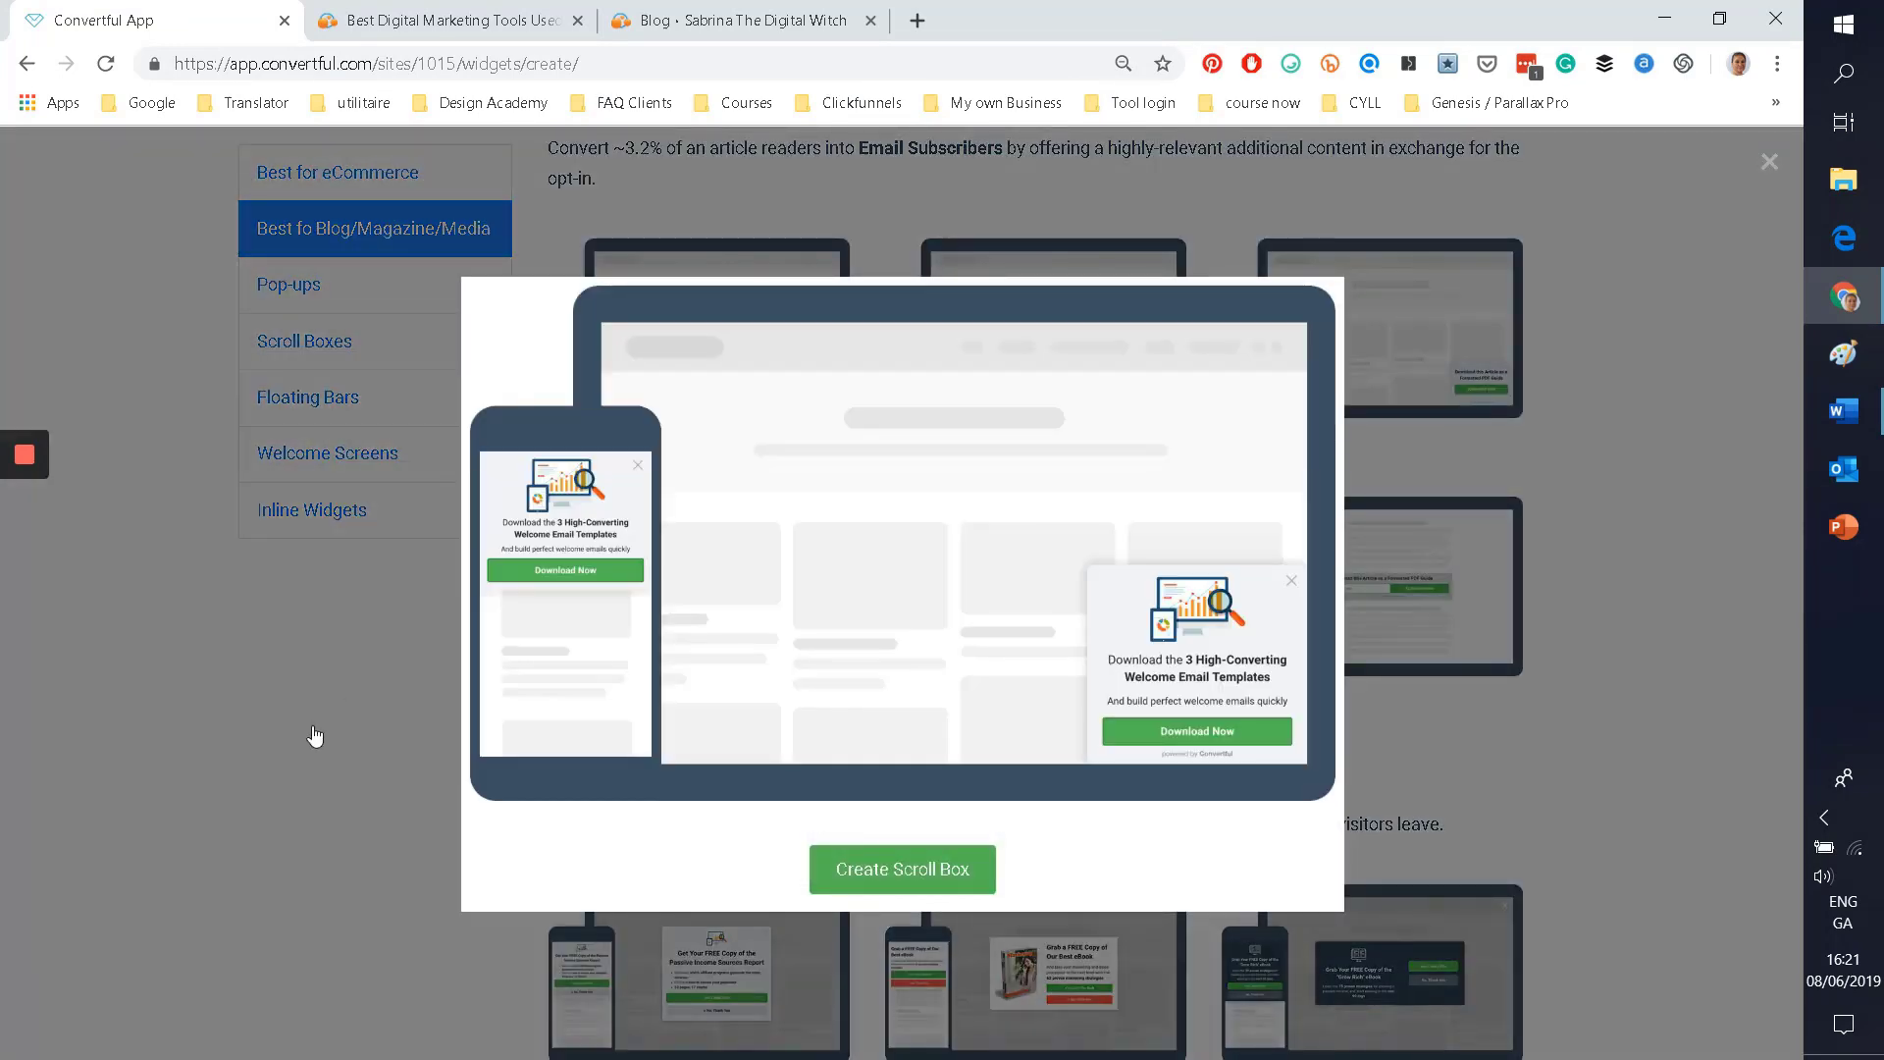
left_click(315, 734)
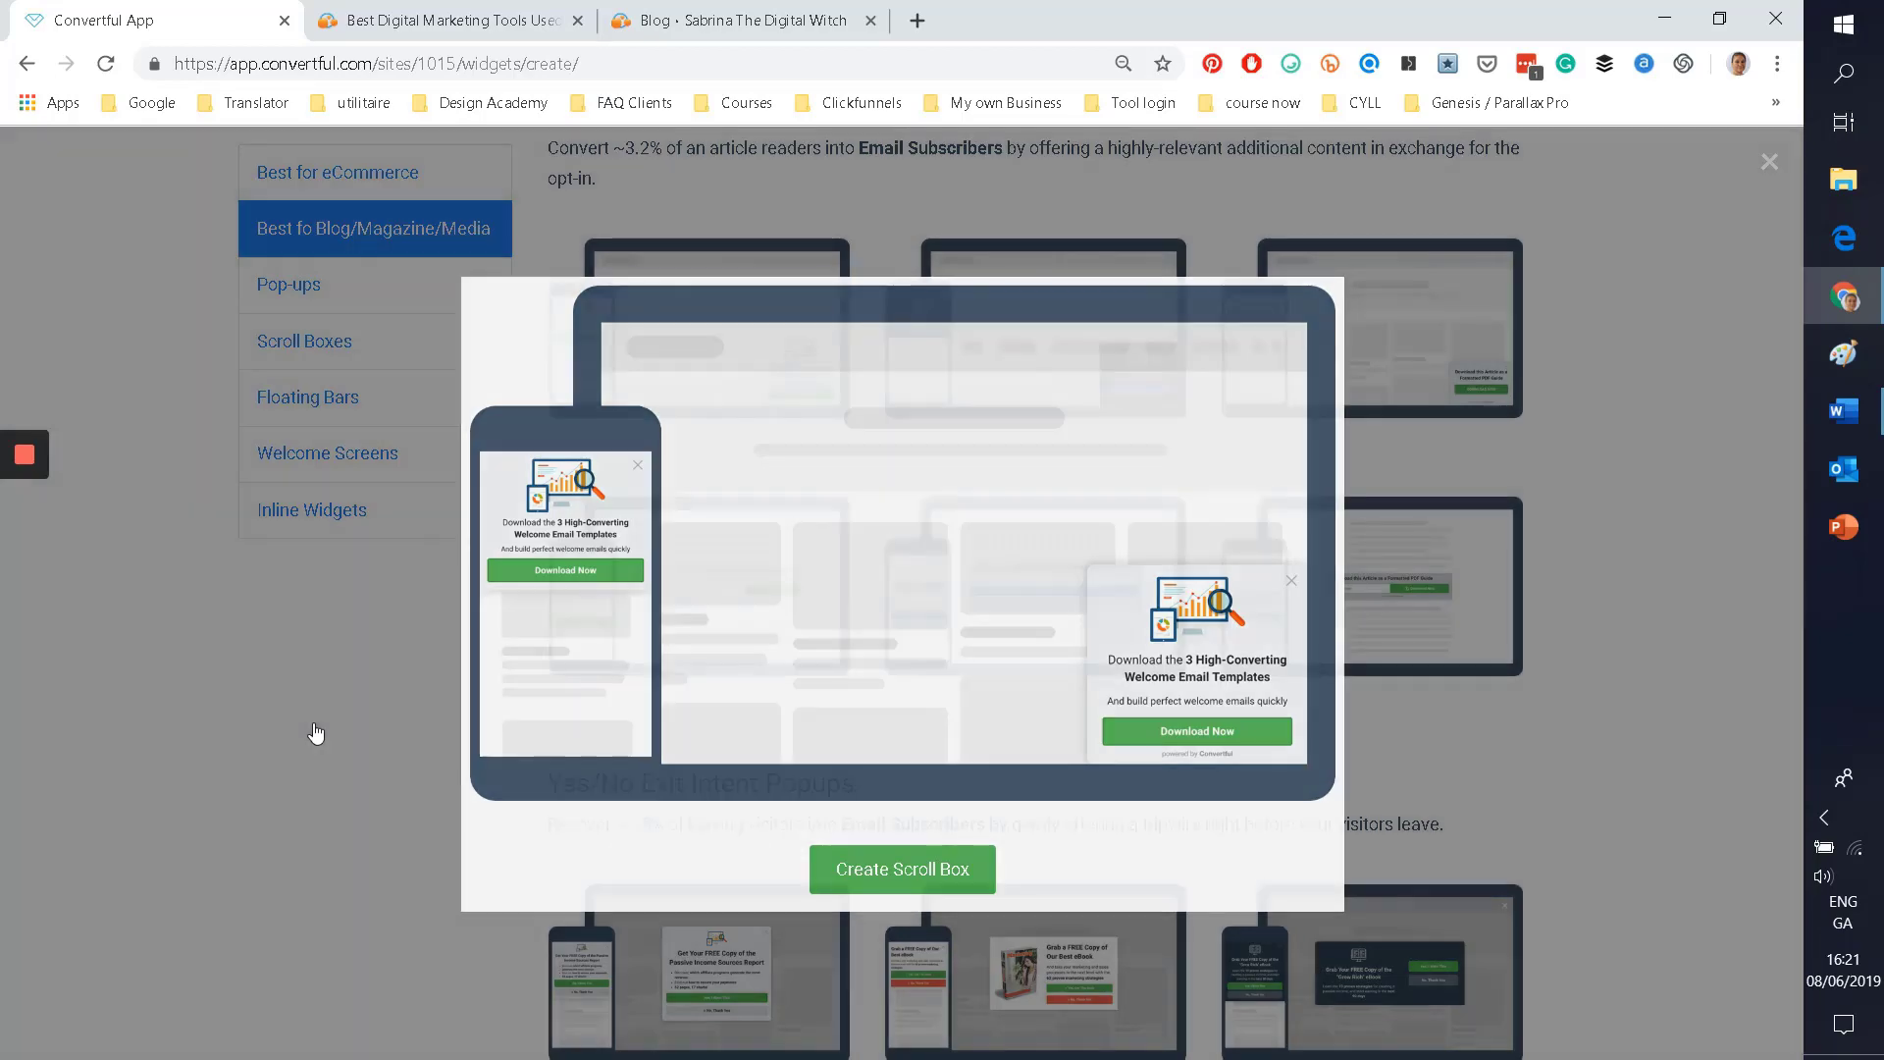
scroll(747, 548, "down", 5)
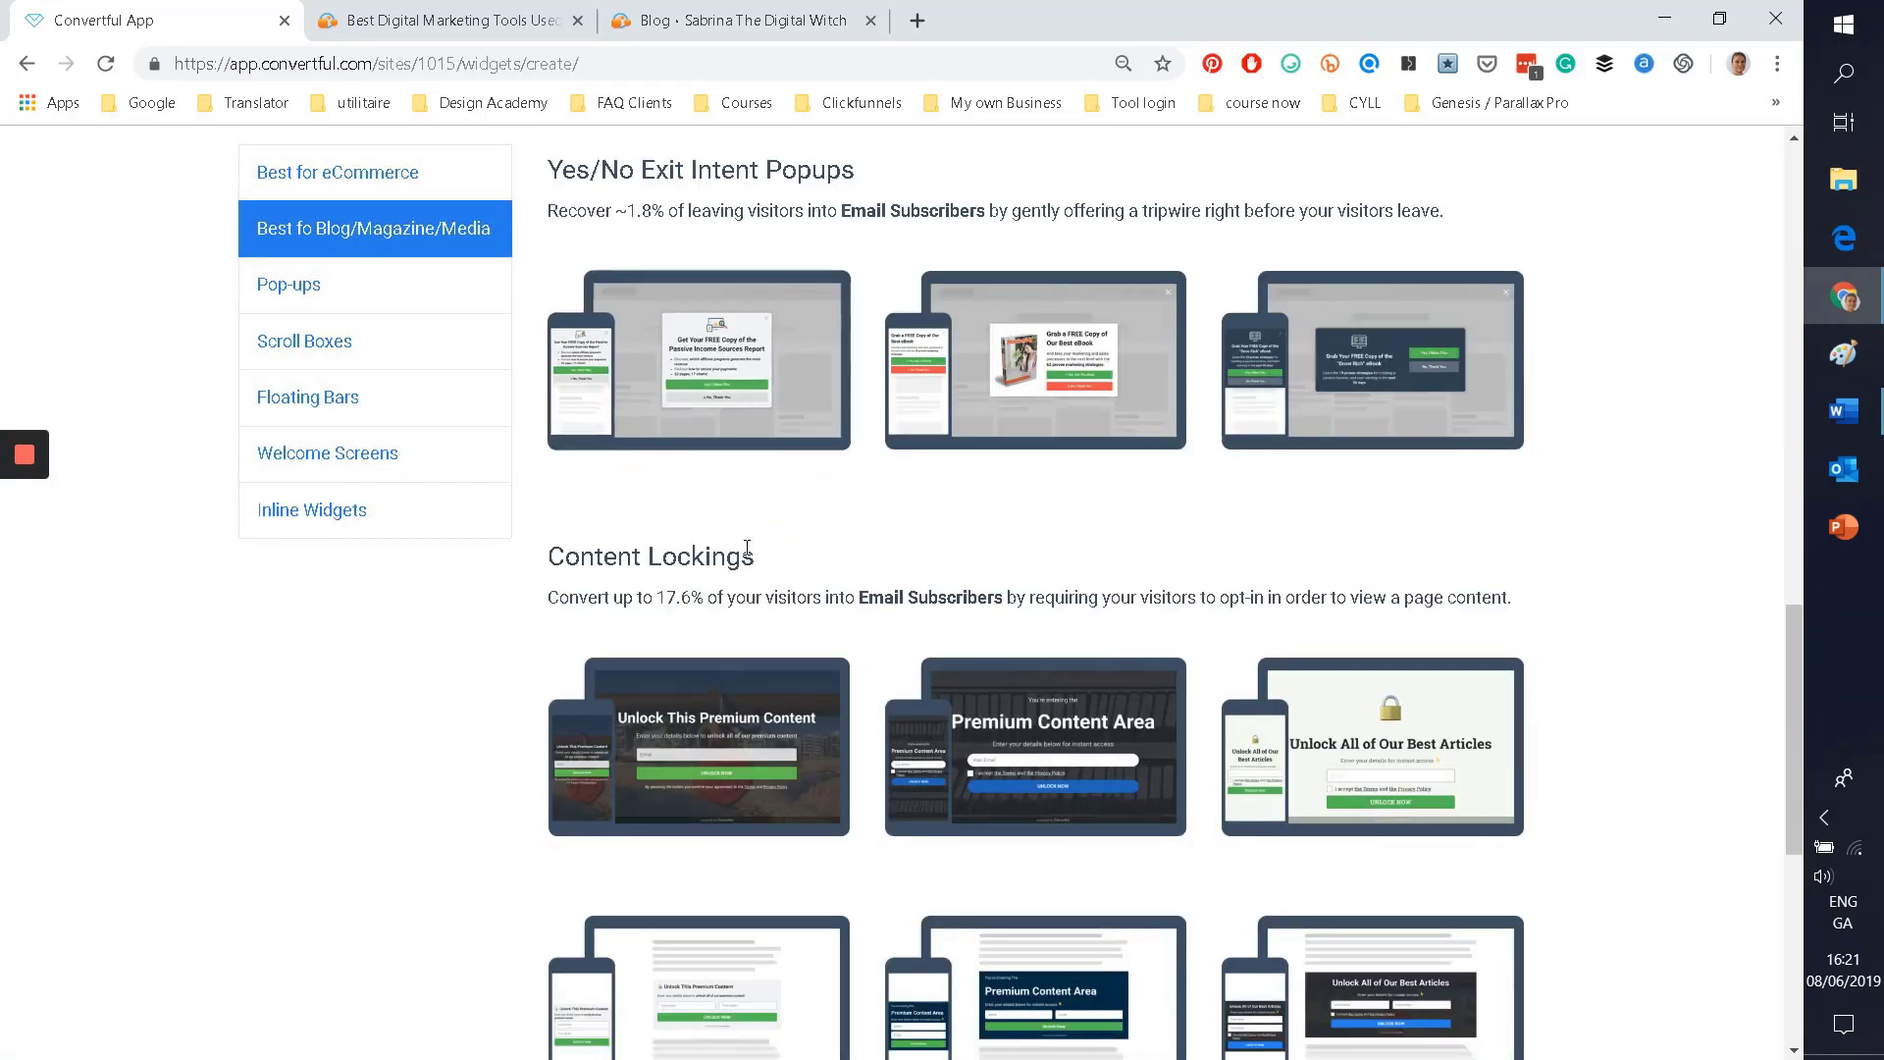
left_click(715, 397)
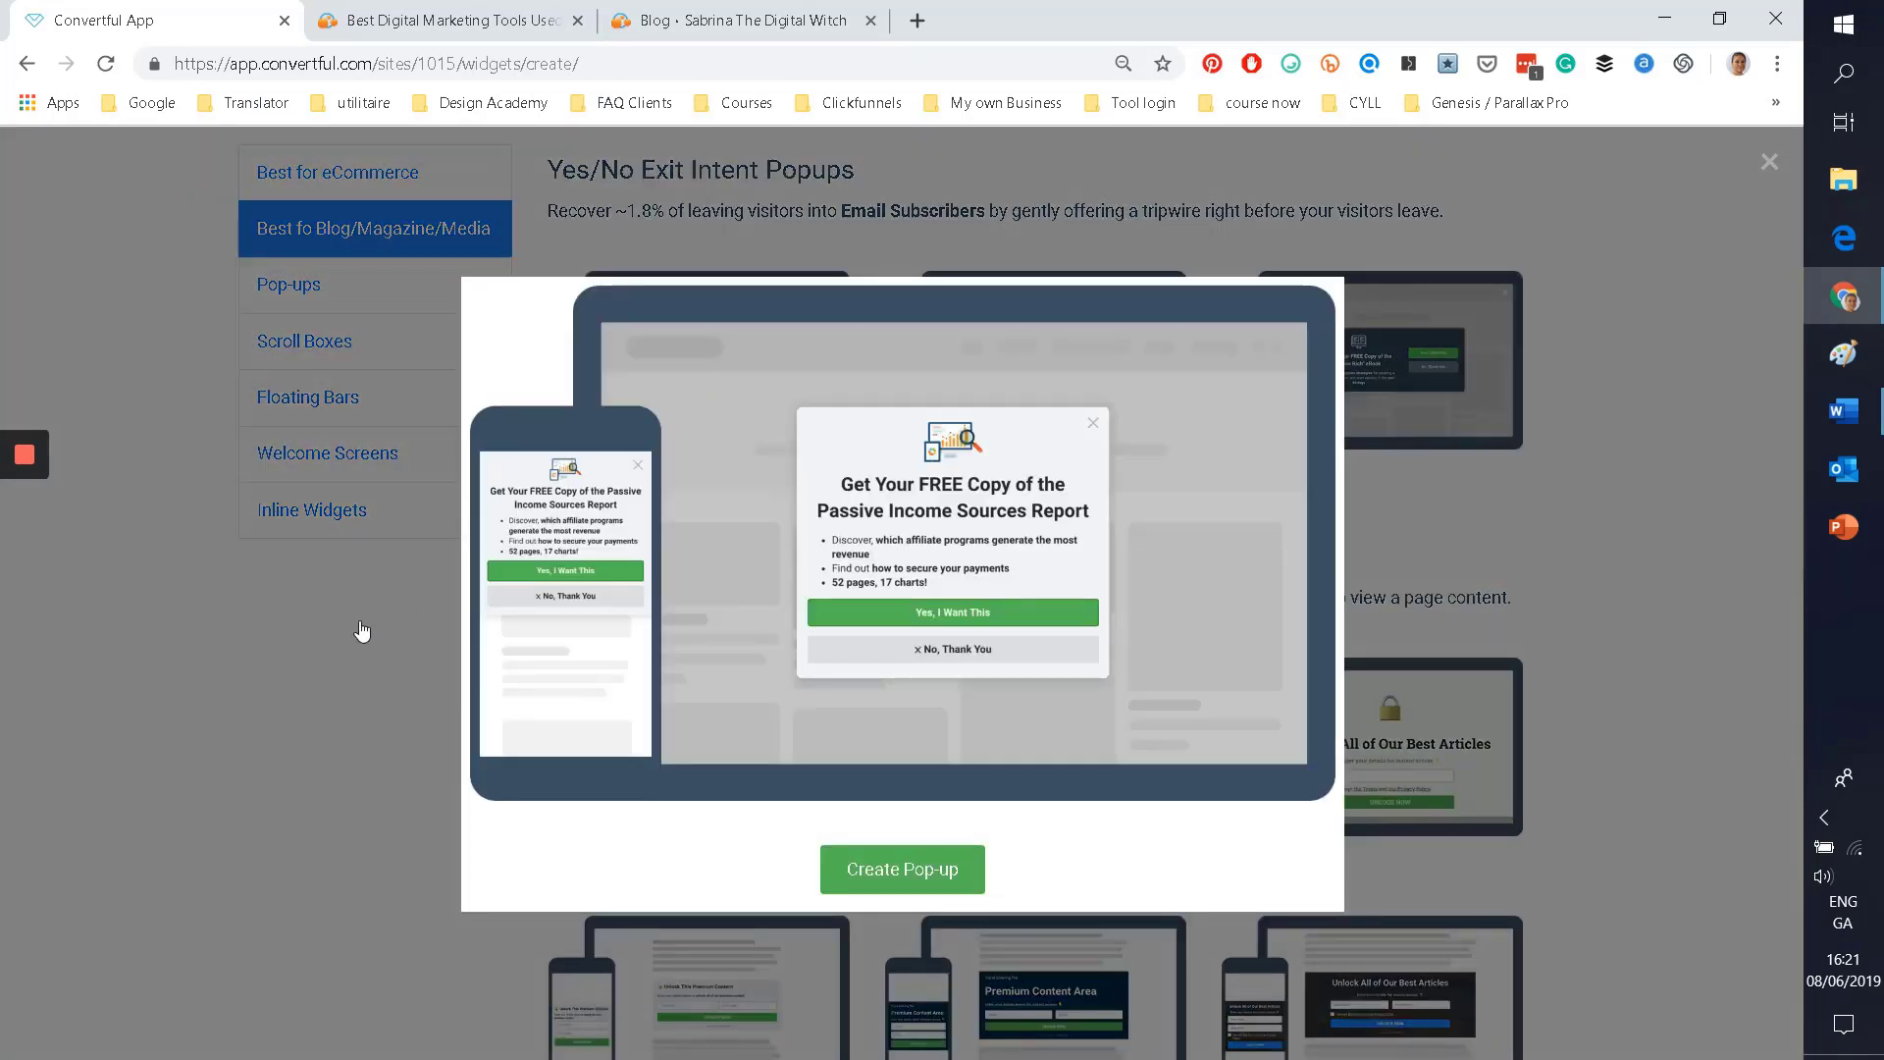
left_click(362, 631)
scroll(403, 648, "down", 3)
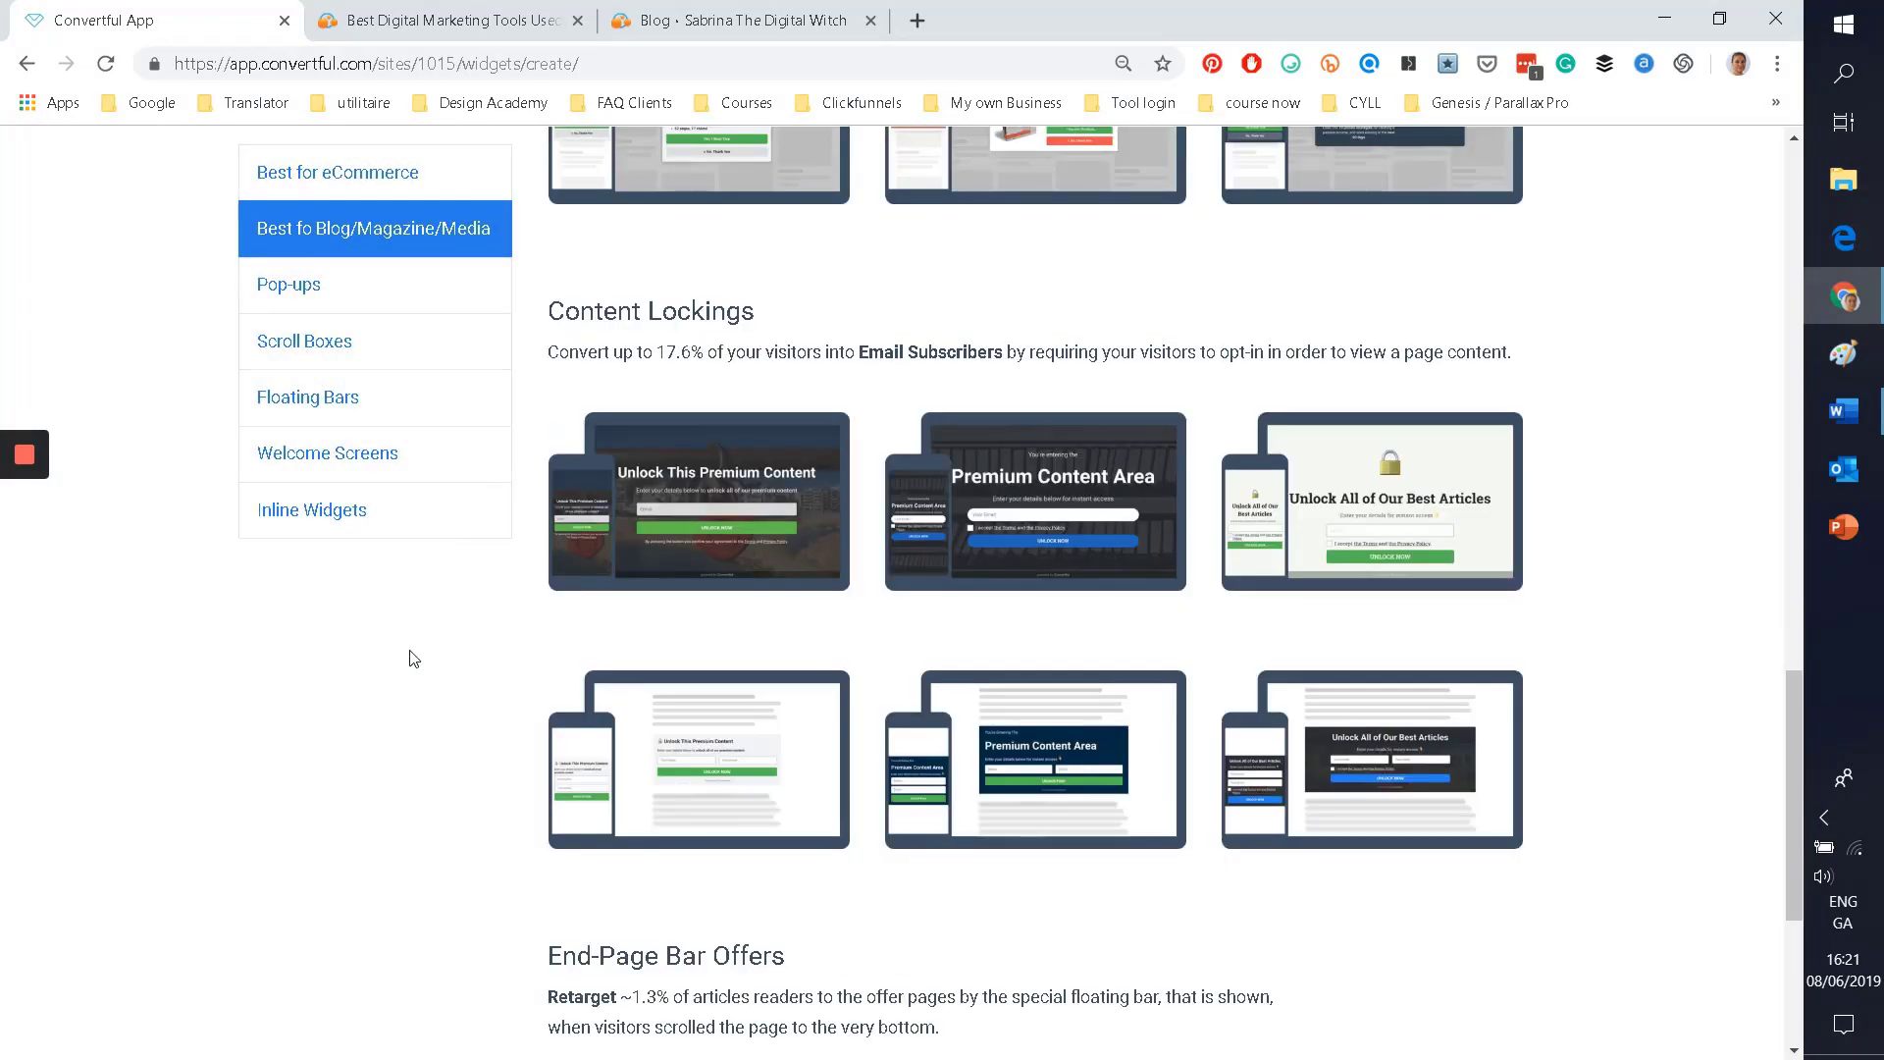
left_click(644, 570)
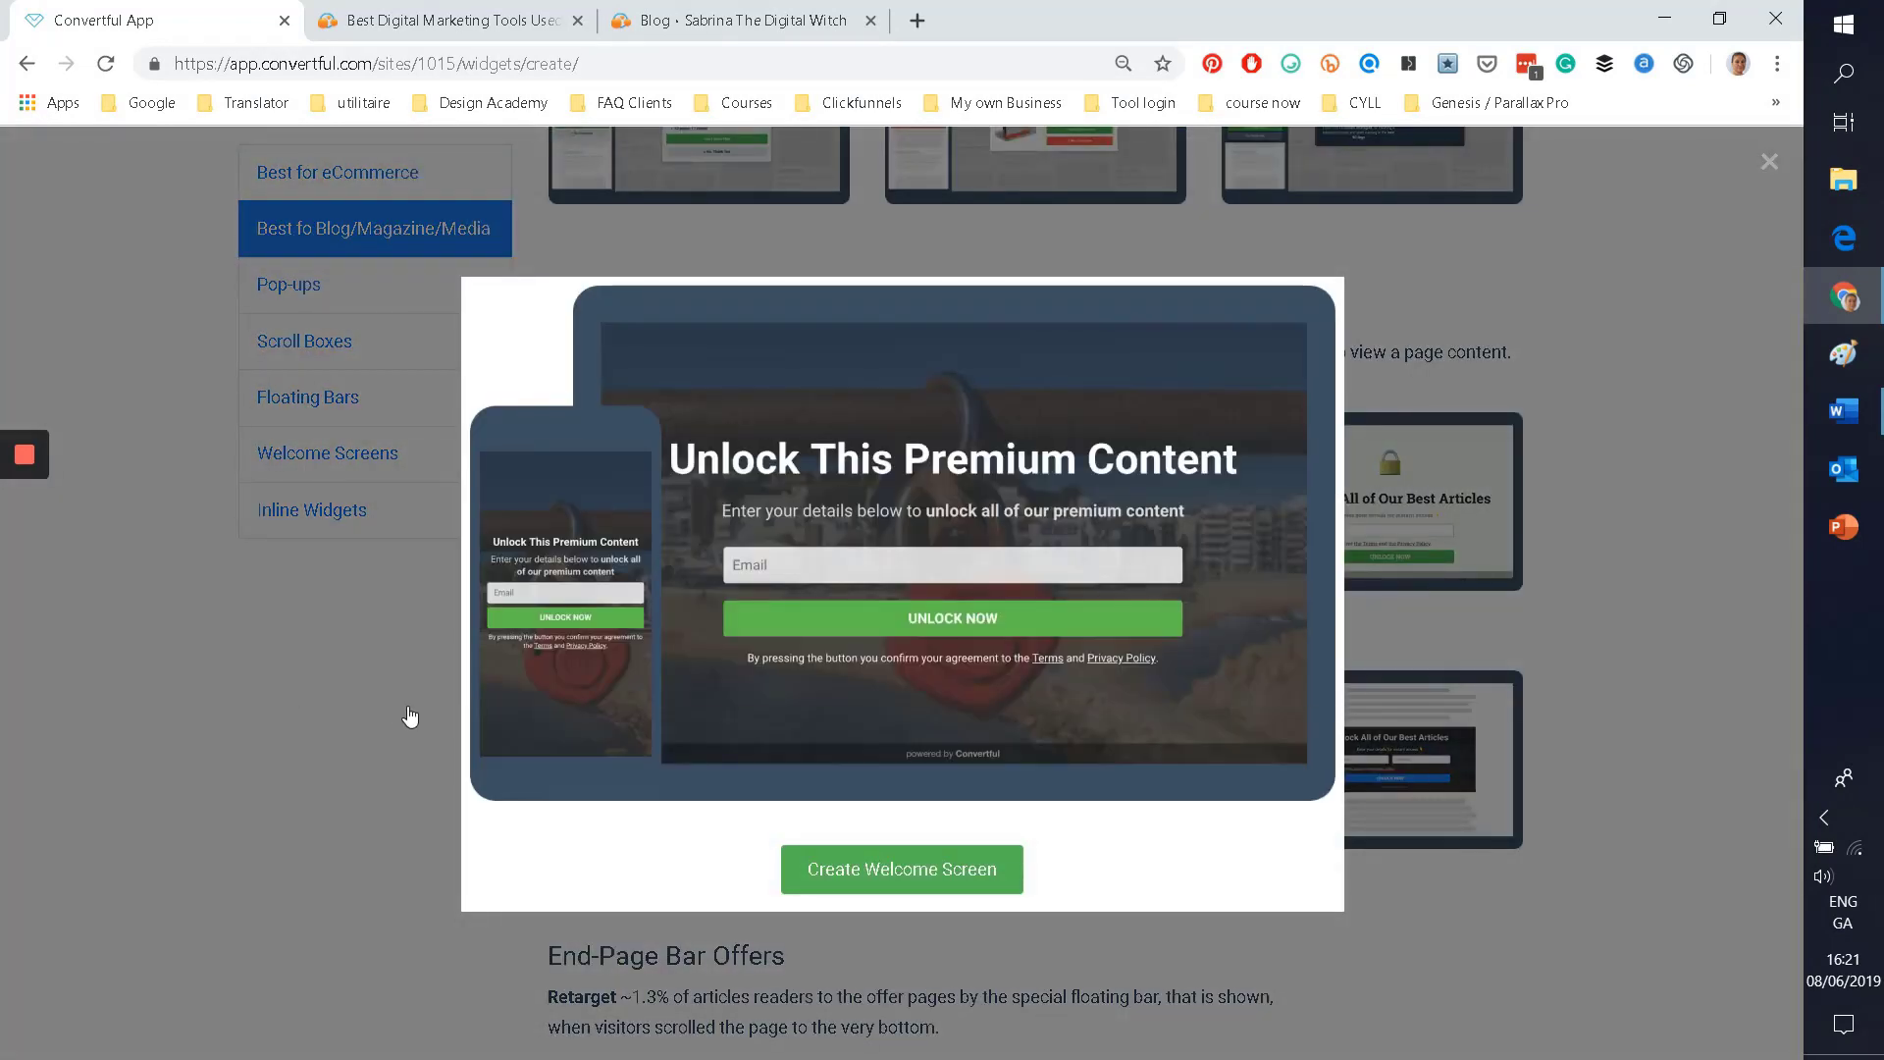
left_click(410, 717)
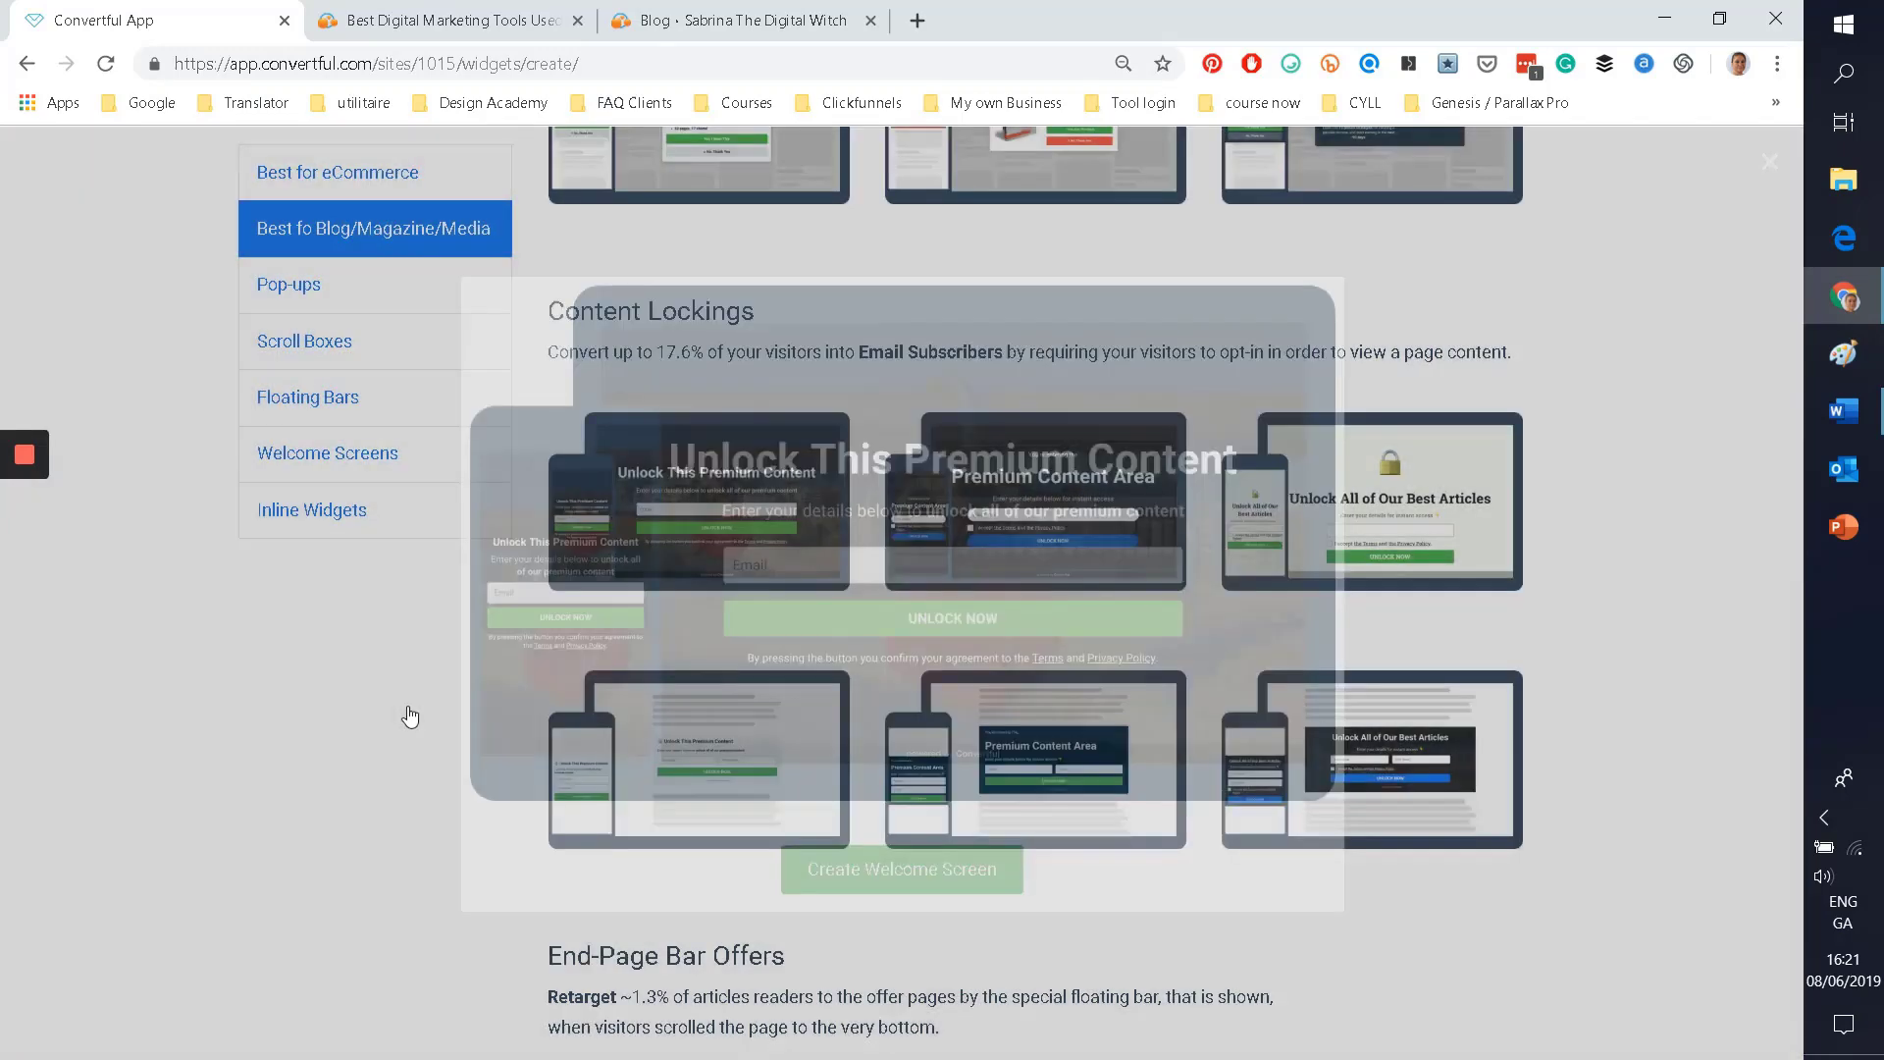
scroll(393, 697, "down", 5)
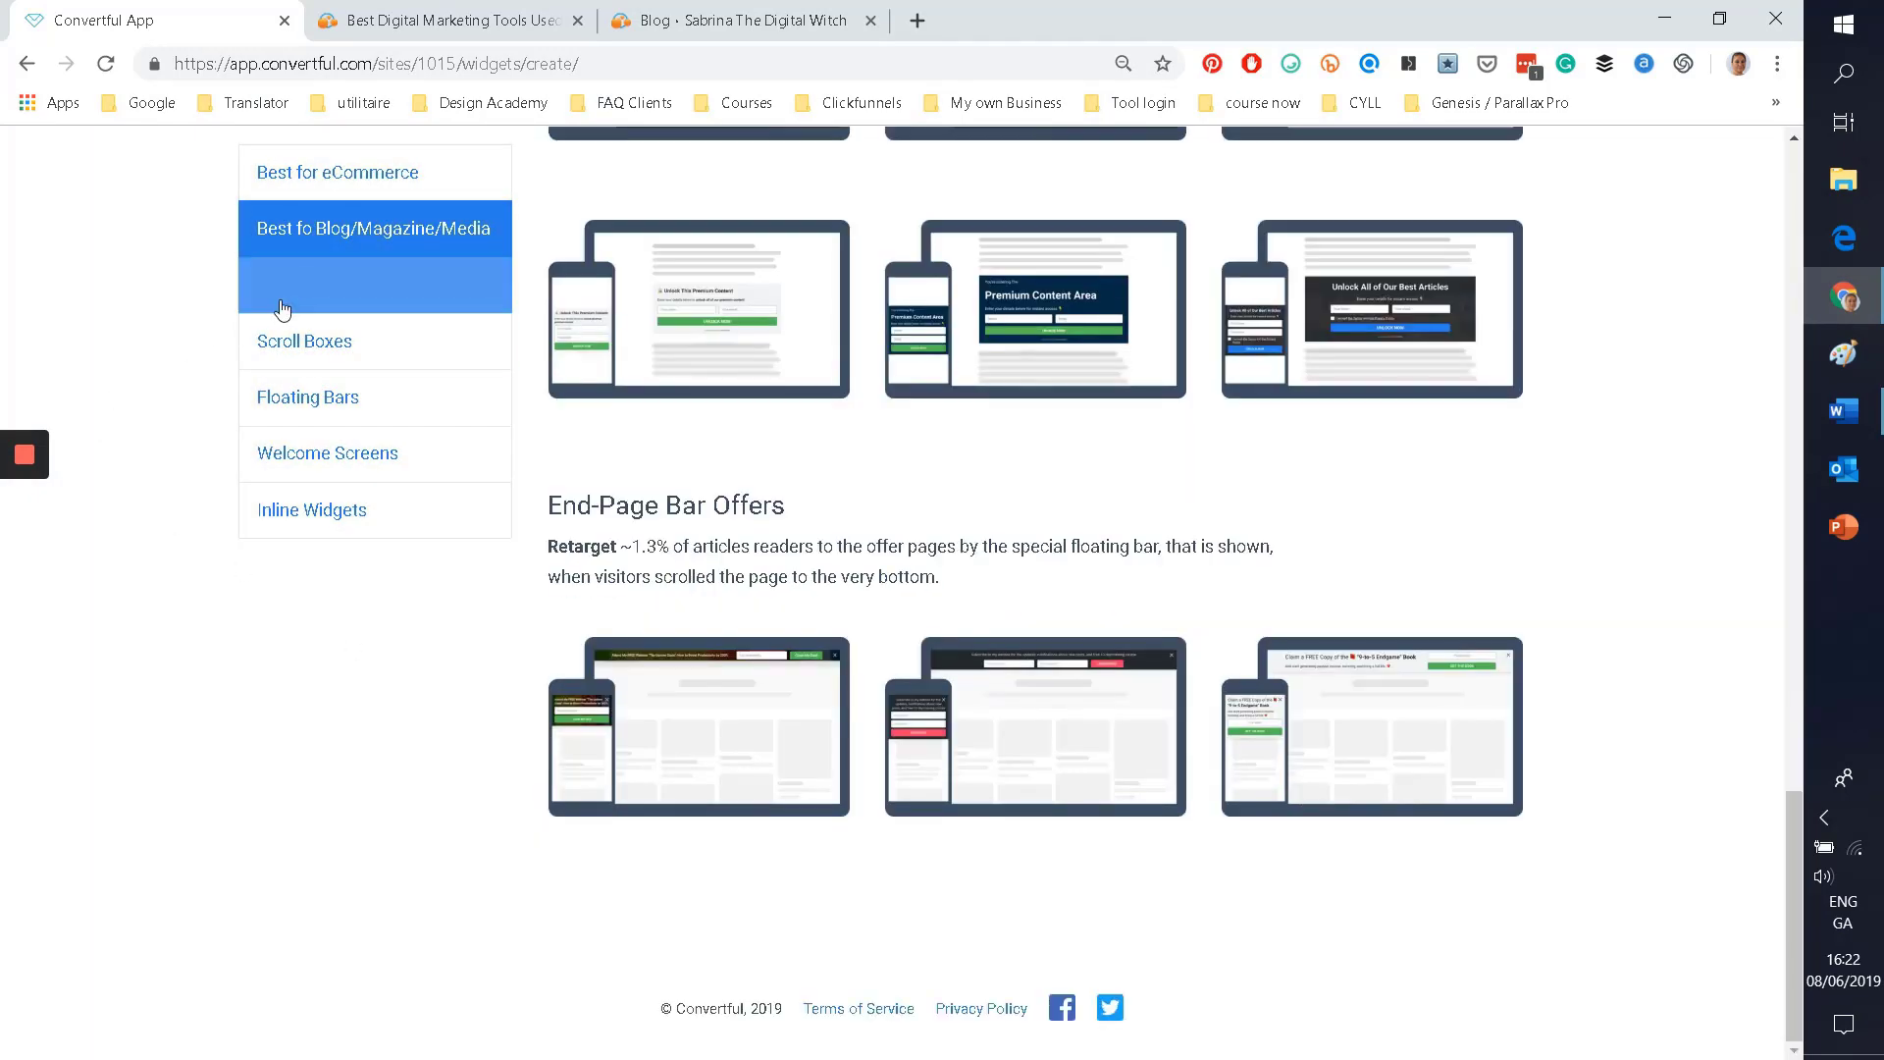
Step: Browse the Pop-ups, Scroll Boxes and Floating Bars template categories
left_click(287, 294)
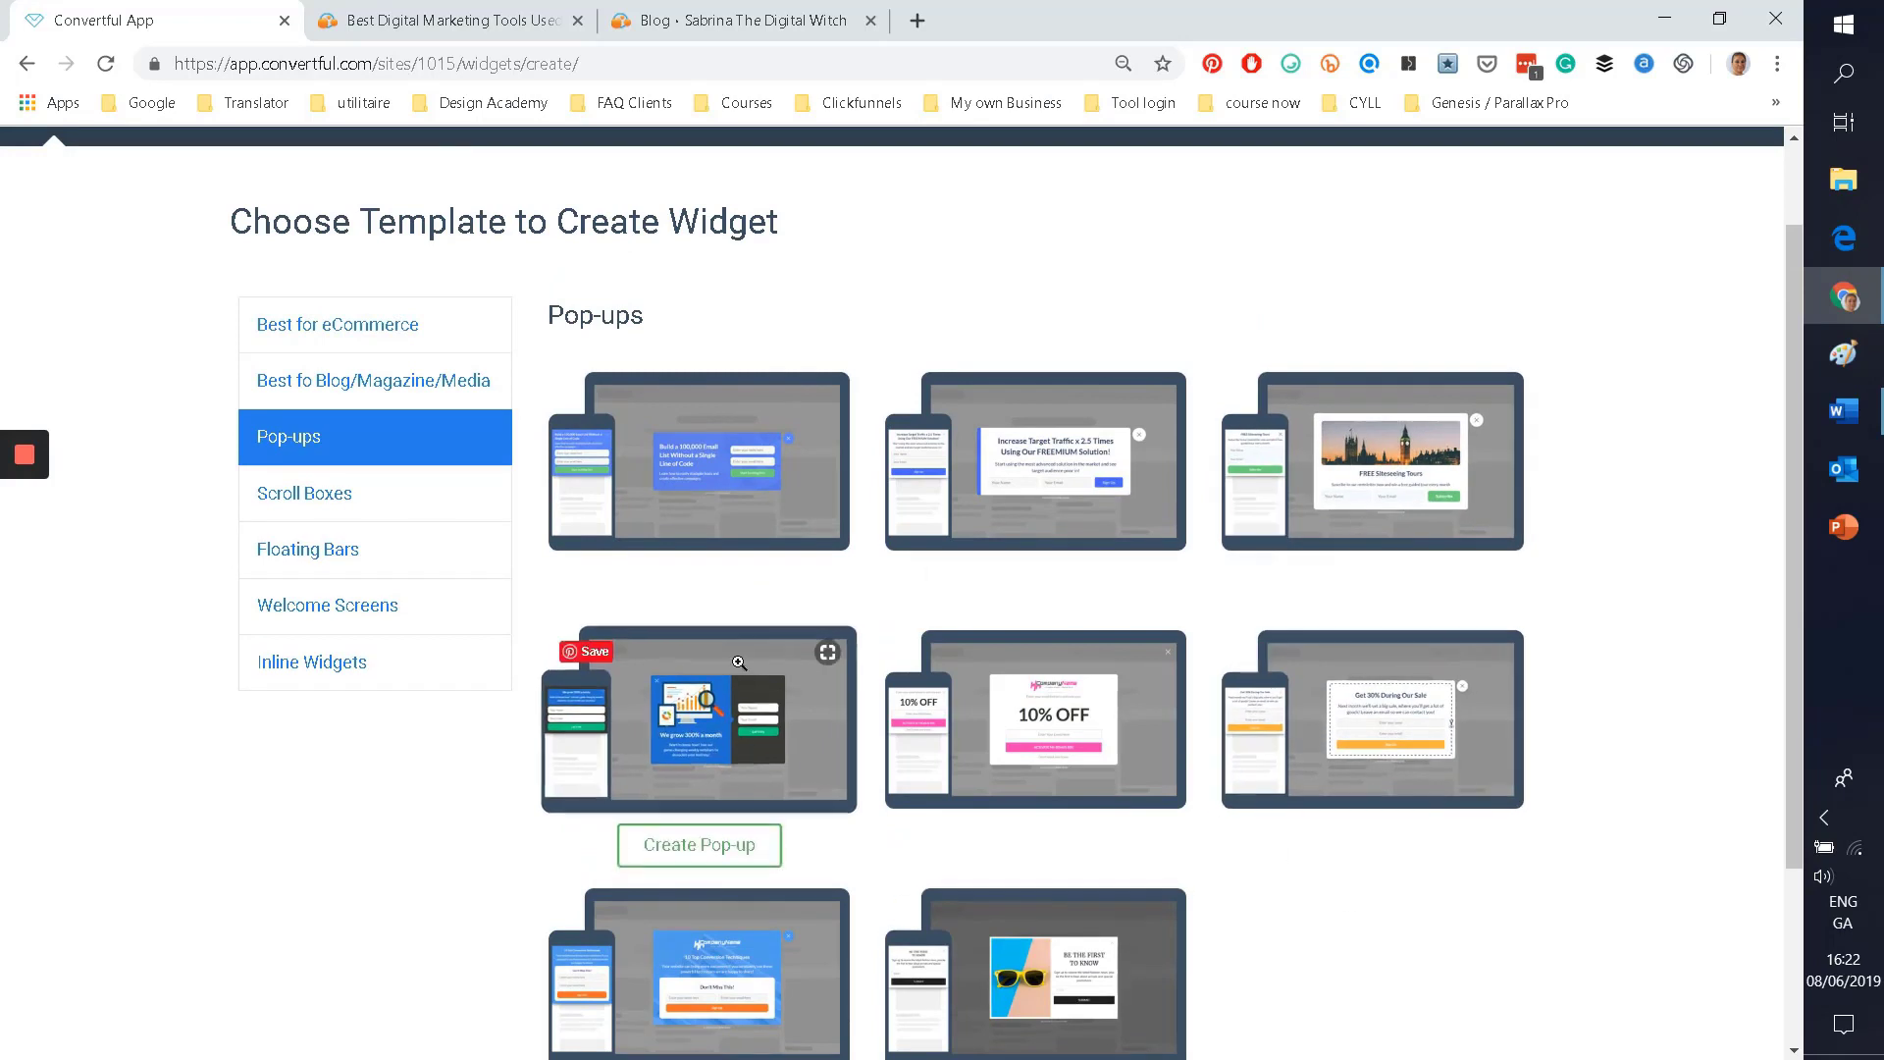
scroll(1502, 756, "down", 2)
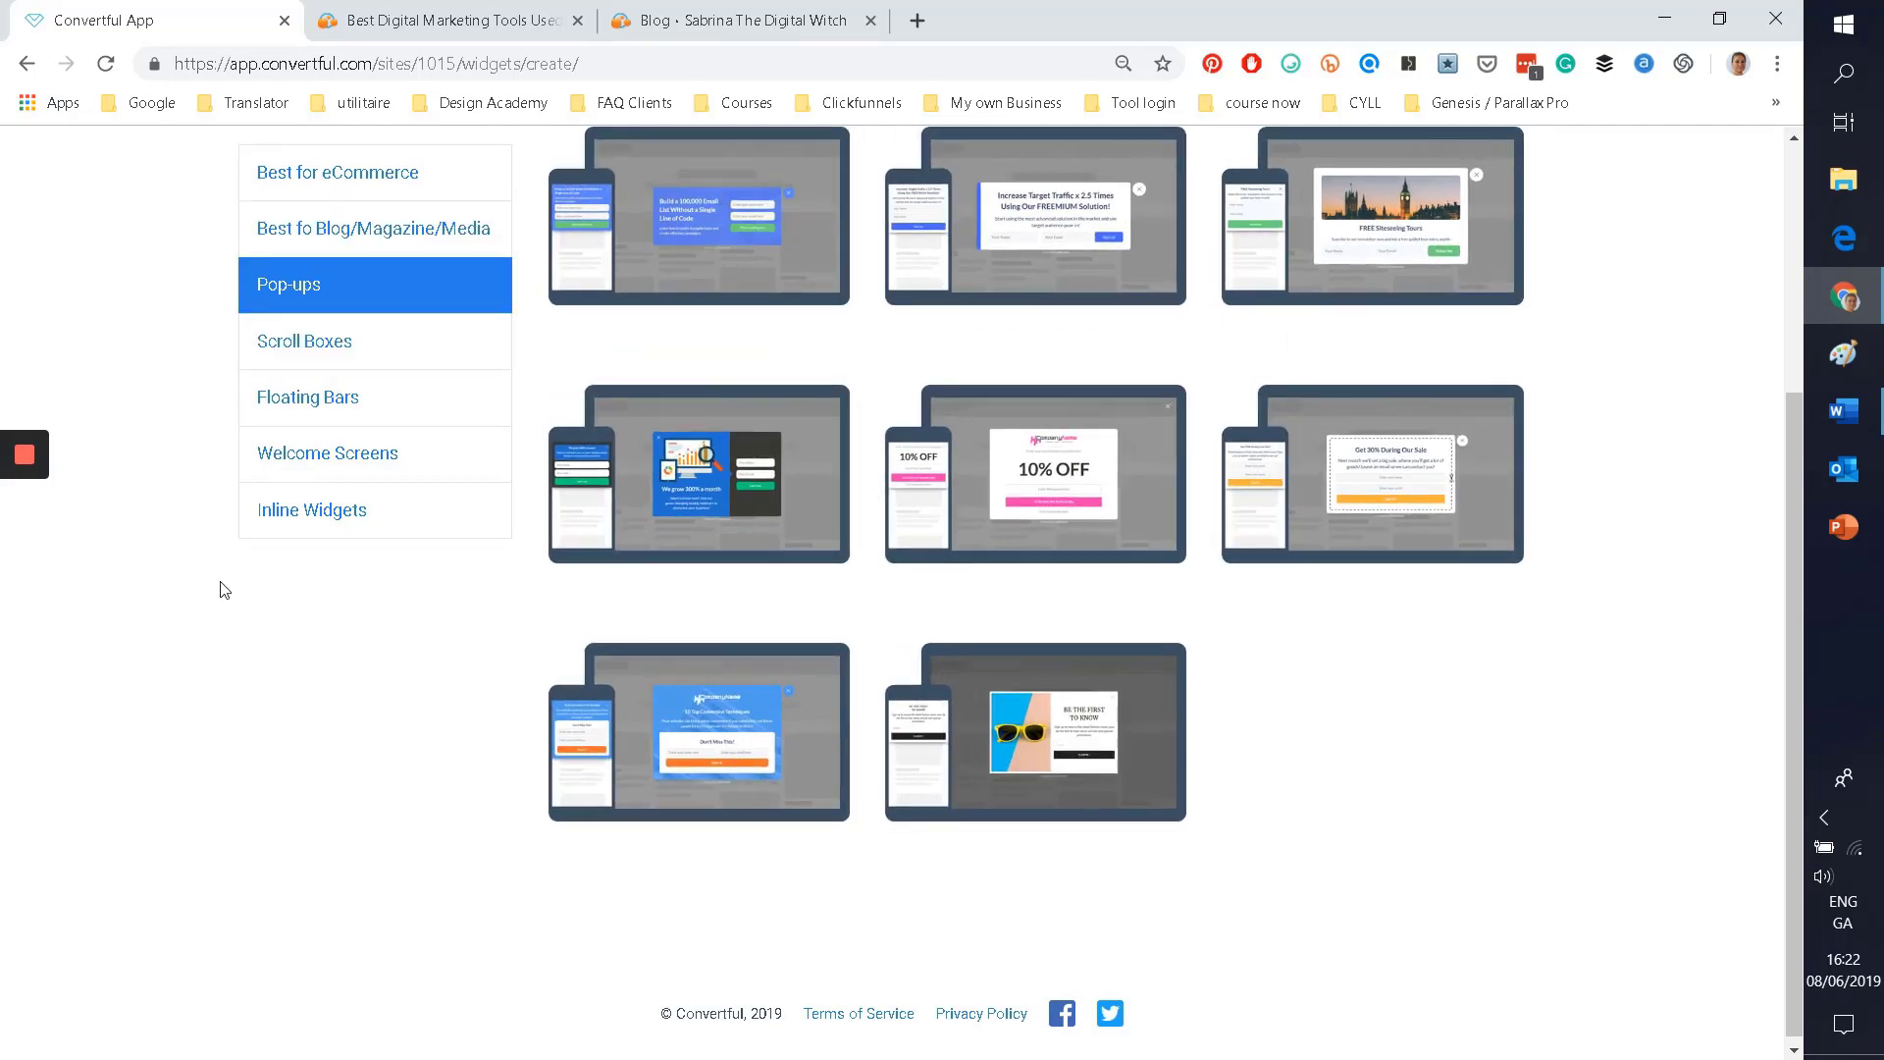
left_click(304, 341)
scroll(687, 706, "up", 2)
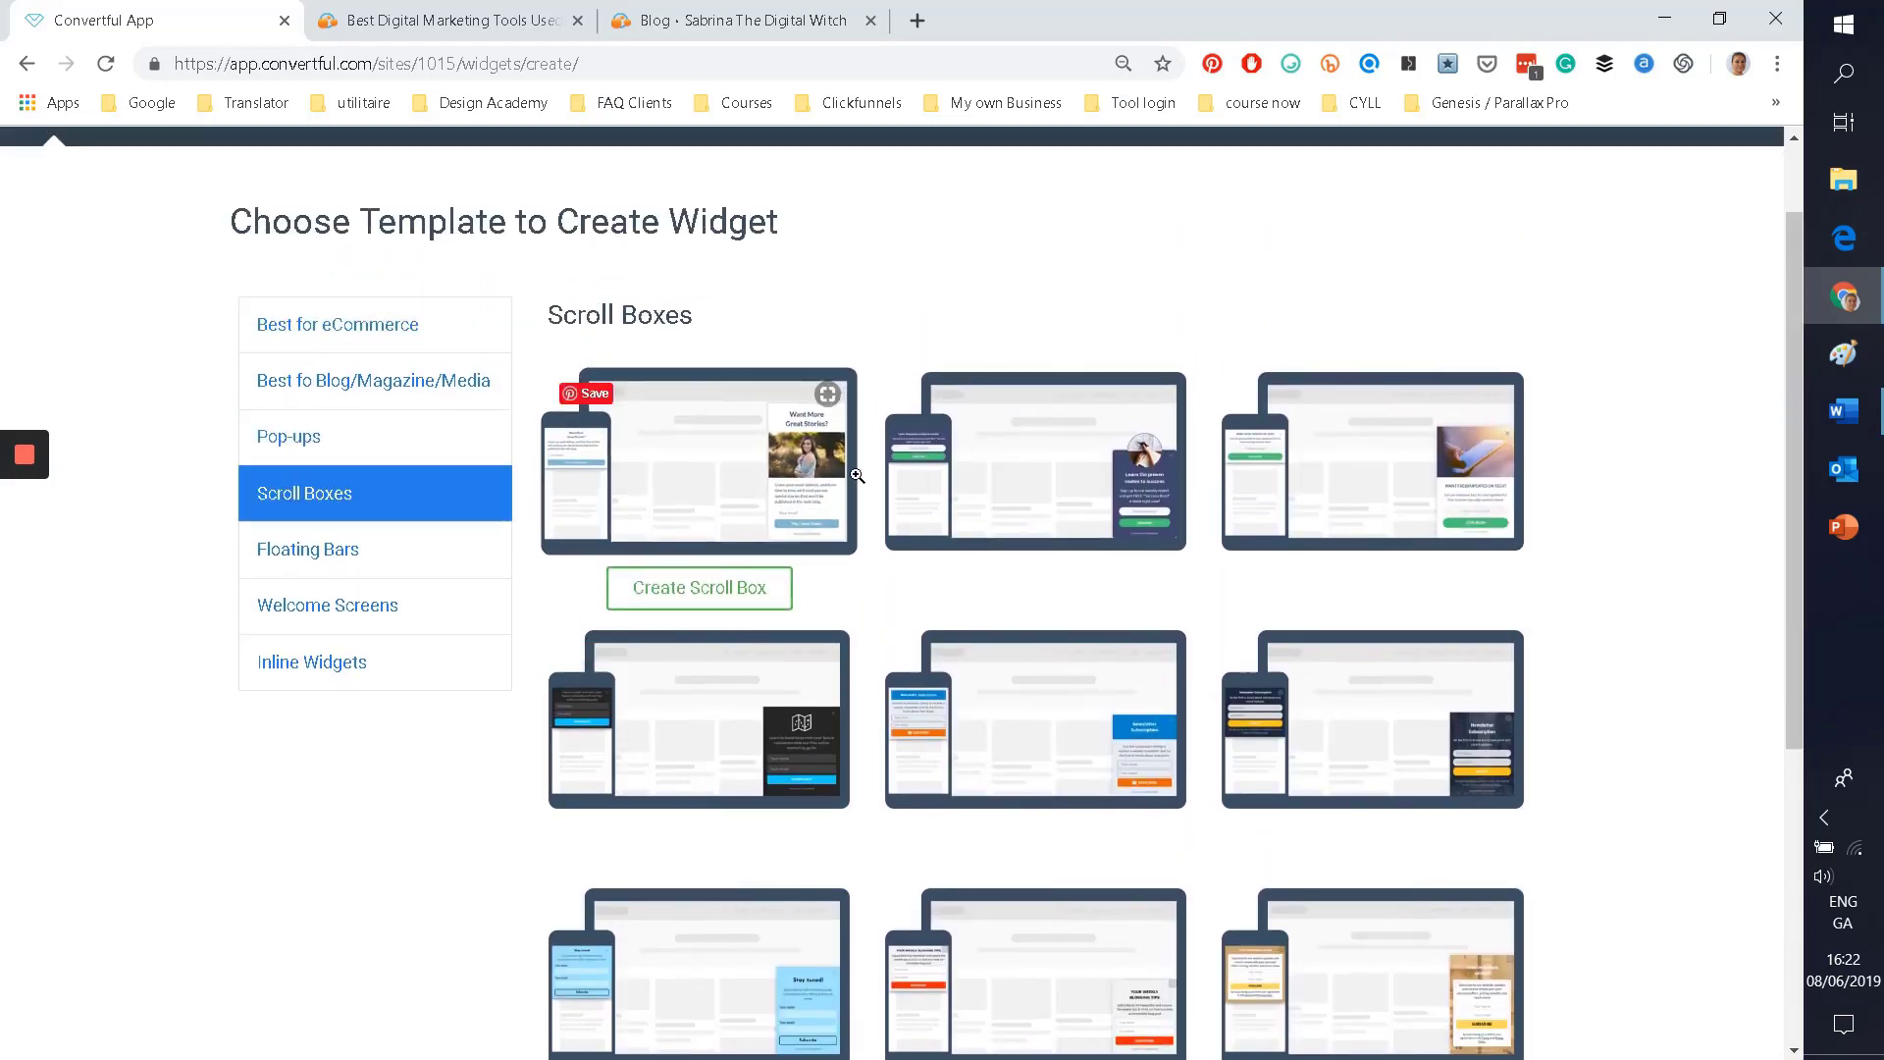
scroll(648, 599, "down", 2)
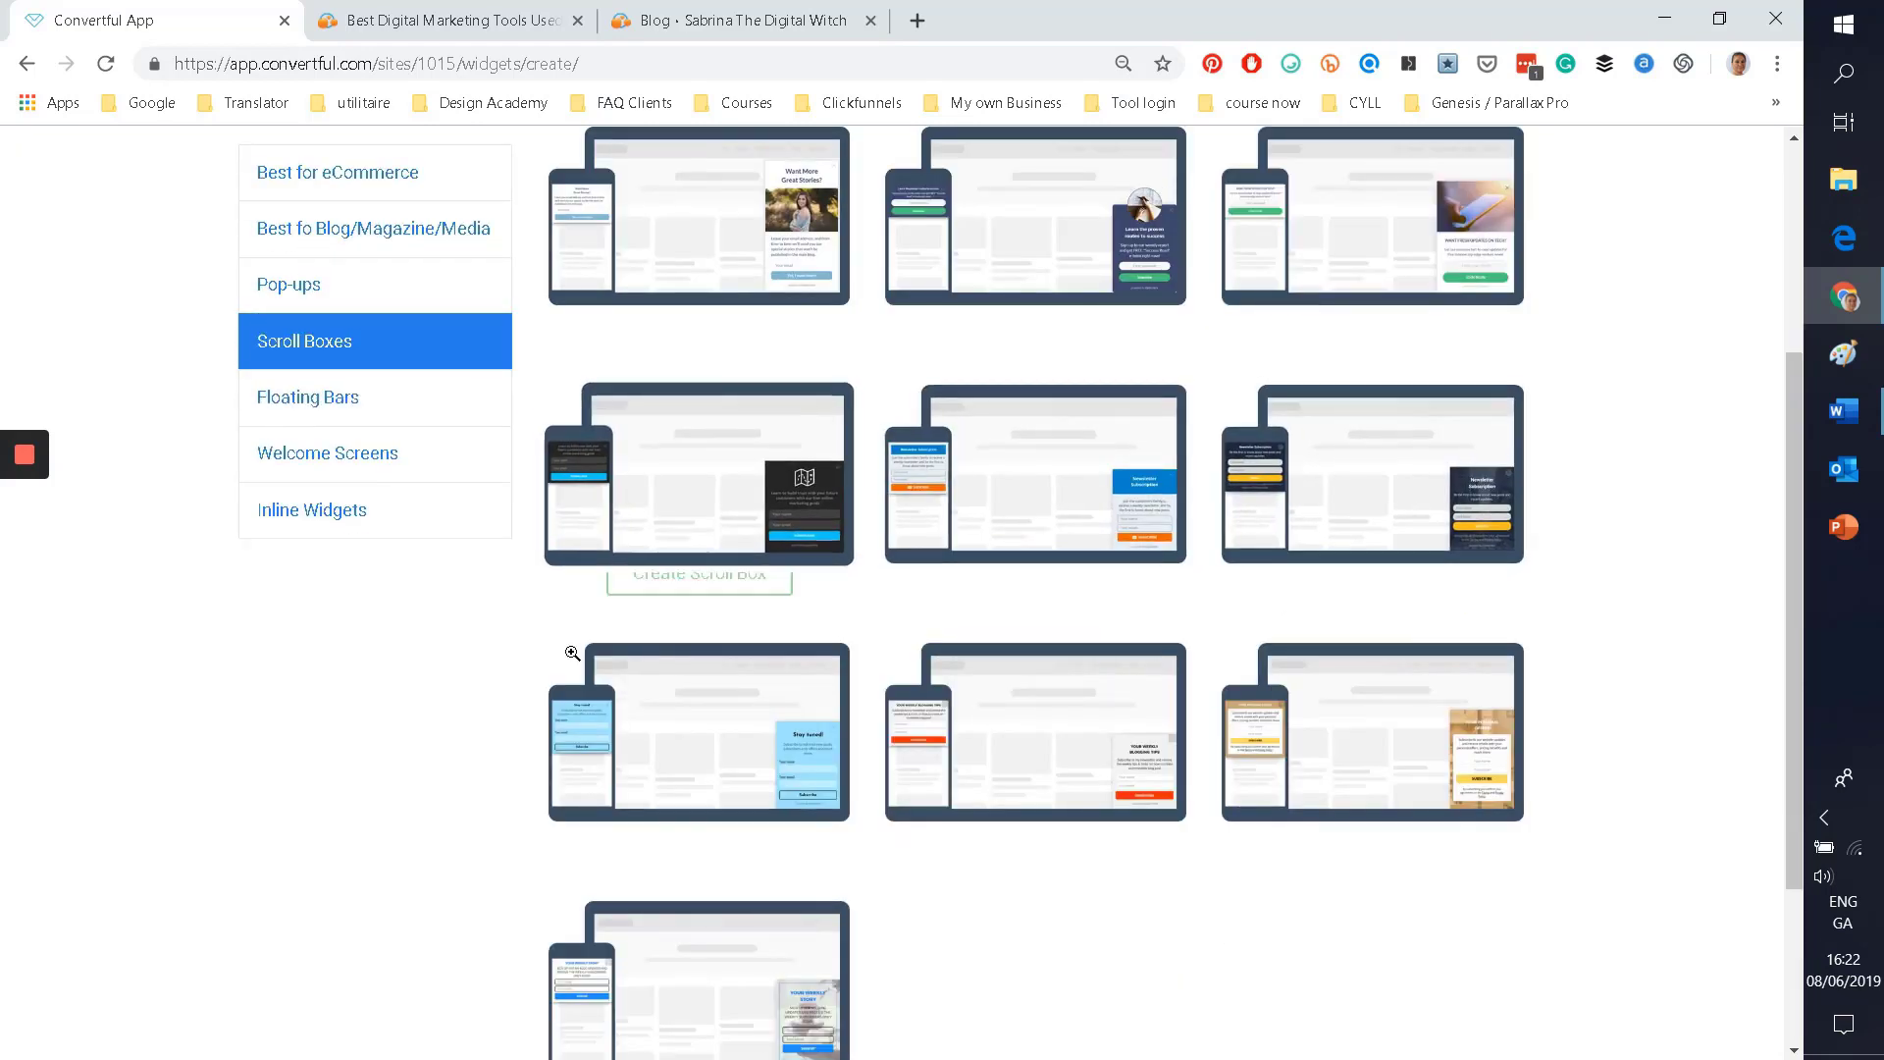
scroll(497, 685, "down", 3)
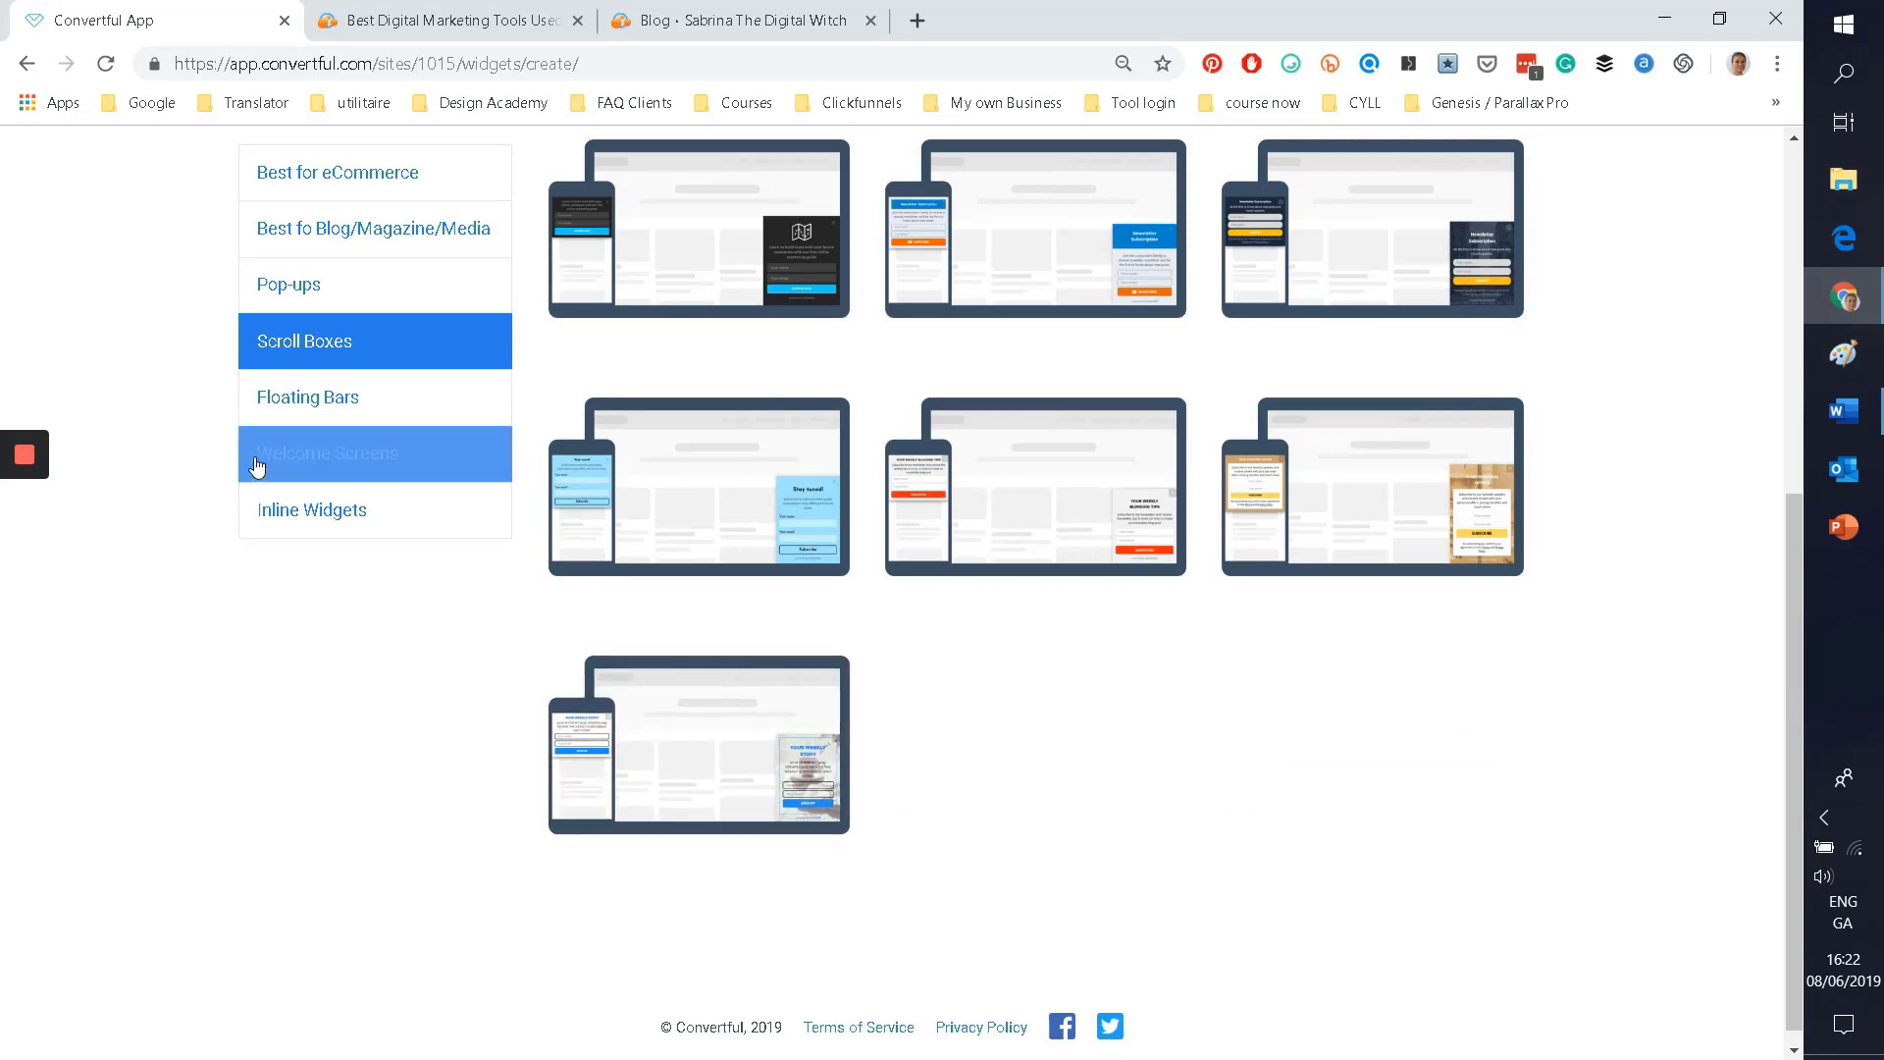
left_click(294, 396)
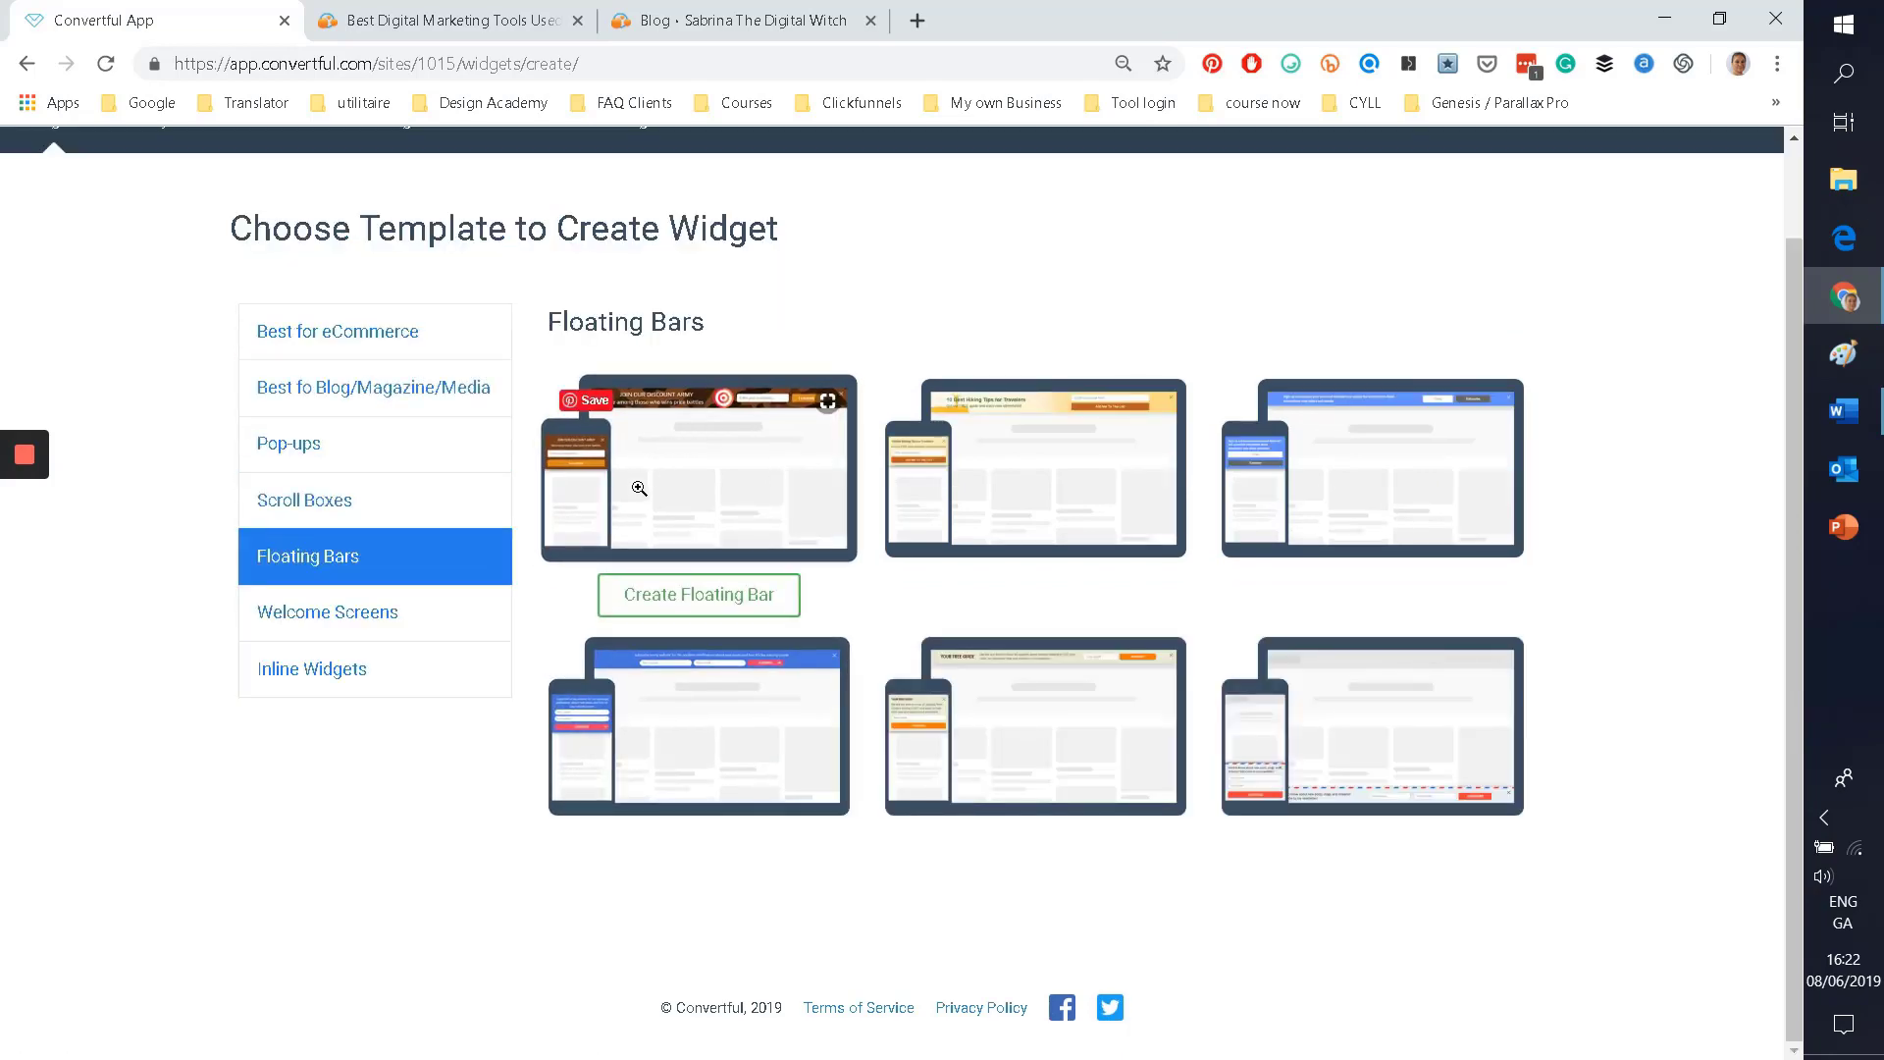
Step: Show the Welcome Screens templates and preview the fourth one
left_click(265, 628)
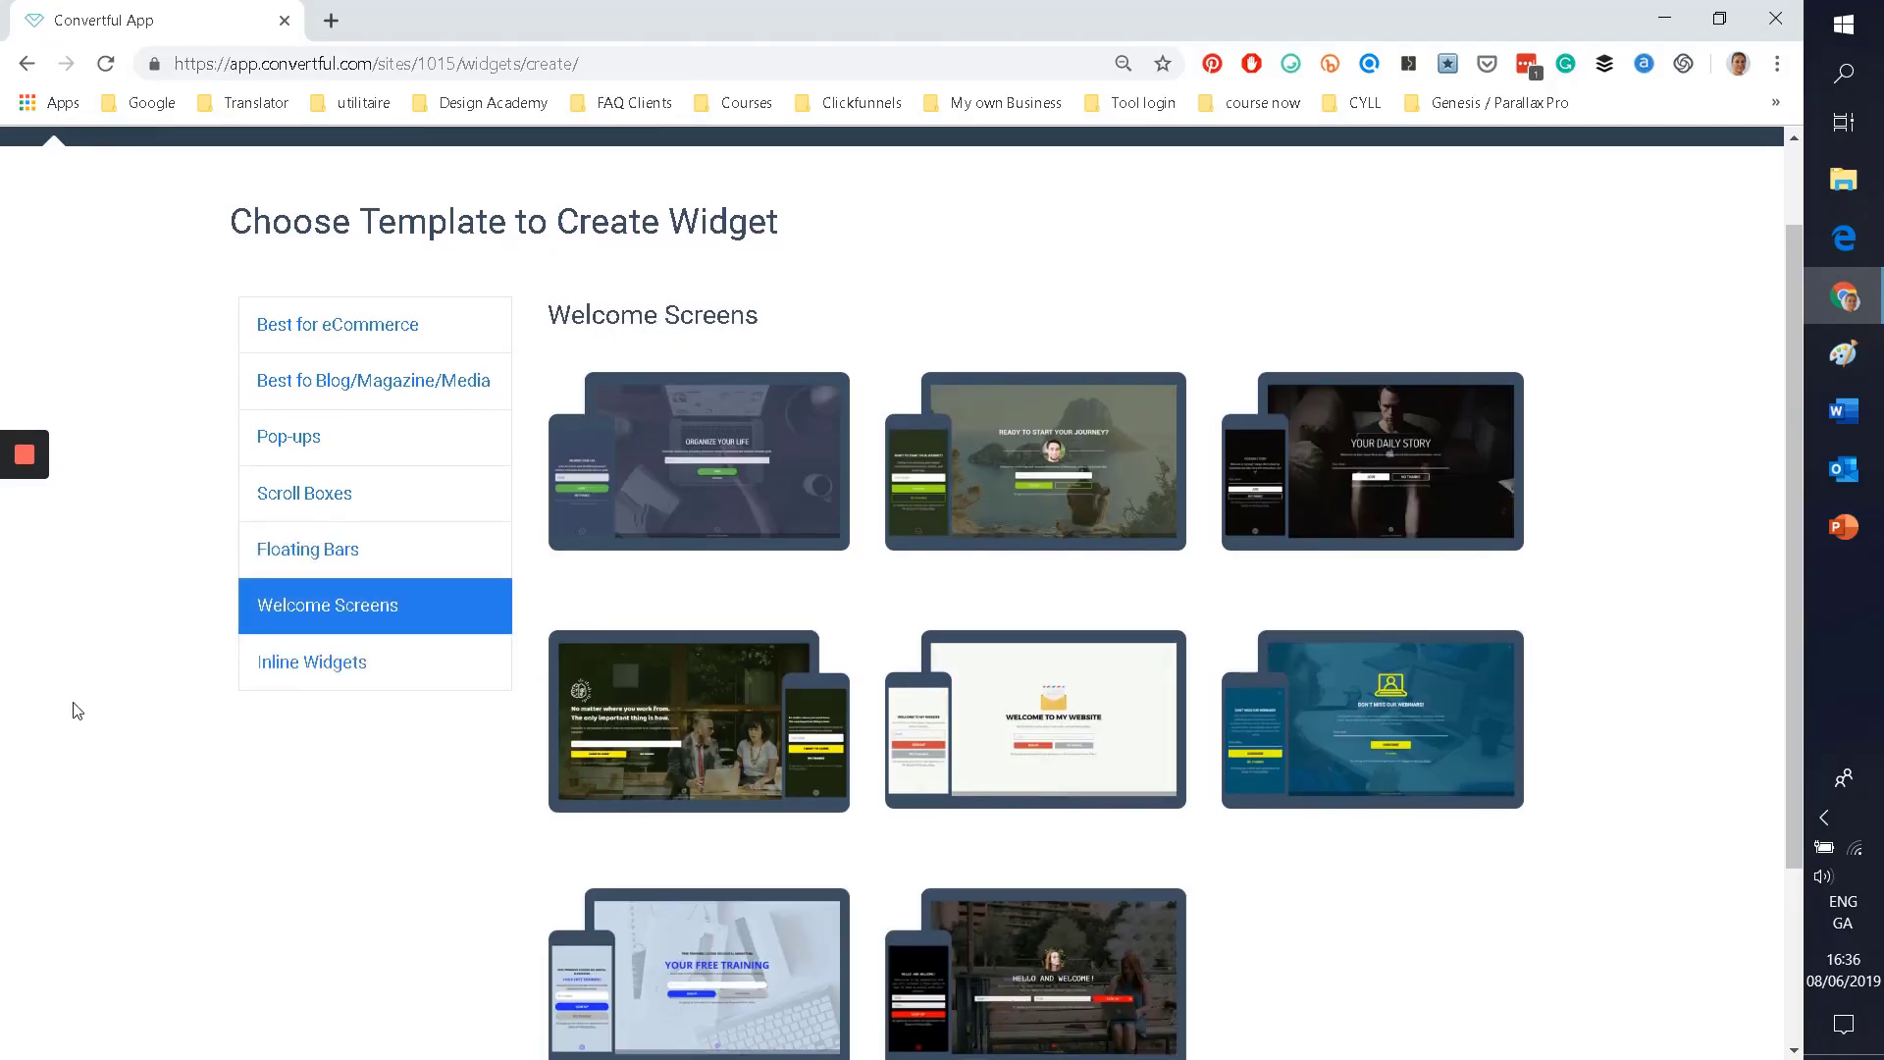
scroll(71, 697, "down", 3)
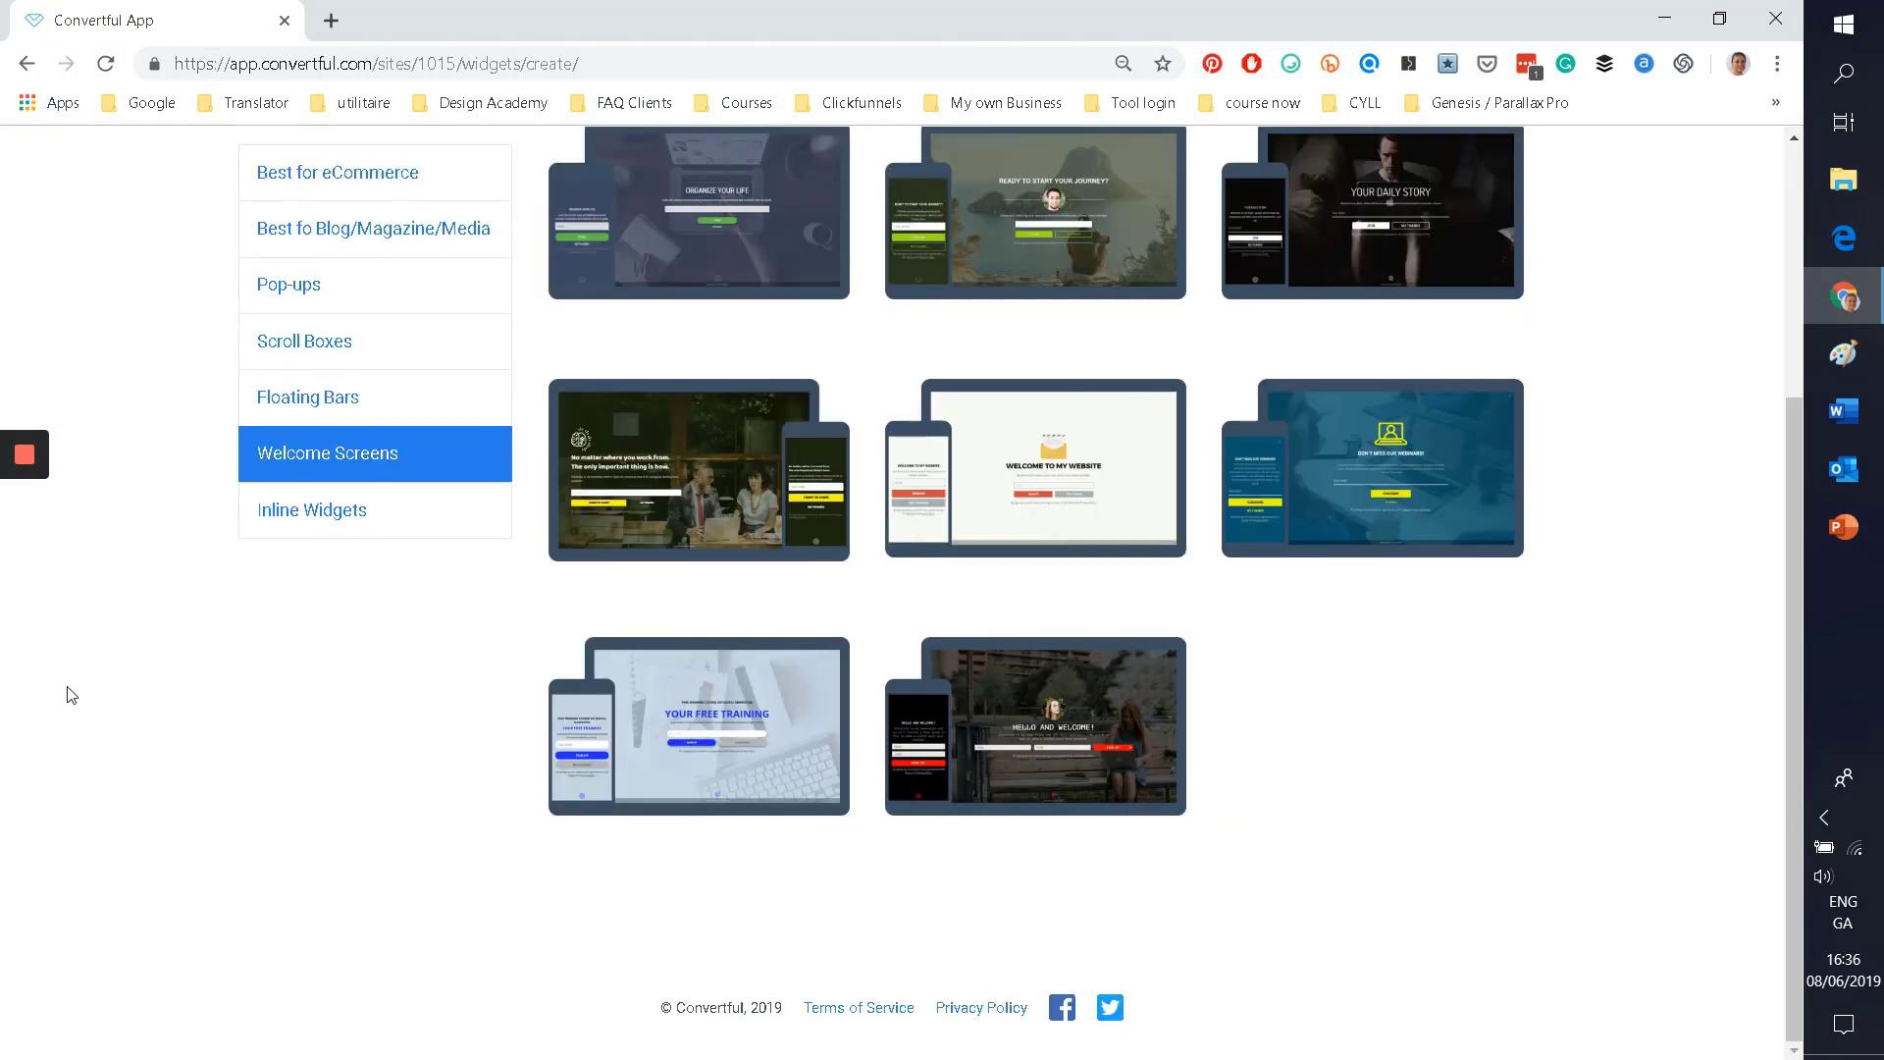
scroll(72, 697, "up", 3)
scroll(72, 697, "down", 2)
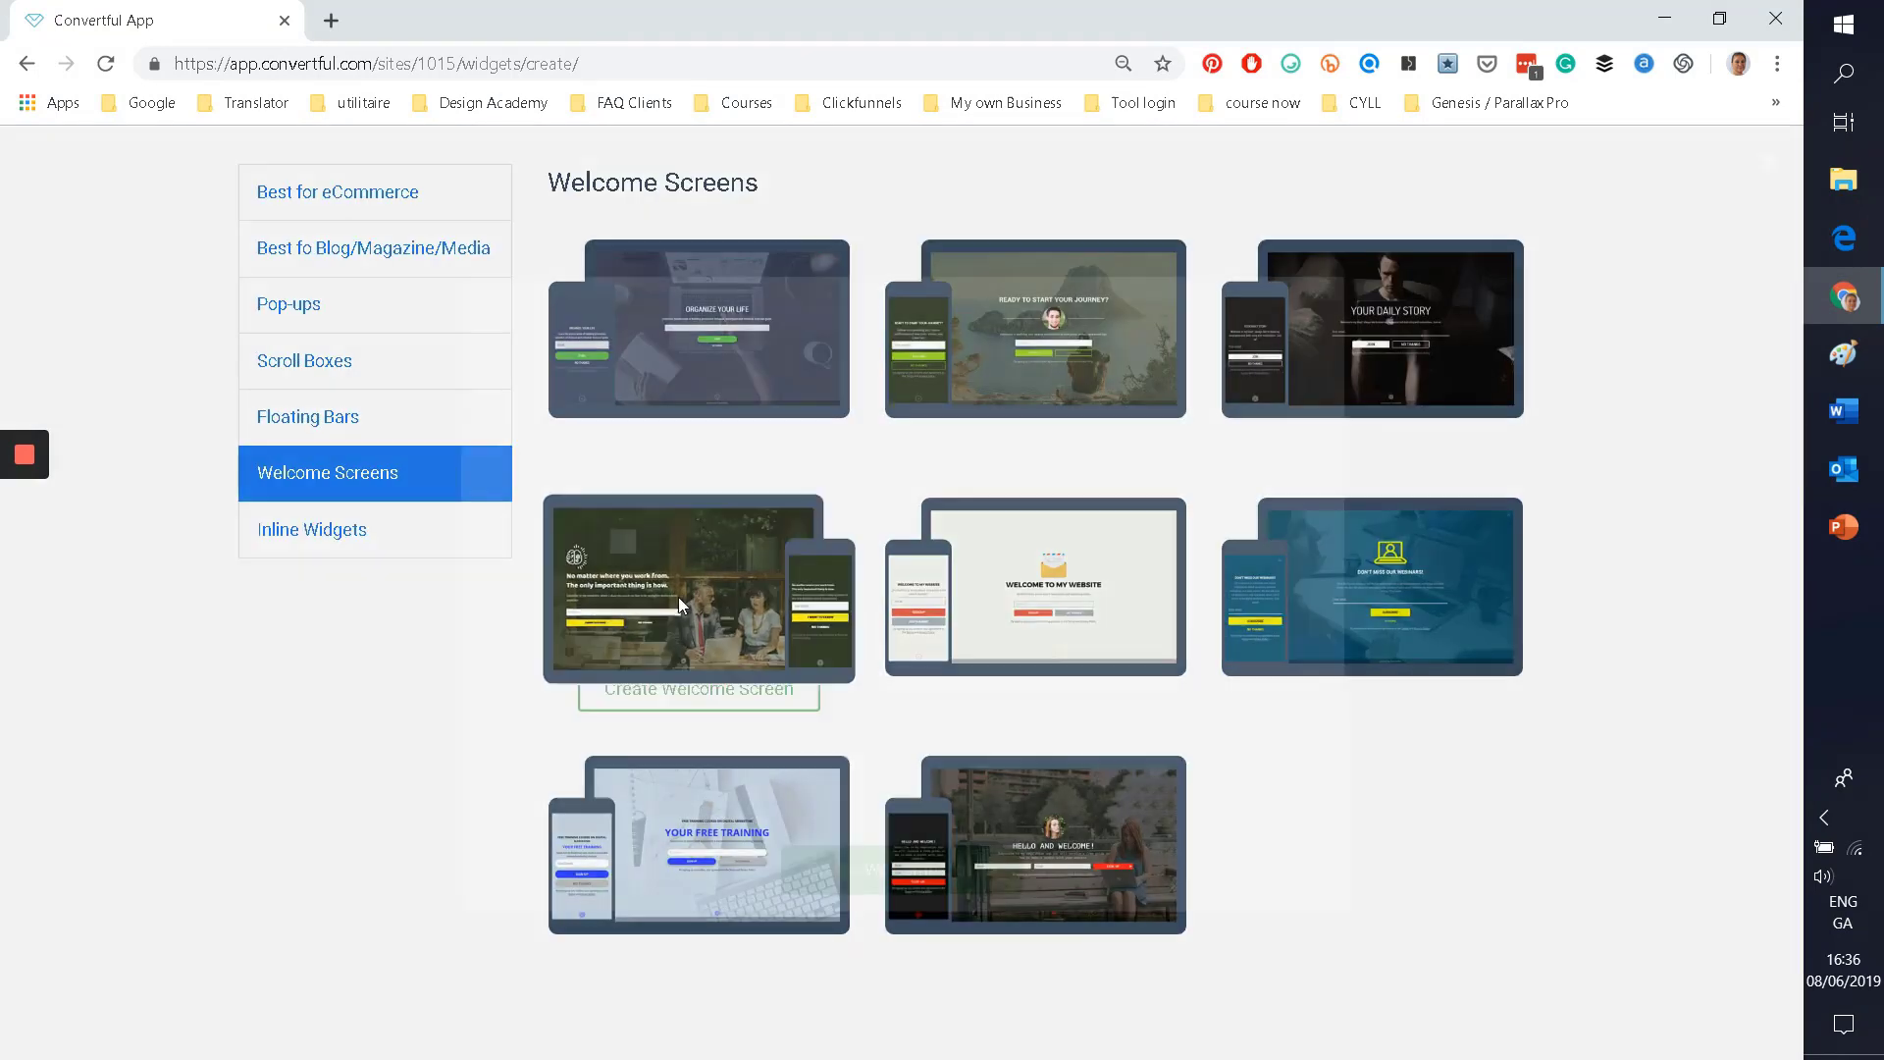
left_click(679, 599)
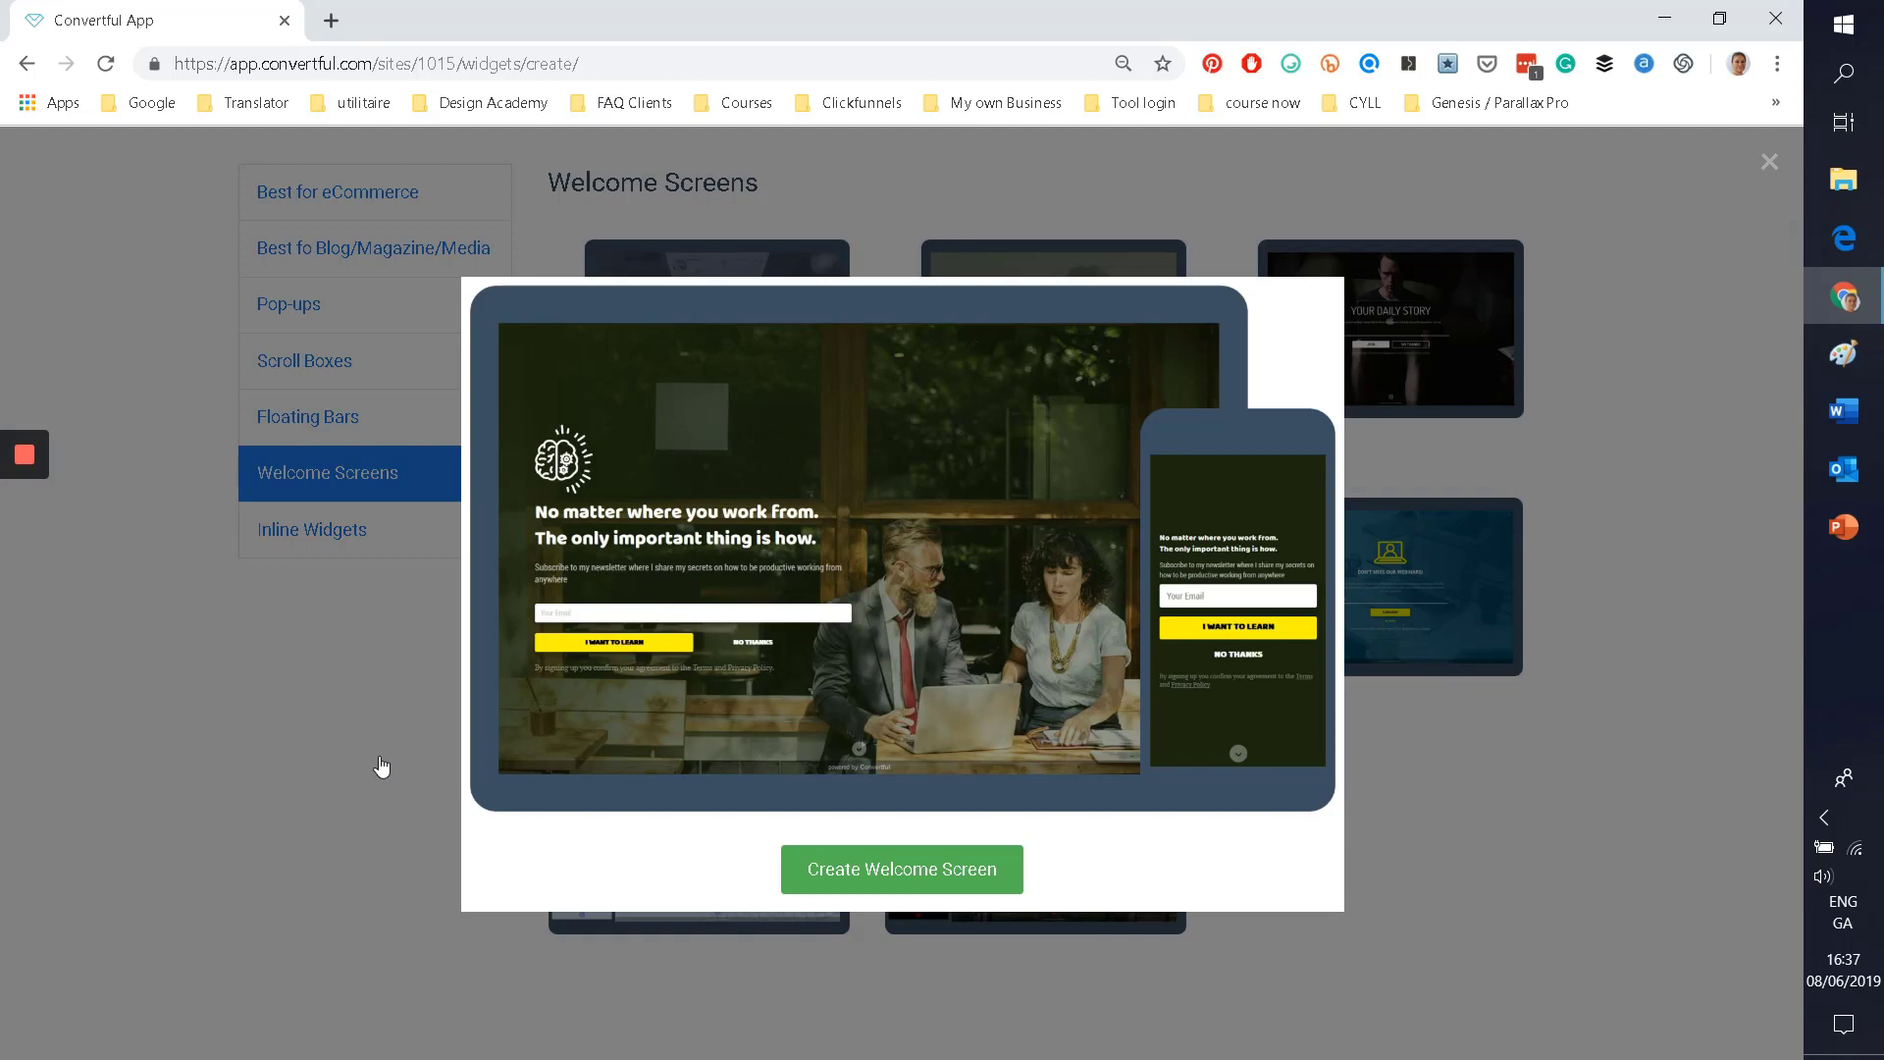
left_click(382, 767)
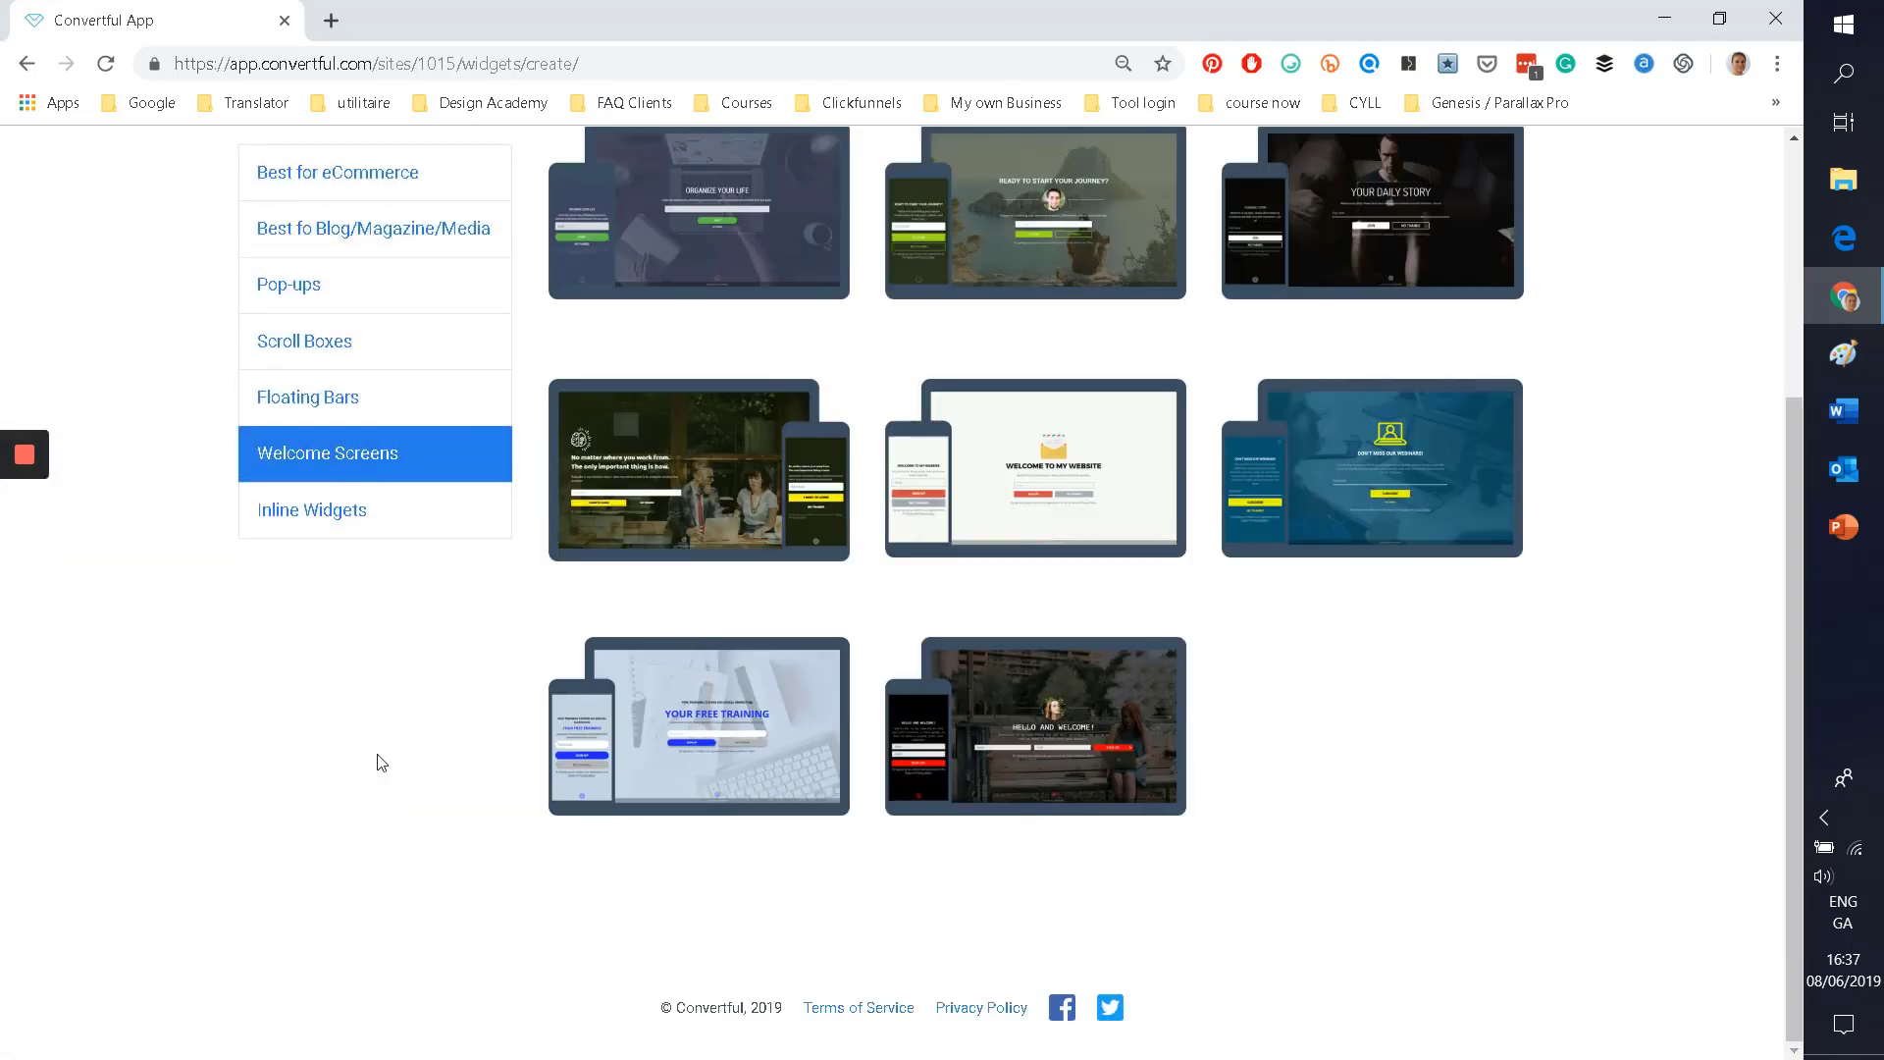
Step: Show Inline Widgets and preview the library sign-up template and one other inline template
left_click(288, 505)
scroll(137, 631, "up", 2)
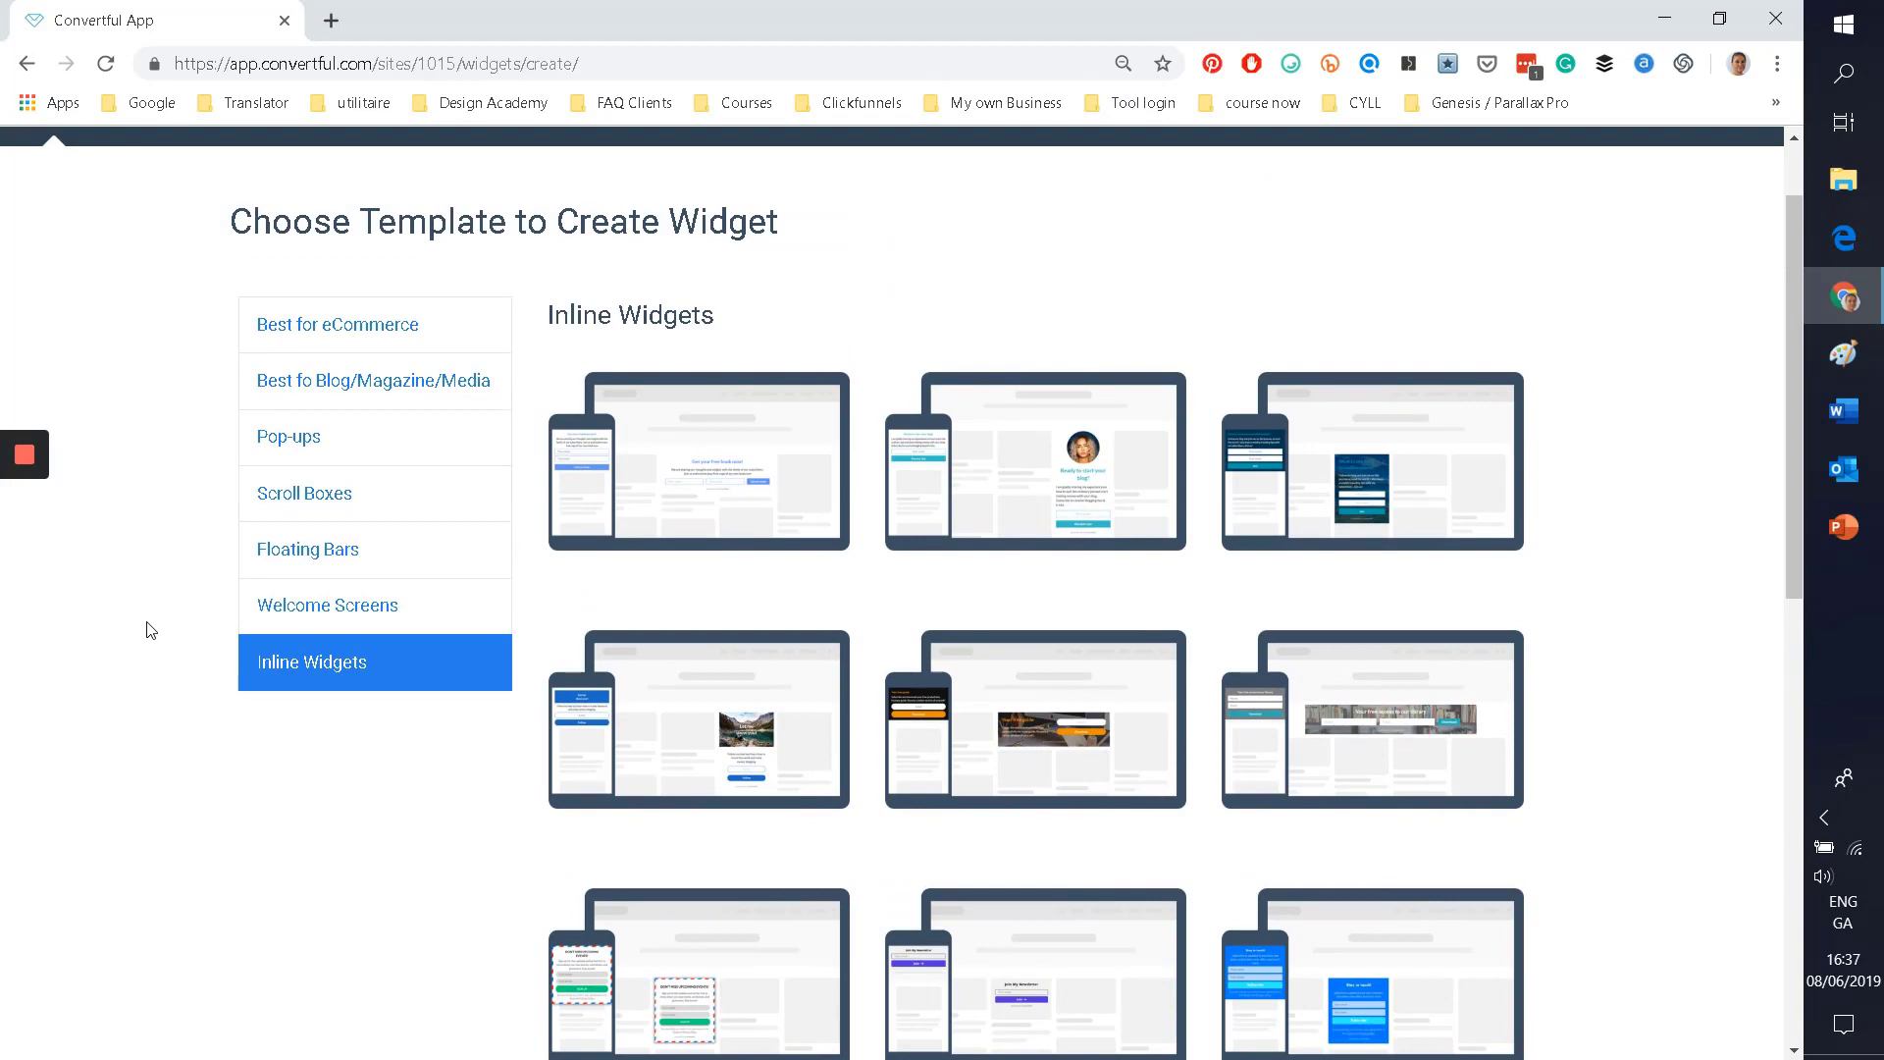
scroll(153, 628, "down", 4)
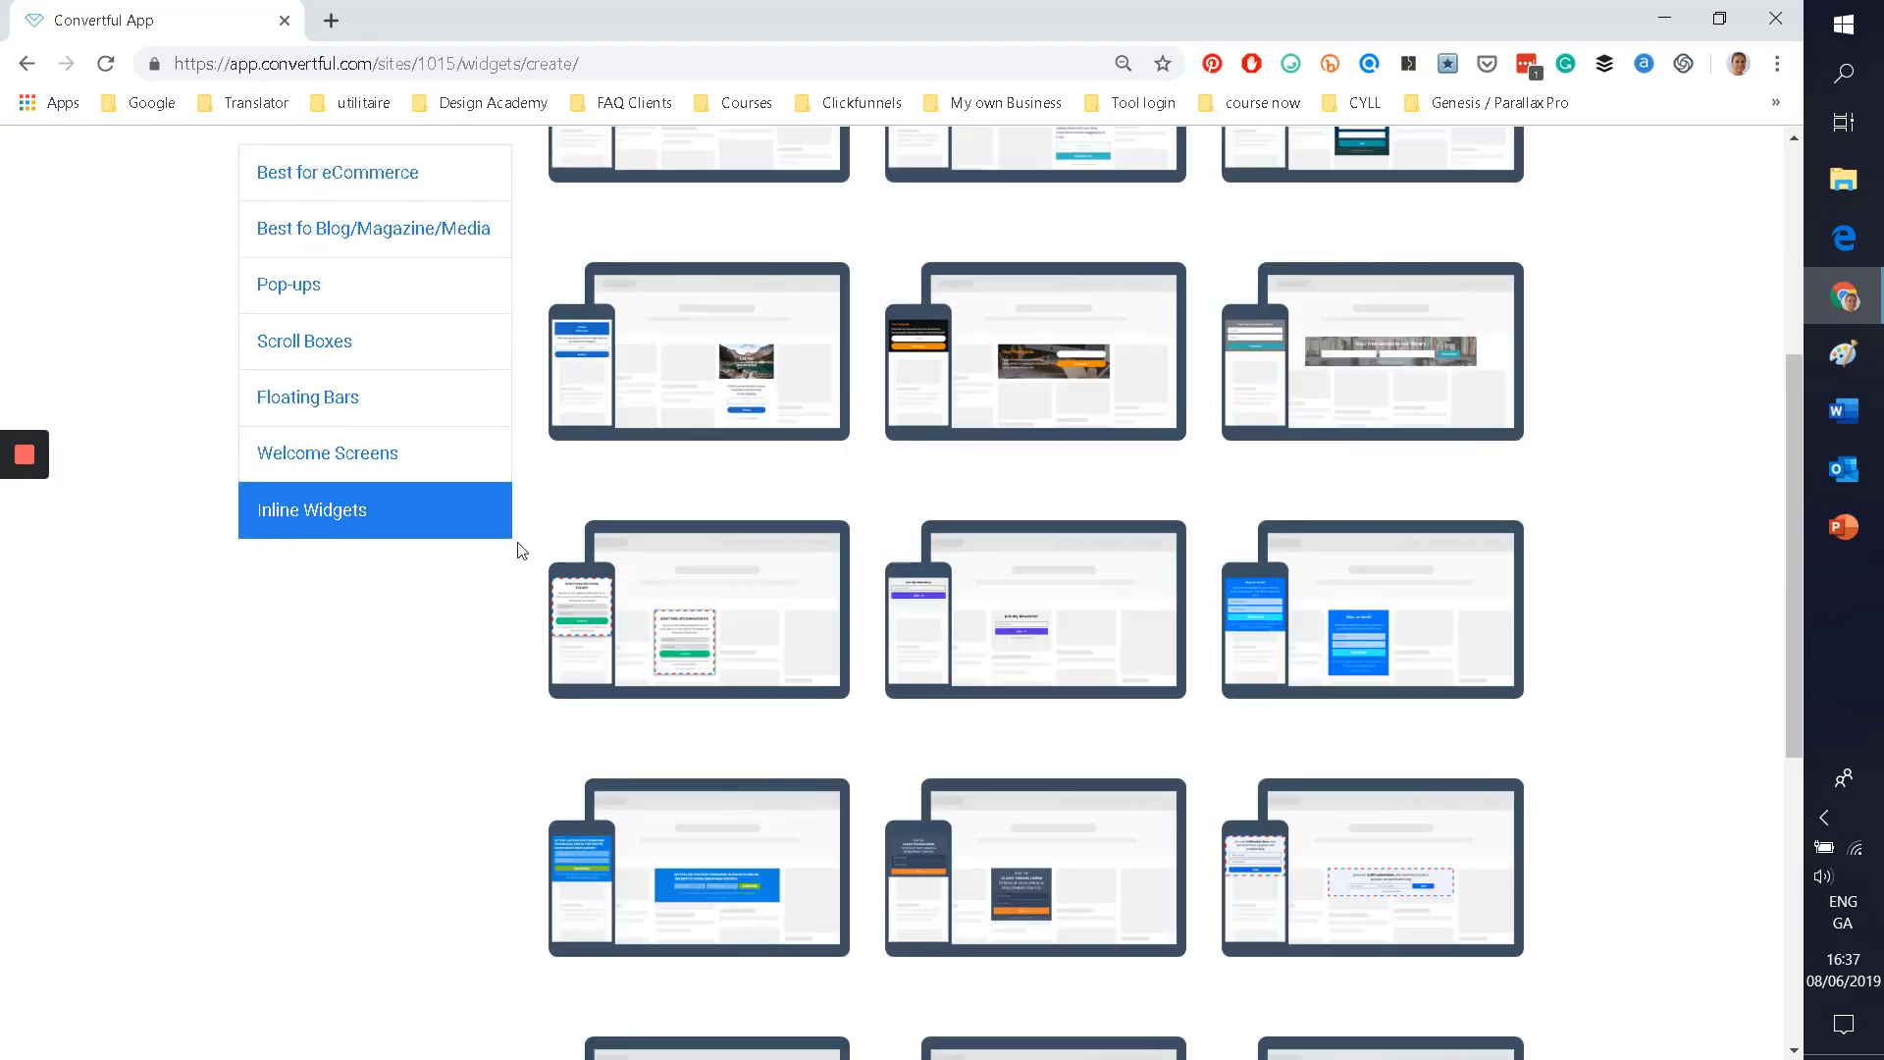
left_click(1372, 379)
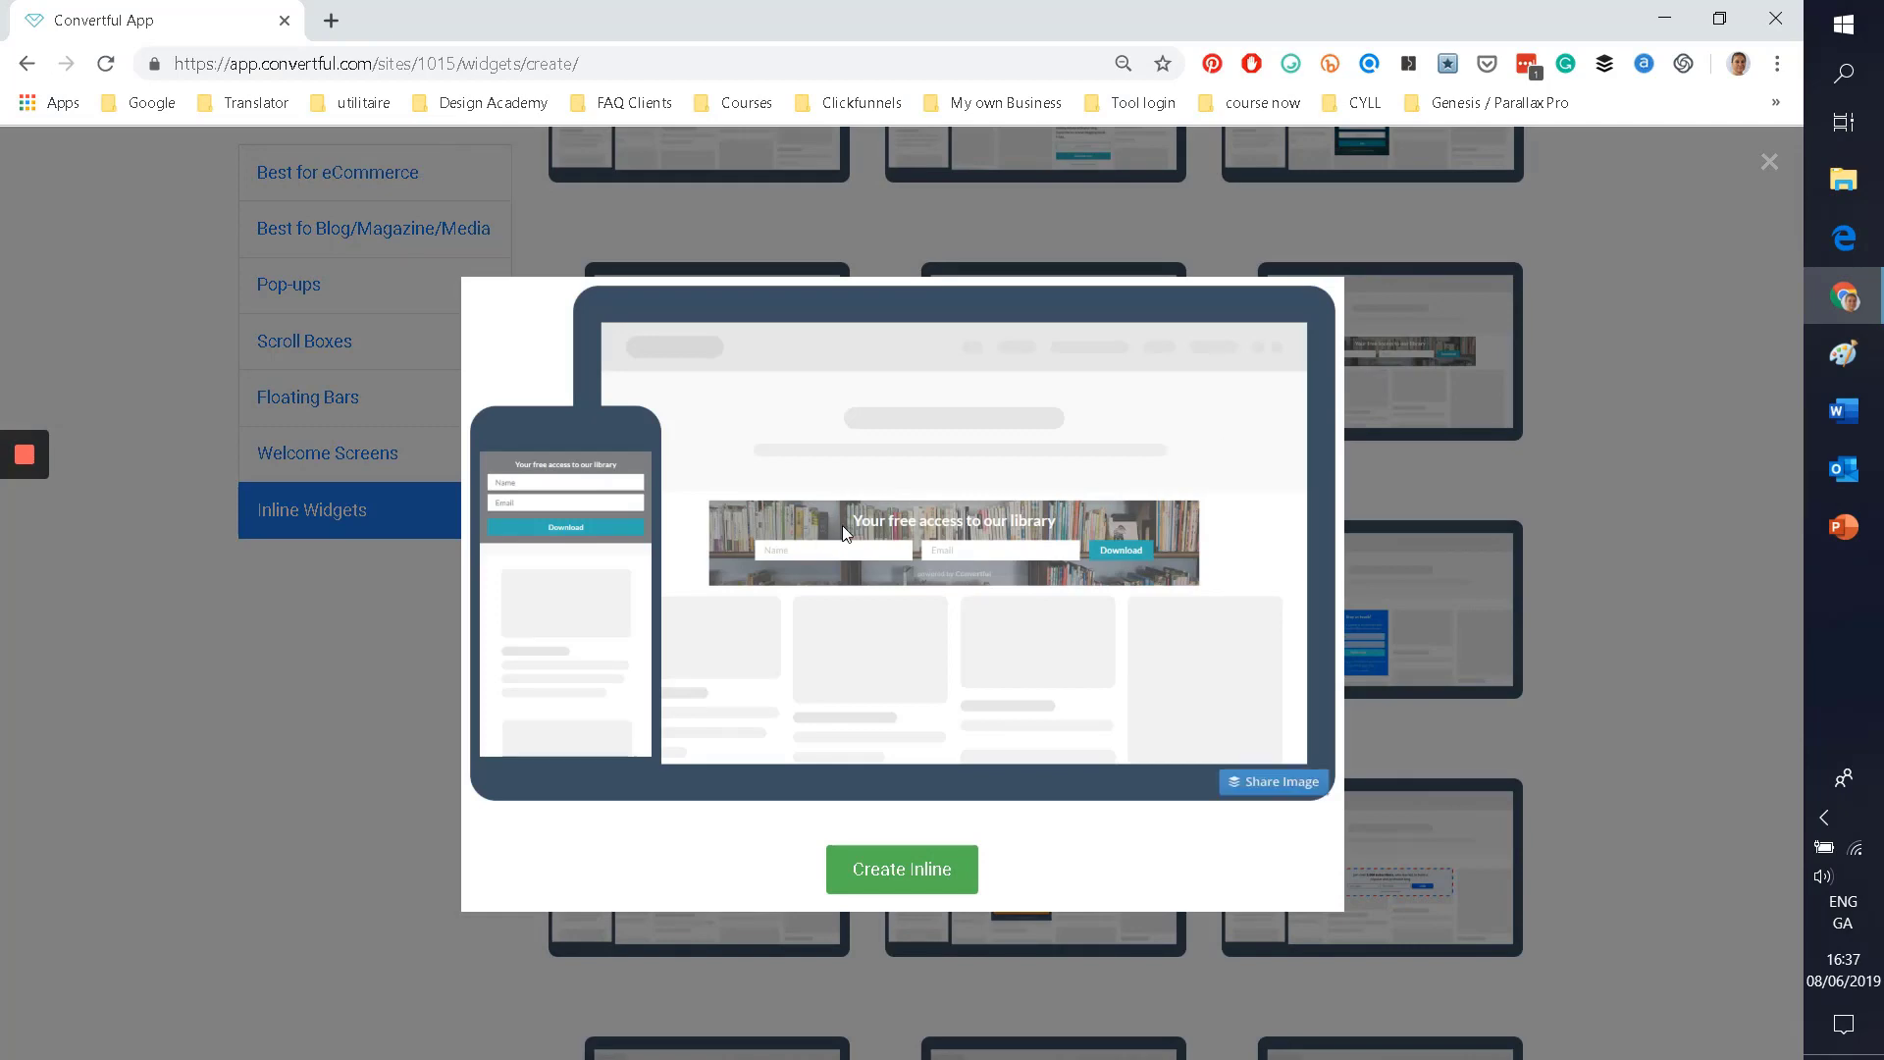
left_click(1601, 412)
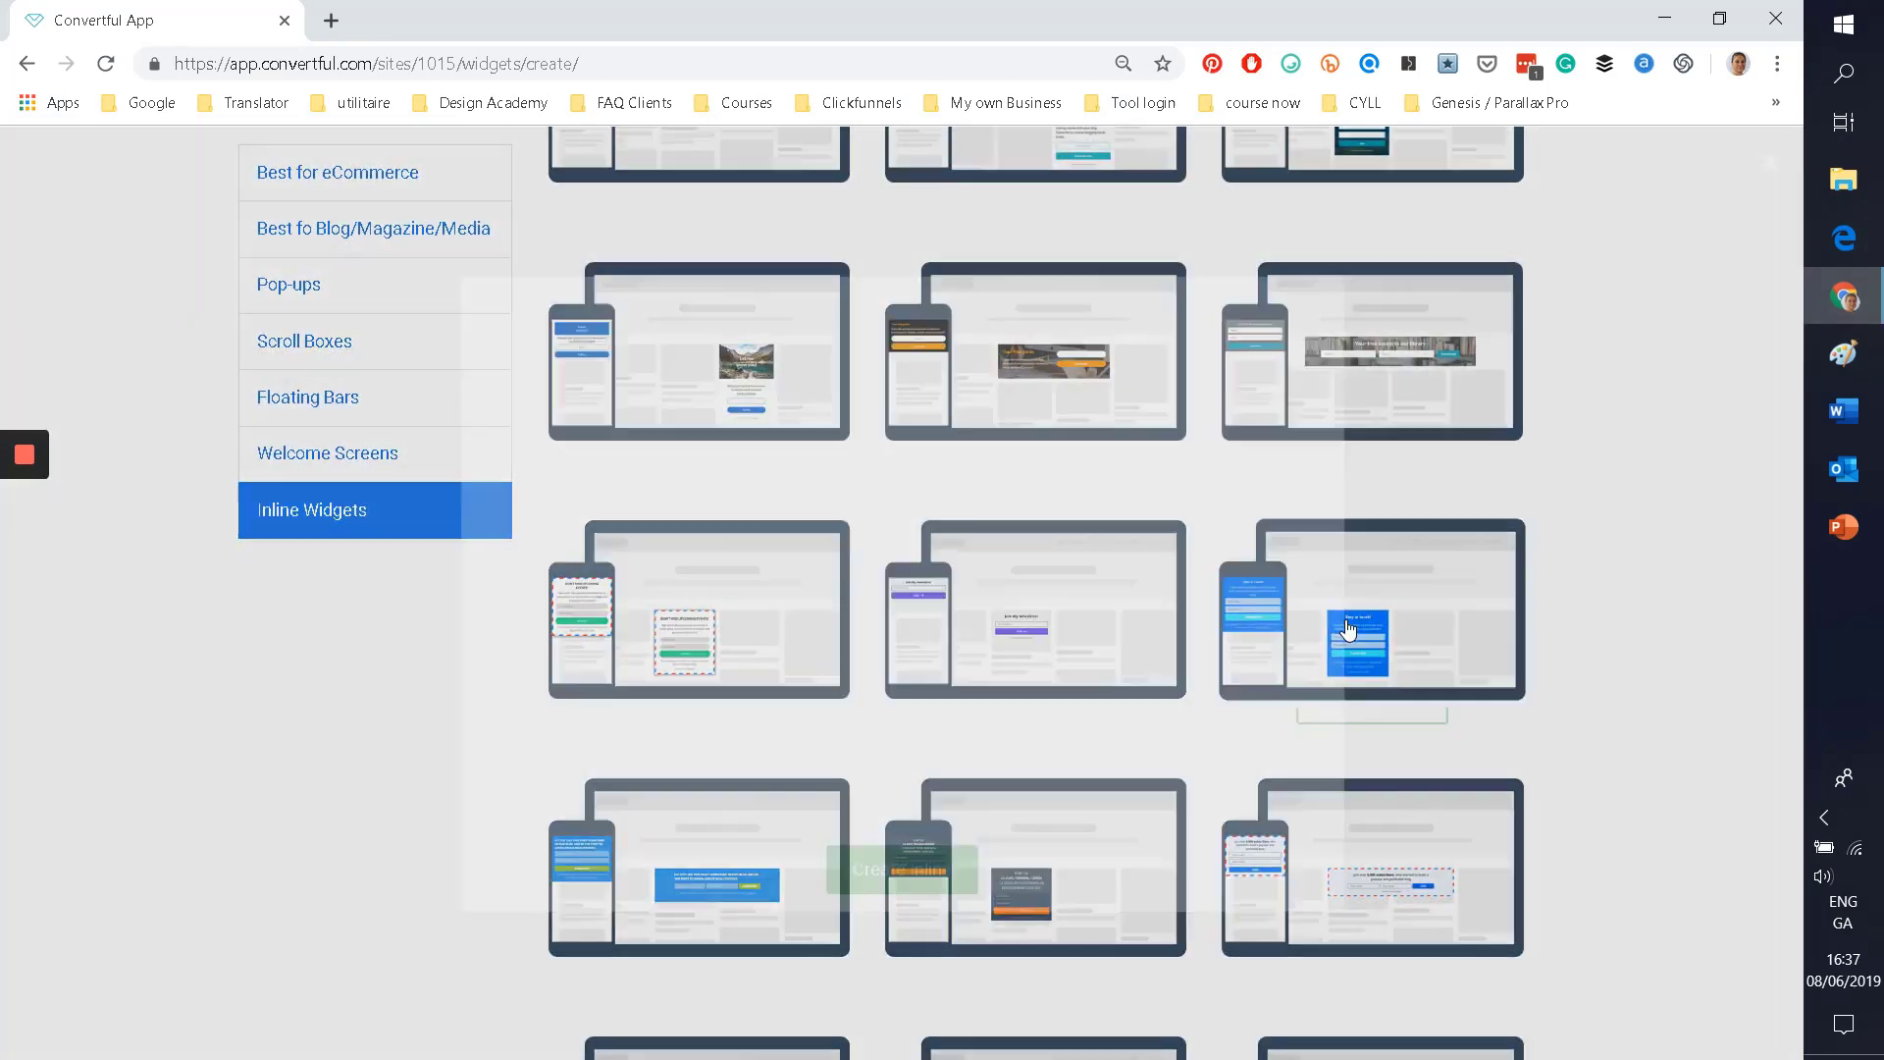
left_click(1354, 628)
left_click(282, 809)
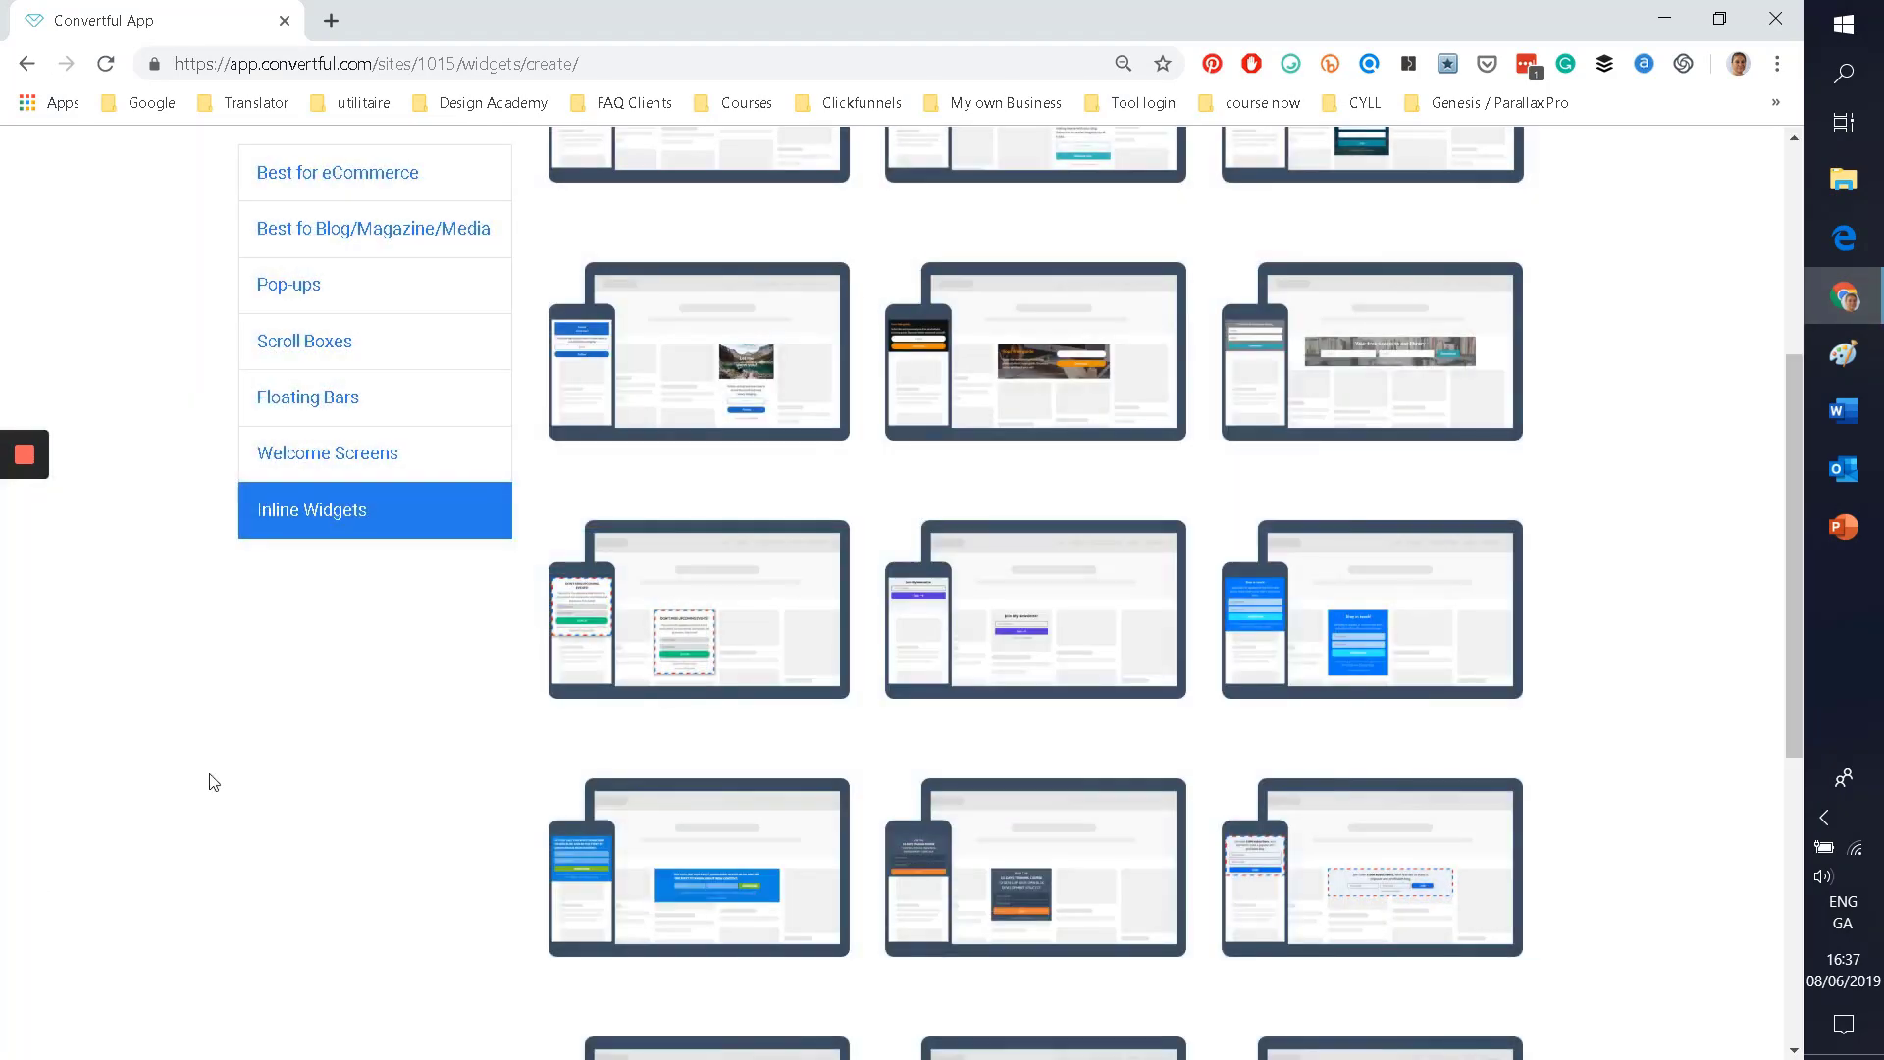
scroll(216, 776, "down", 5)
scroll(219, 769, "up", 10)
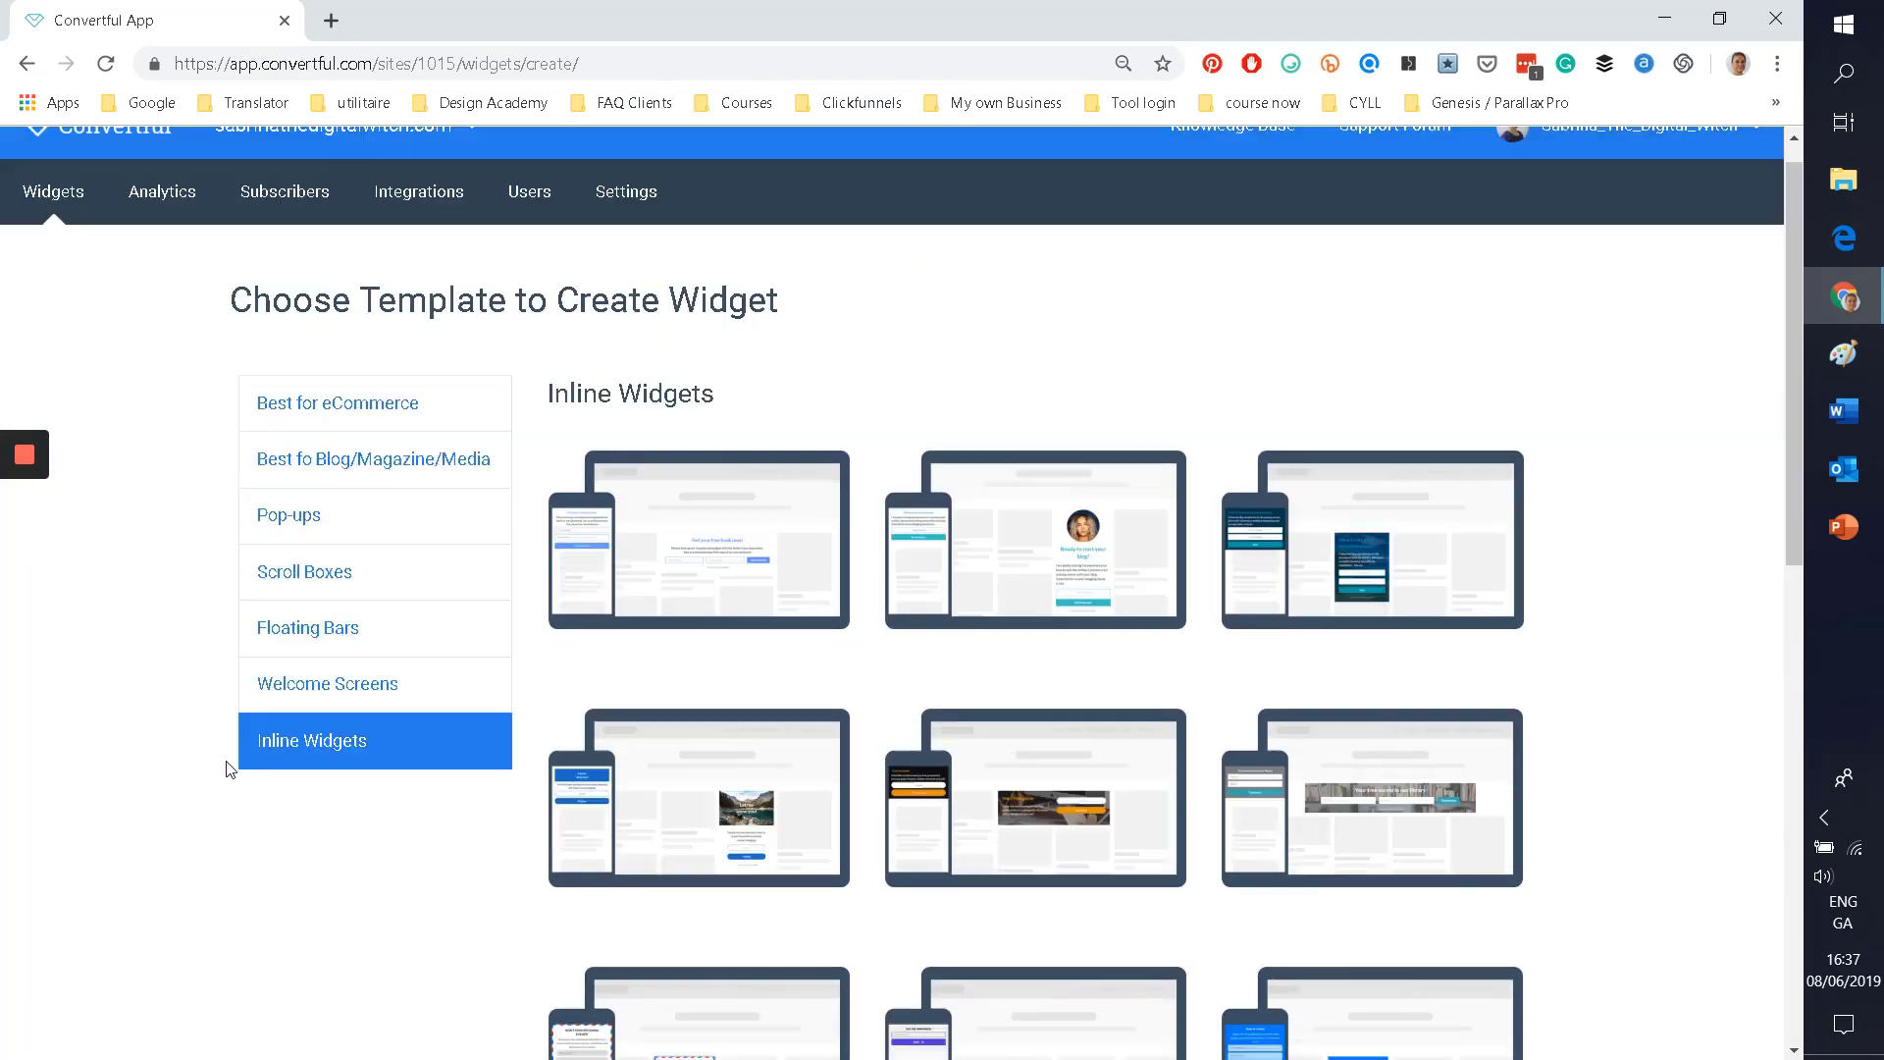
Step: Create Pop-up #31 from the first Spin-to-Win template under Best for eCommerce
mouse_move(61, 584)
left_click(304, 492)
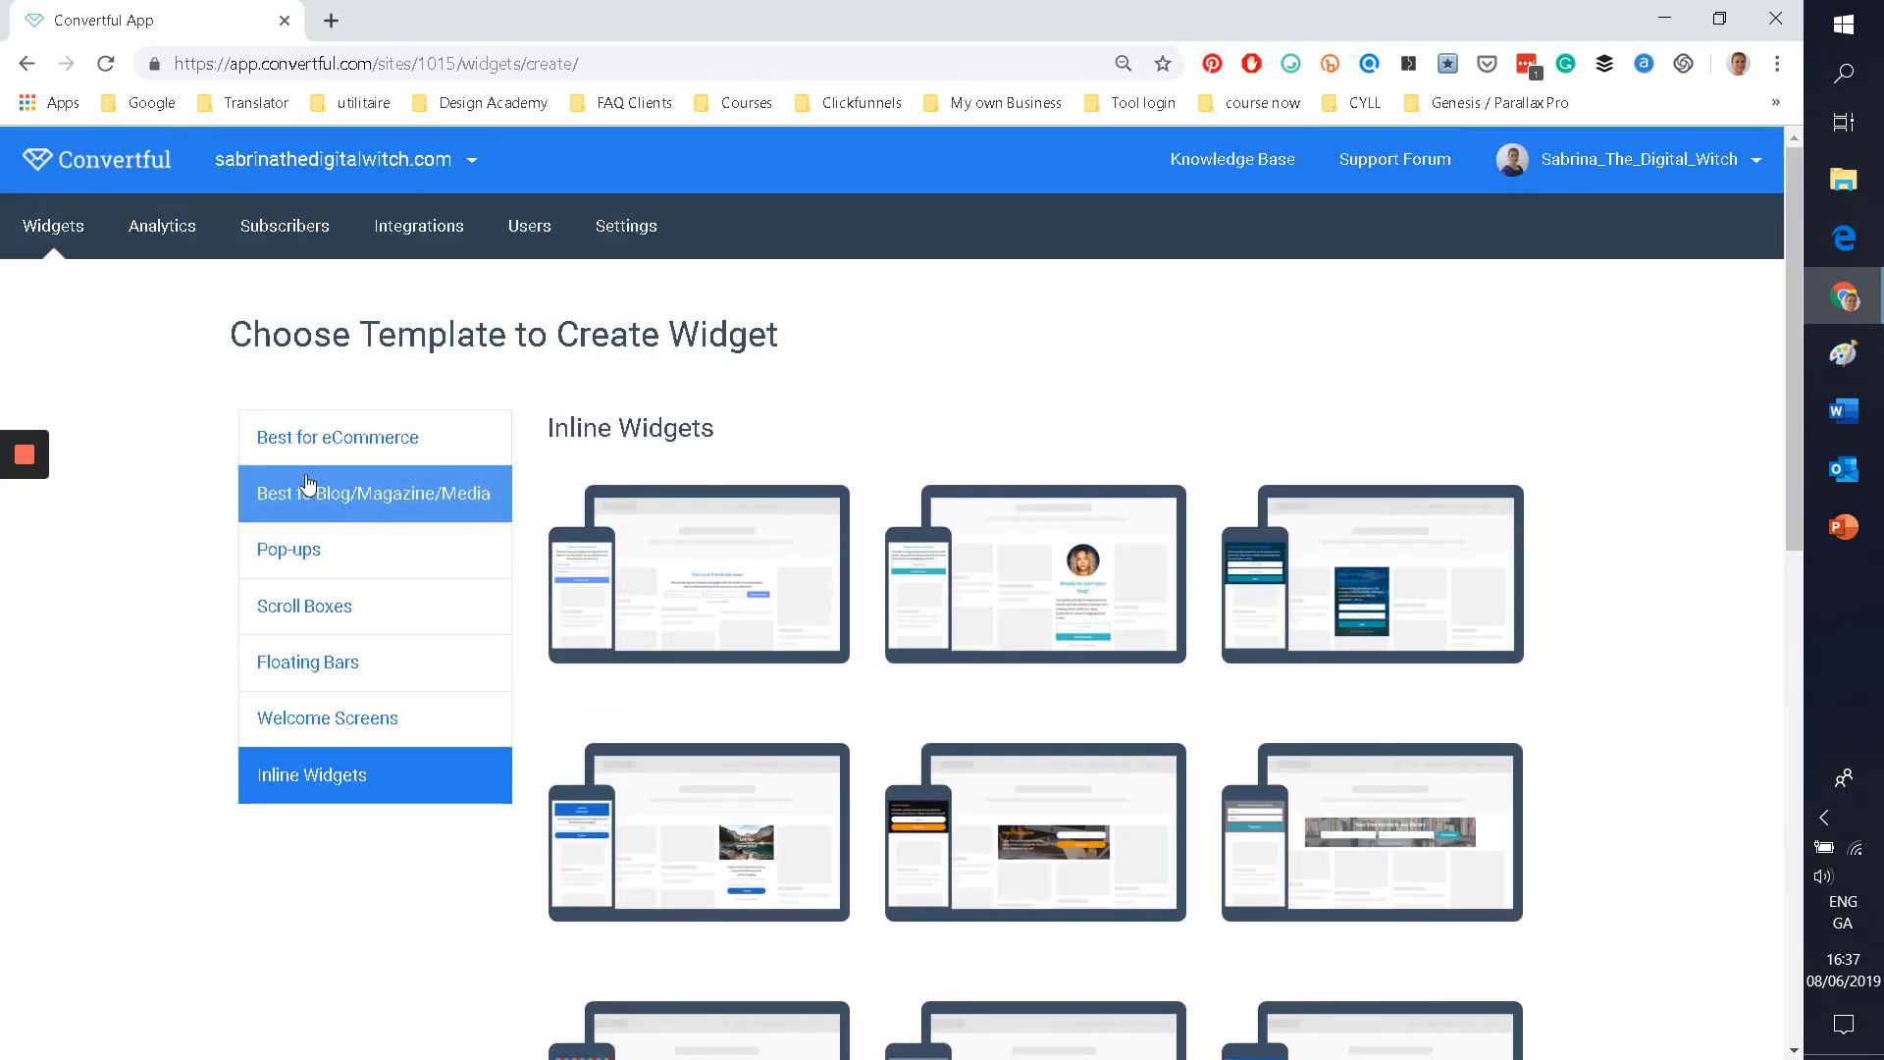
scroll(307, 485, "down", 1)
scroll(307, 486, "down", 5)
scroll(312, 529, "up", 5)
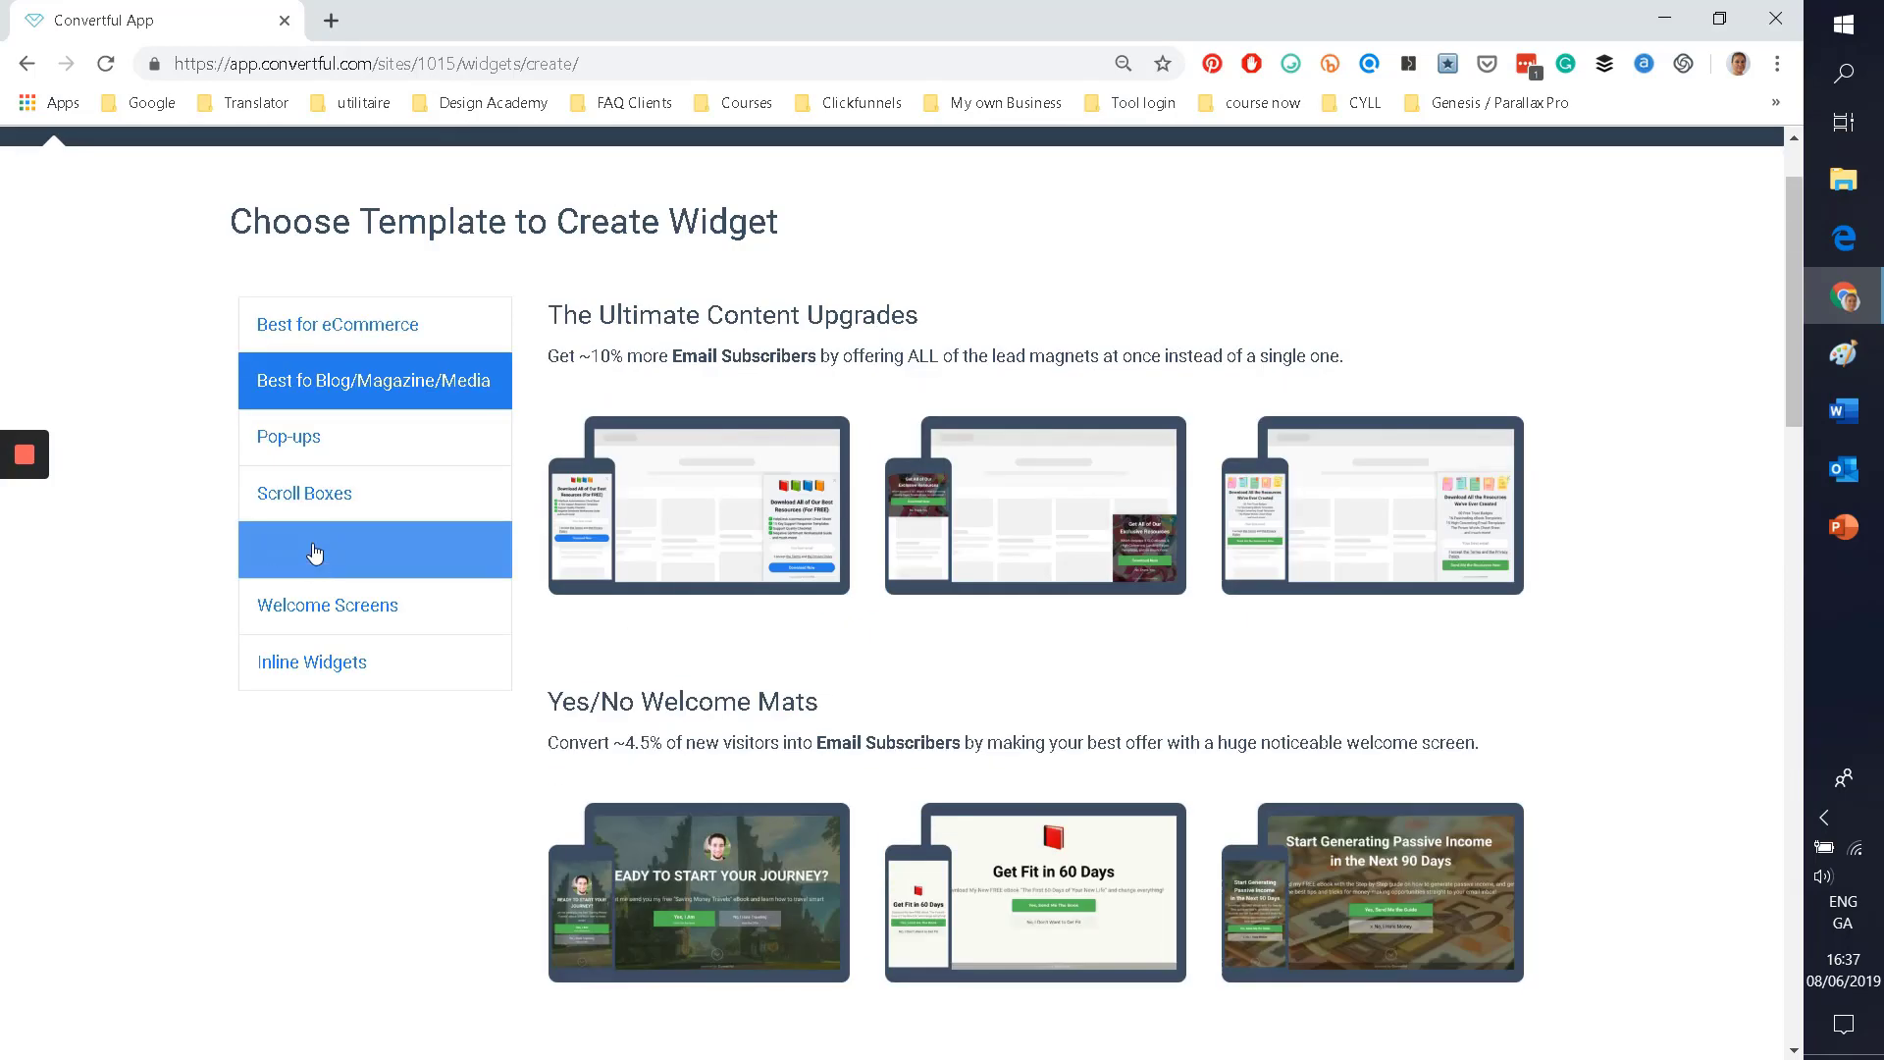
left_click(324, 338)
scroll(168, 687, "down", 4)
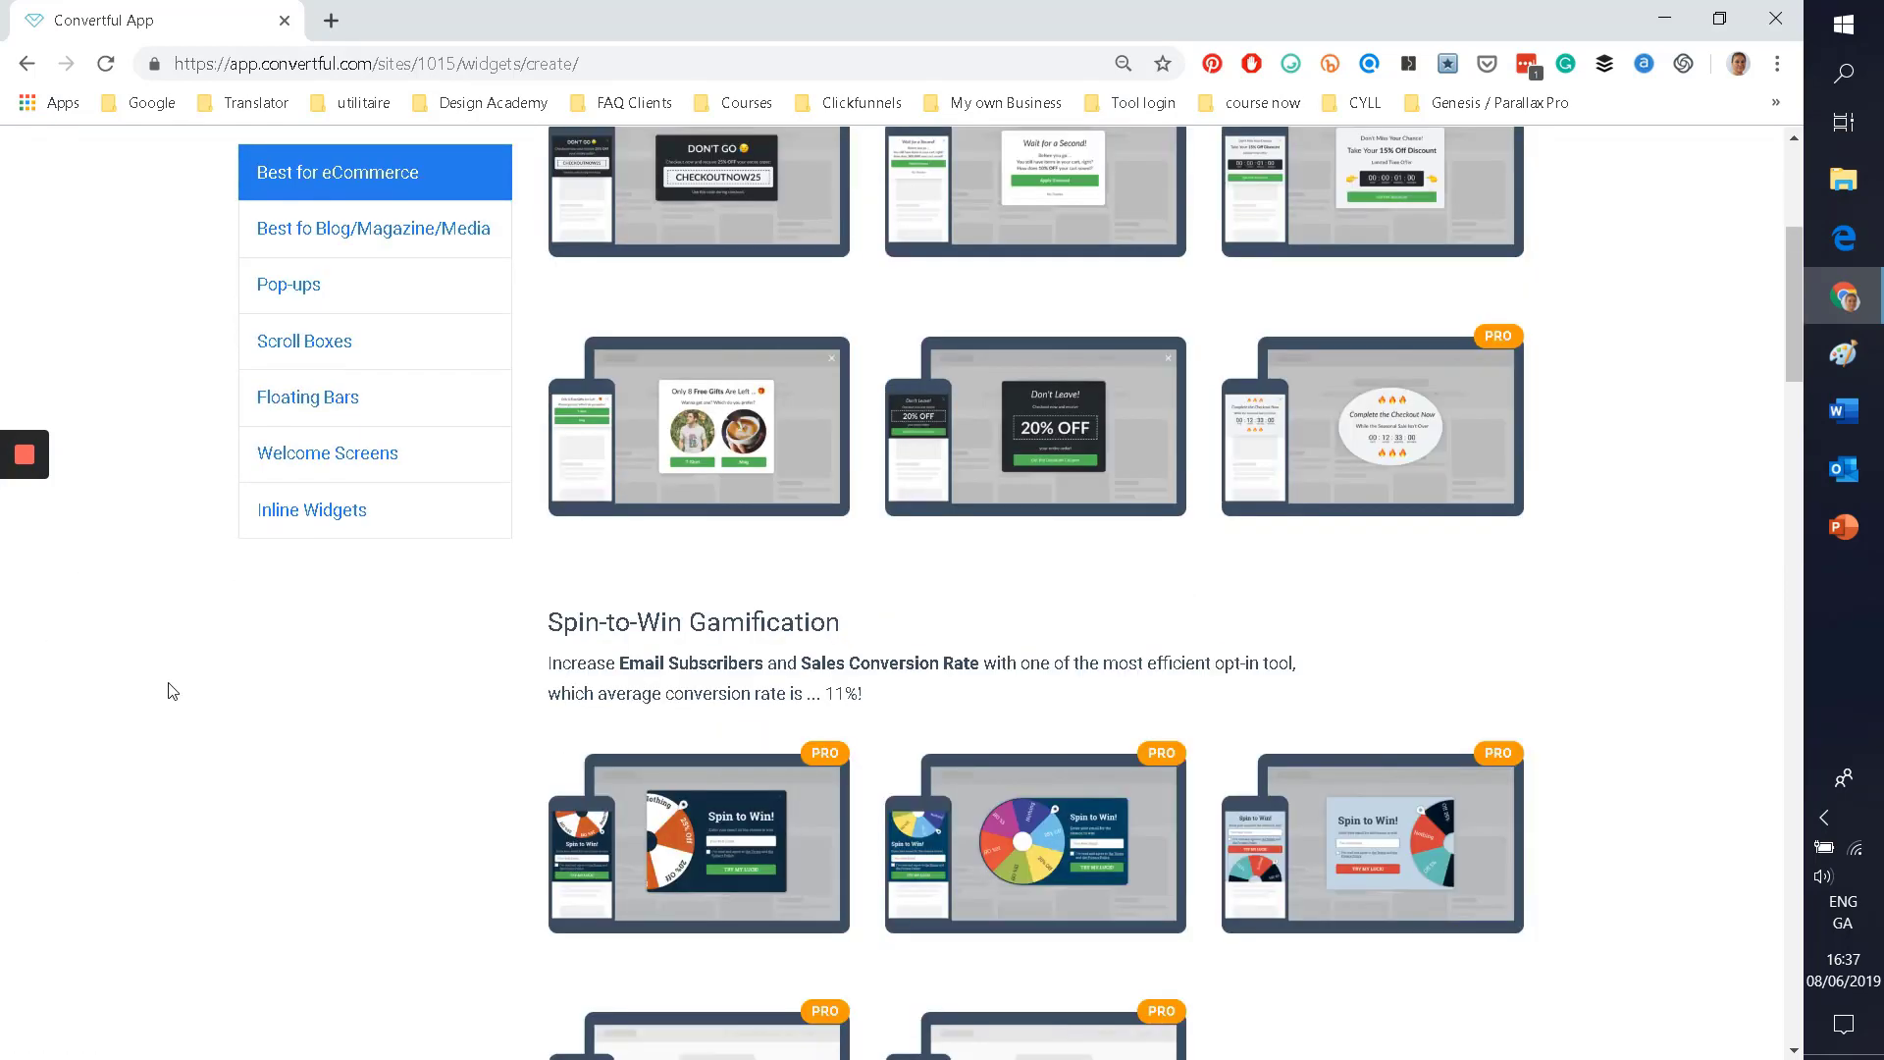
scroll(167, 691, "down", 3)
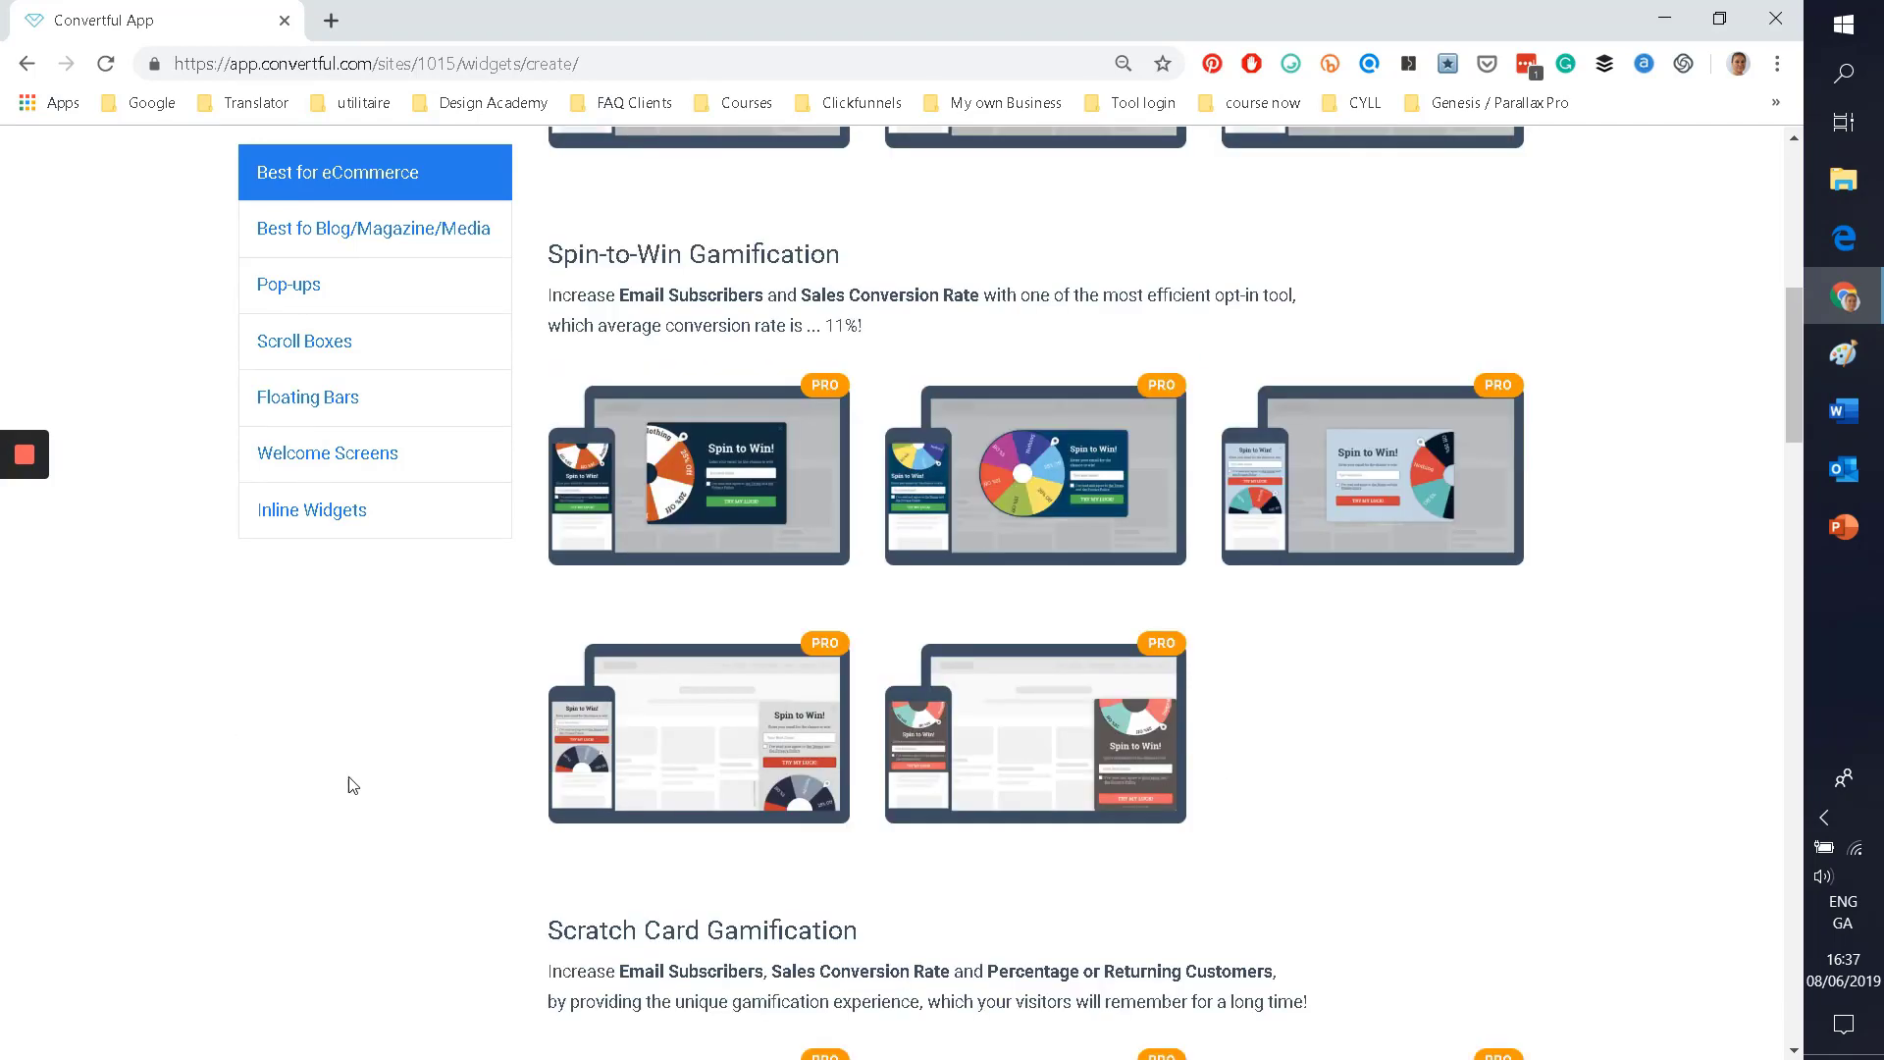
left_click(700, 482)
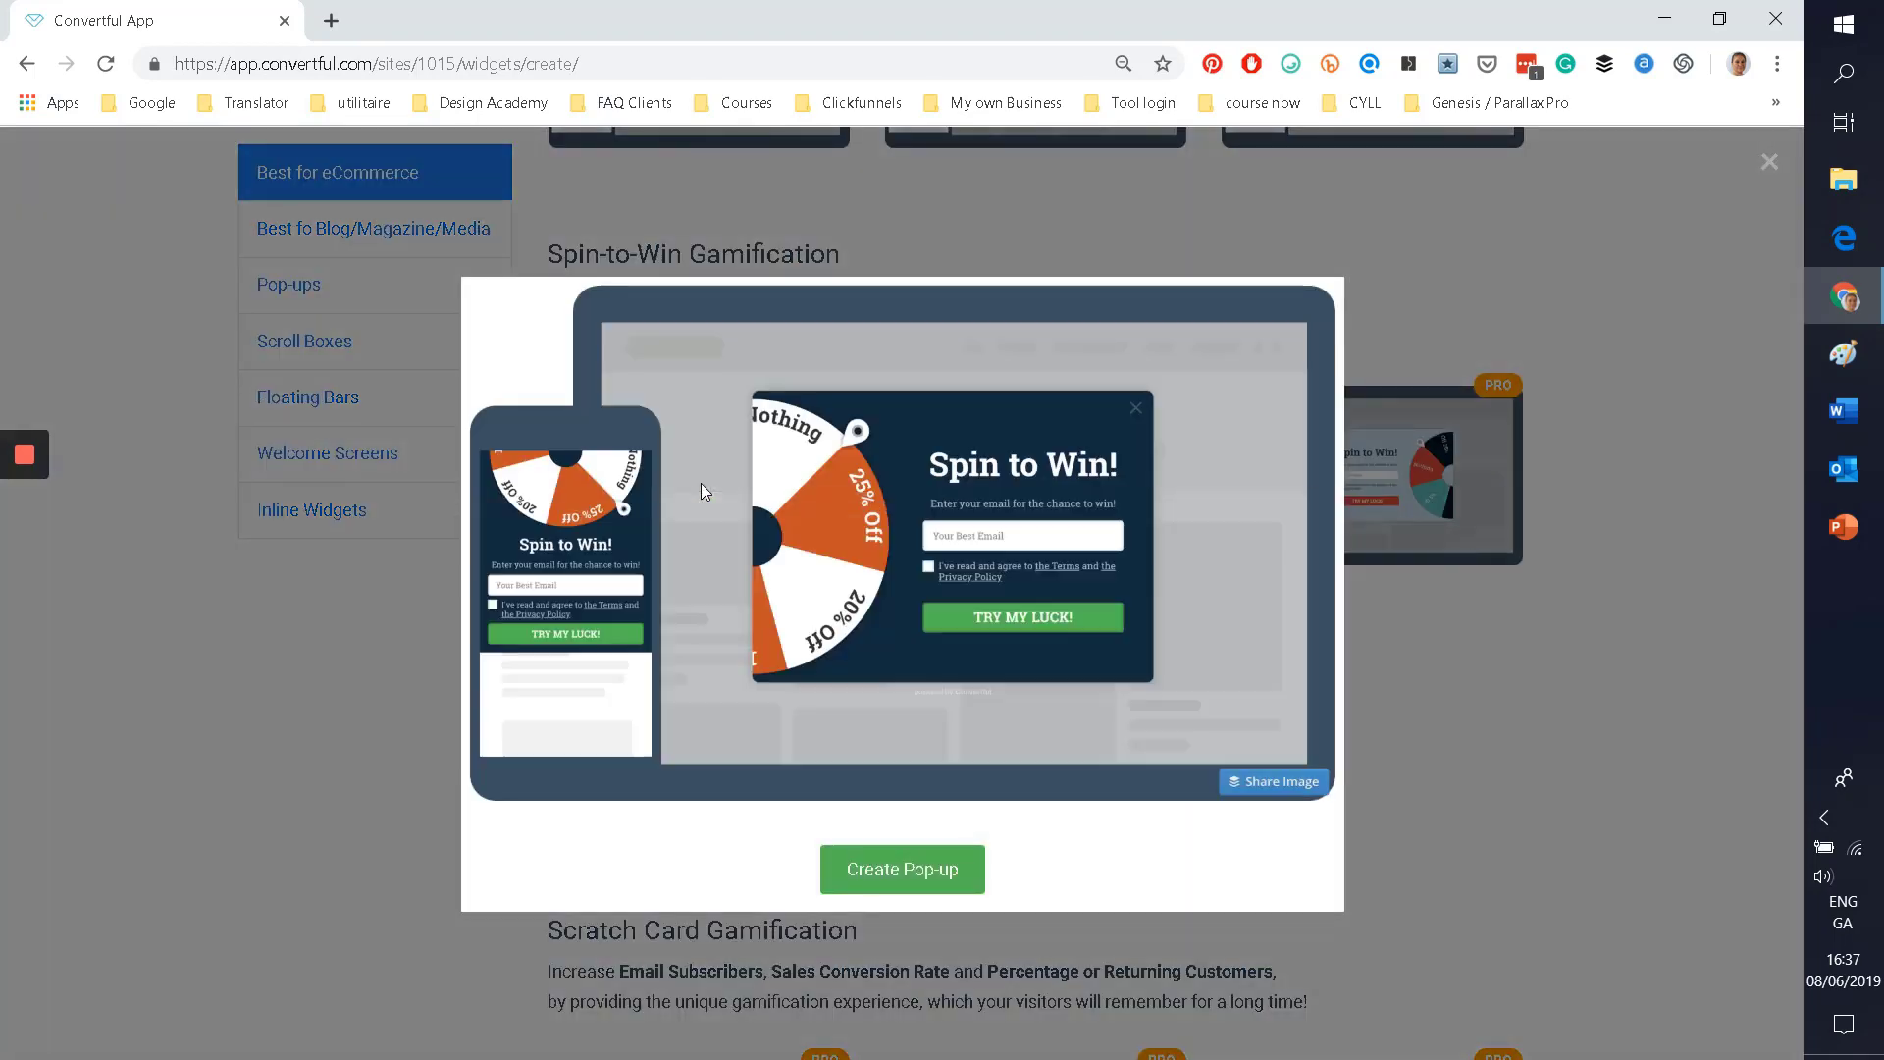
left_click(886, 867)
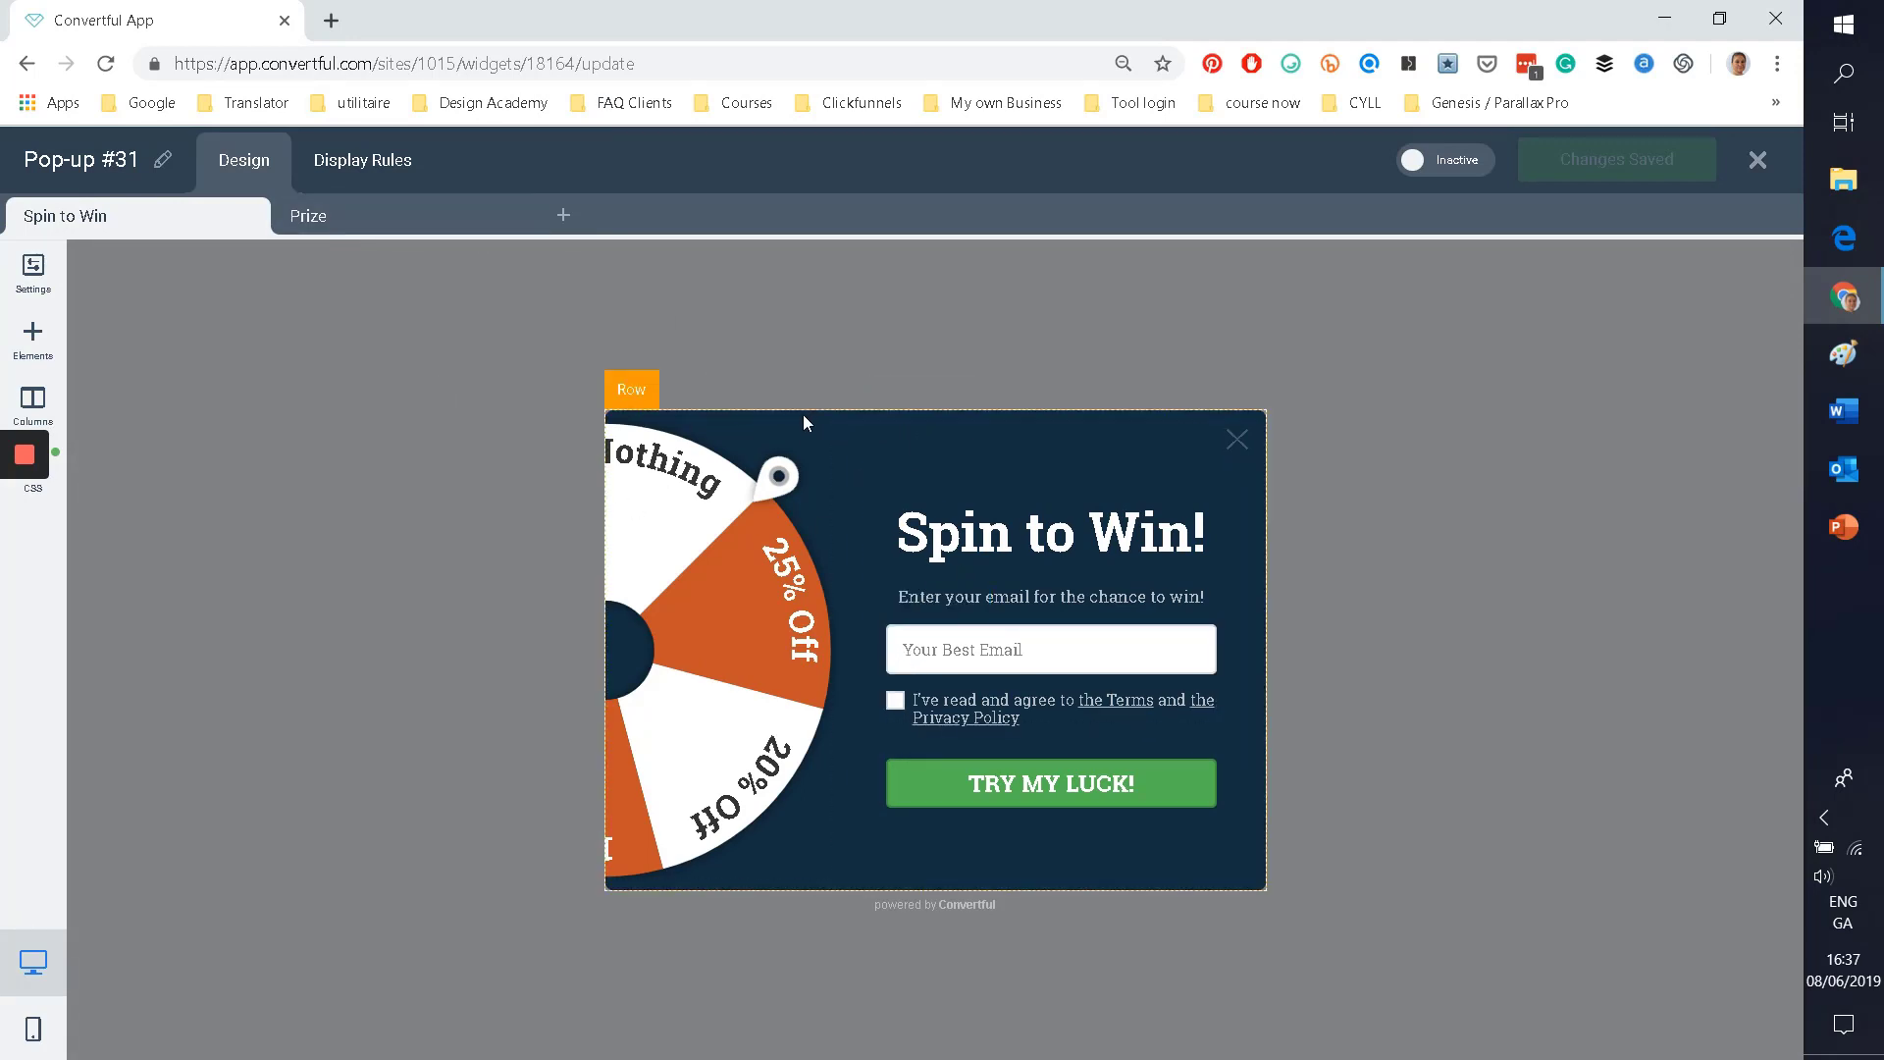
Step: Set the pop-up background to blue #2525c2 and bring up the wheel's prize settings
left_click(18, 277)
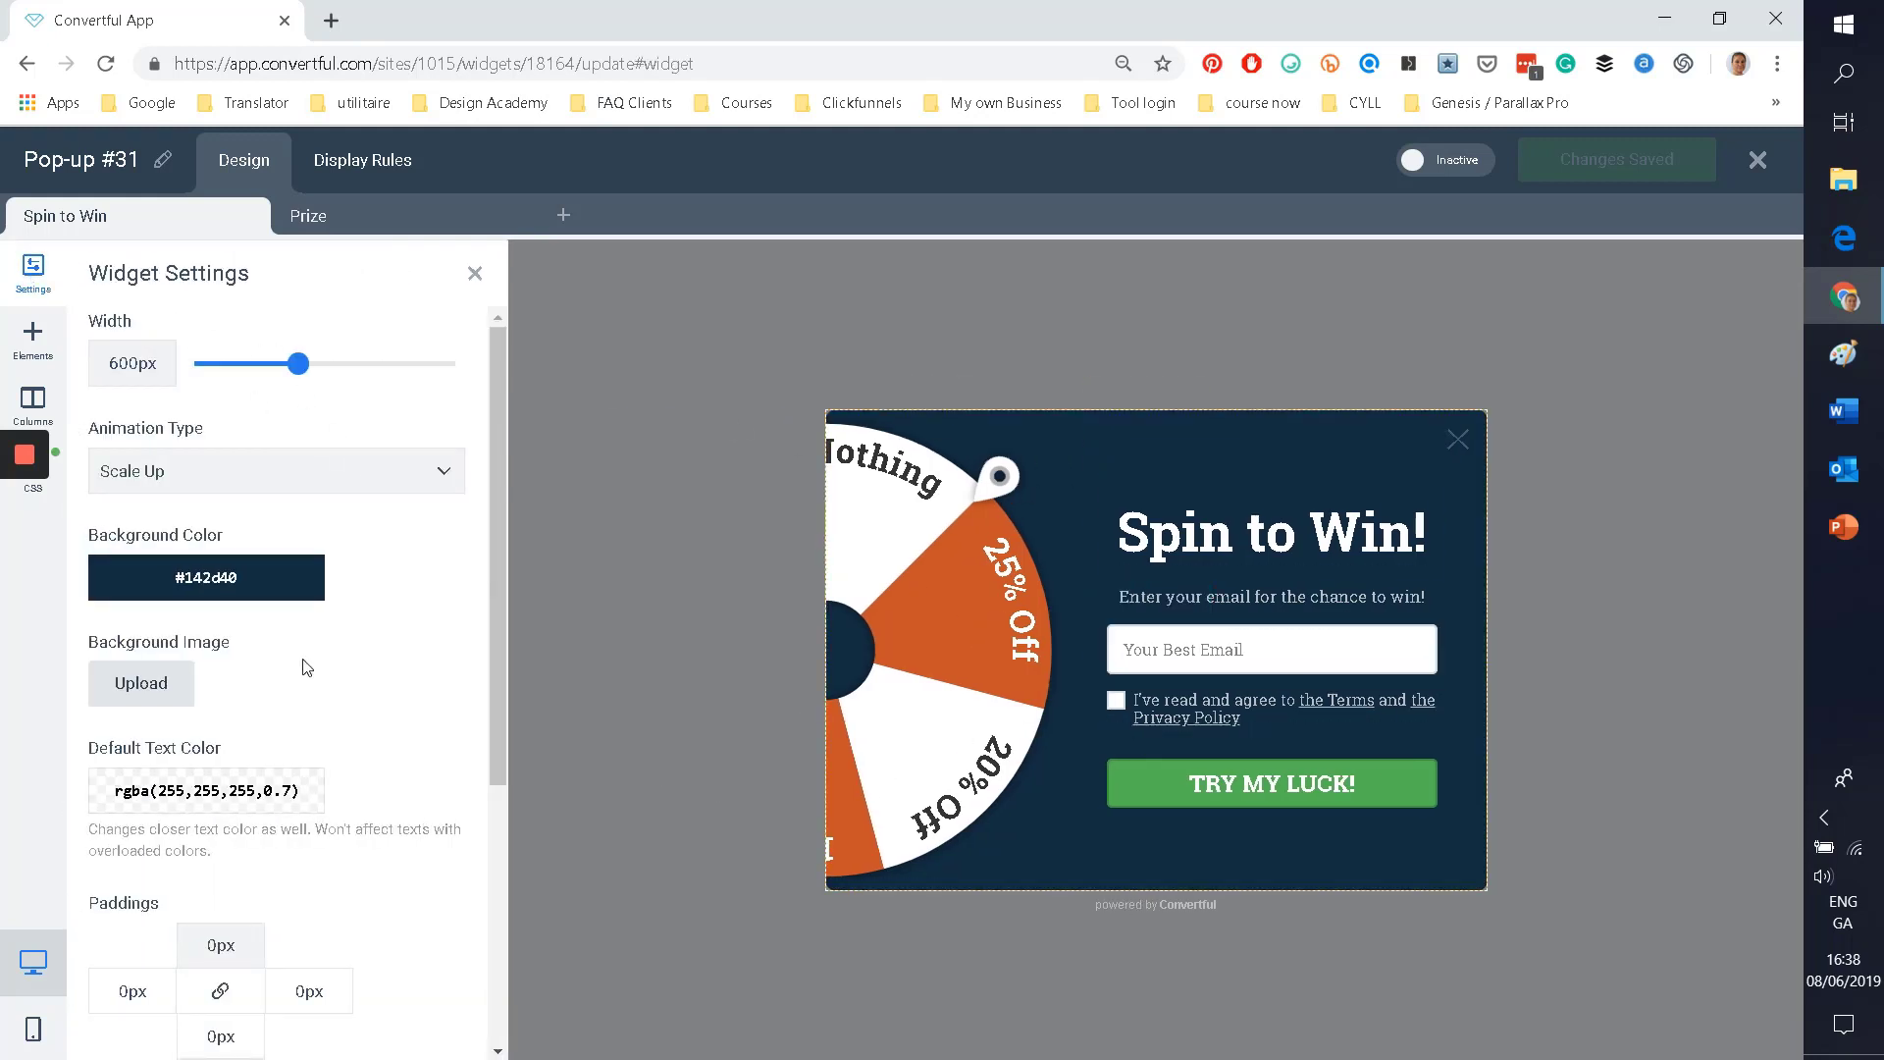
left_click(209, 577)
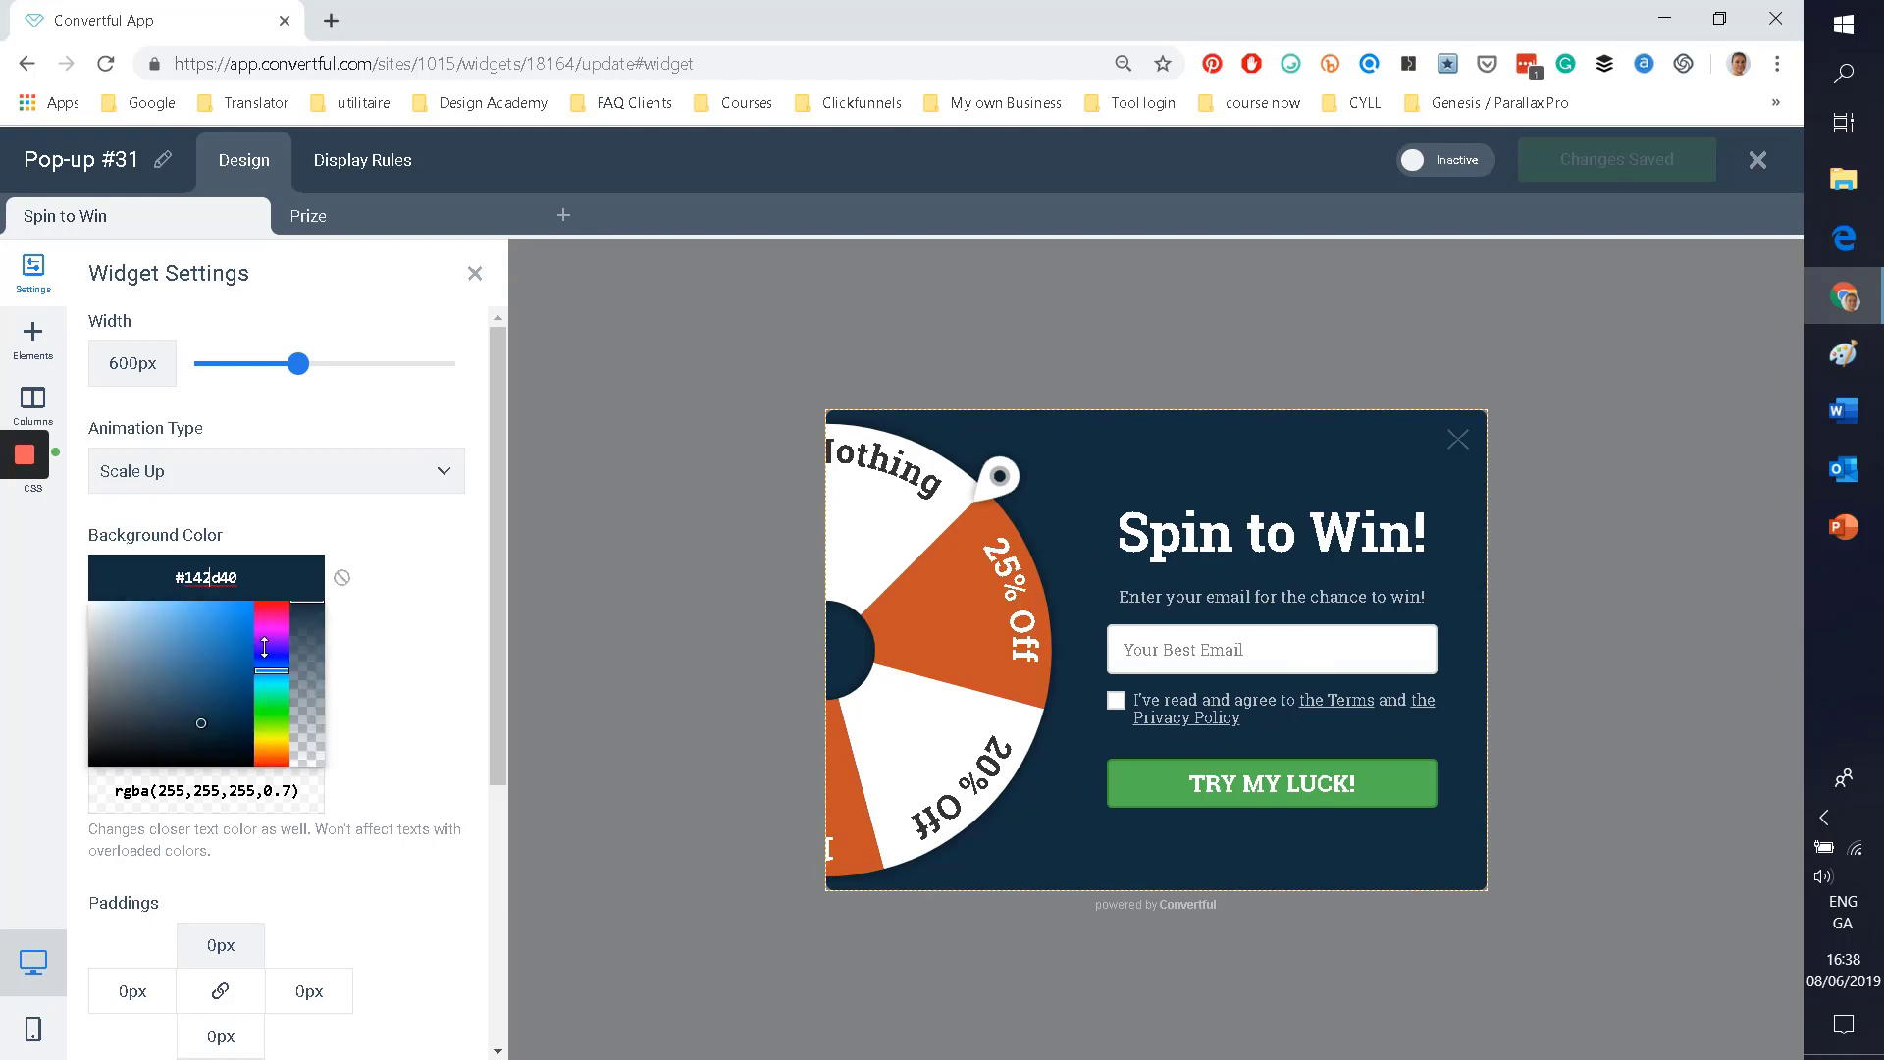
left_click(272, 736)
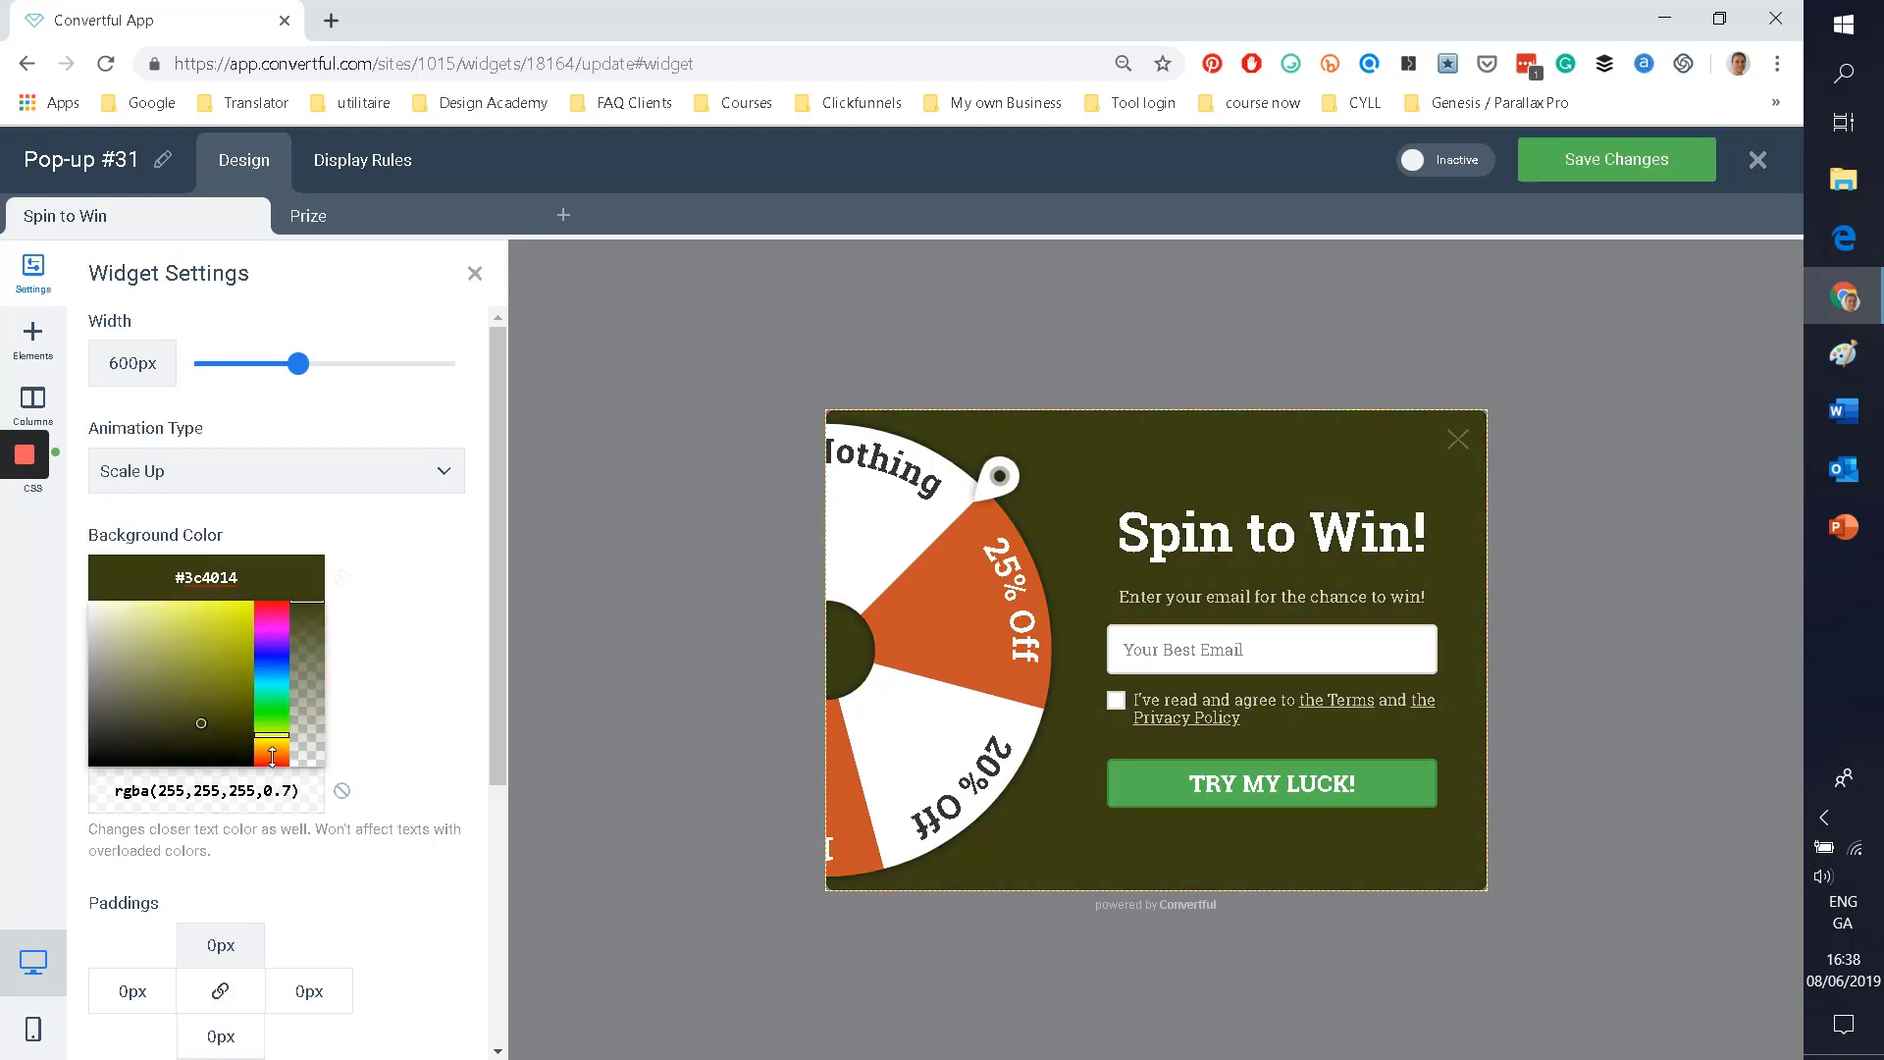
left_click(272, 754)
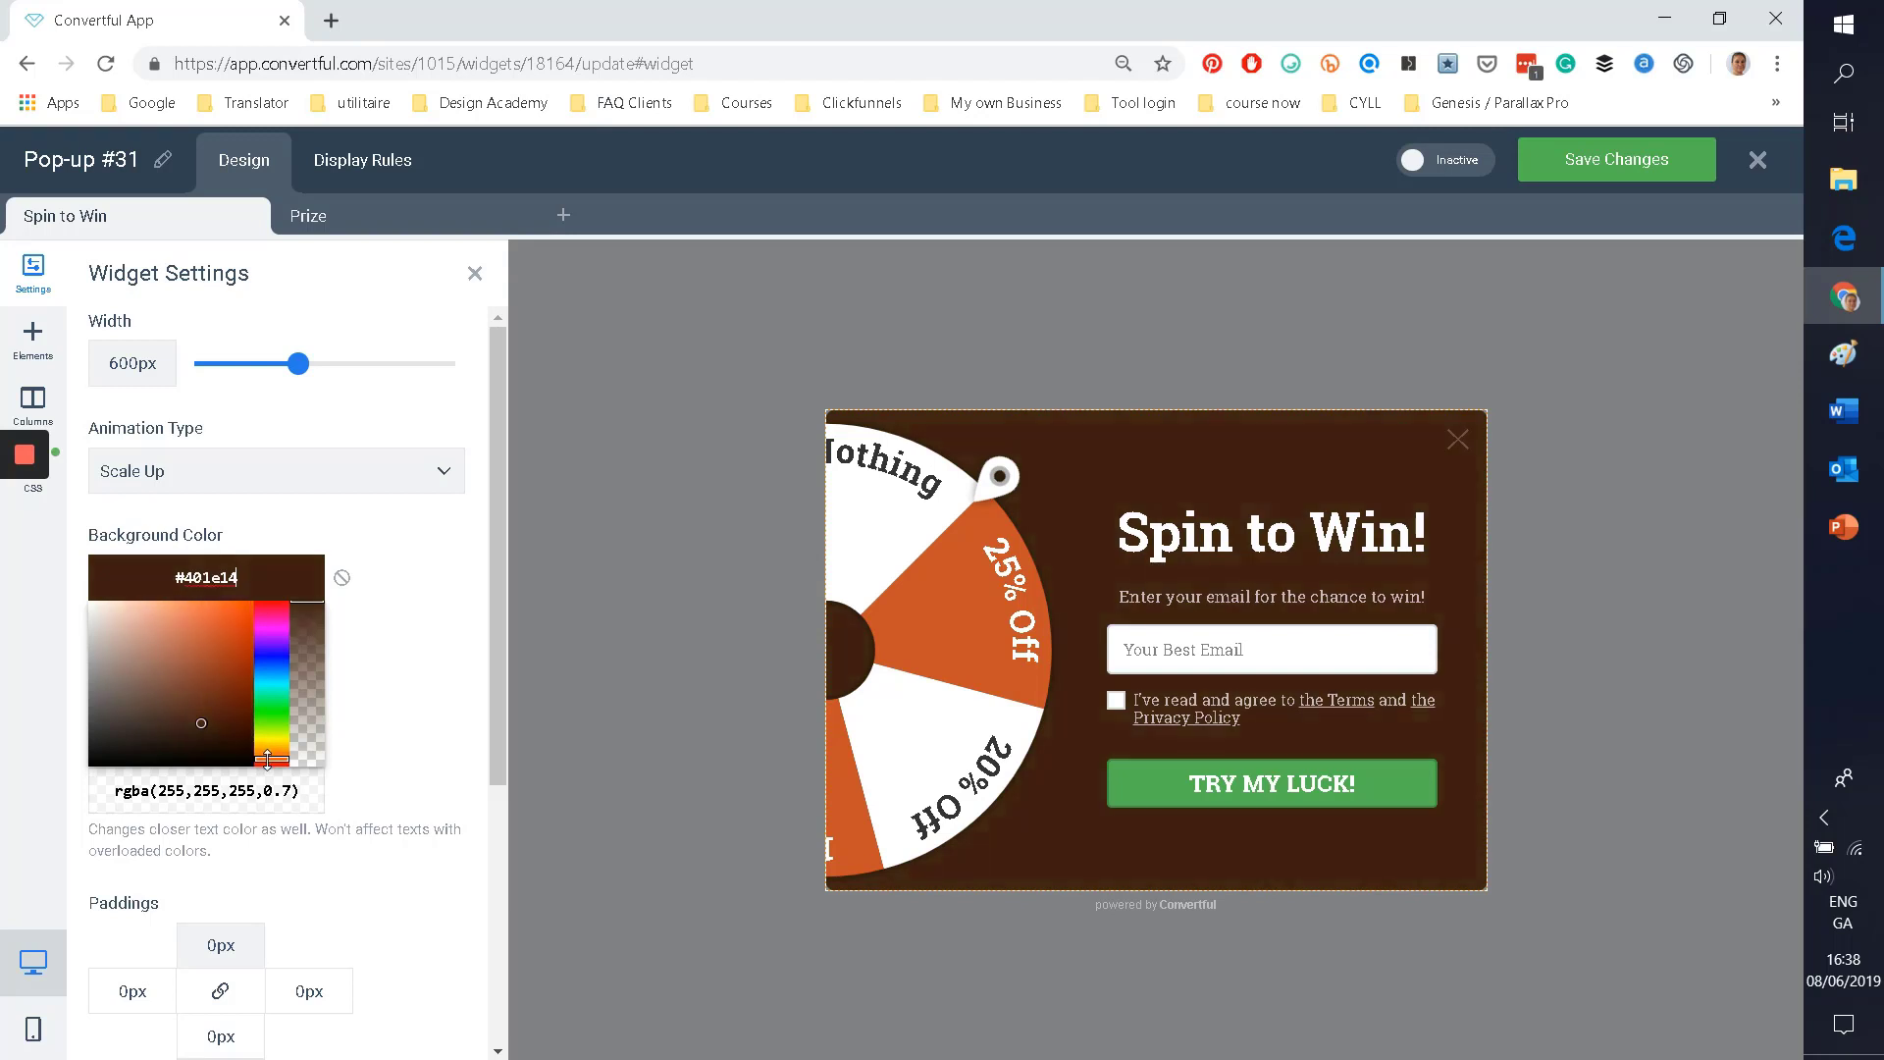
left_click(201, 648)
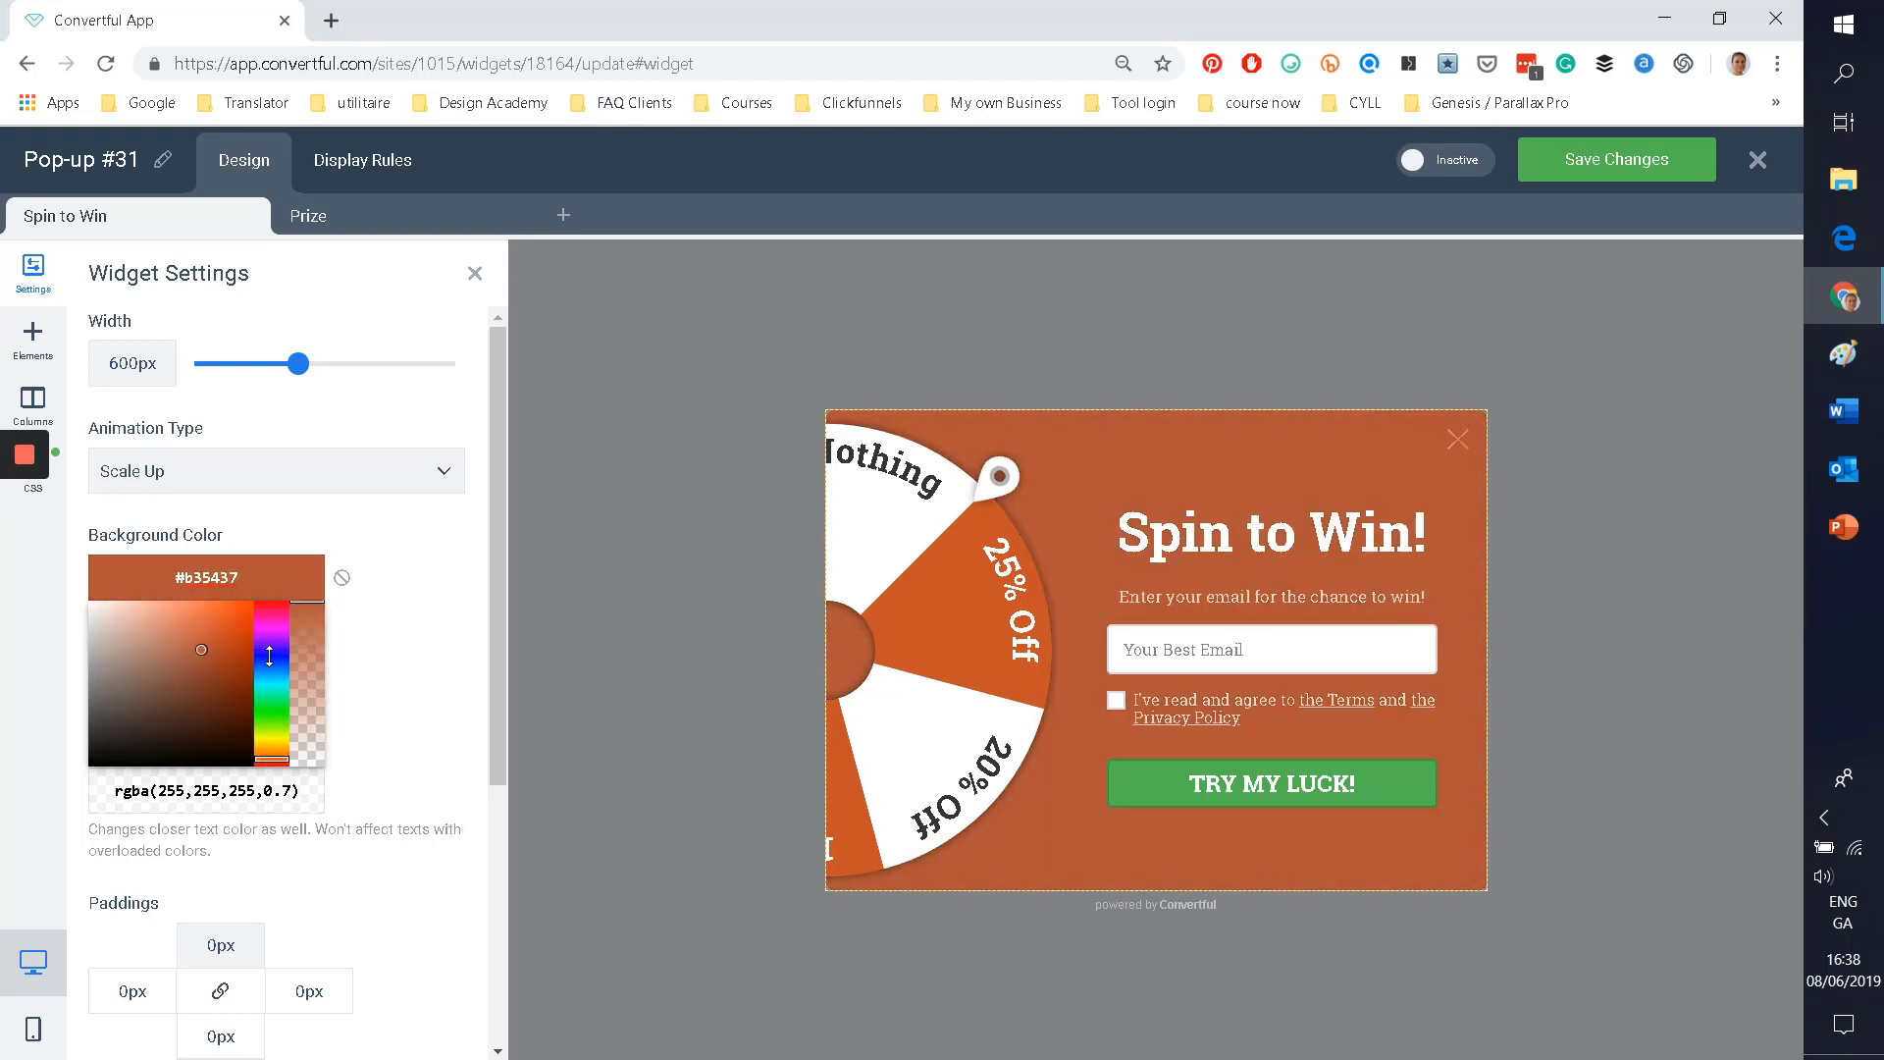
left_click(272, 654)
left_click(222, 656)
left_click(222, 640)
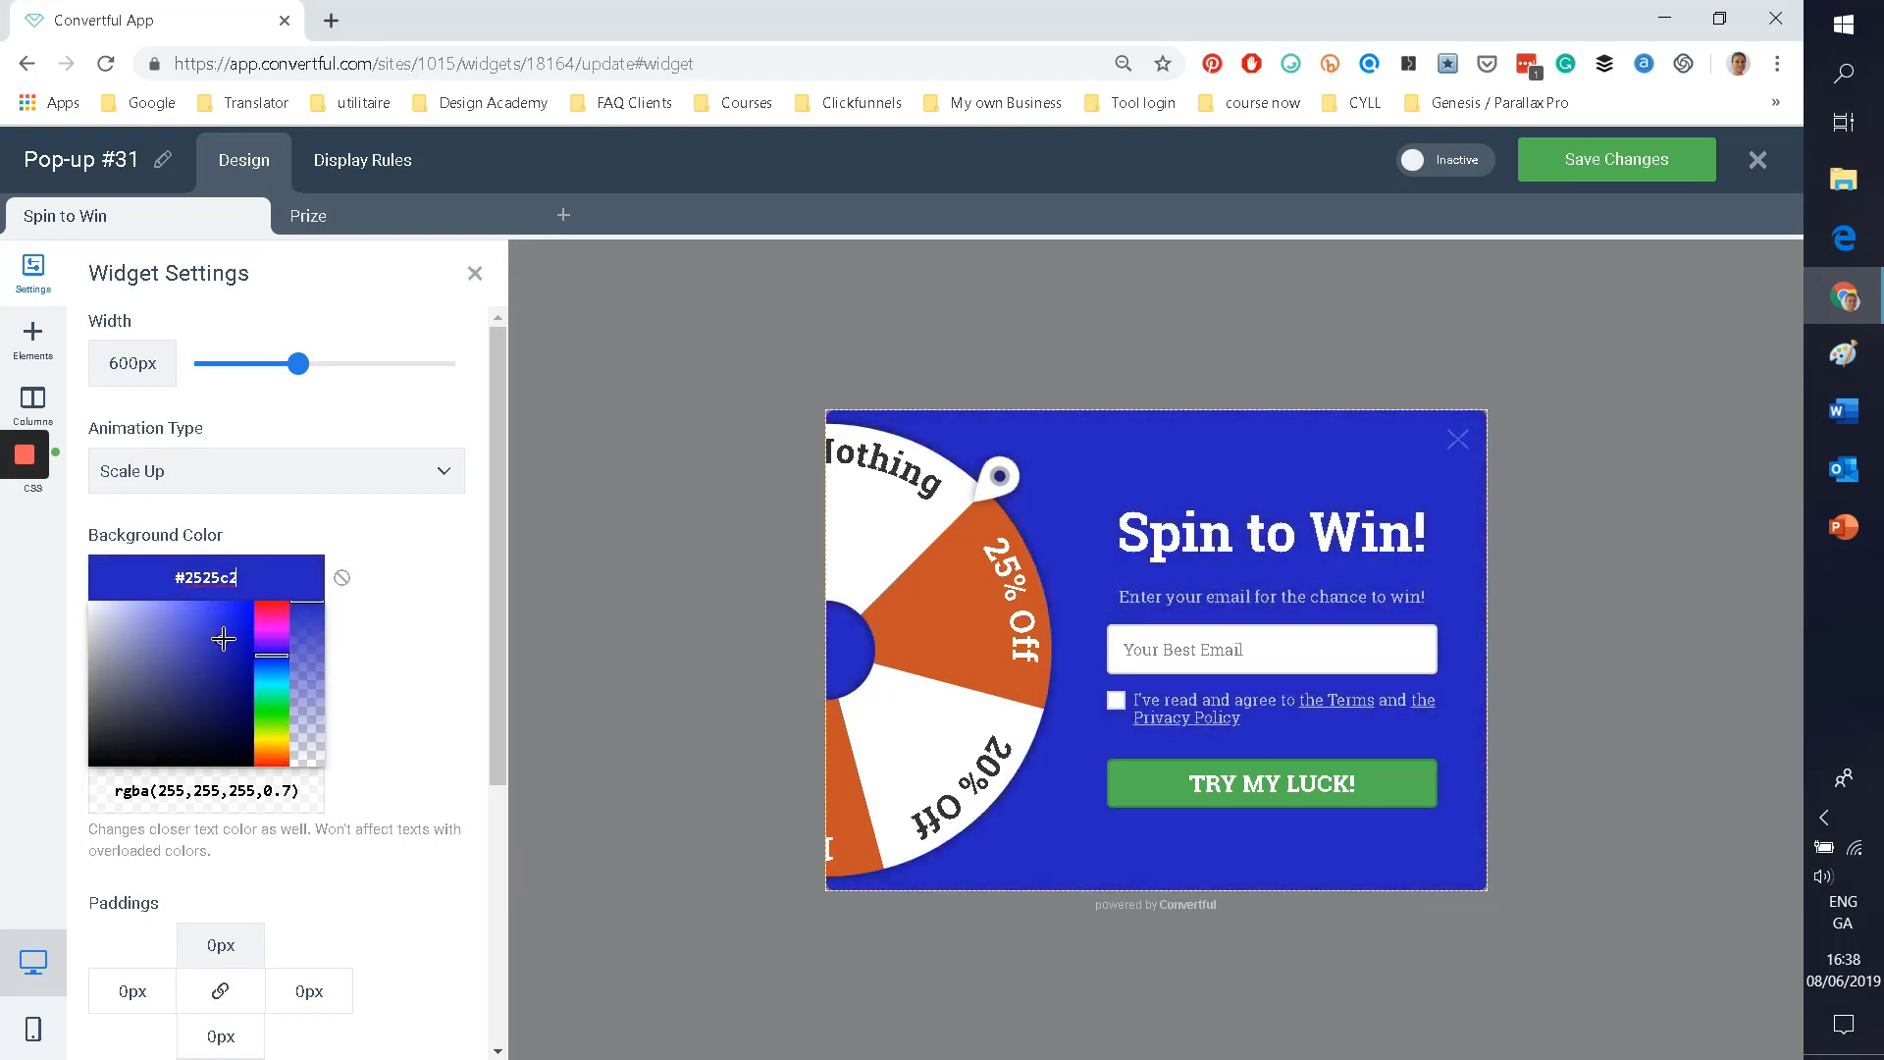
left_click(953, 579)
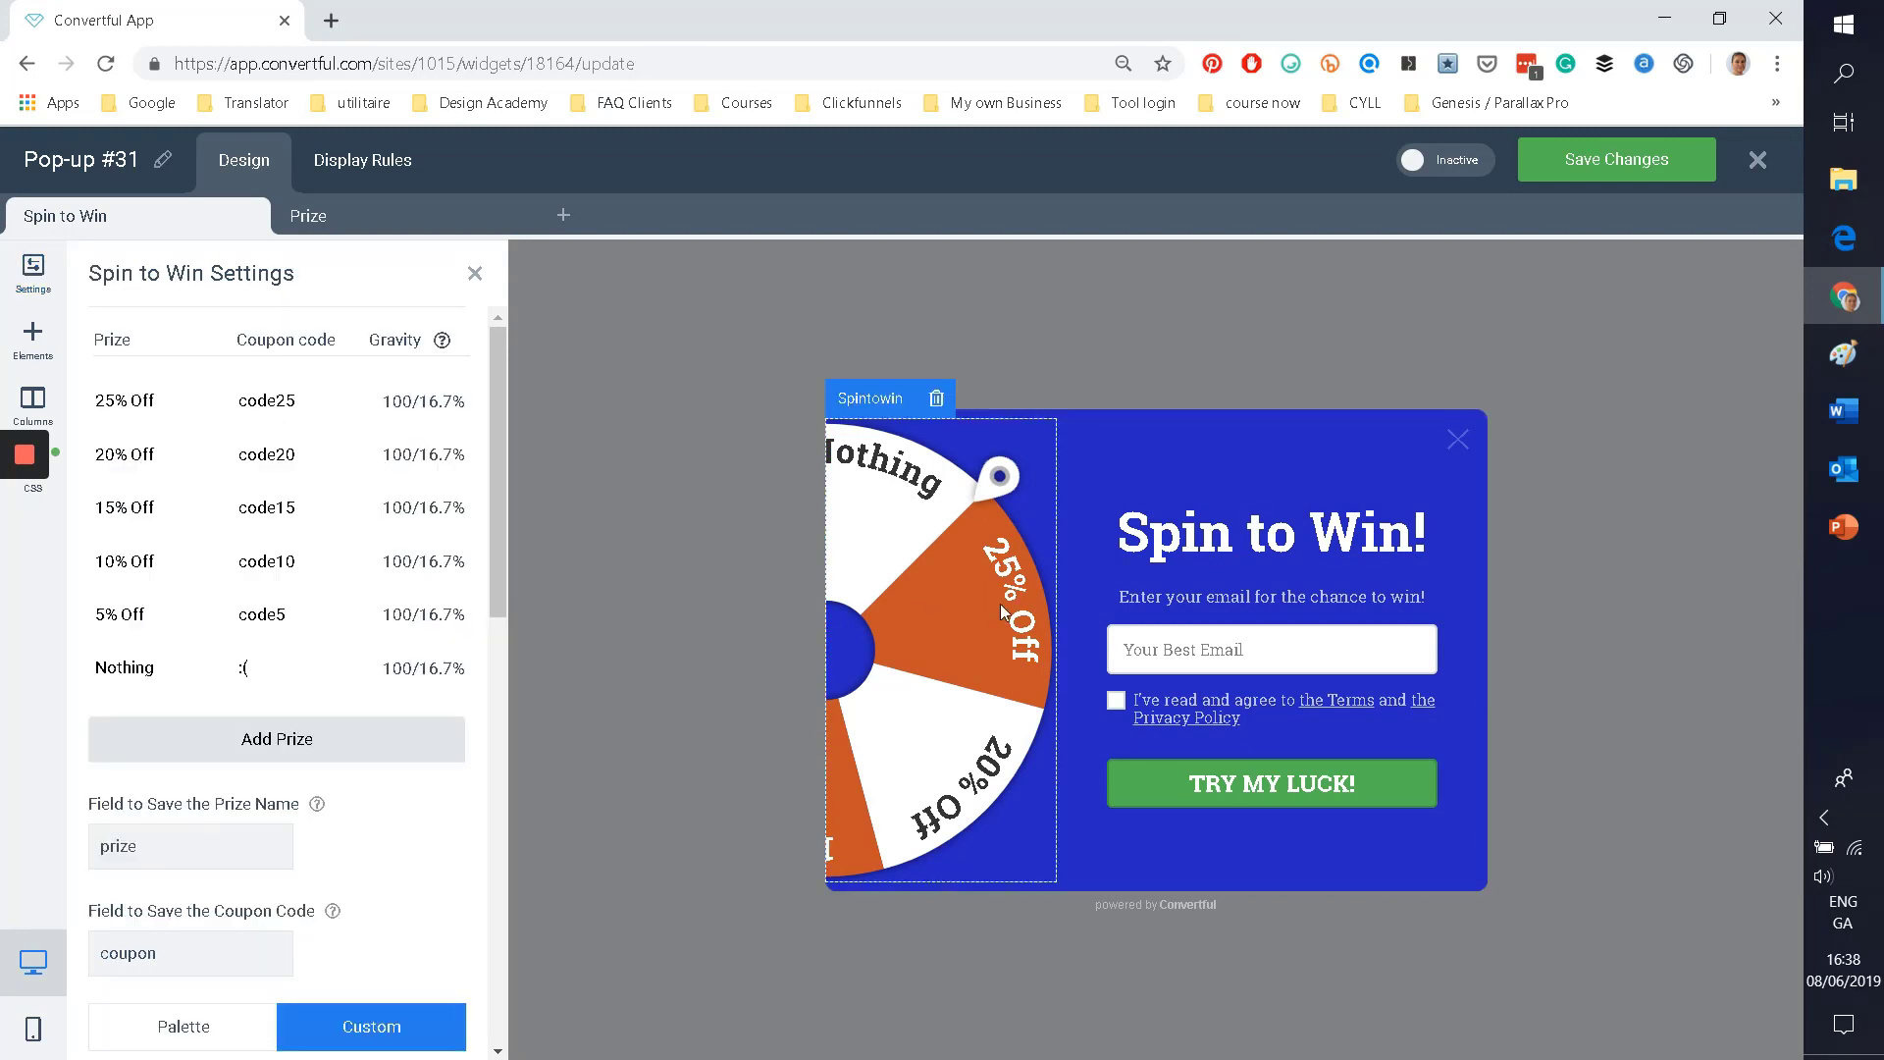
Step: Replace the first three coupon codes with priceA, PrizeB and Nothing
left_click(270, 410)
left_click_drag(298, 400, 236, 398)
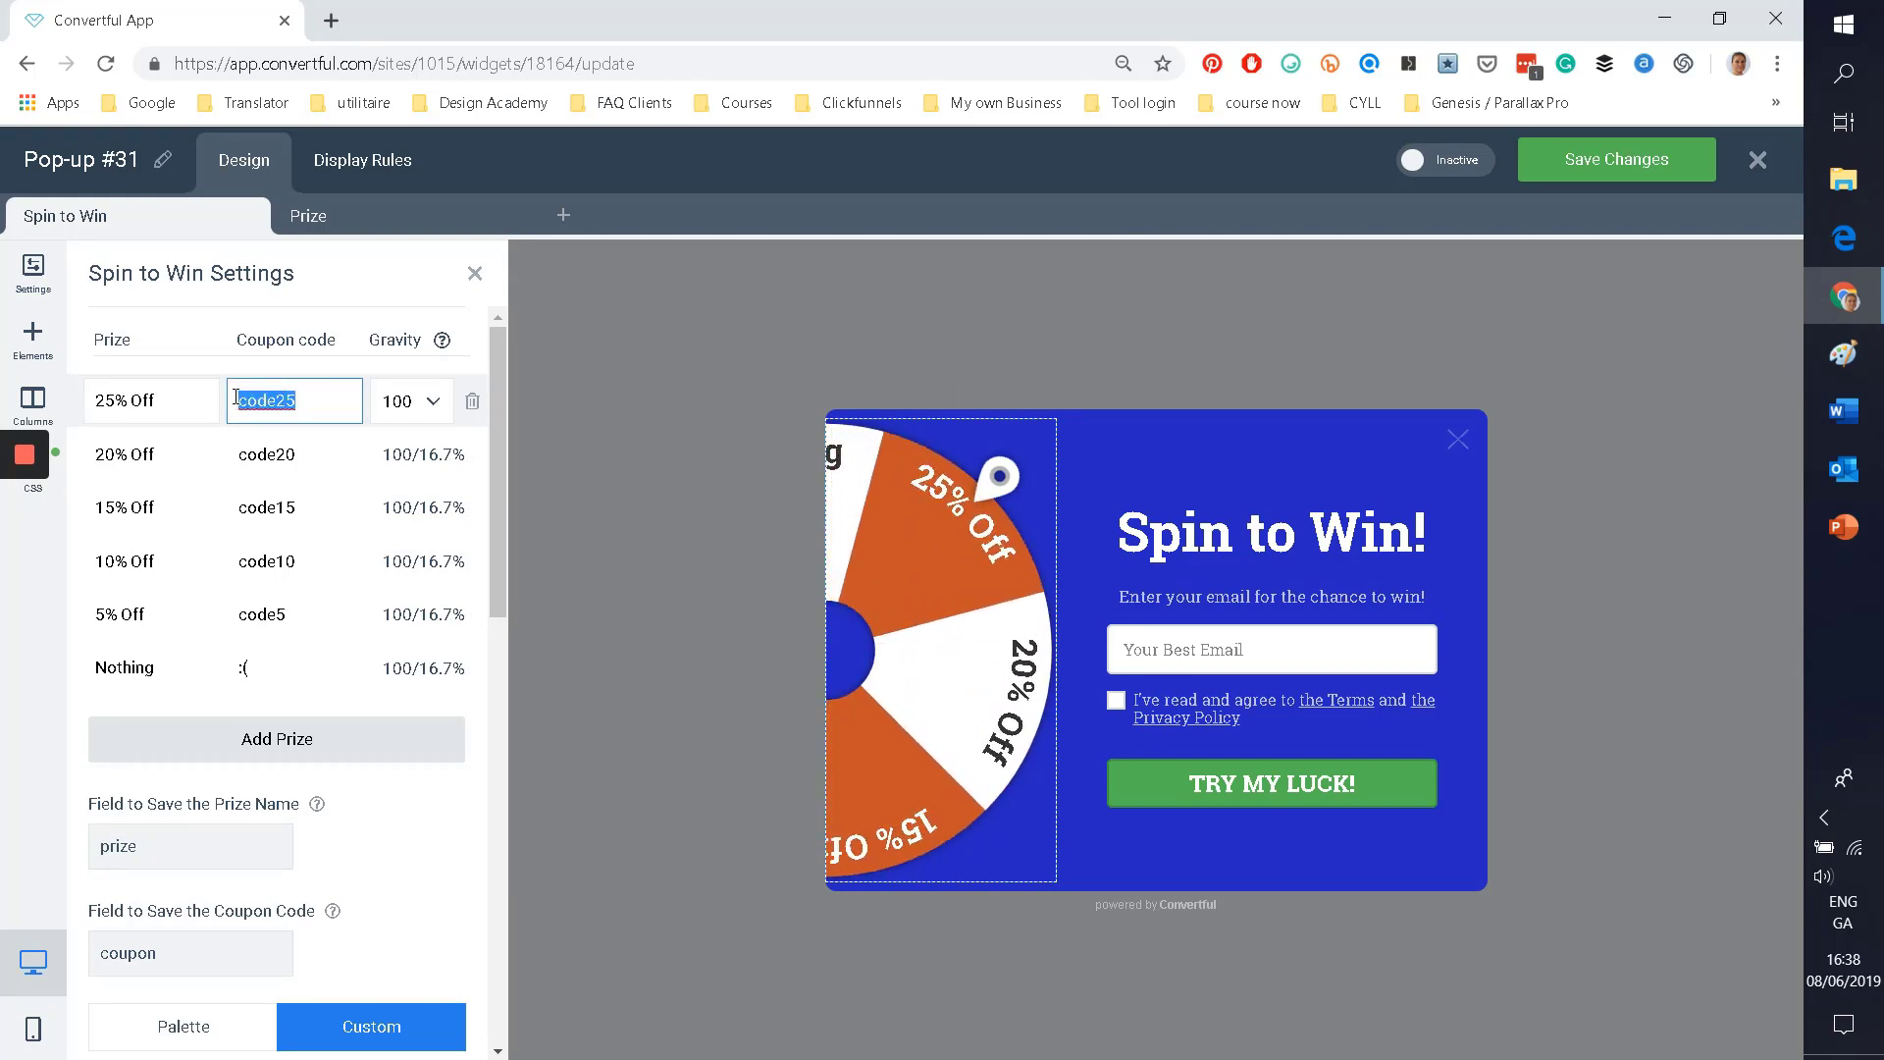
type("priceA")
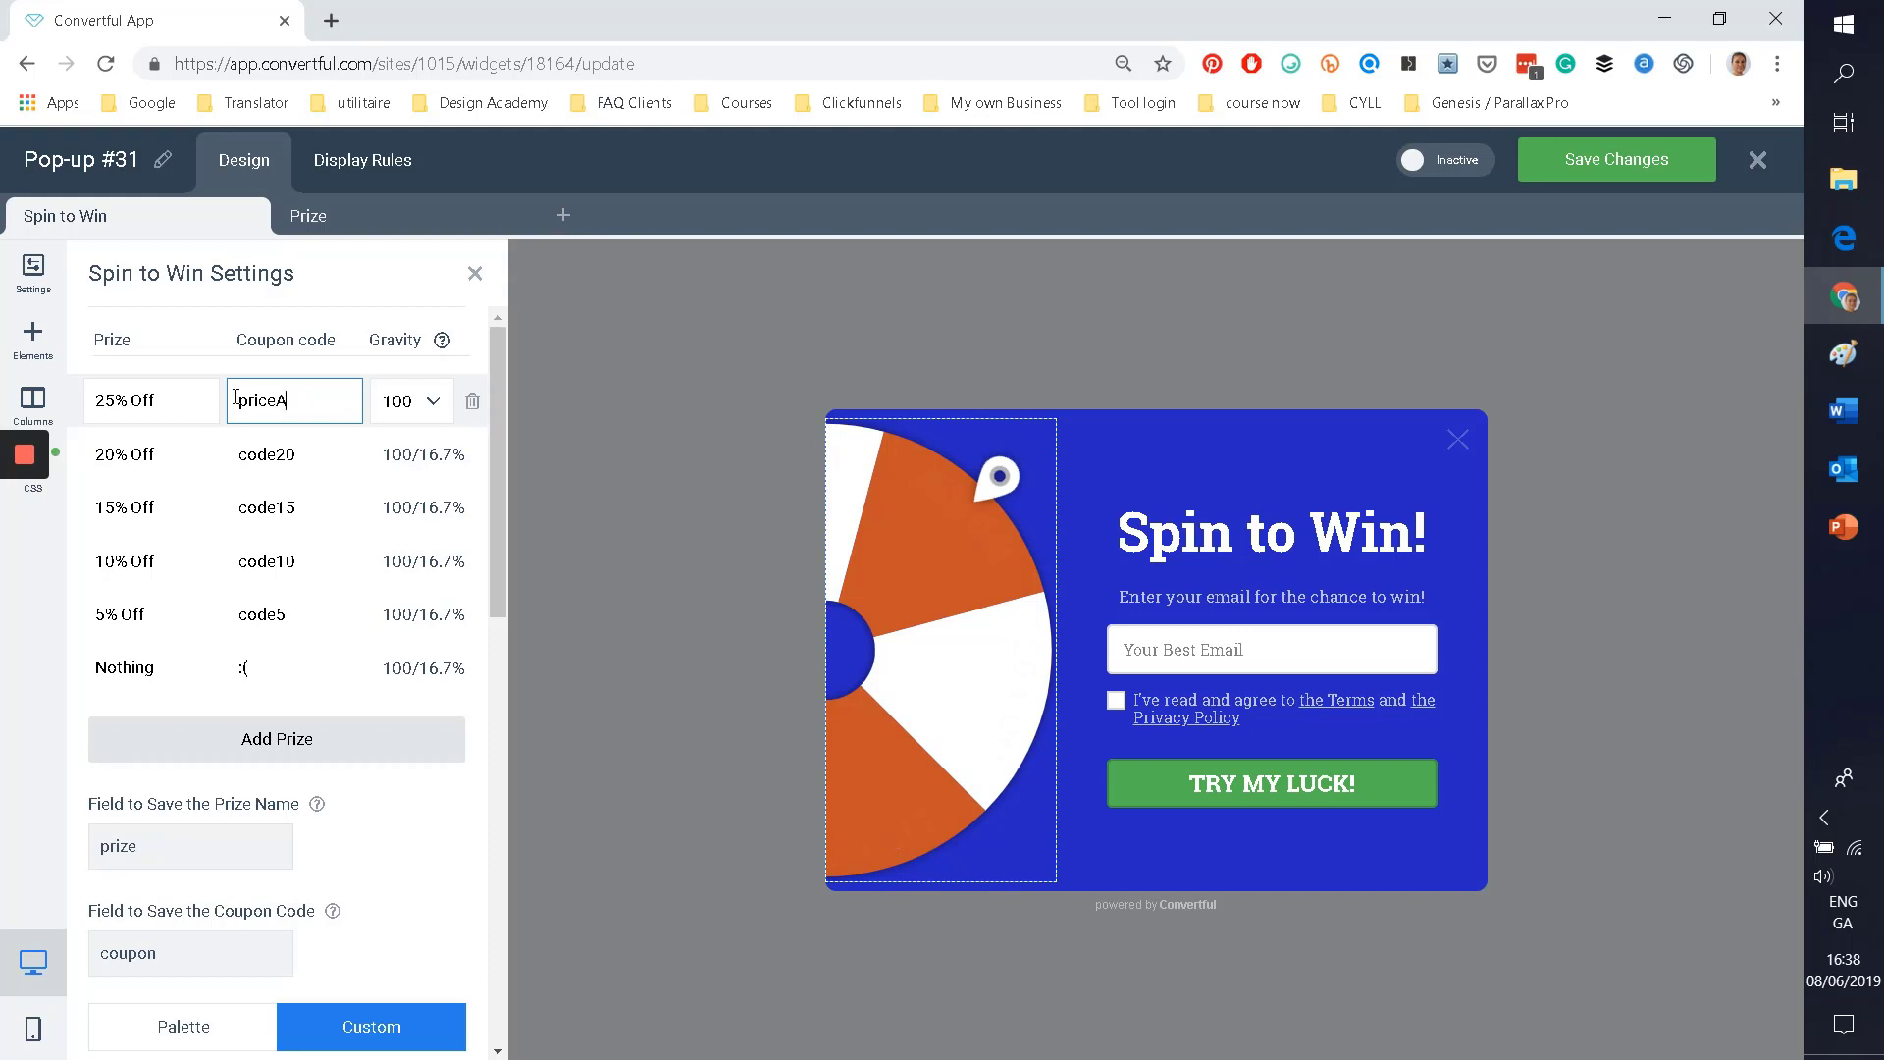
left_click(294, 453)
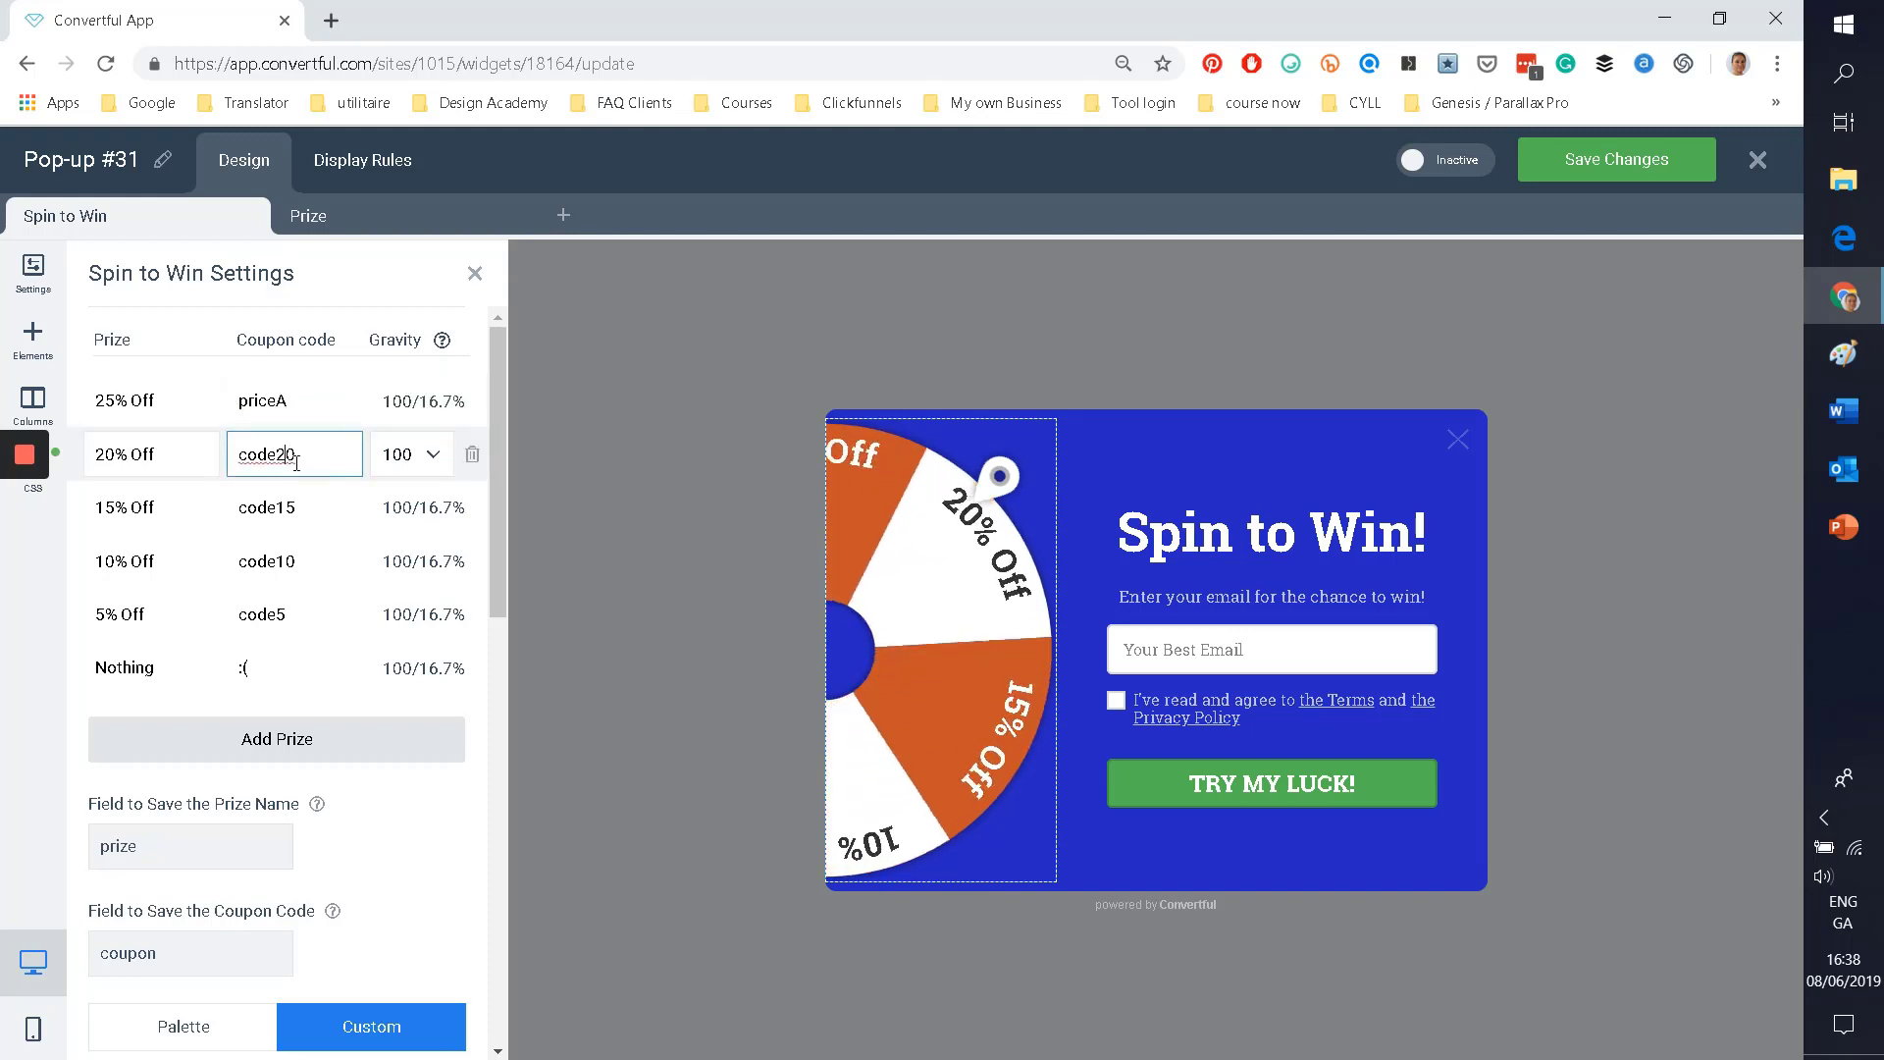
left_click_drag(296, 454, 191, 444)
type("Pri")
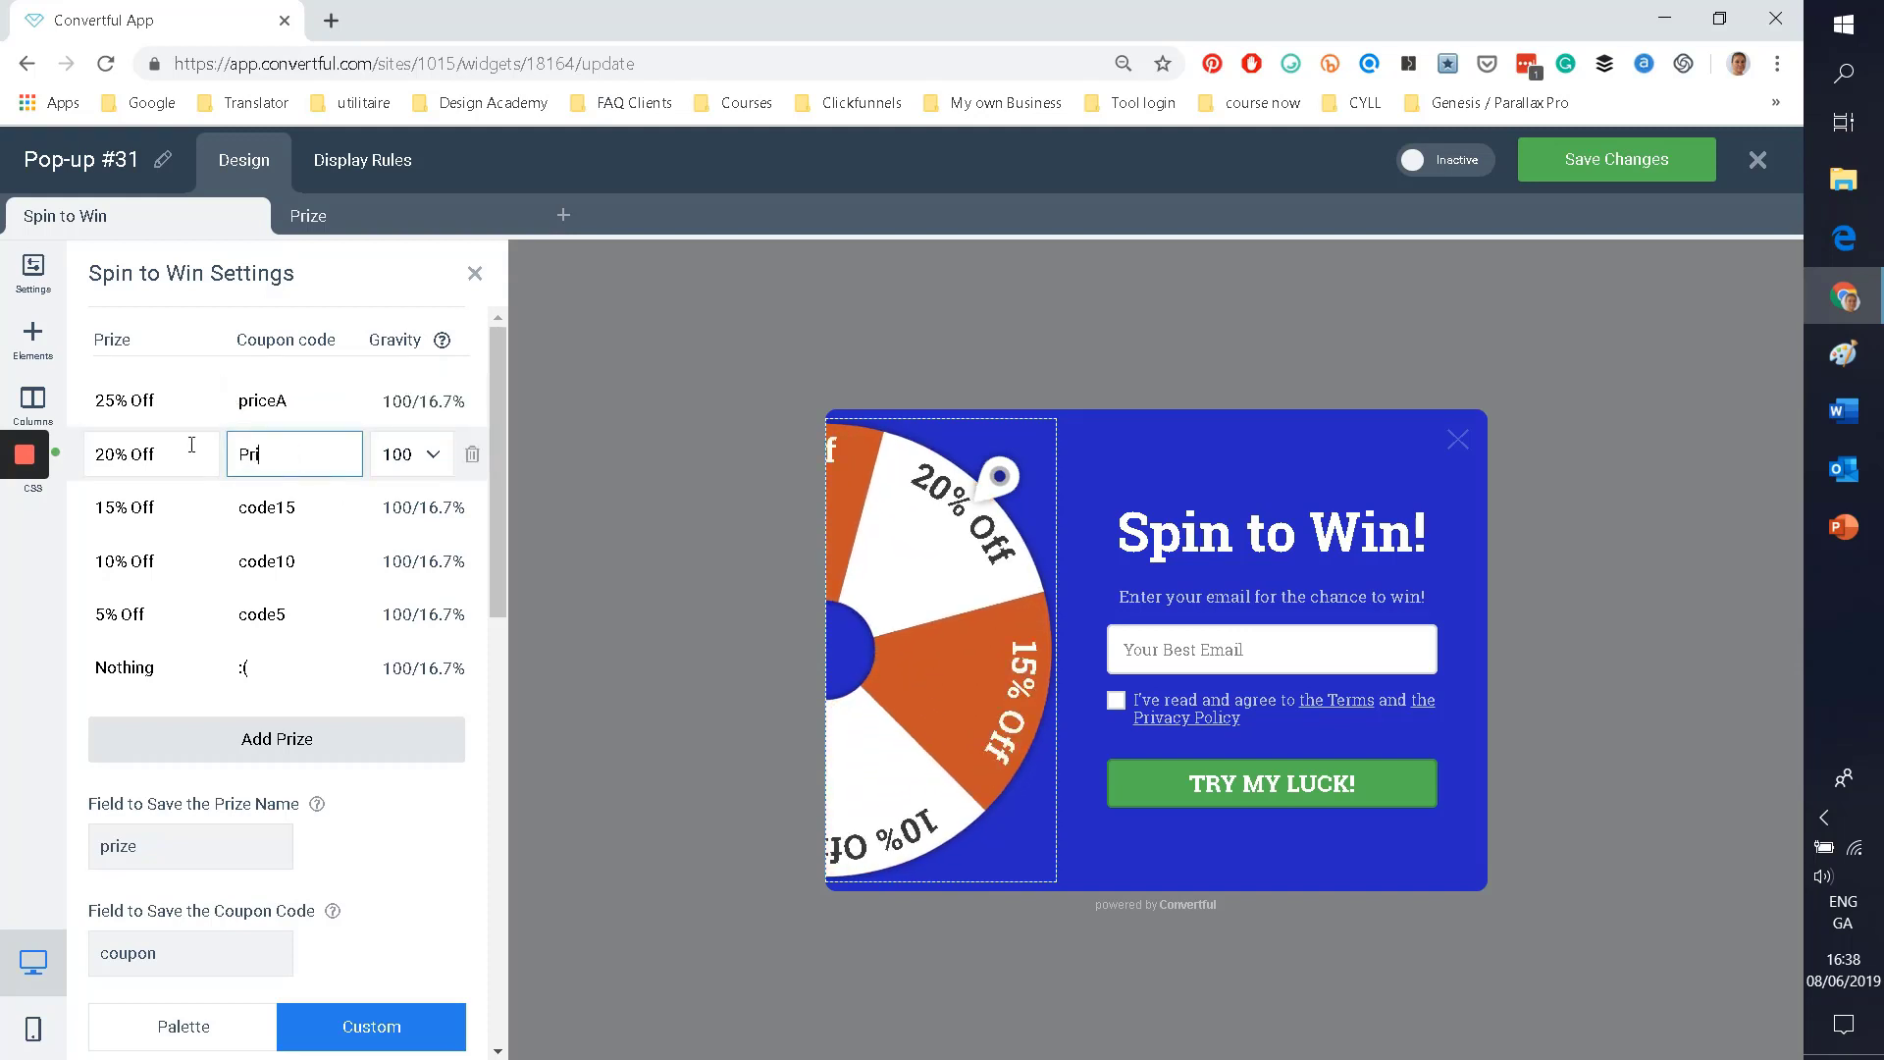
type("zeB")
left_click(294, 507)
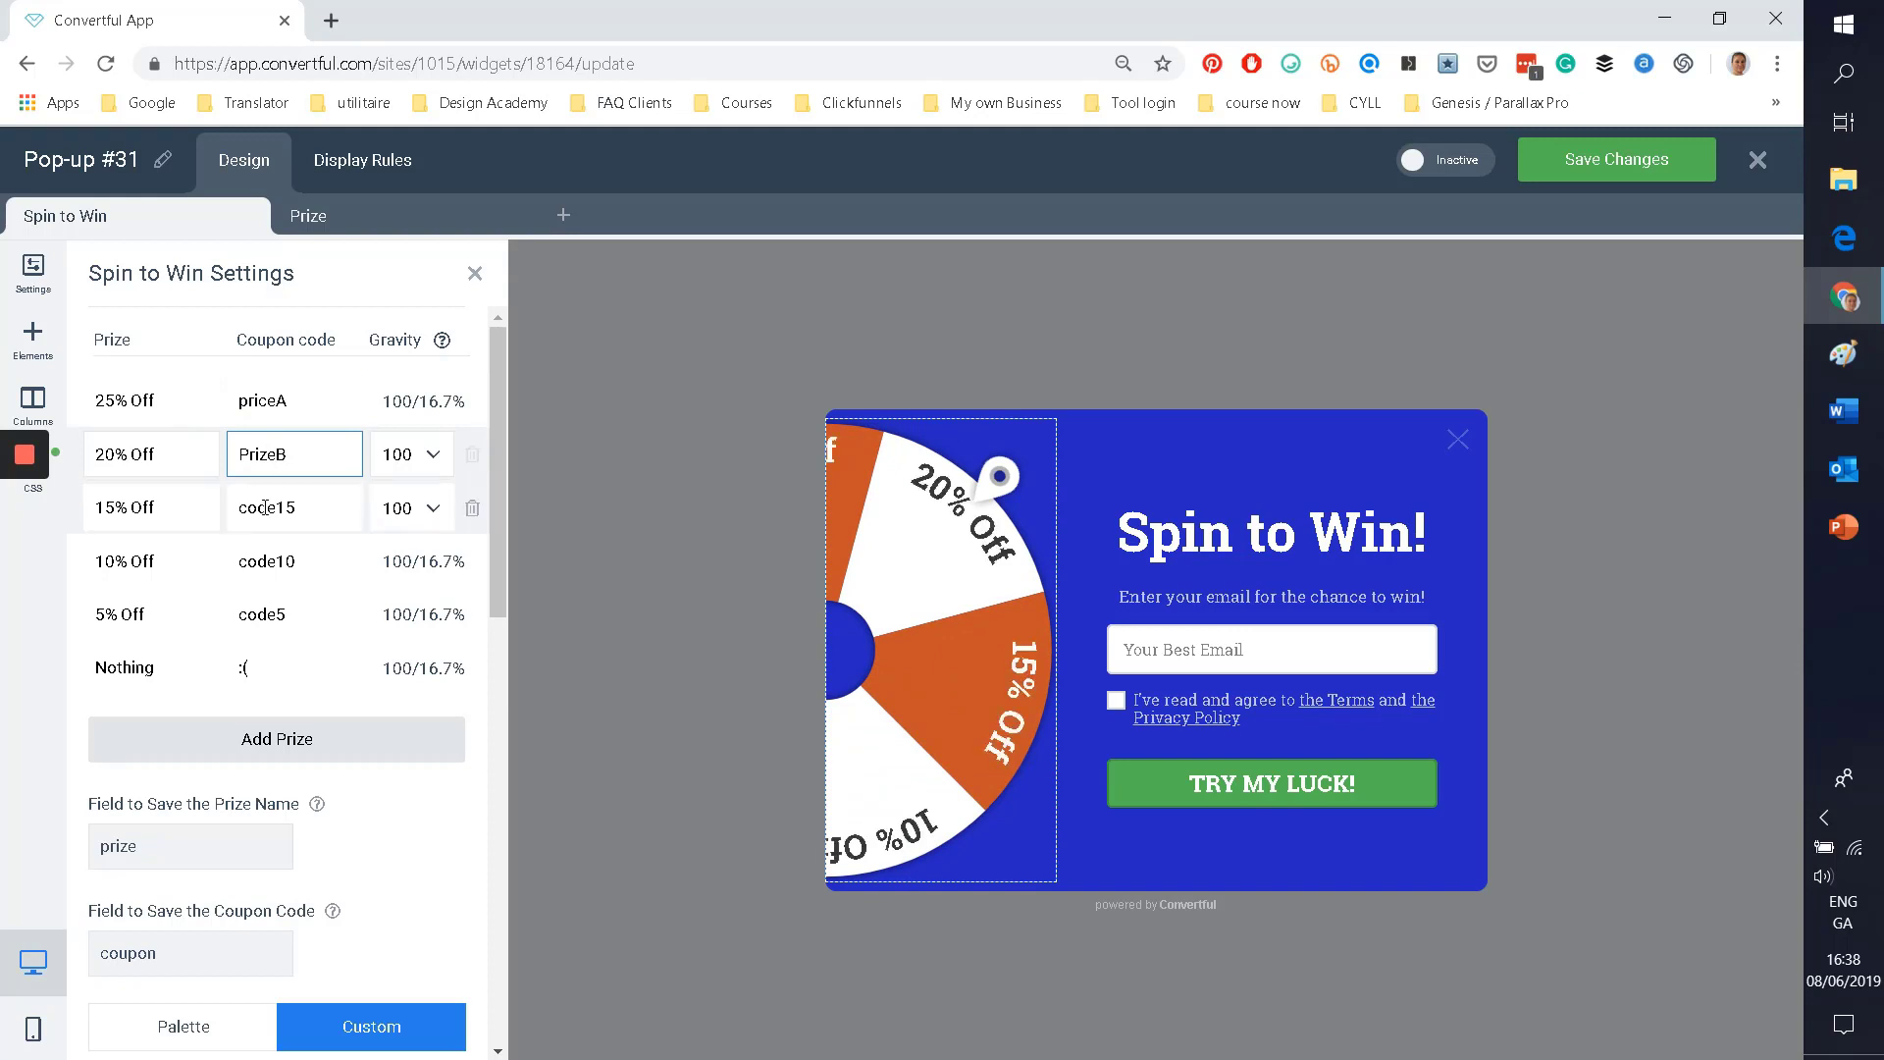
left_click_drag(296, 507, 204, 511)
type("Nothing")
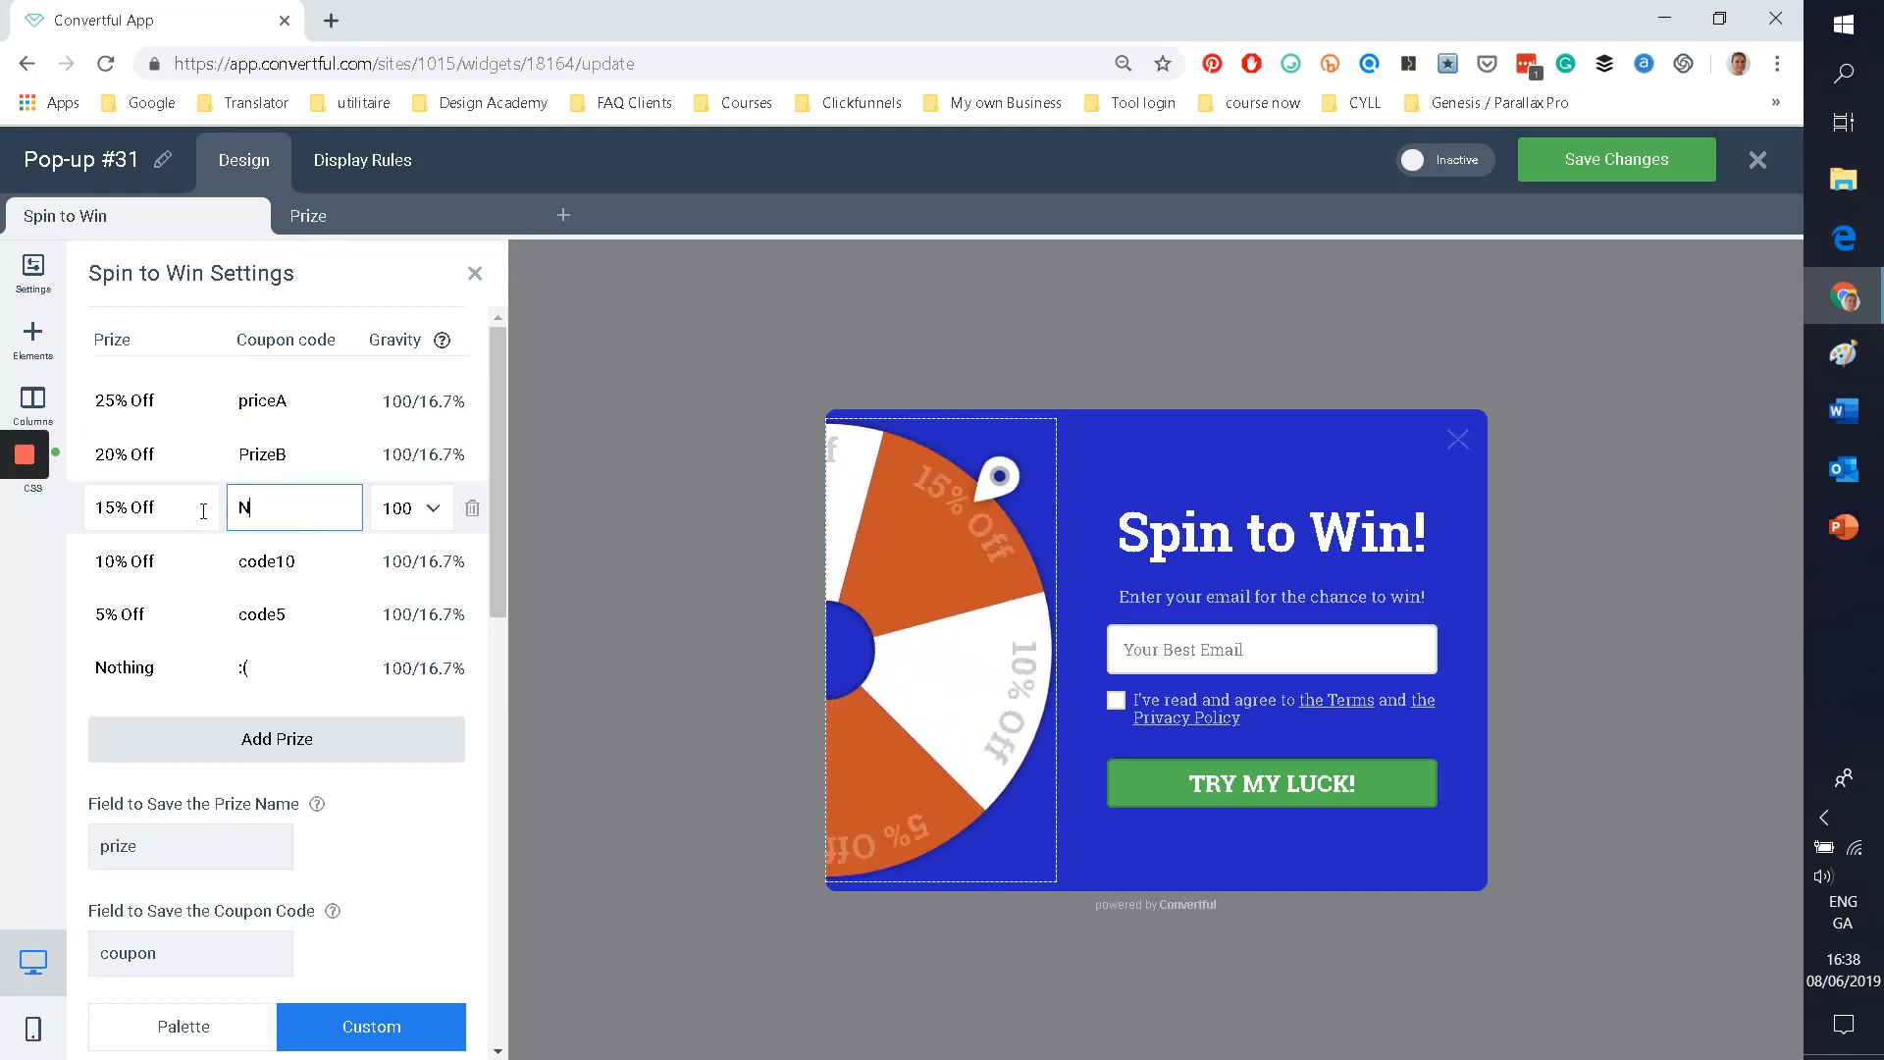
Step: Change the fourth prize's coupon code from code10 to PrizeC
left_click(290, 561)
left_click_drag(287, 562, 230, 568)
key("BackSpace")
key("Delete")
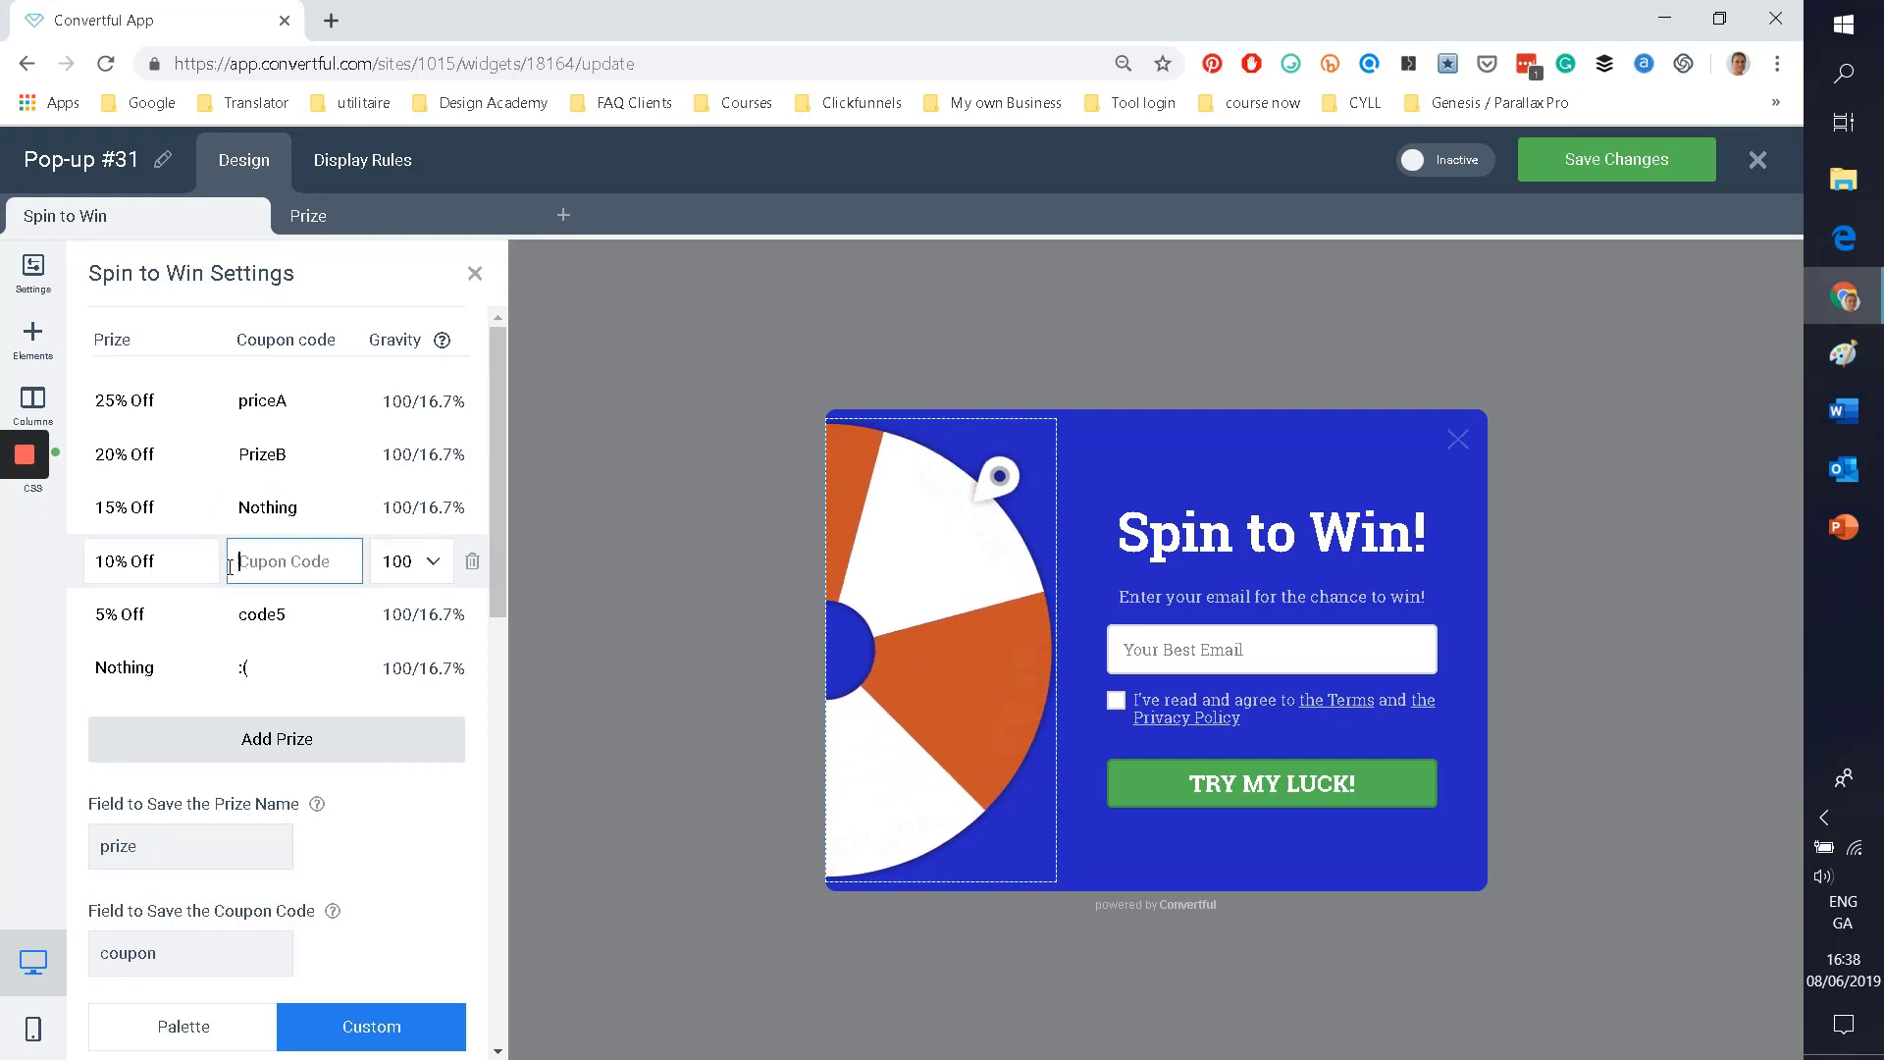
type("Prizec")
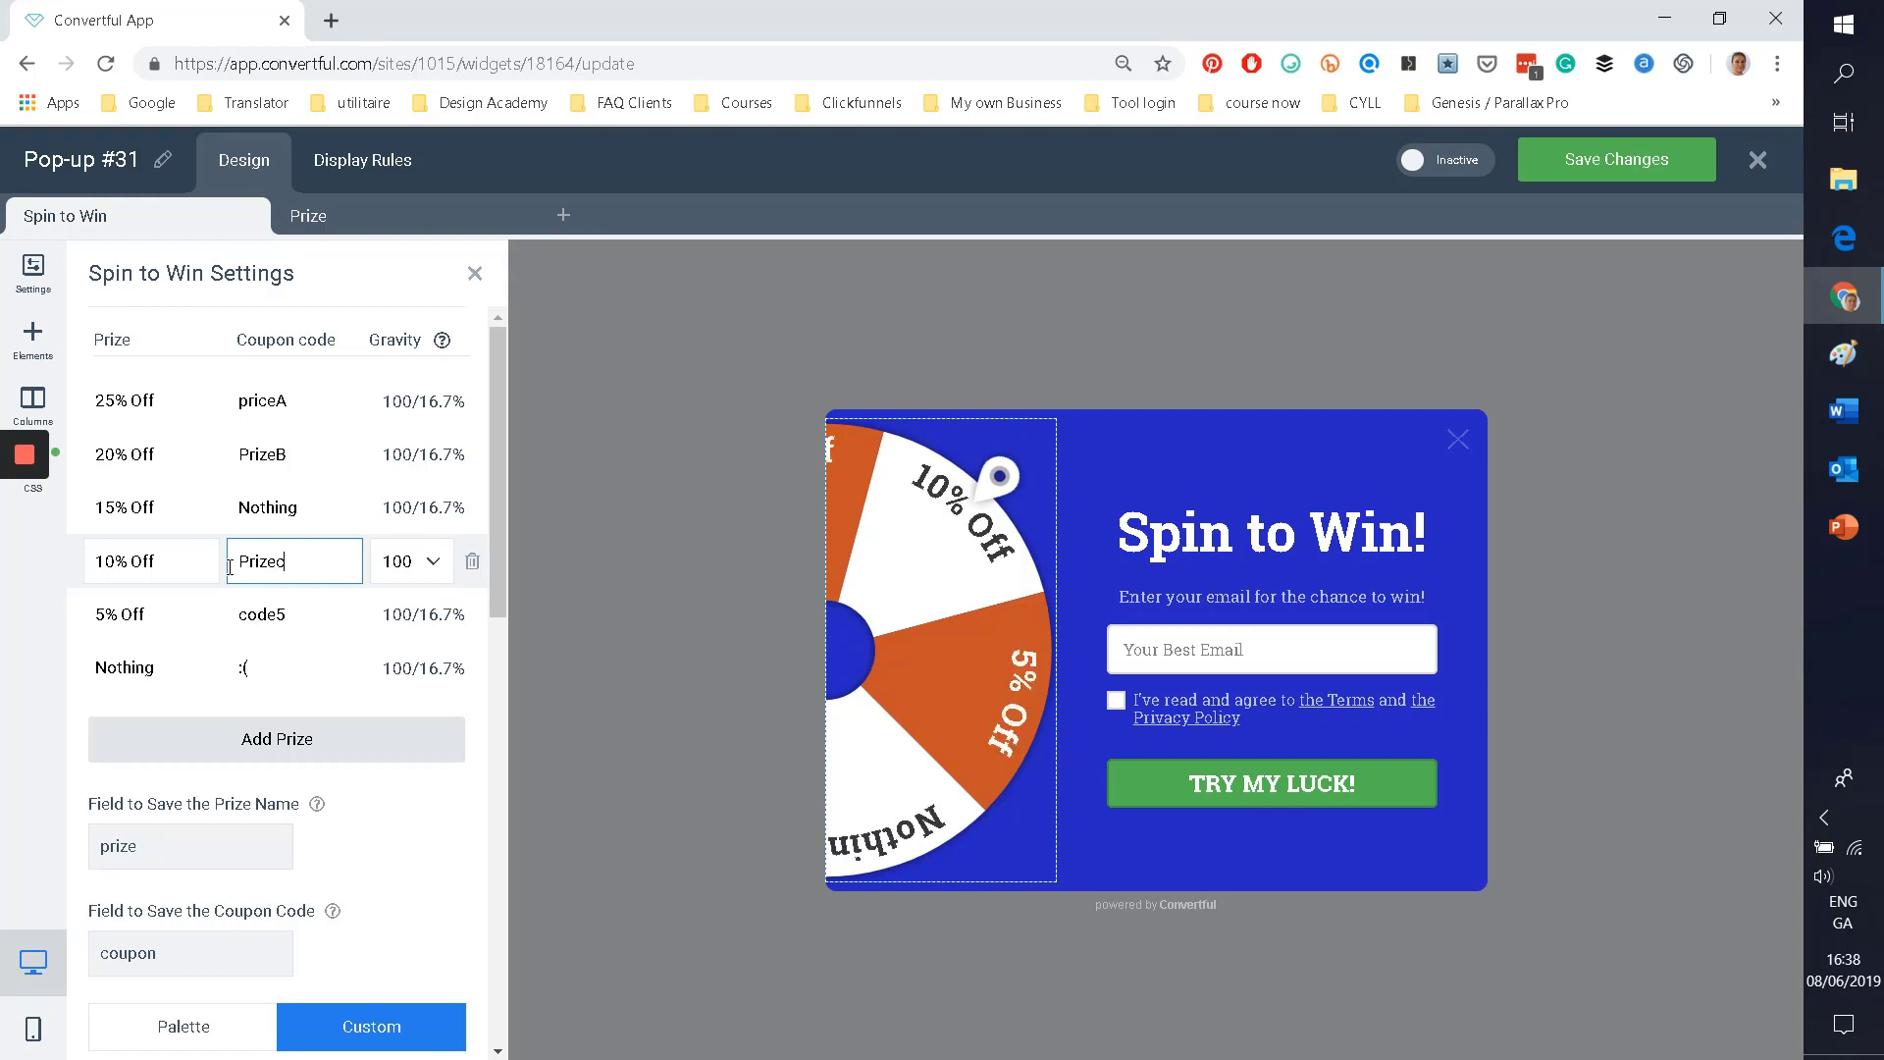
left_click(295, 611)
left_click(295, 564)
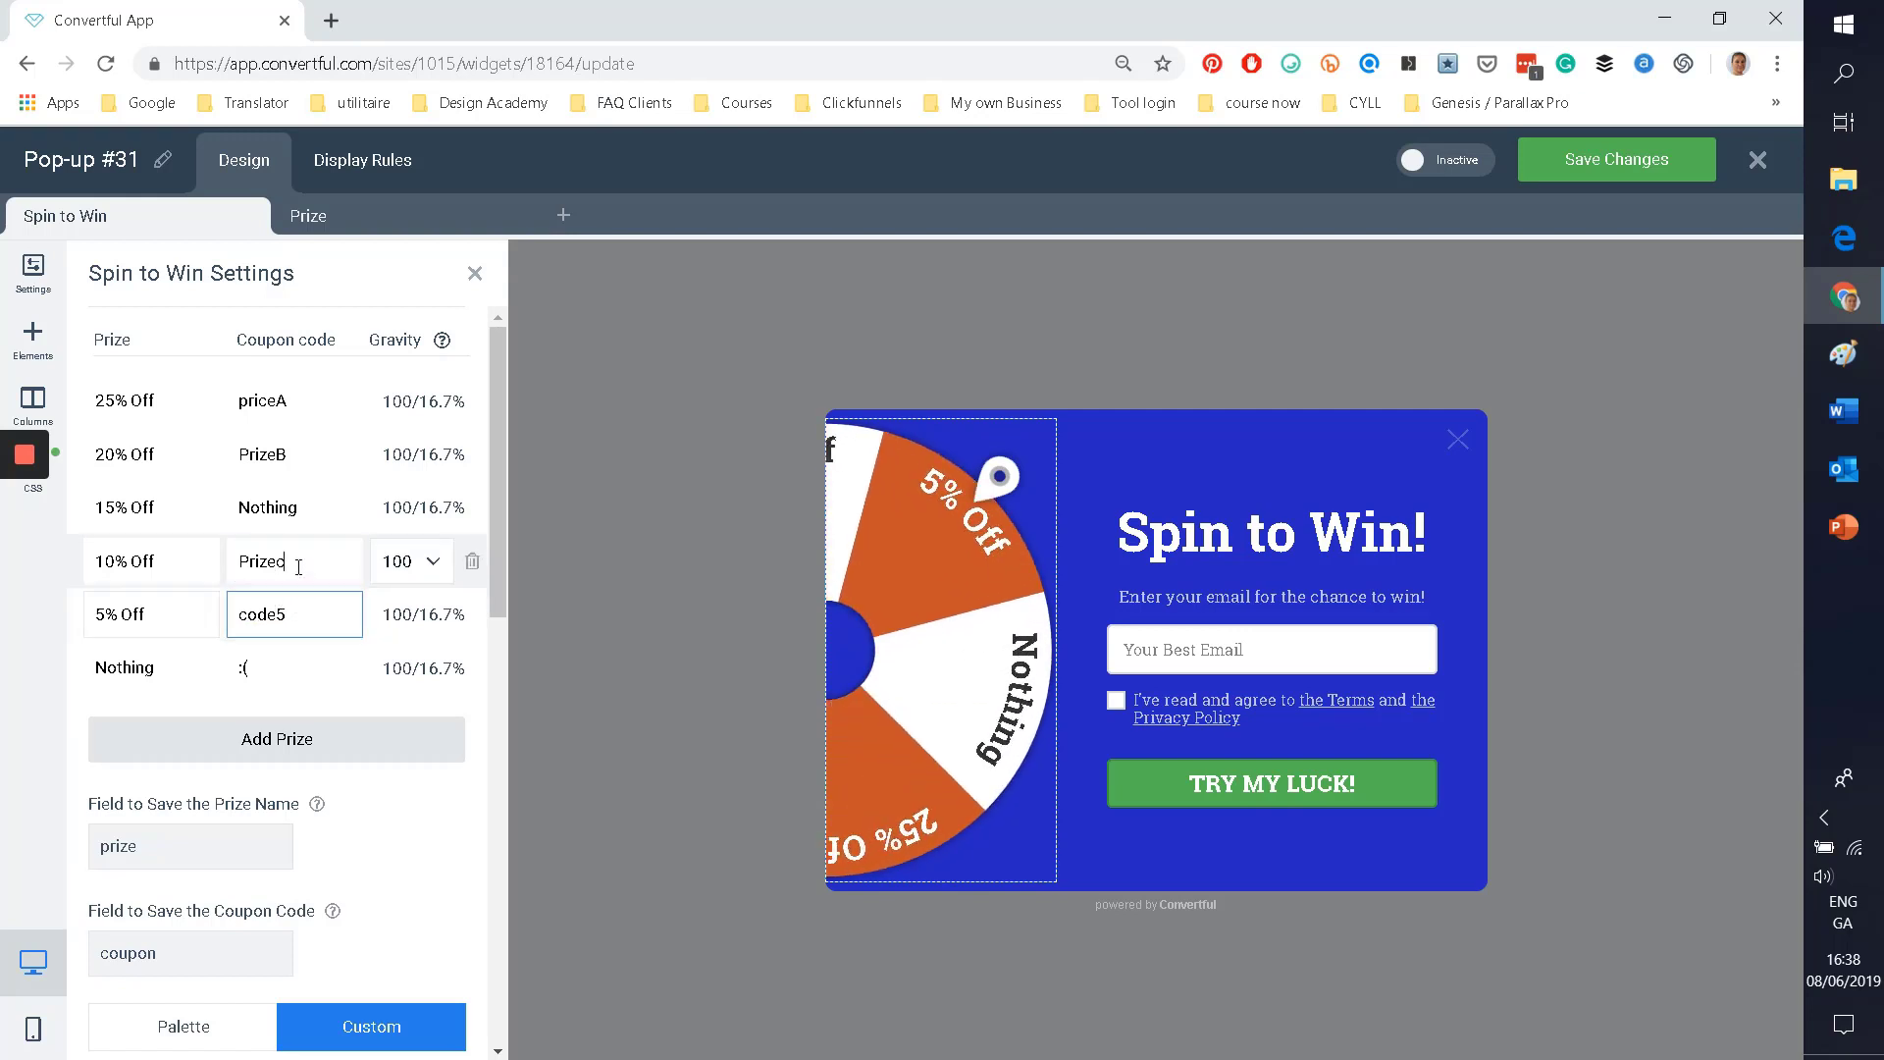
key("BackSpace")
type("C")
Step: Set the last two coupon codes to Prize D and No luck, keeping 25% Off gravity at 100
left_click(292, 615)
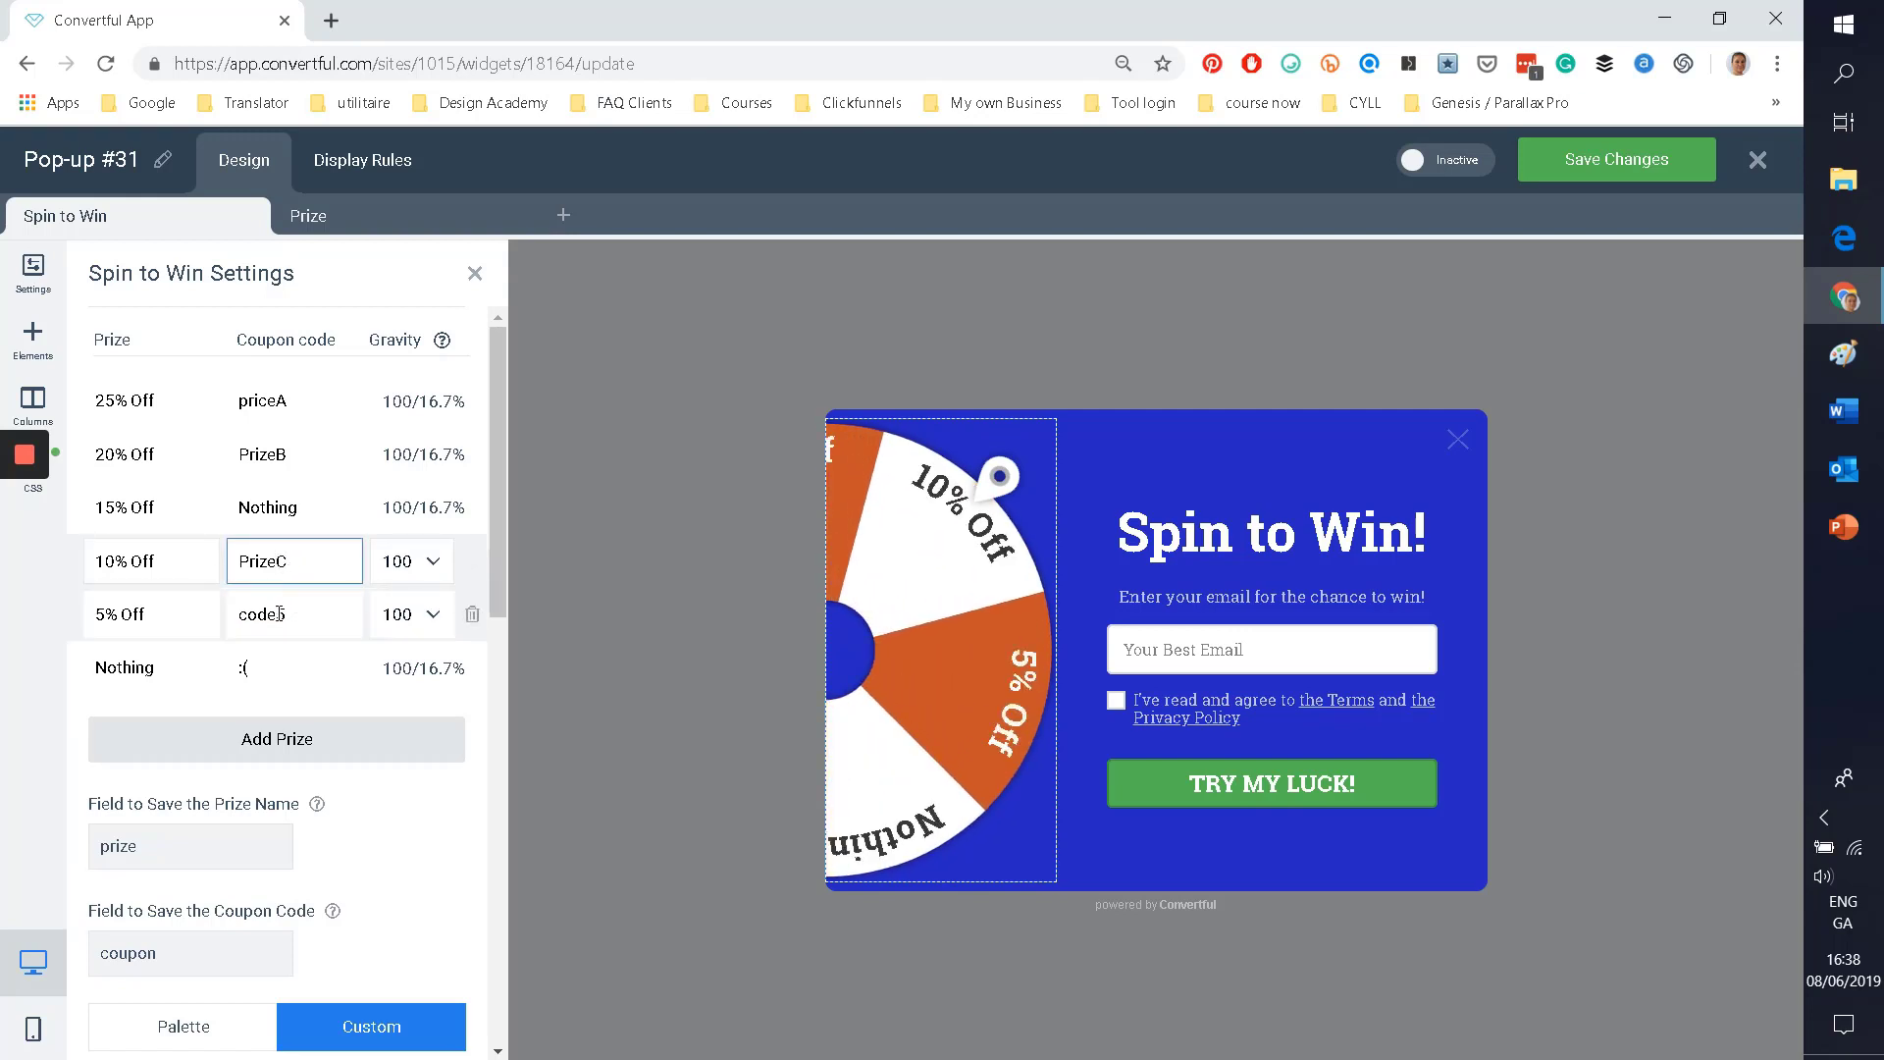
left_click_drag(285, 615, 235, 618)
type("Prize D")
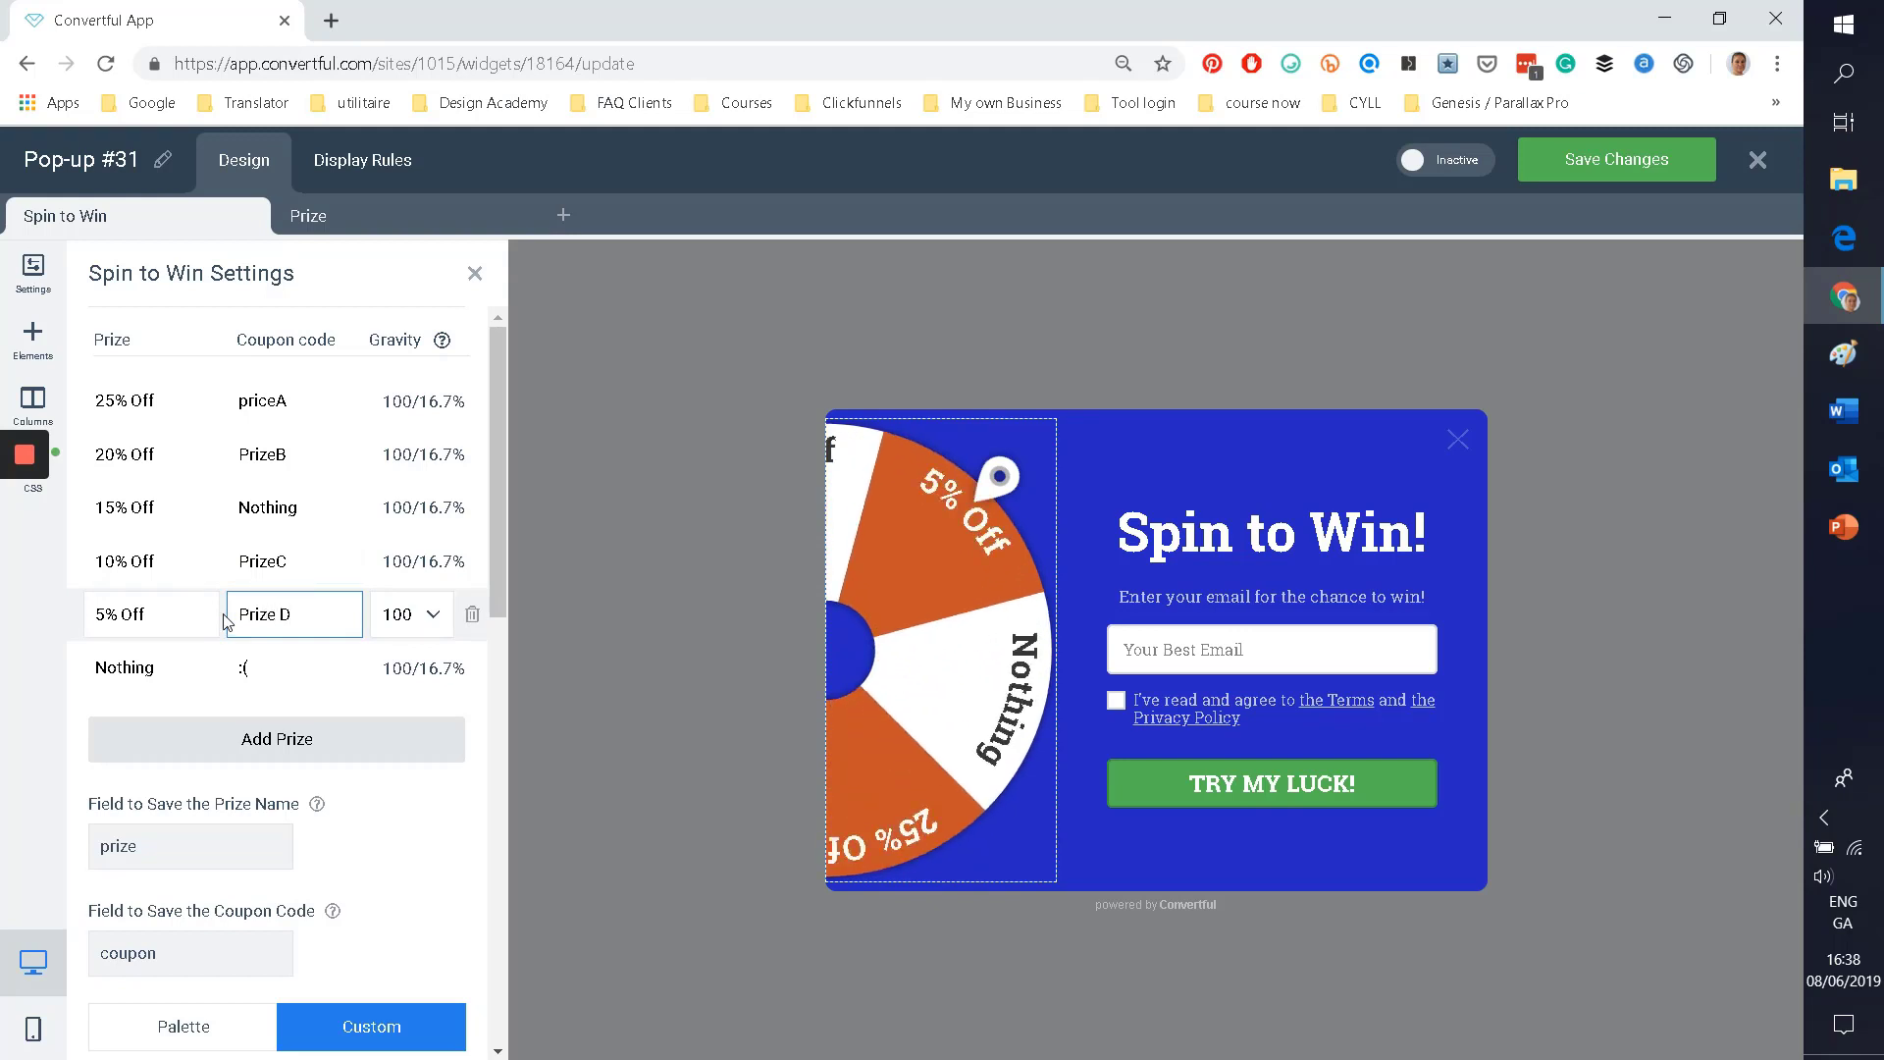
left_click(255, 669)
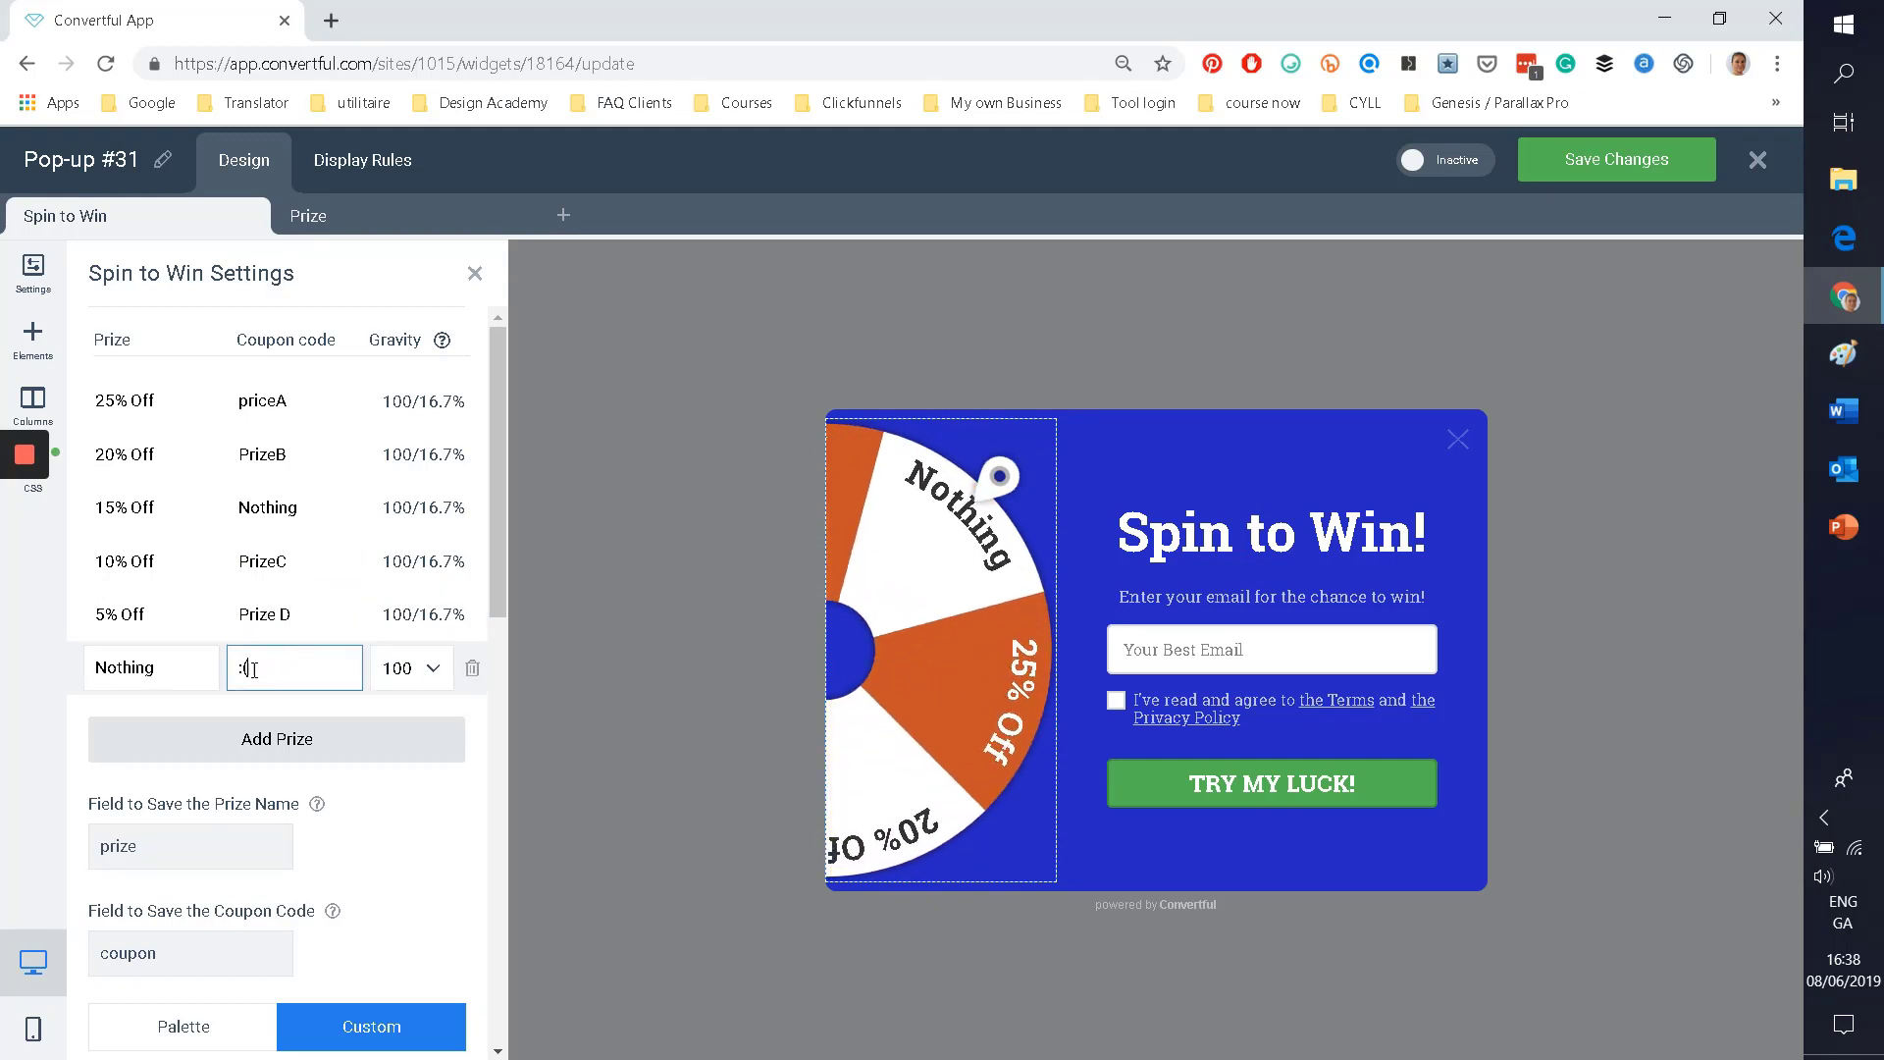
left_click_drag(253, 670, 234, 668)
type("No")
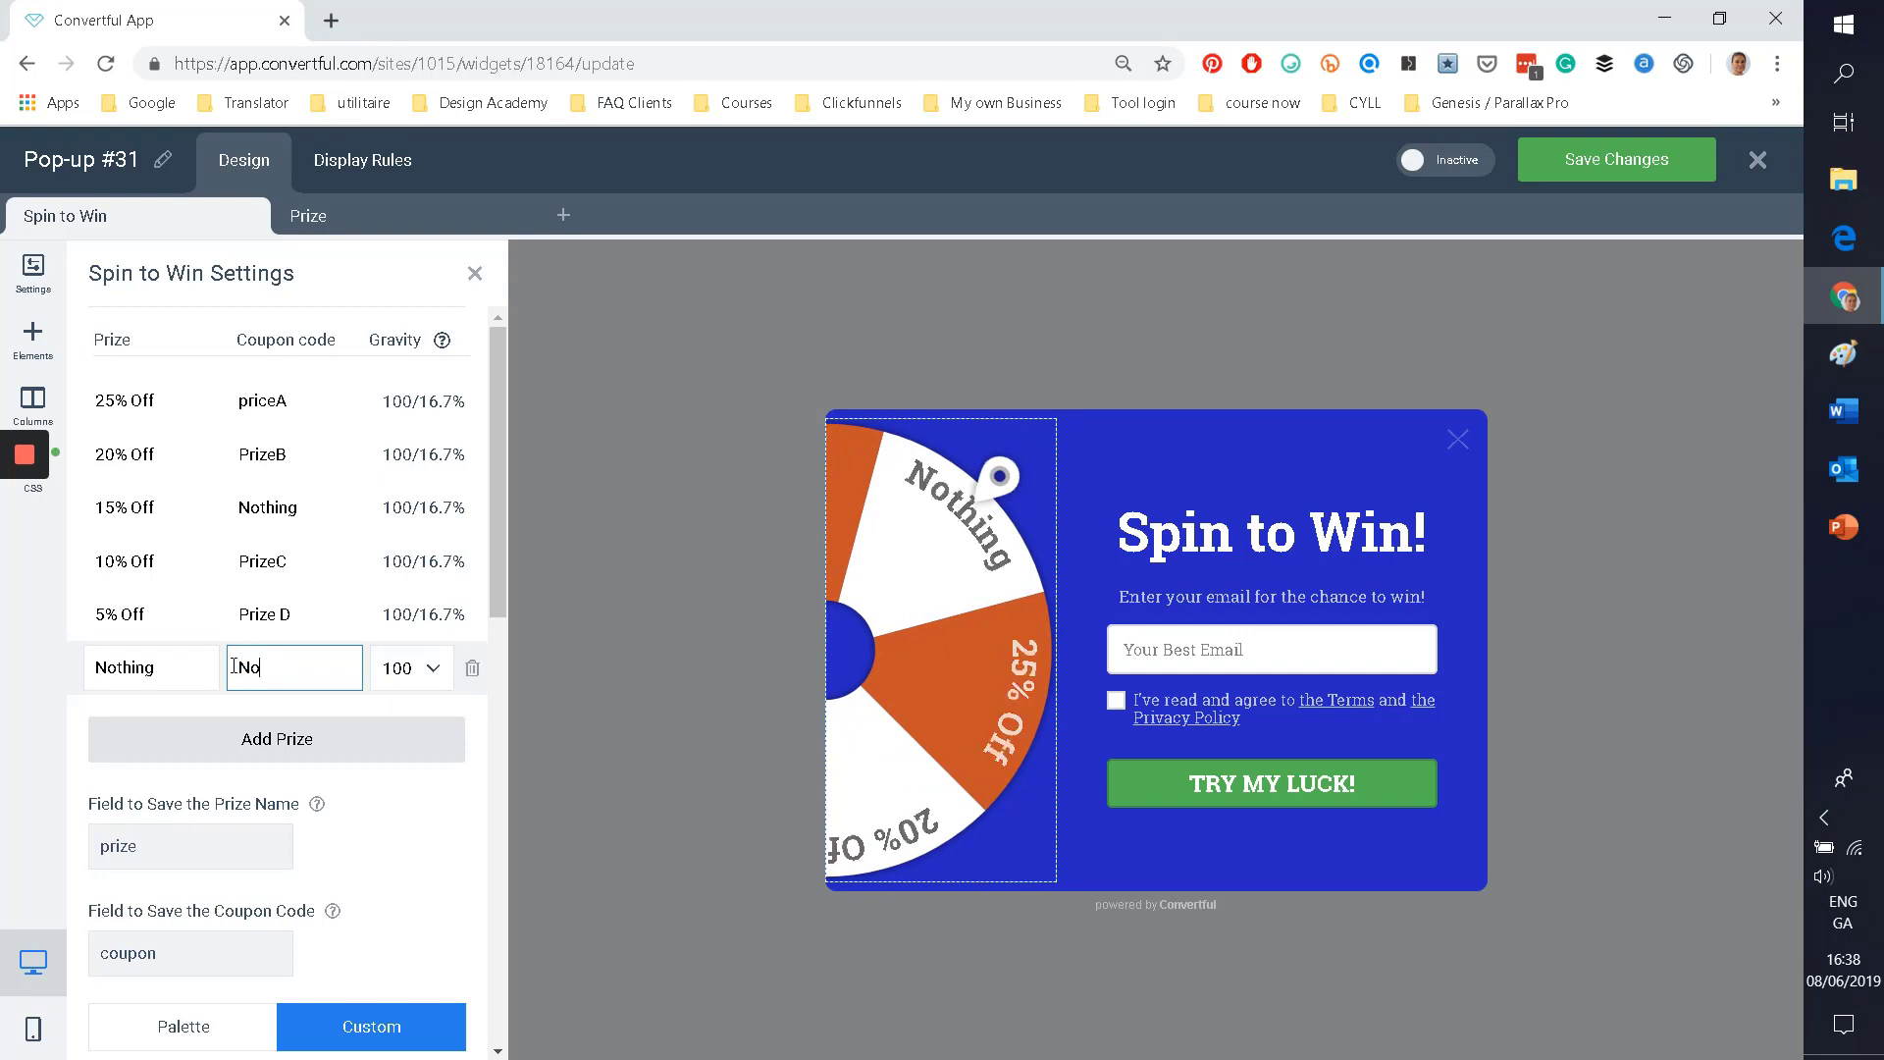
type(" luck")
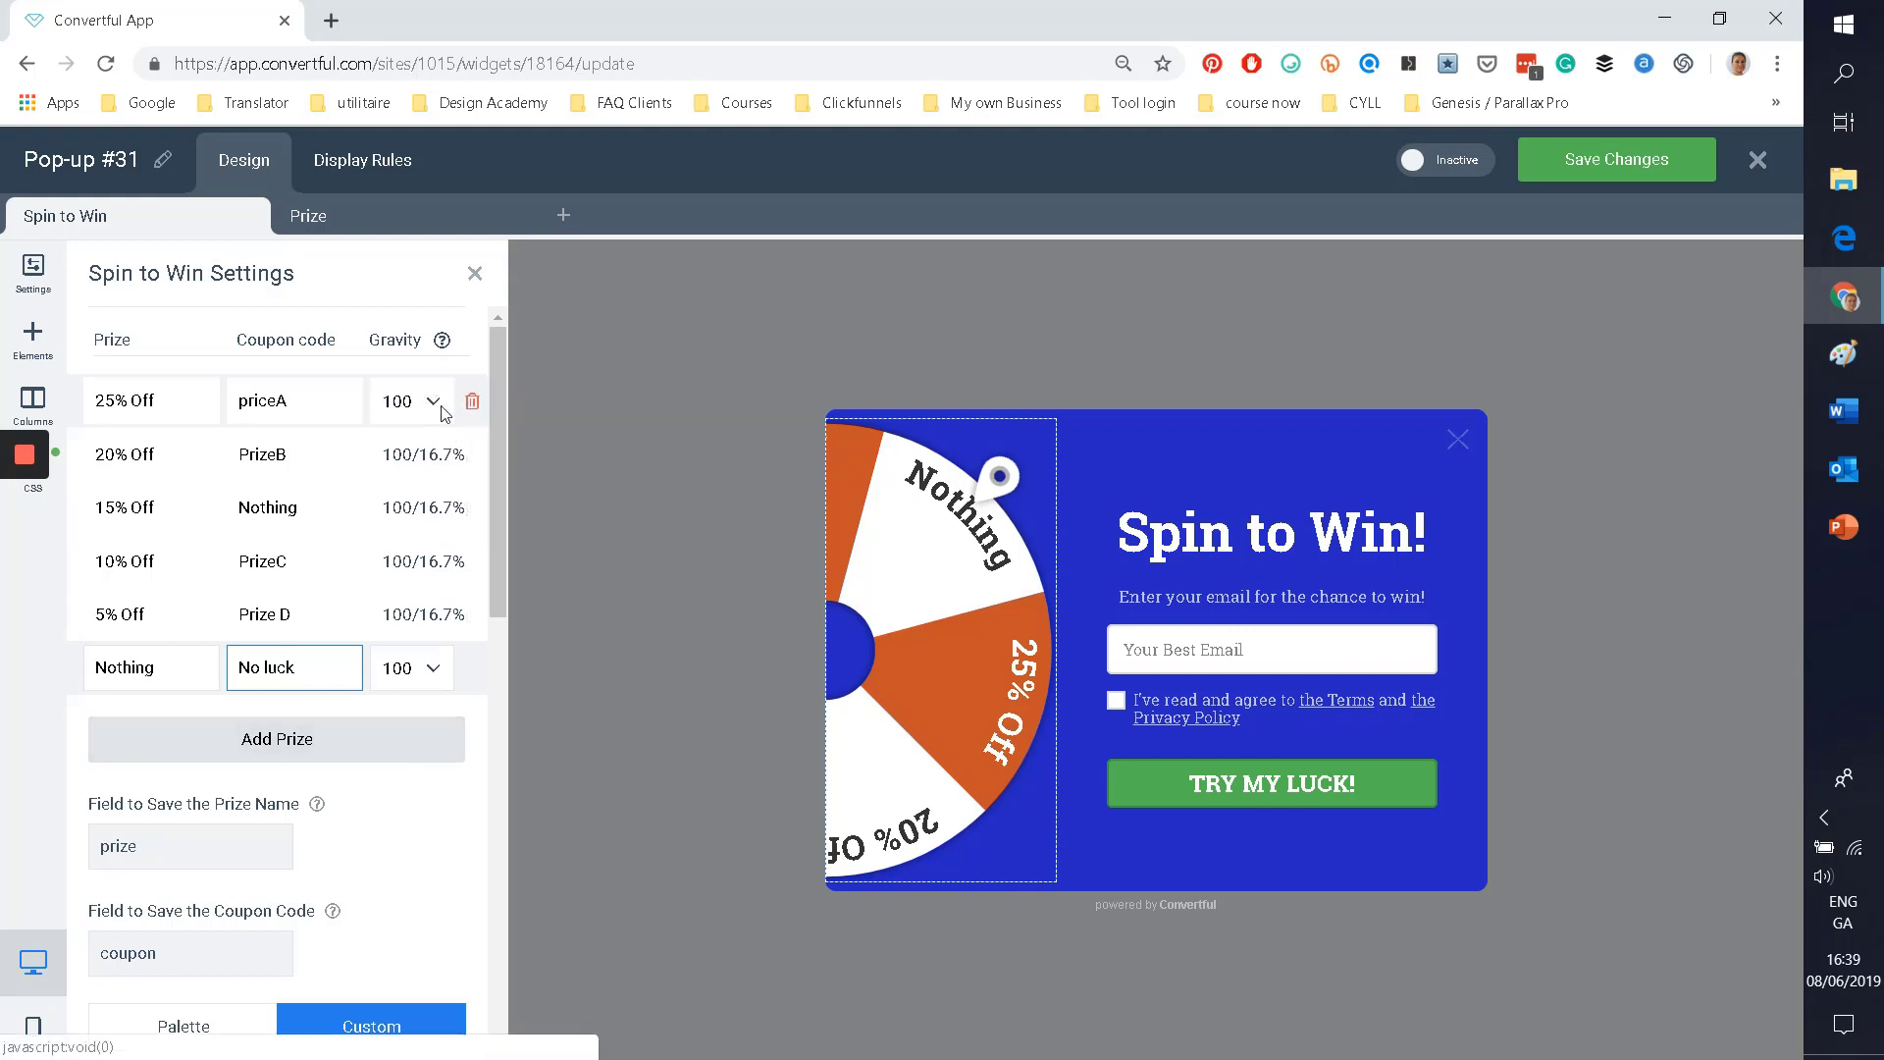
left_click(433, 403)
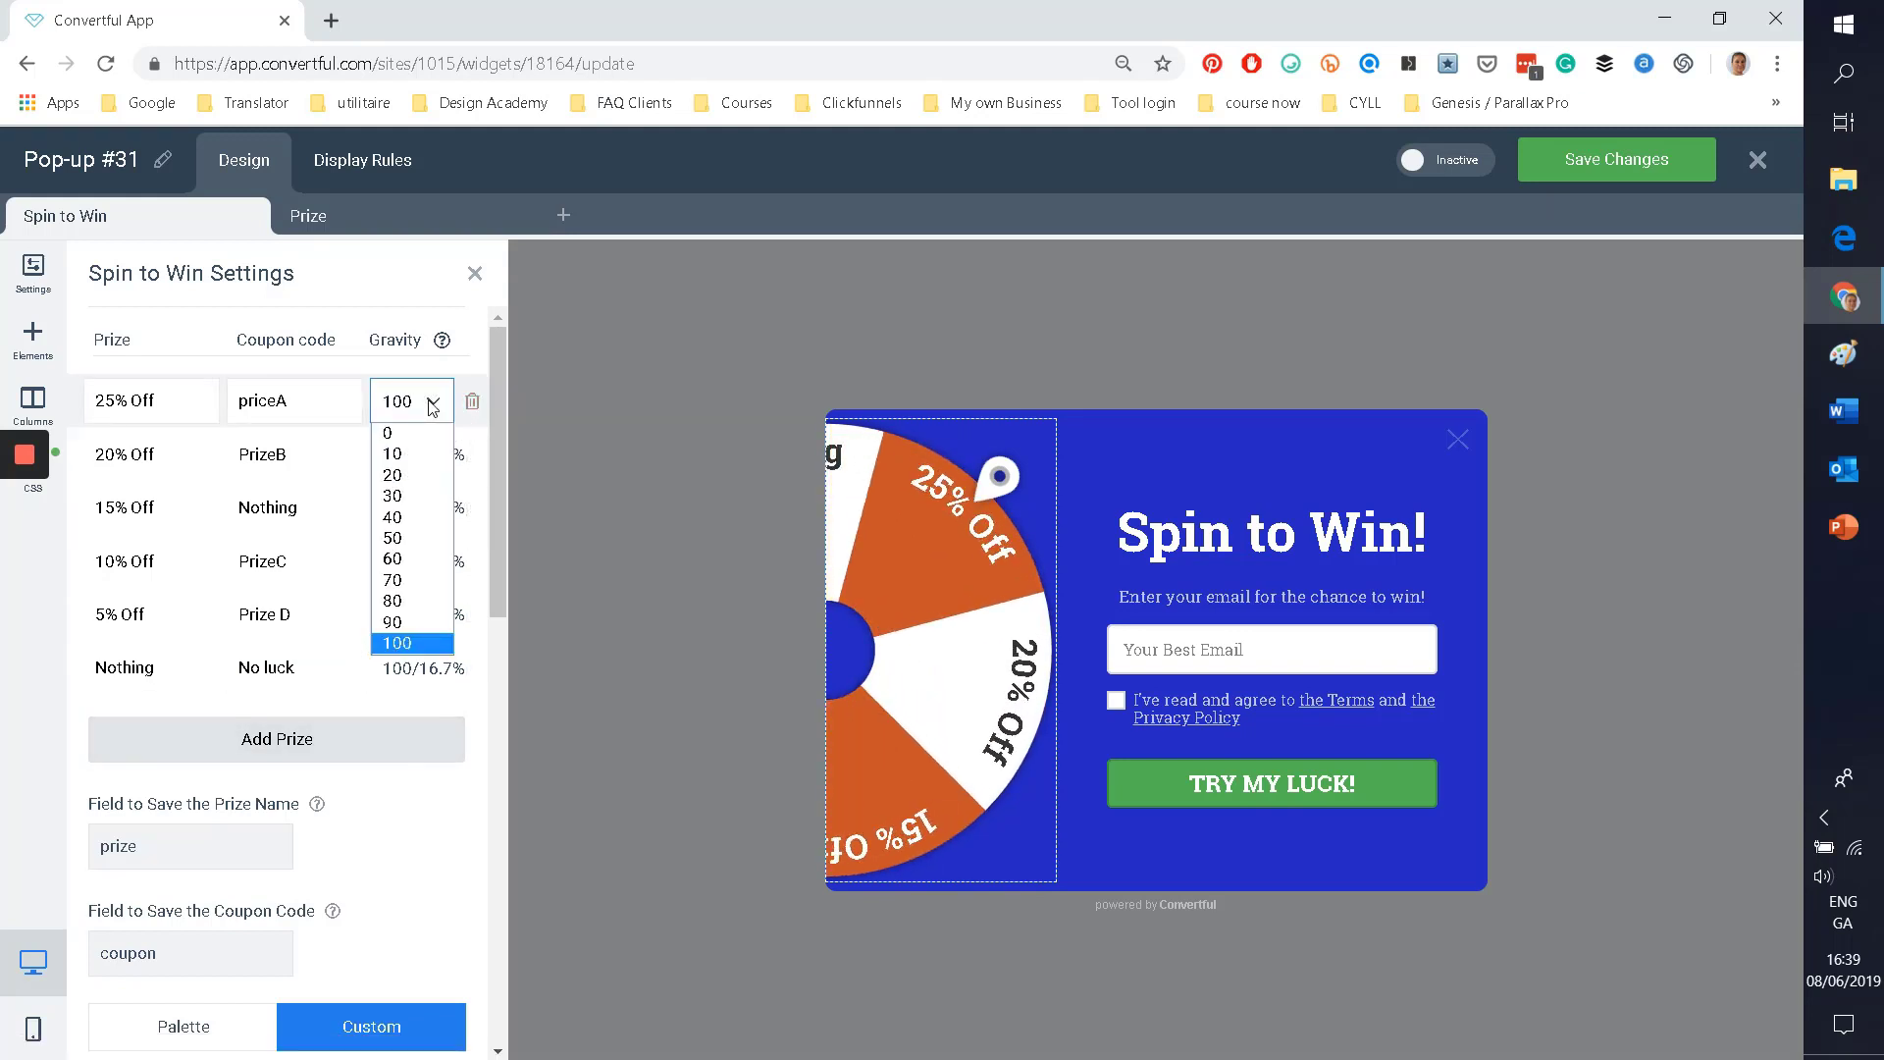
left_click(432, 405)
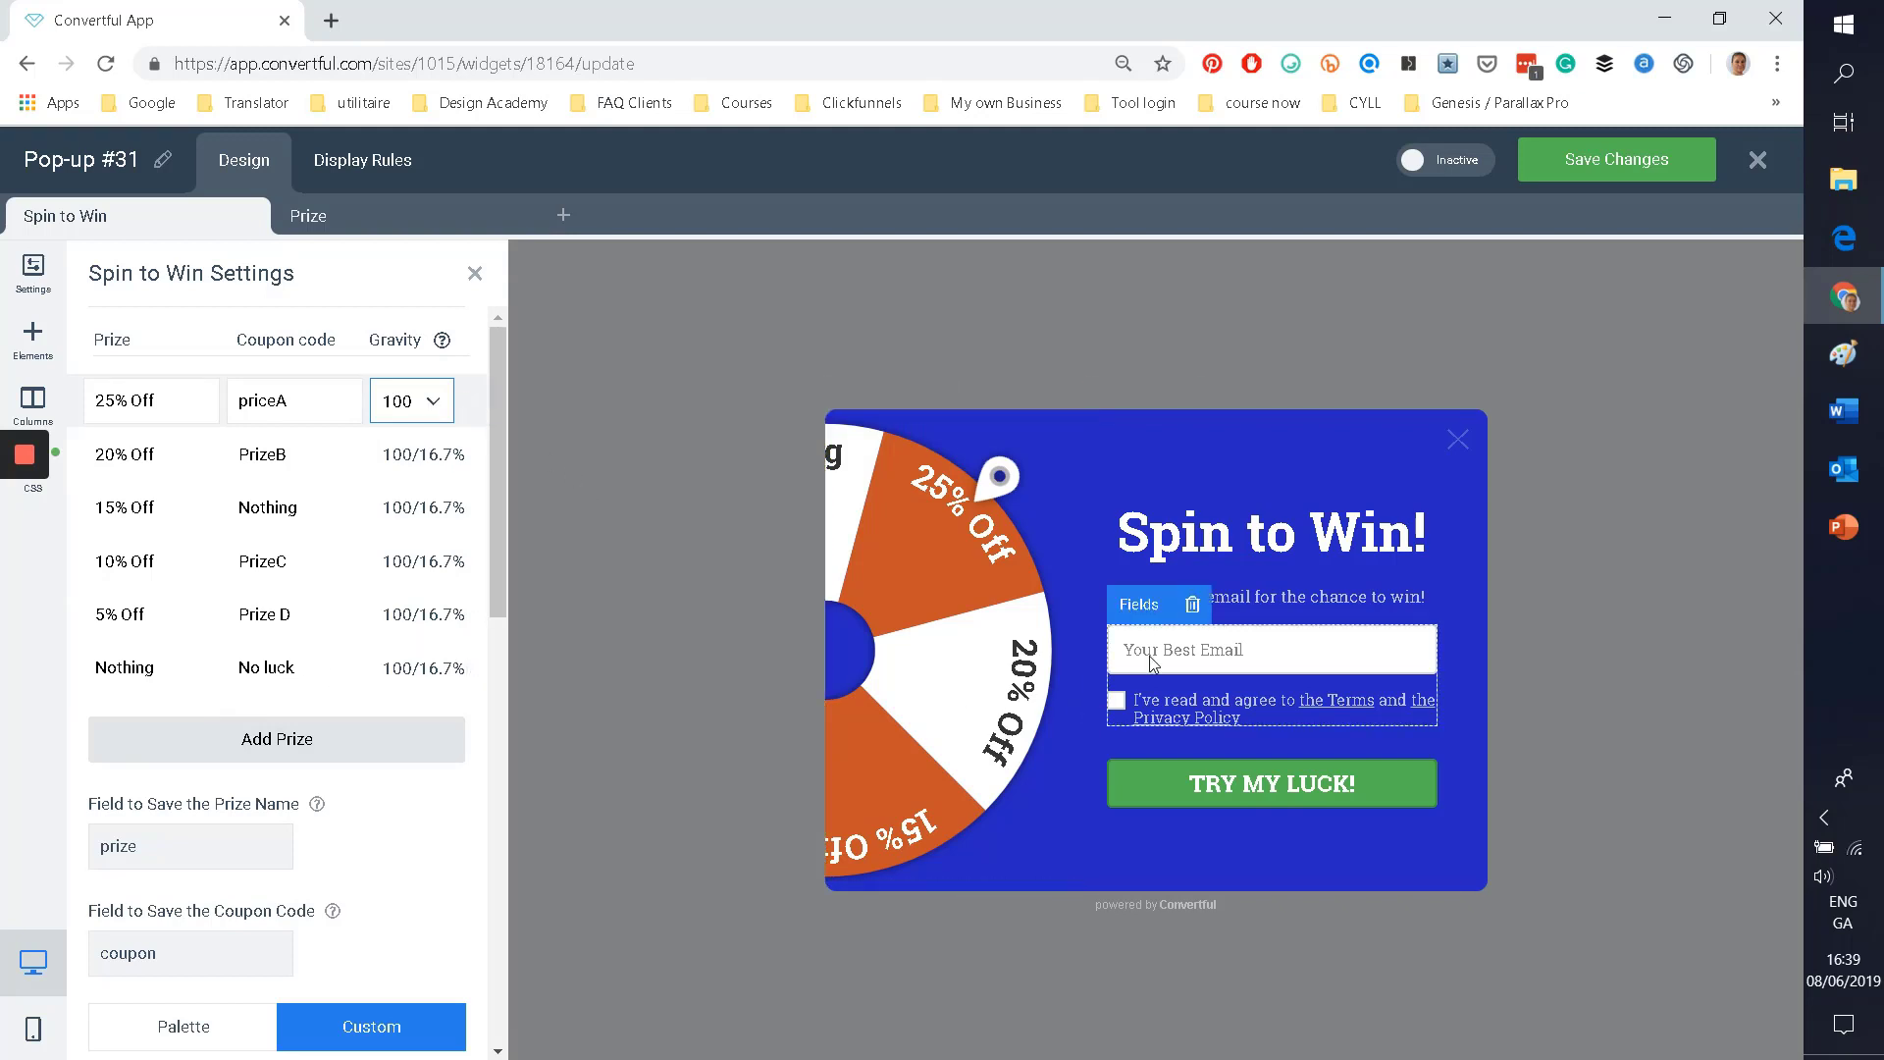
Step: Raise the email form fields' font size to 16px, keeping the Roboto Slab font
left_click(1151, 663)
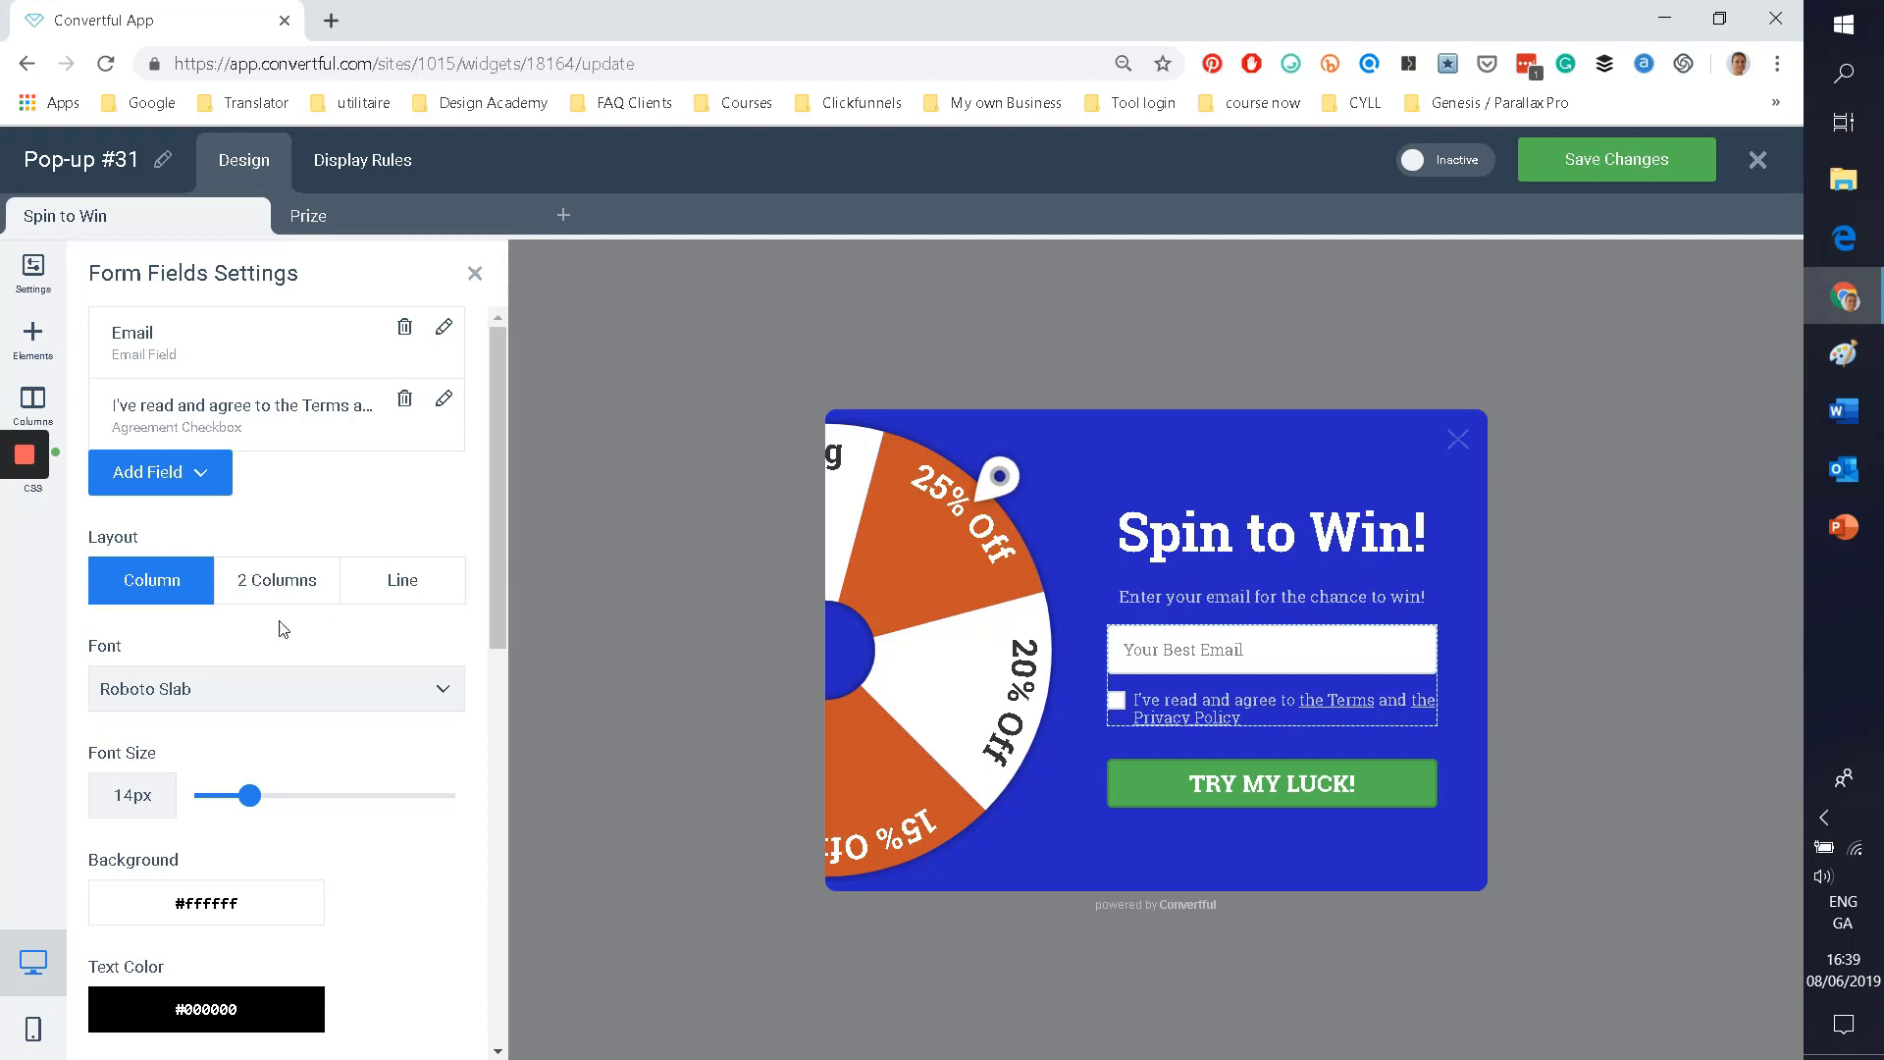
left_click(194, 691)
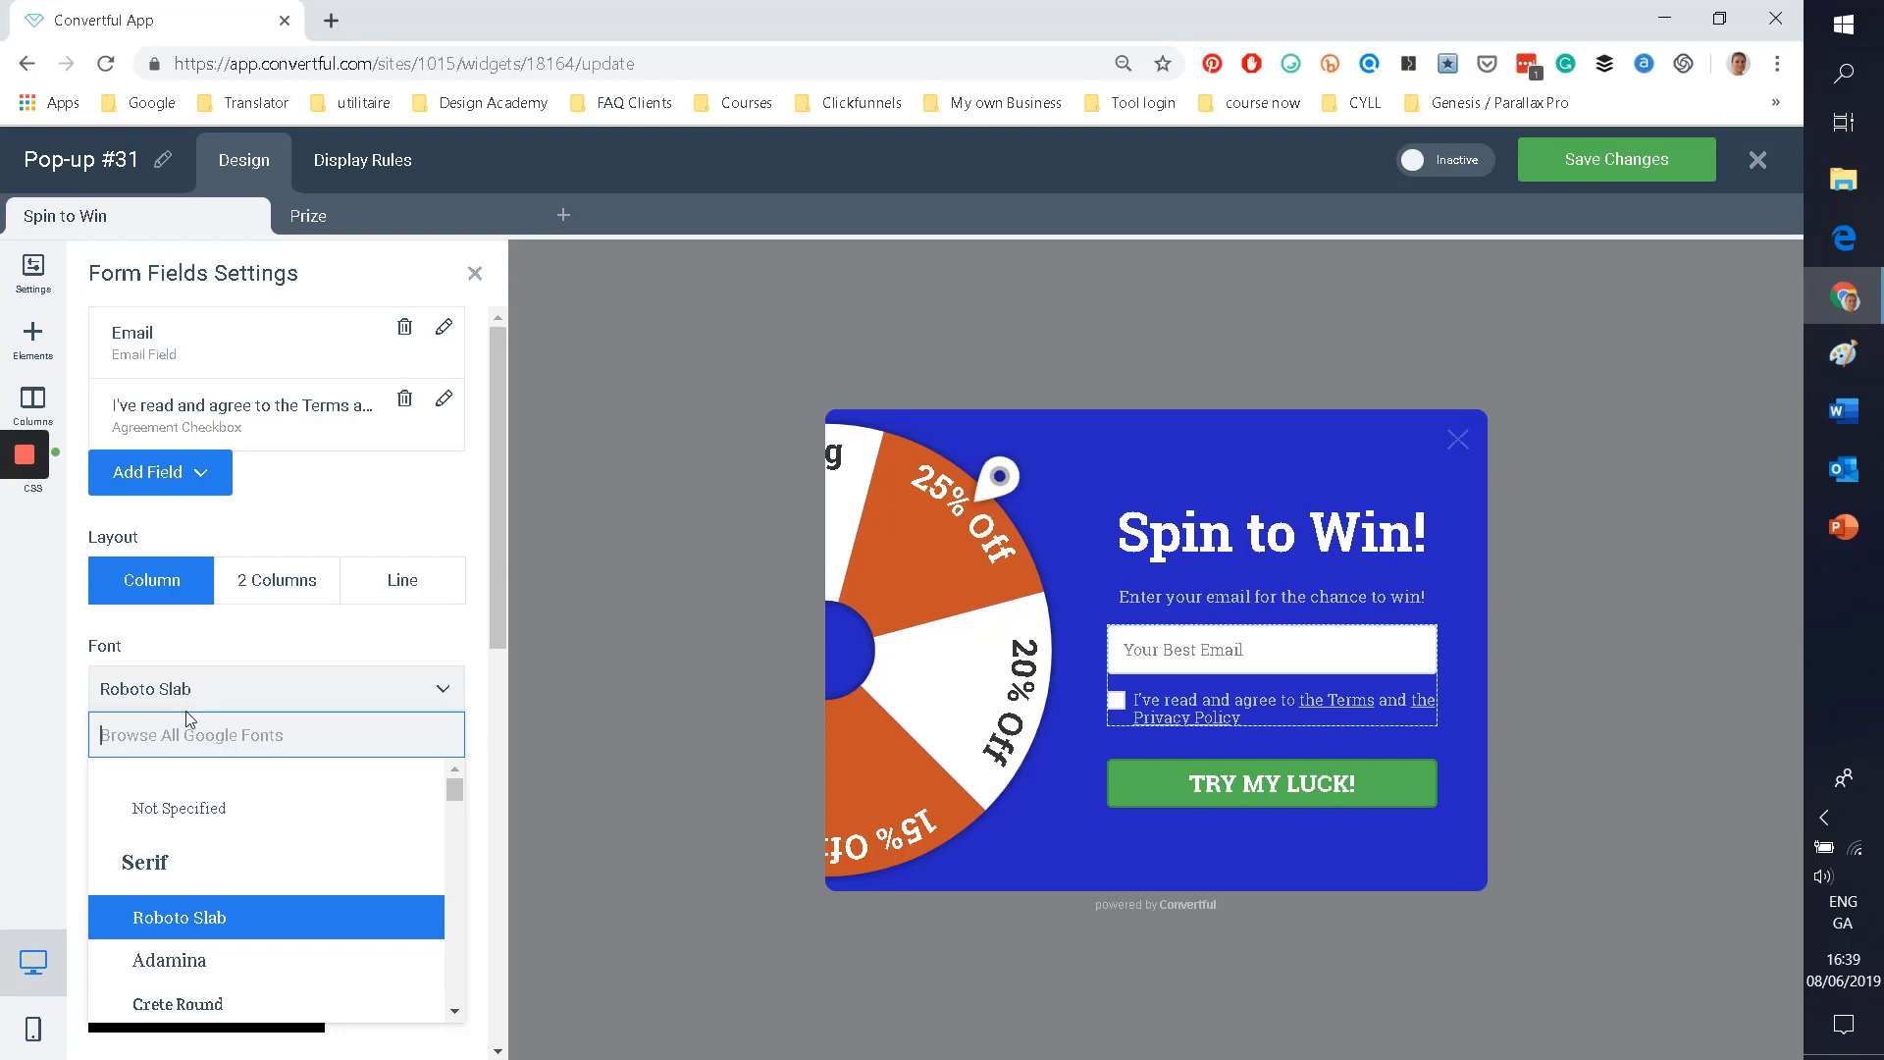
left_click(224, 699)
scroll(223, 700, "down", 1)
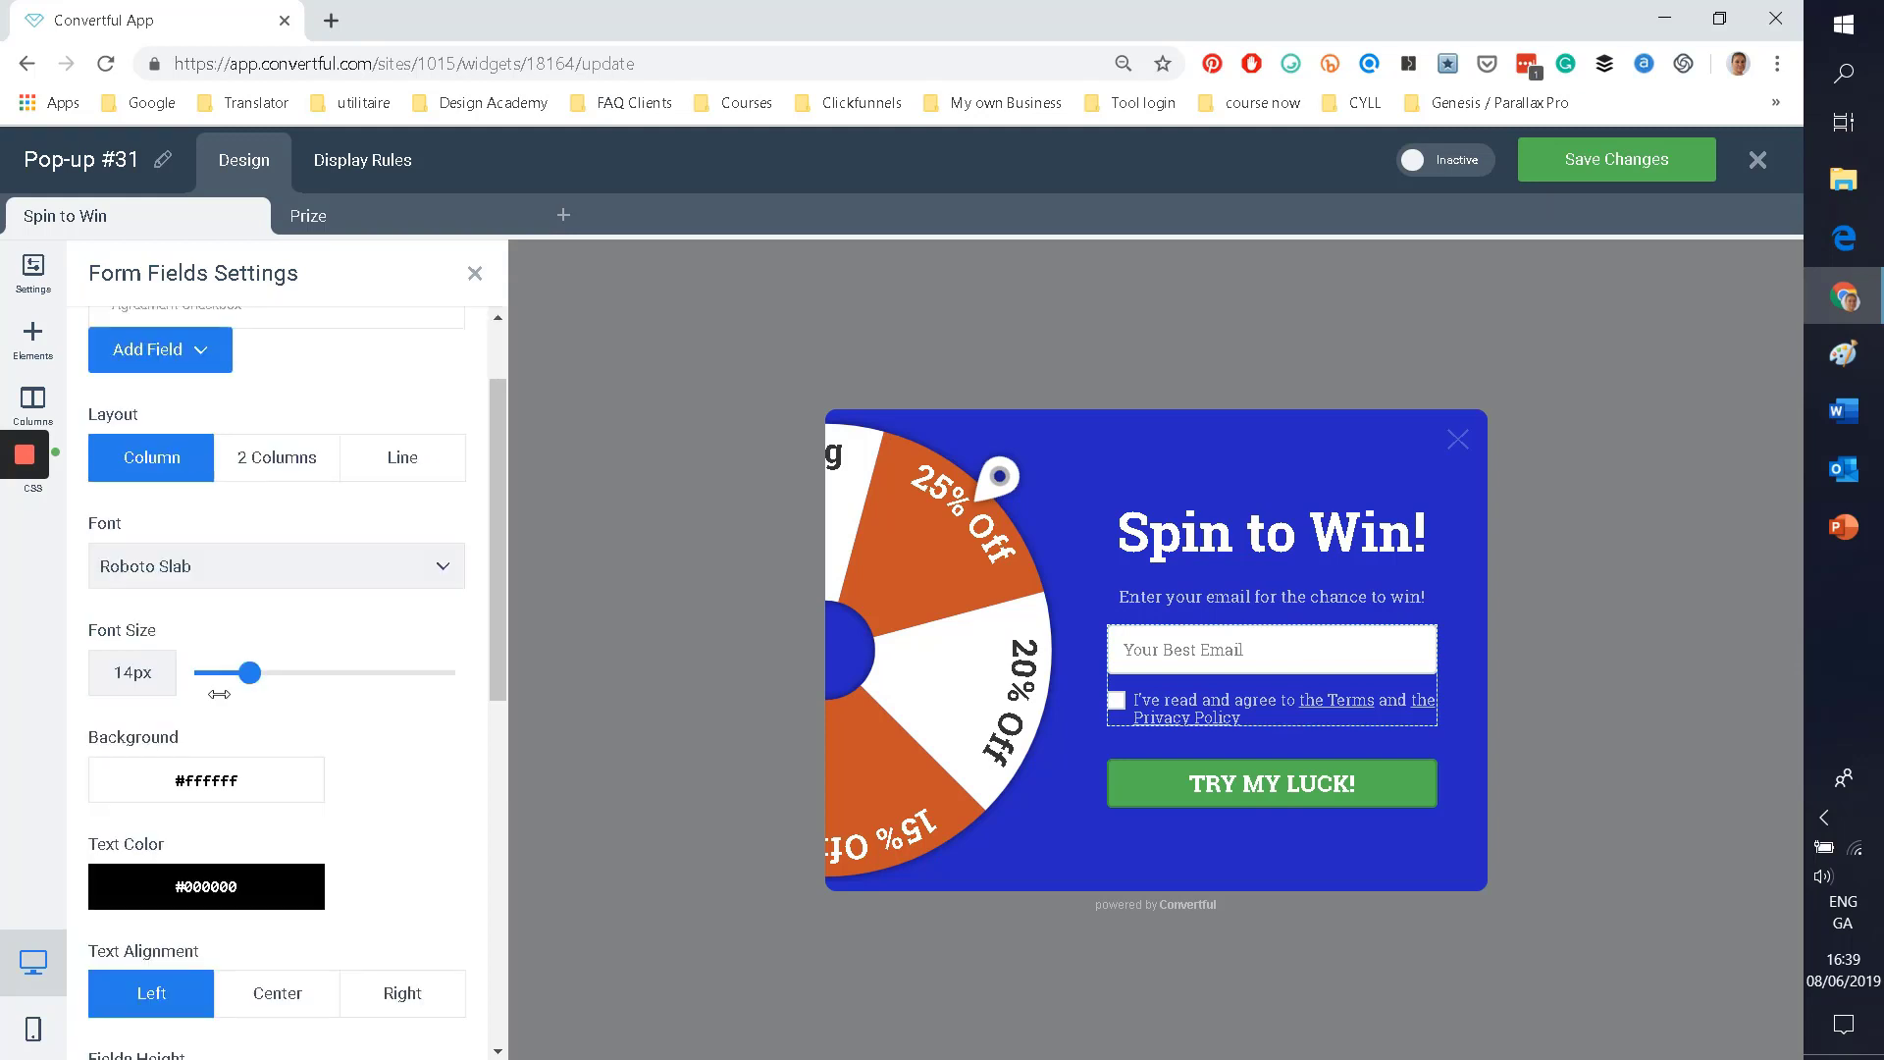
mouse_move(249, 672)
left_mouse_down()
mouse_move(326, 677)
mouse_move(265, 674)
left_mouse_up()
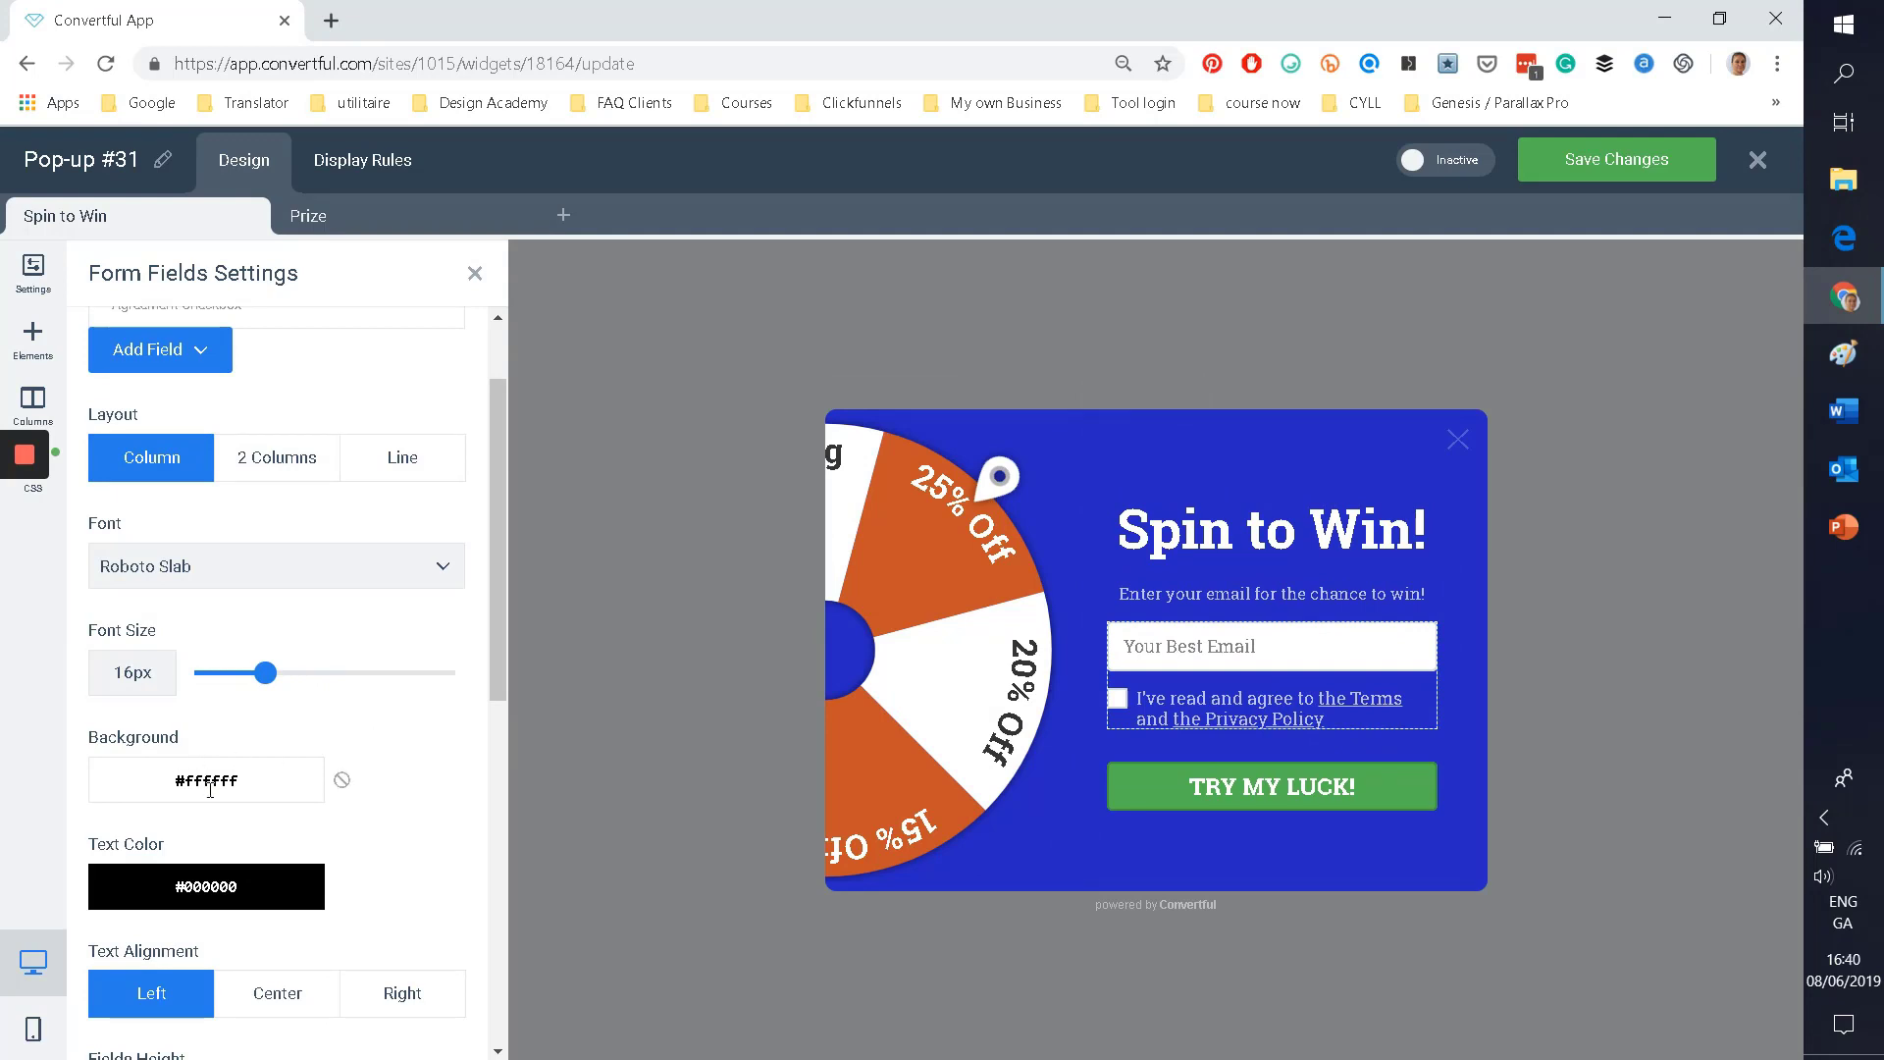
scroll(184, 903, "down", 4)
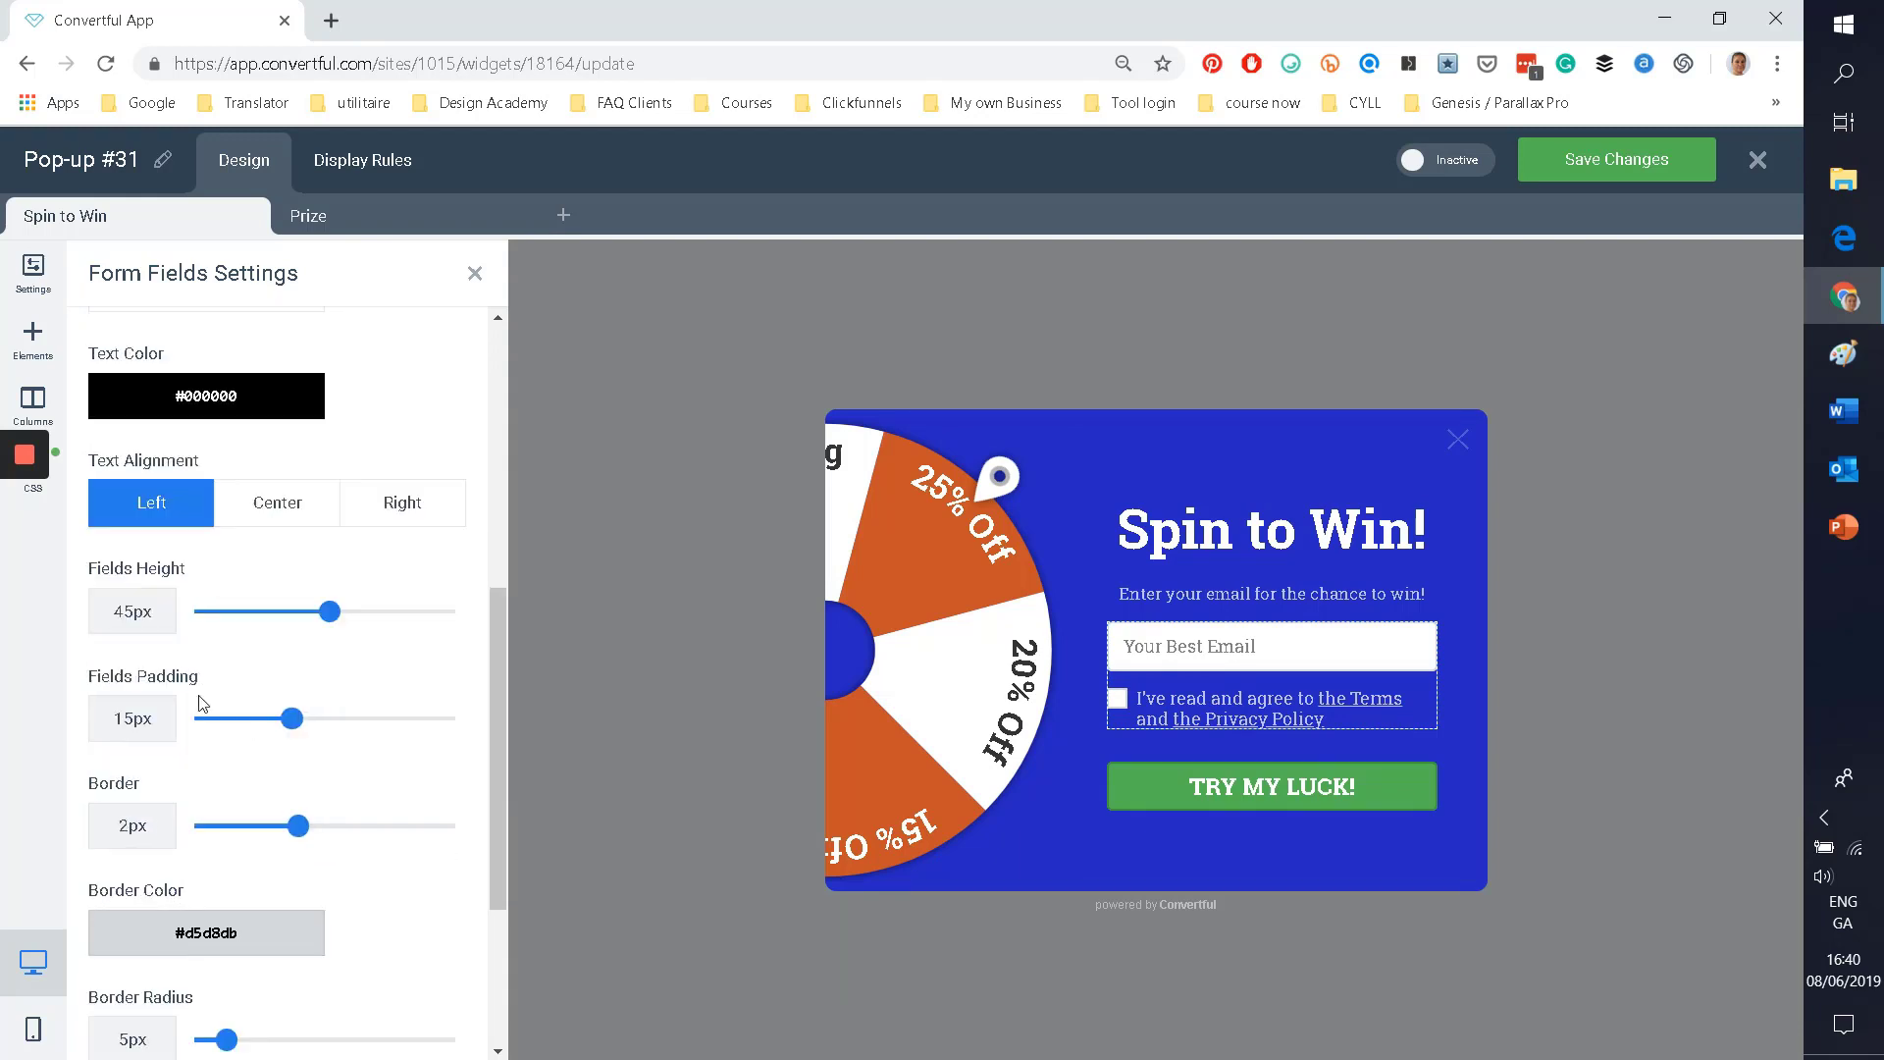
Step: Change the heading 'Spin to Win!' to 'Come to play!' and shrink it to 45px
left_click(1285, 543)
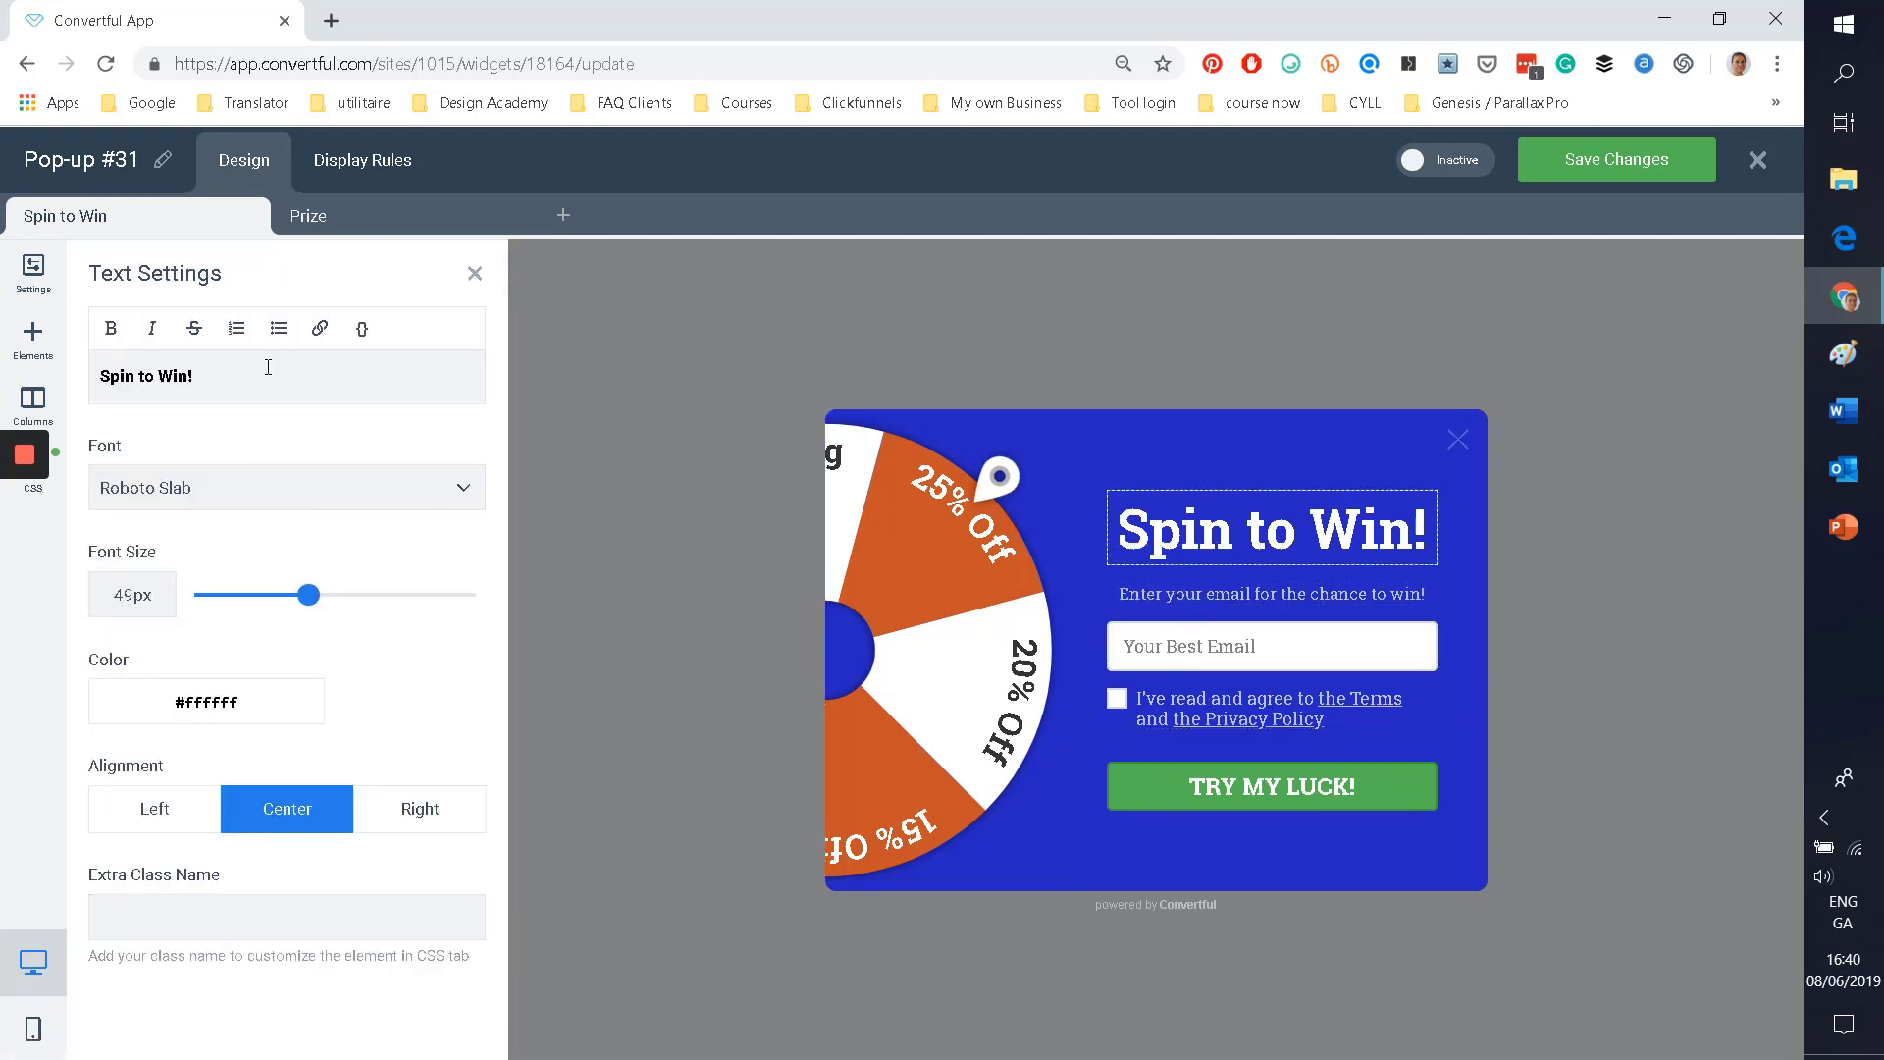
left_click_drag(268, 367, 22, 355)
type("C")
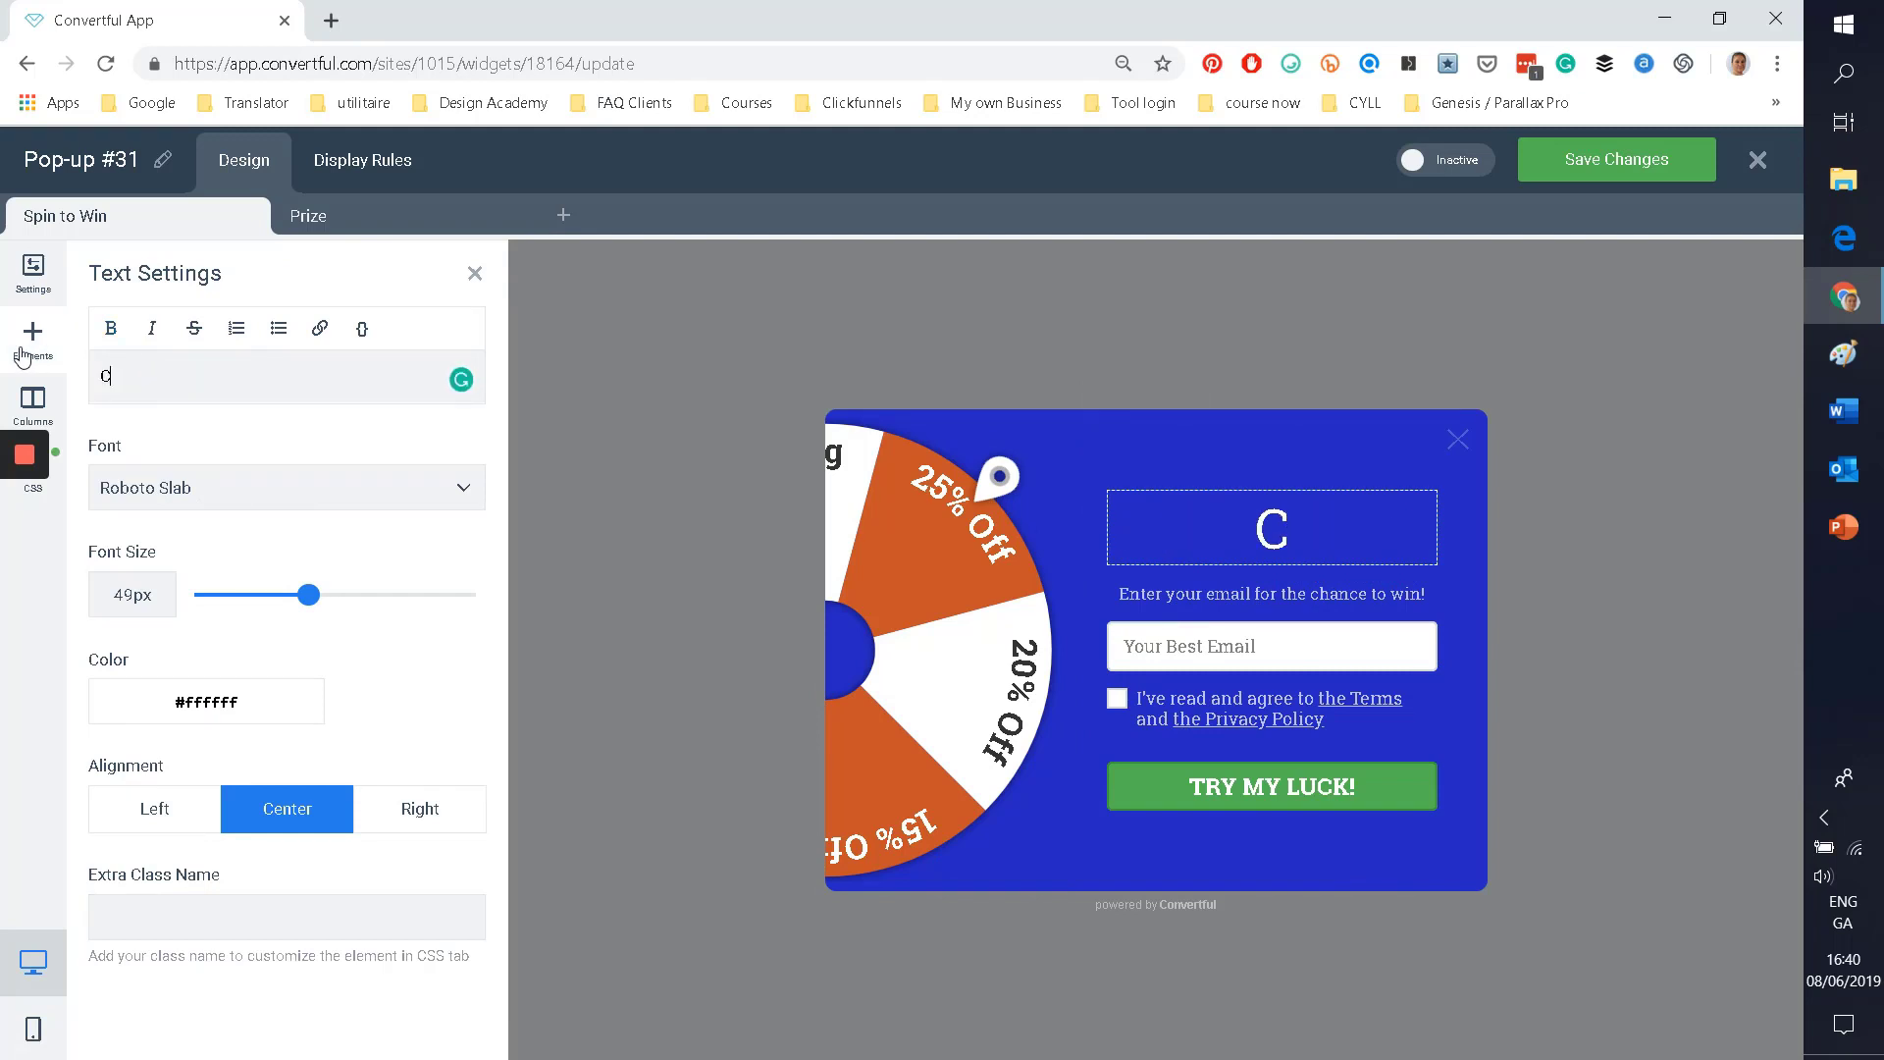
type("ome to play!")
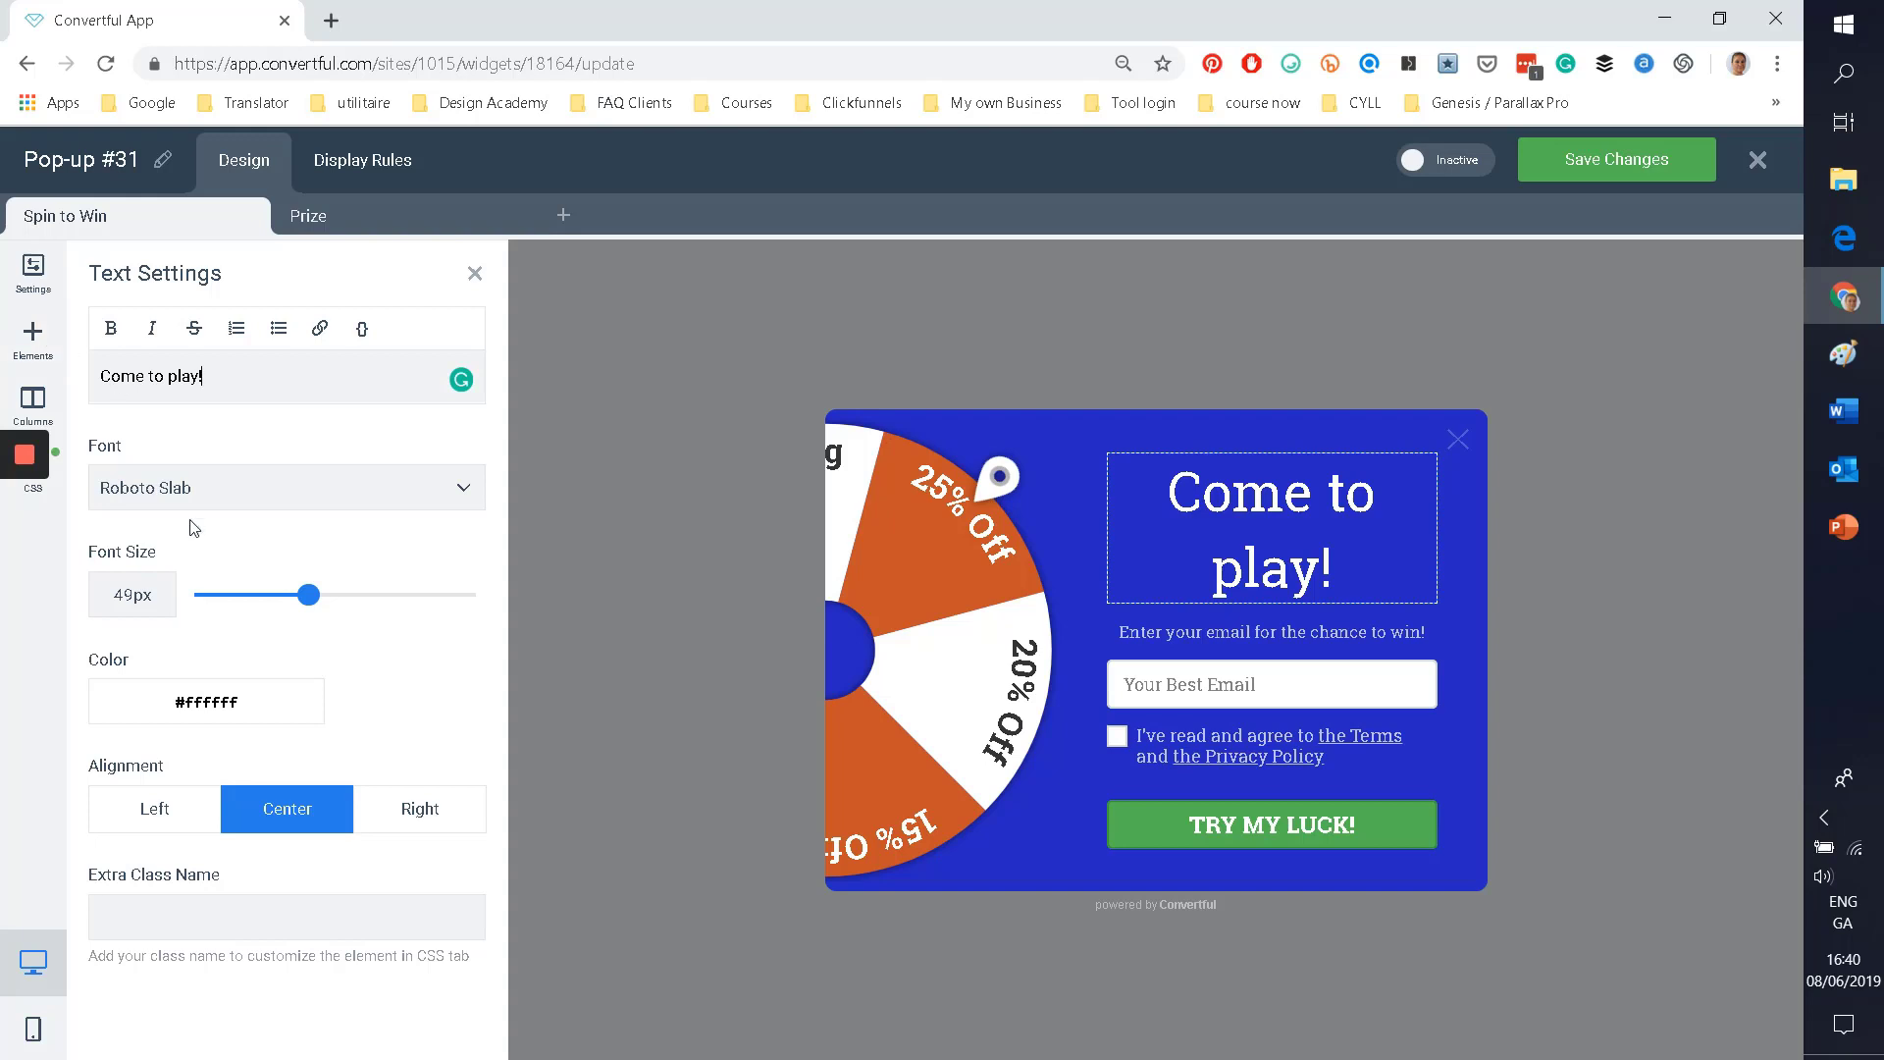
left_click_drag(308, 596, 298, 596)
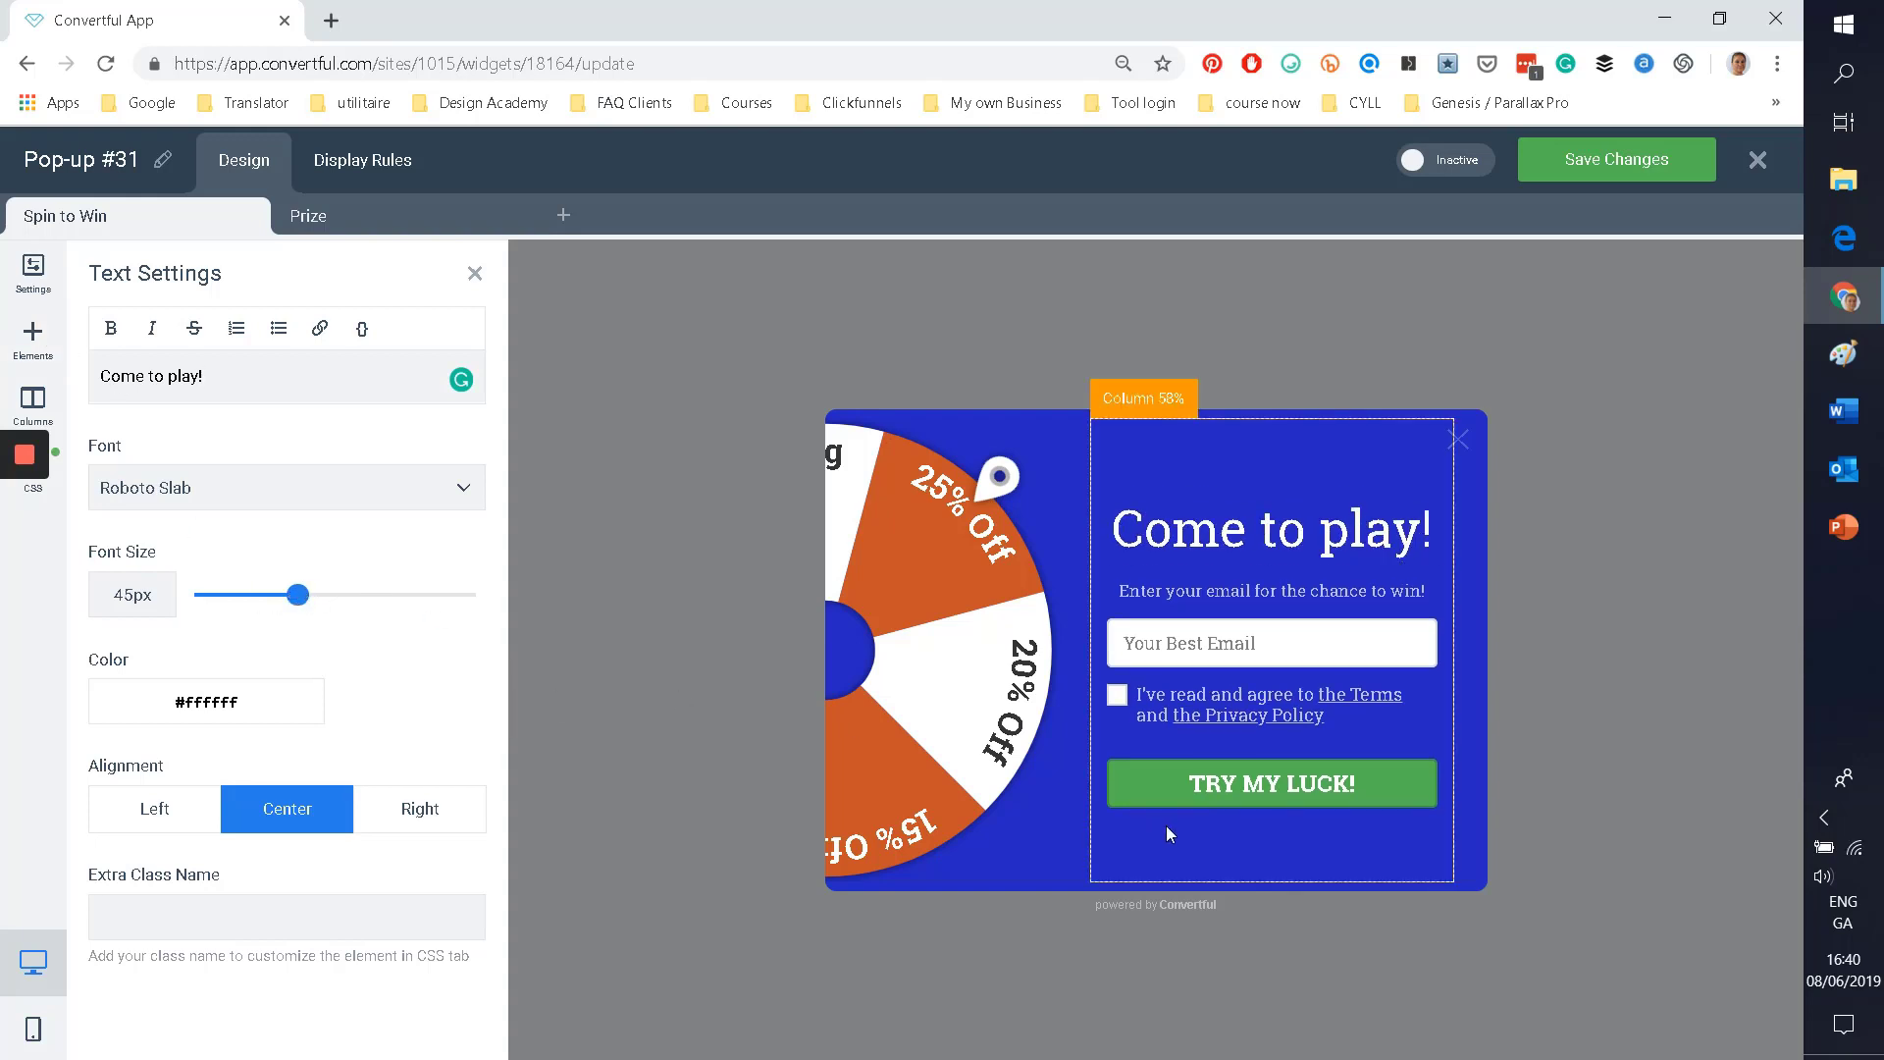
left_click(1215, 793)
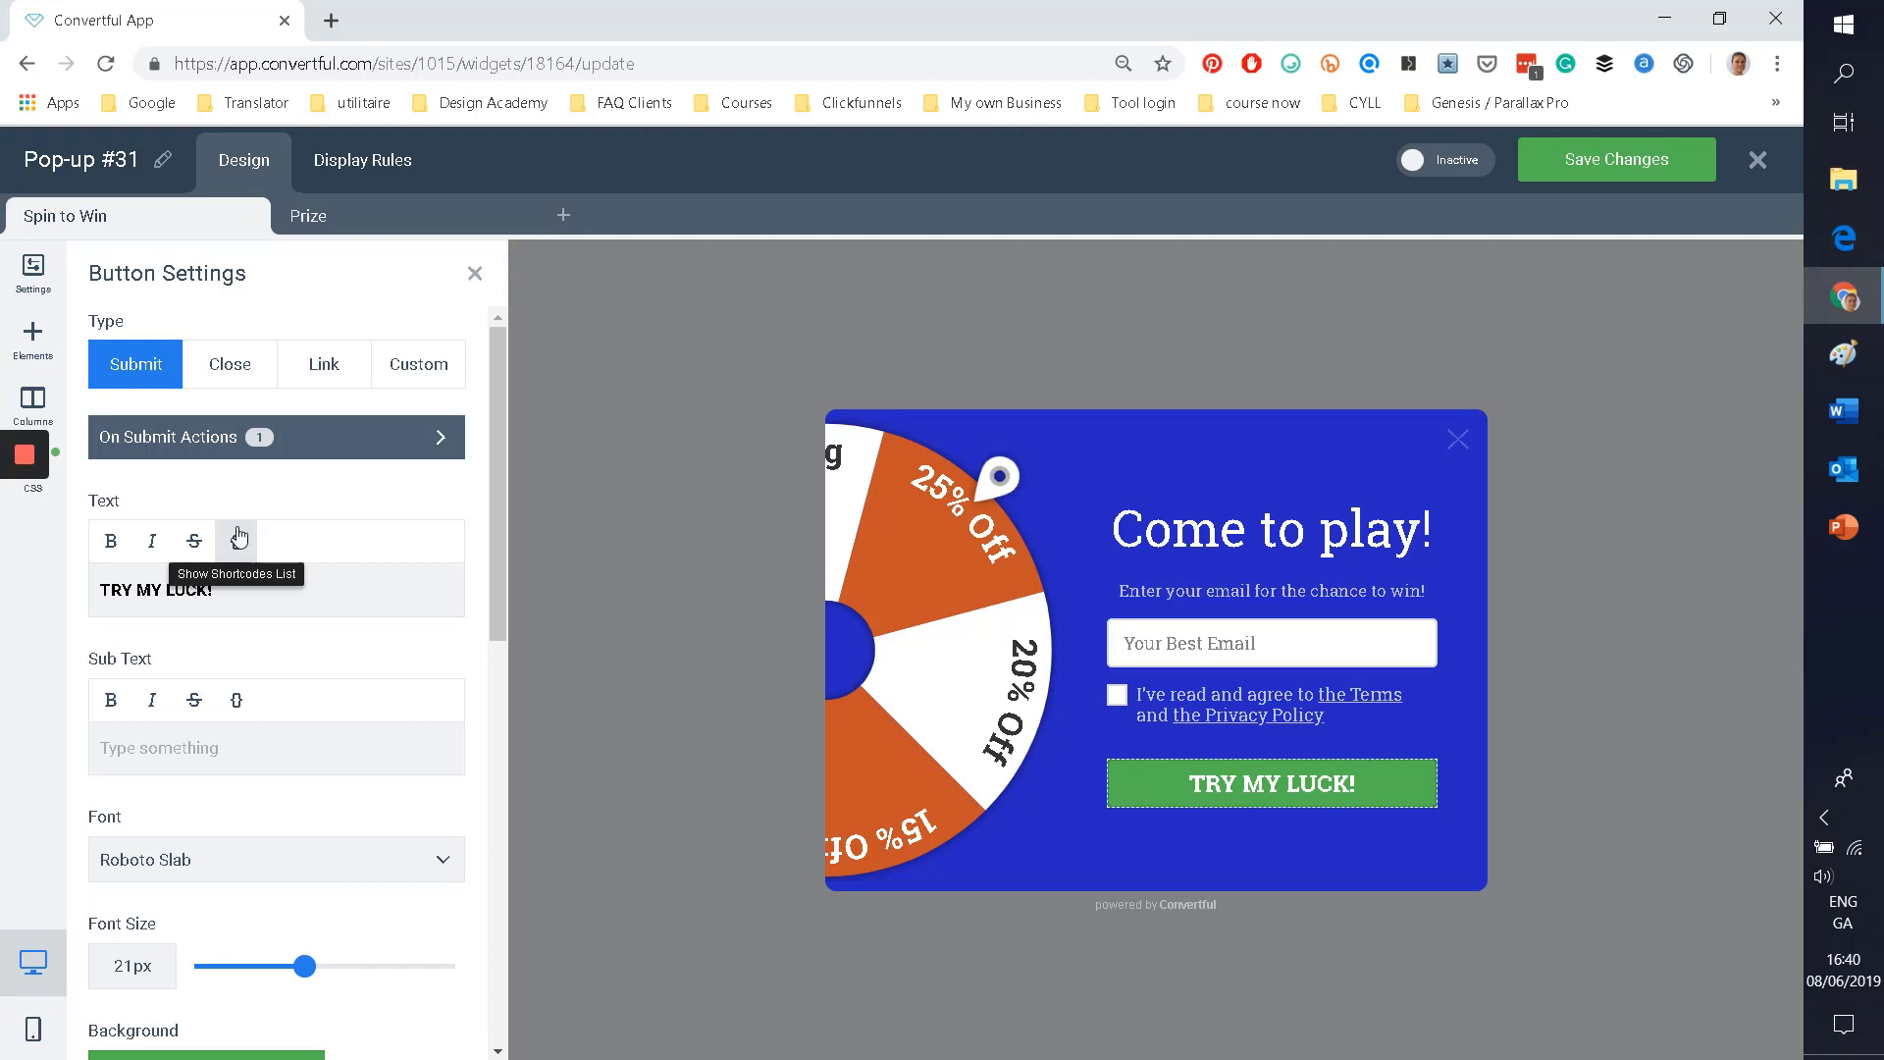
left_click(429, 452)
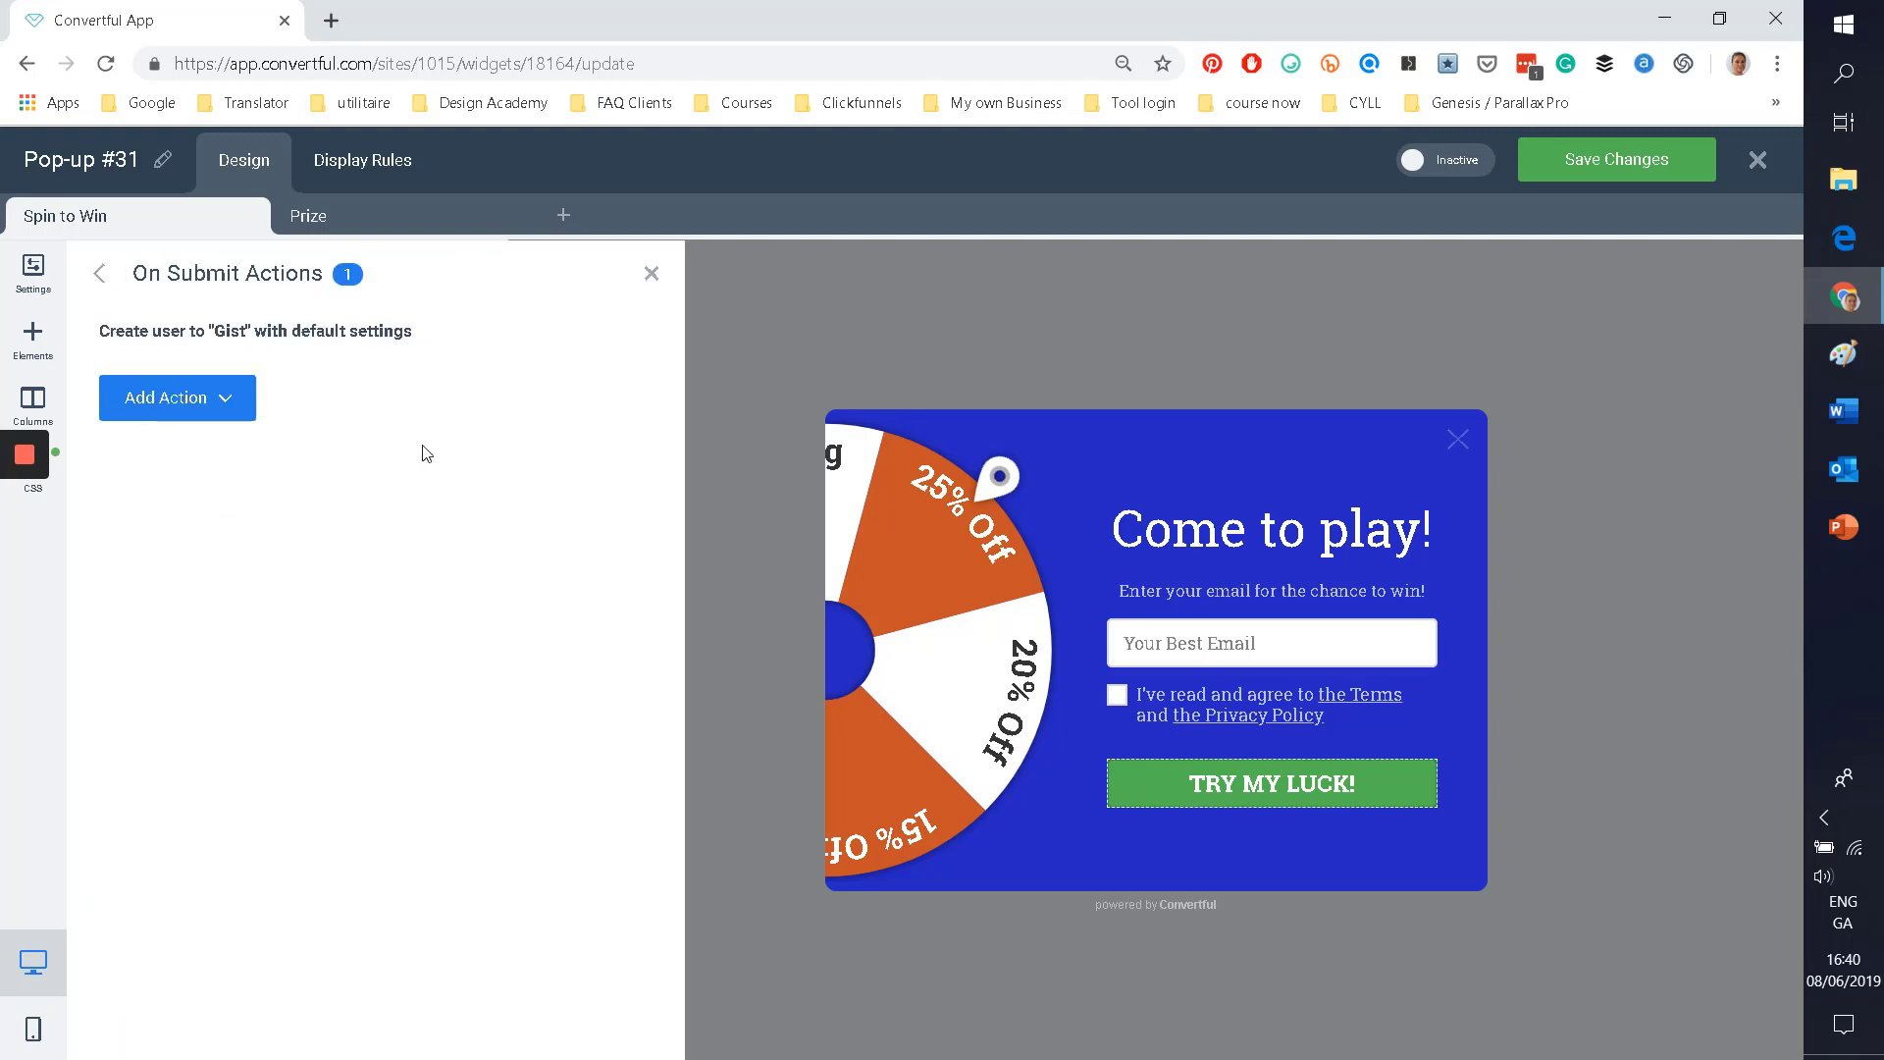
left_click(189, 402)
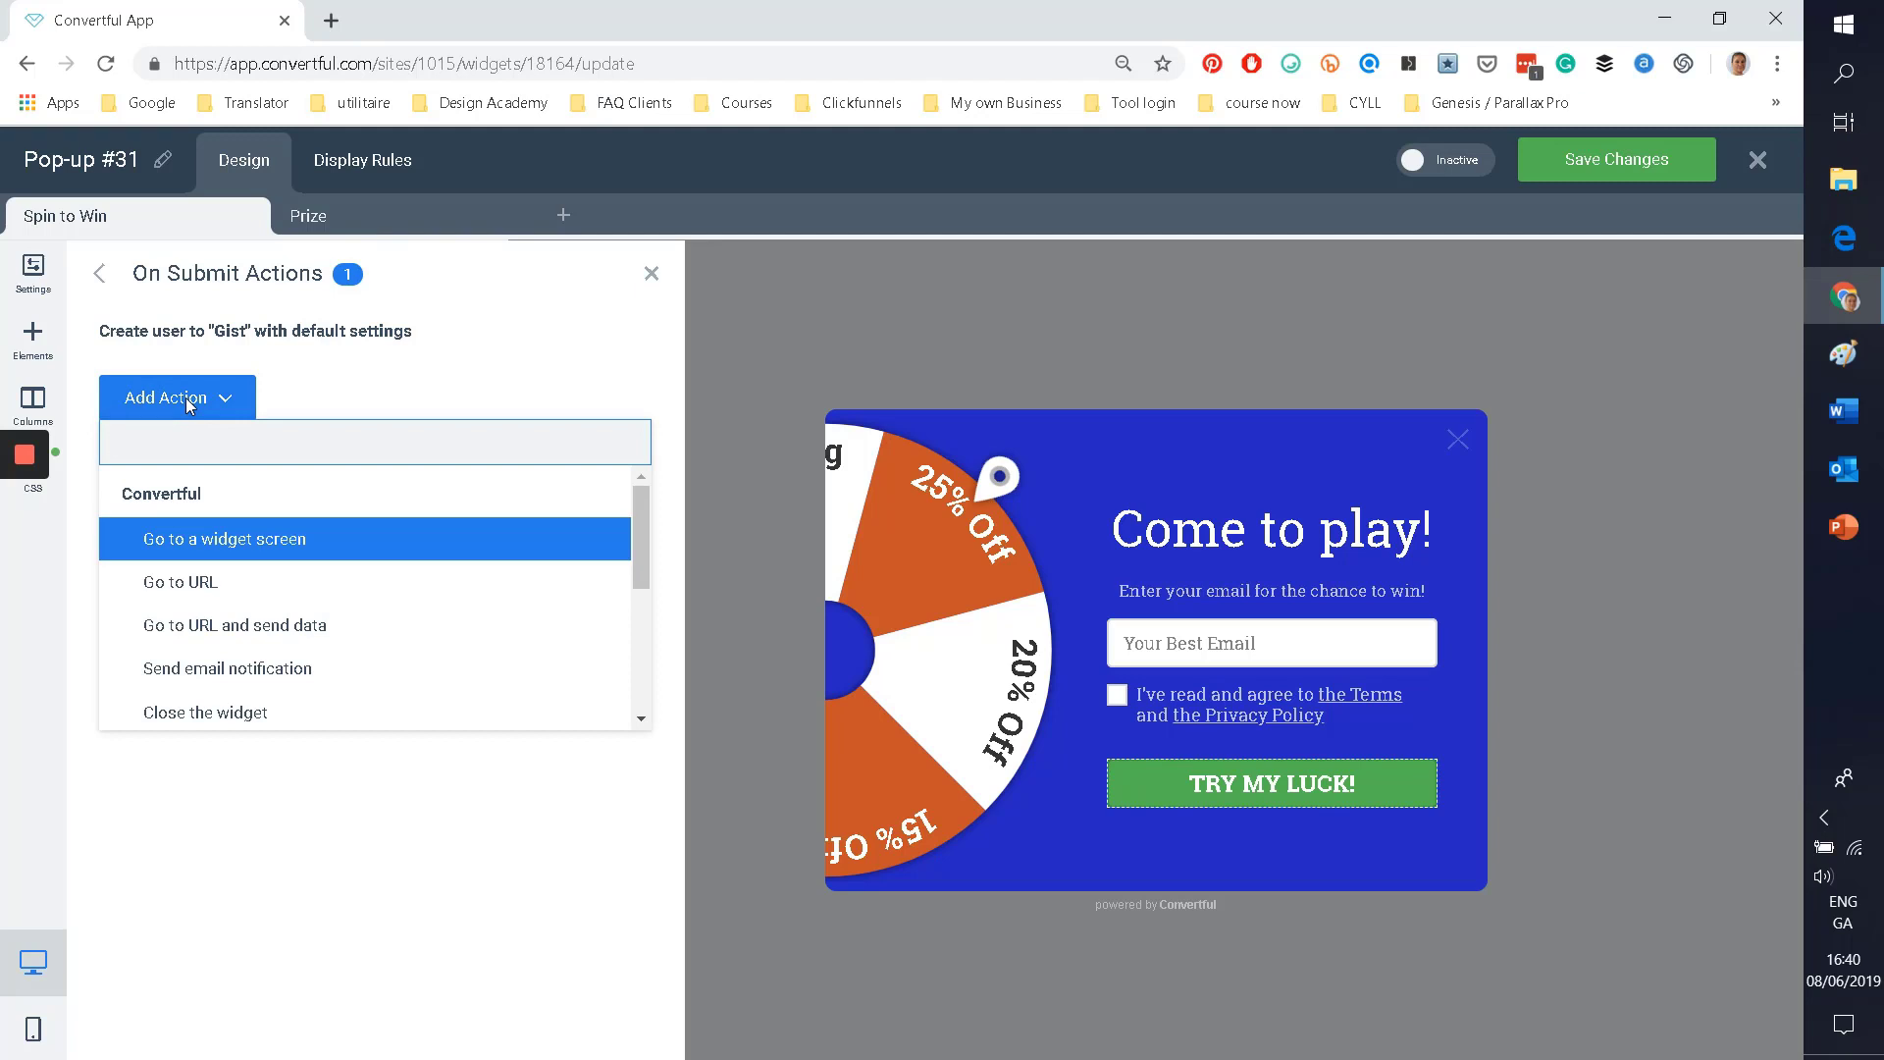
left_click(189, 402)
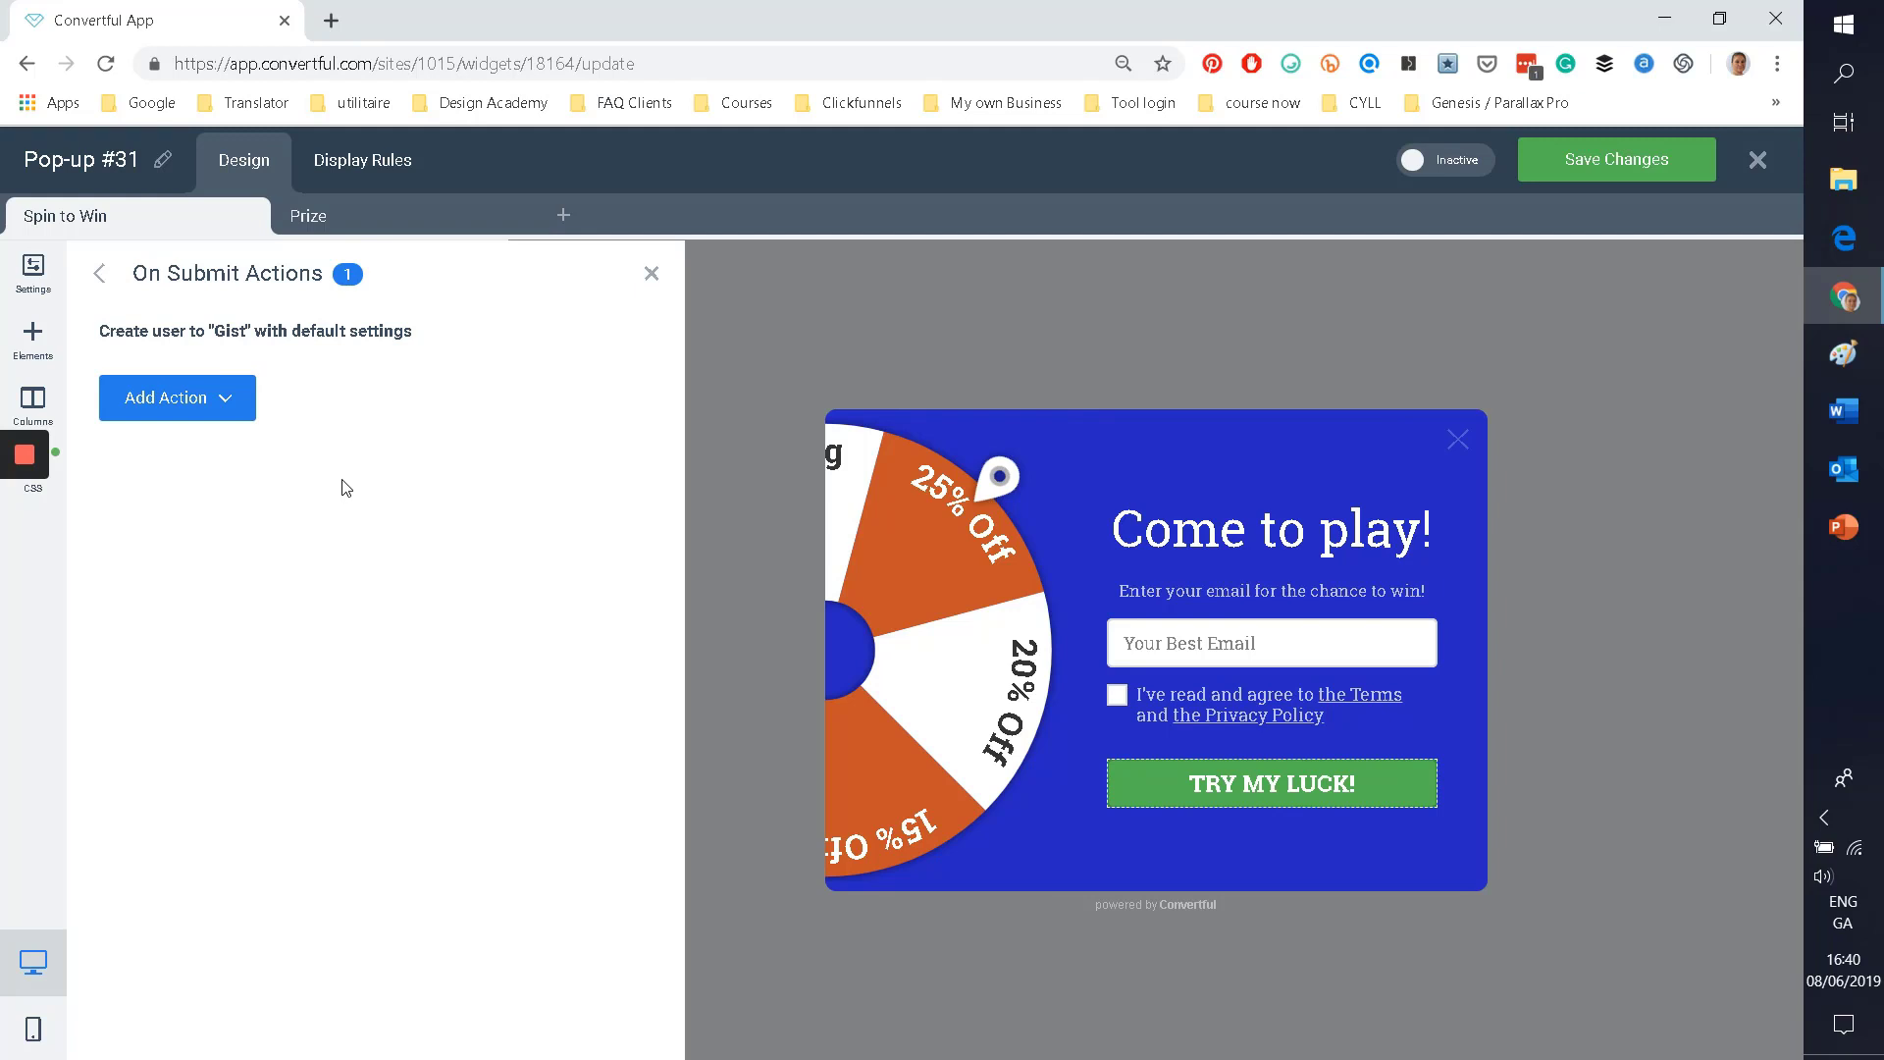
left_click(220, 398)
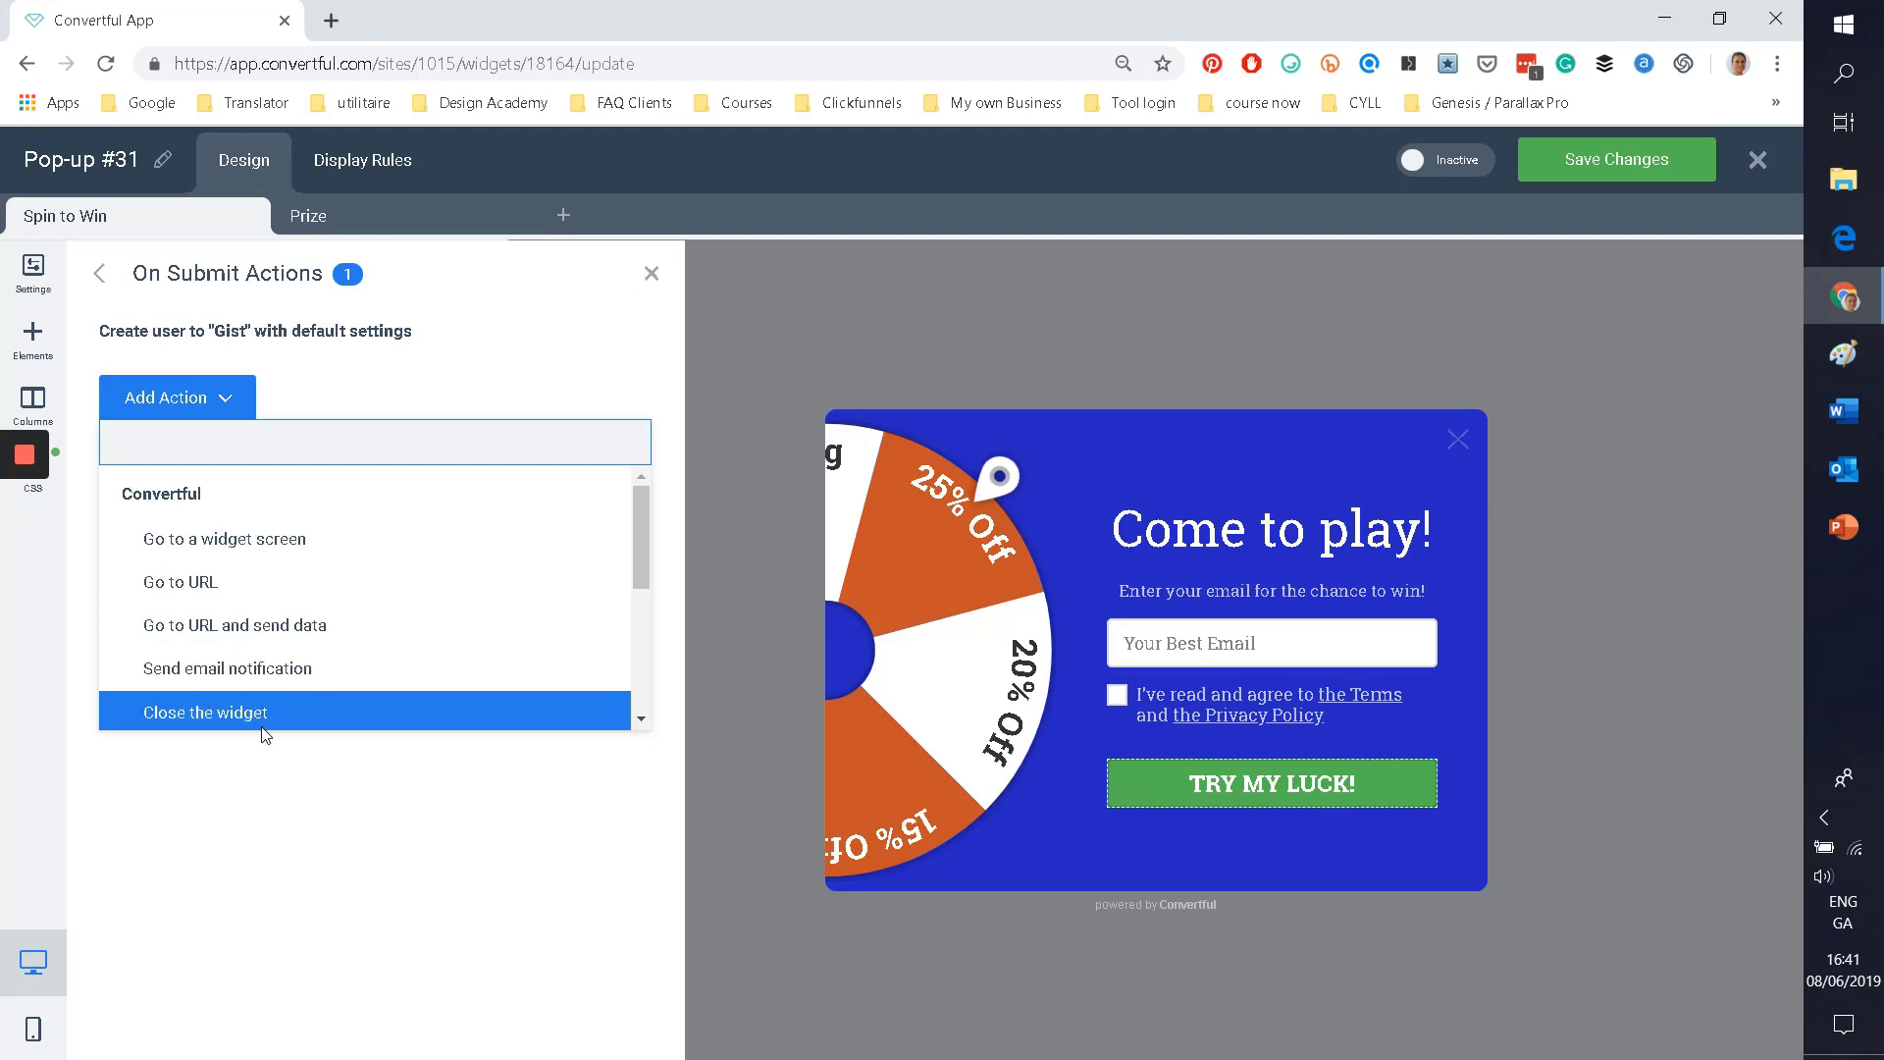
scroll(412, 639, "down", 4)
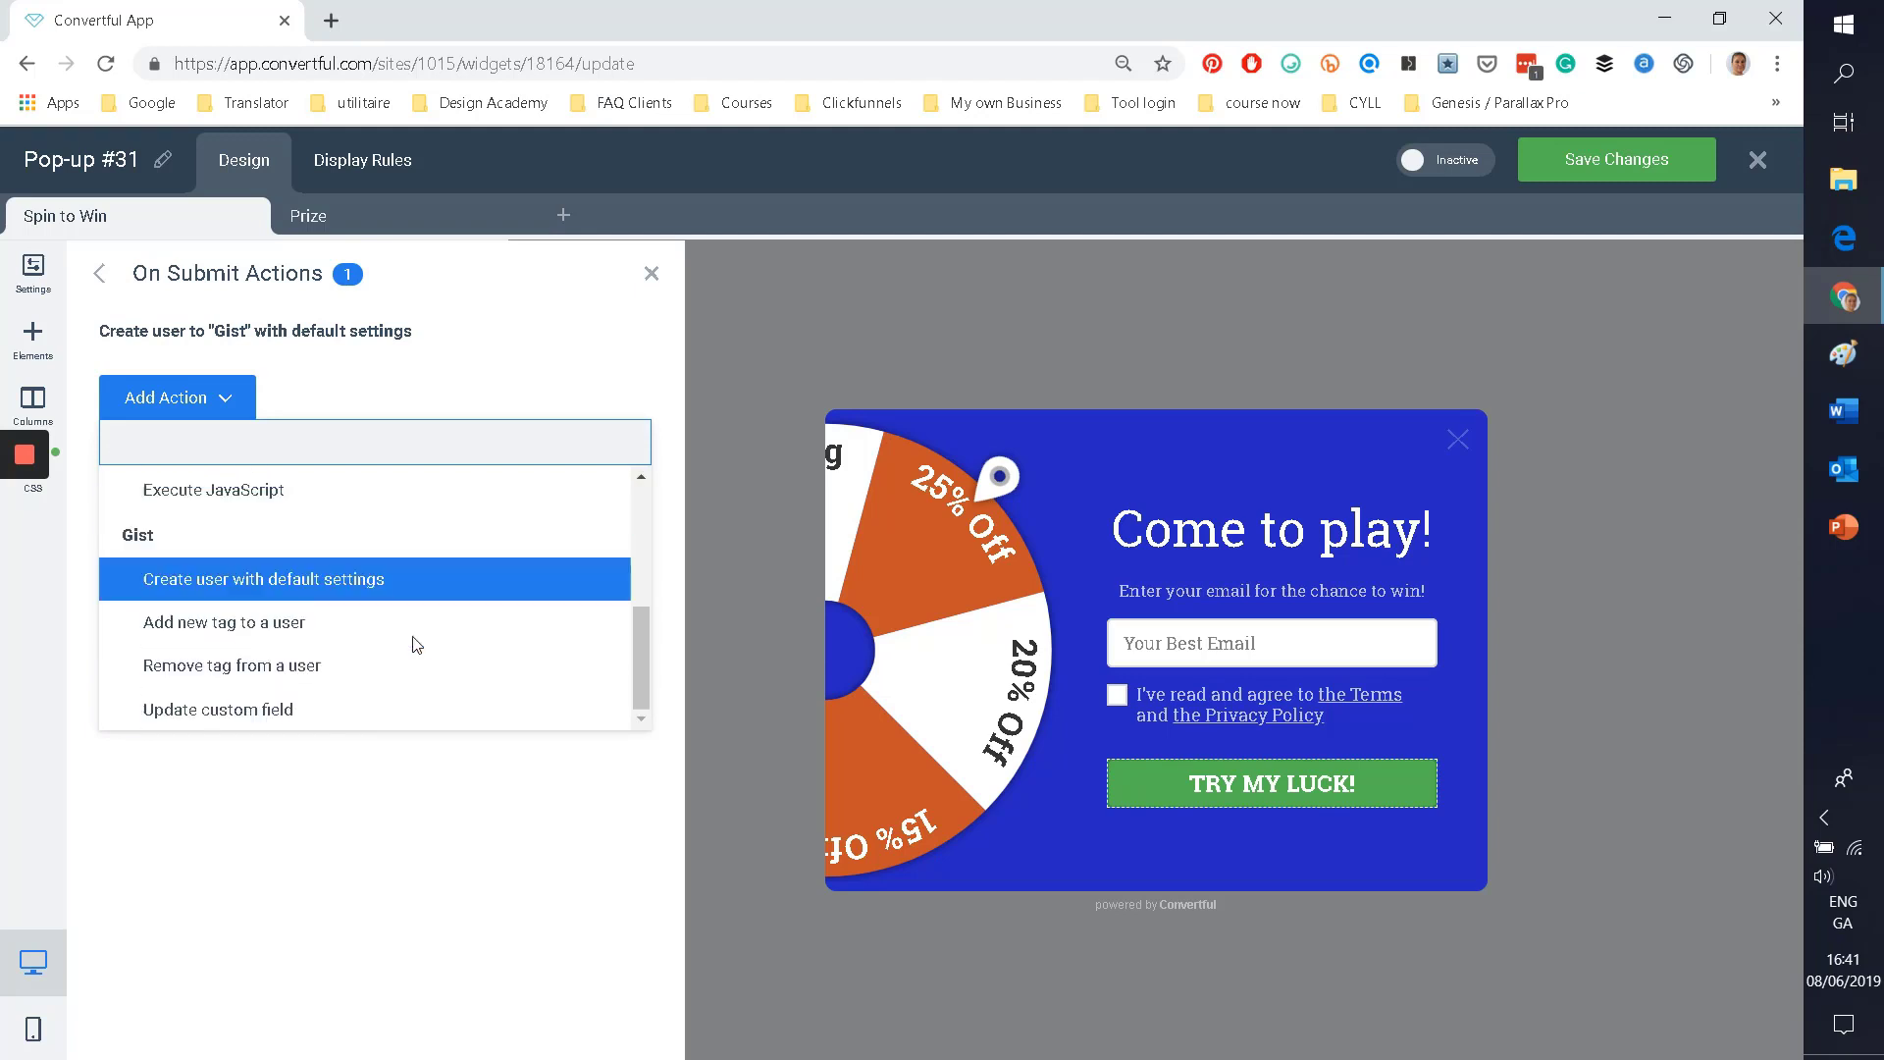
scroll(417, 646, "up", 3)
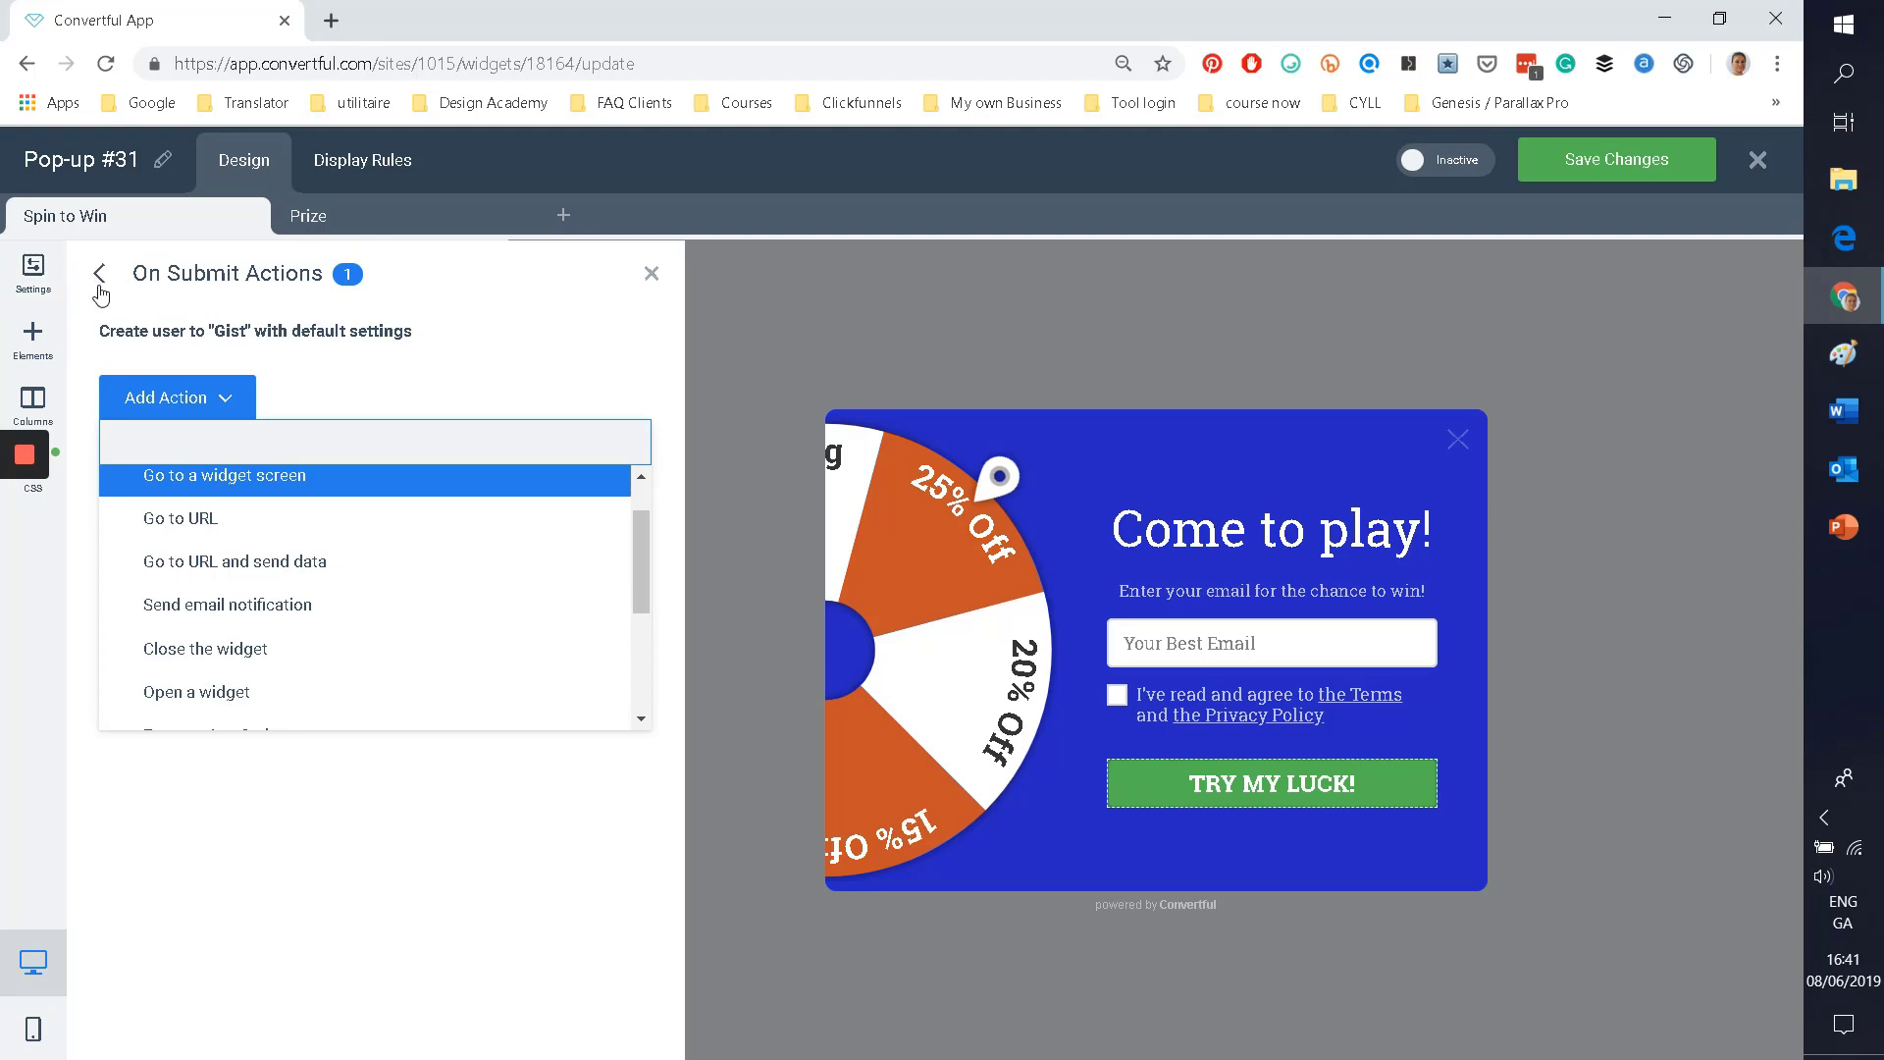
left_click(99, 286)
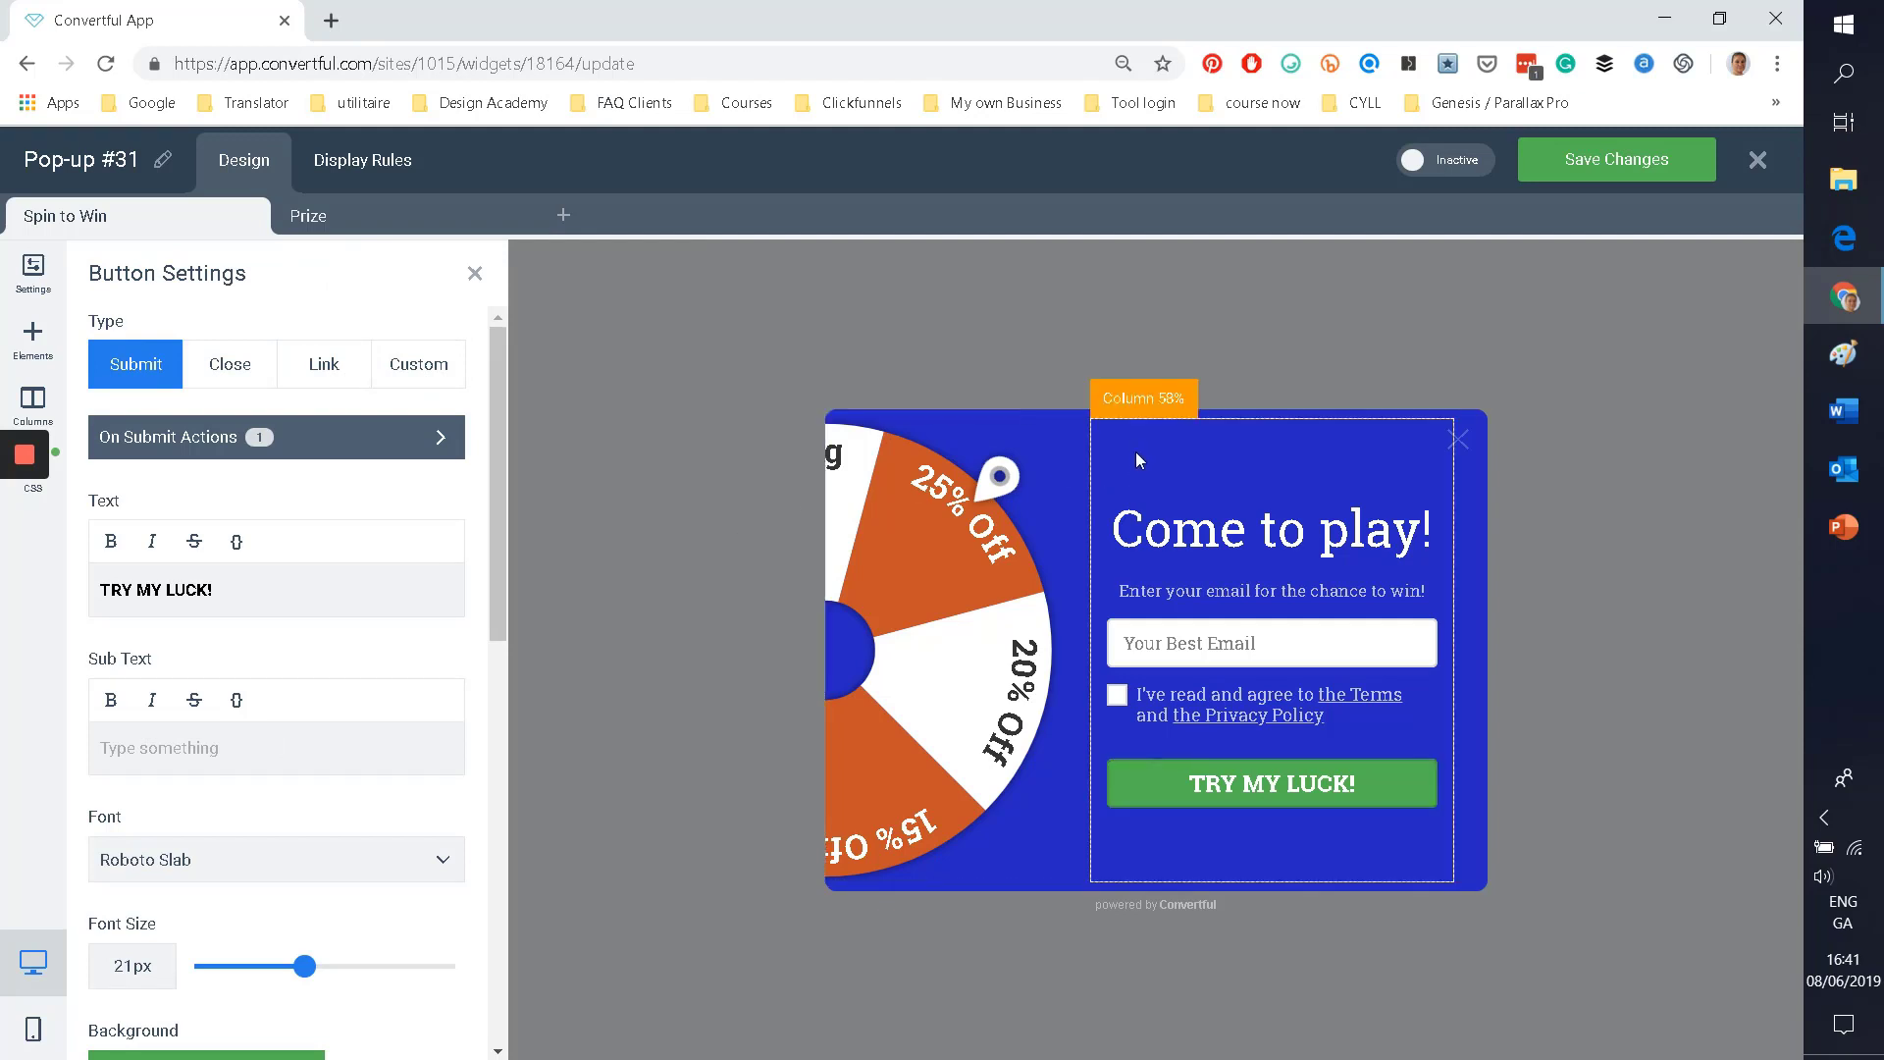
Step: Save Pop-up #31 and view its Prize step with the 'You just won {prize}!' message
scroll(290, 652, "down", 10)
scroll(291, 651, "up", 10)
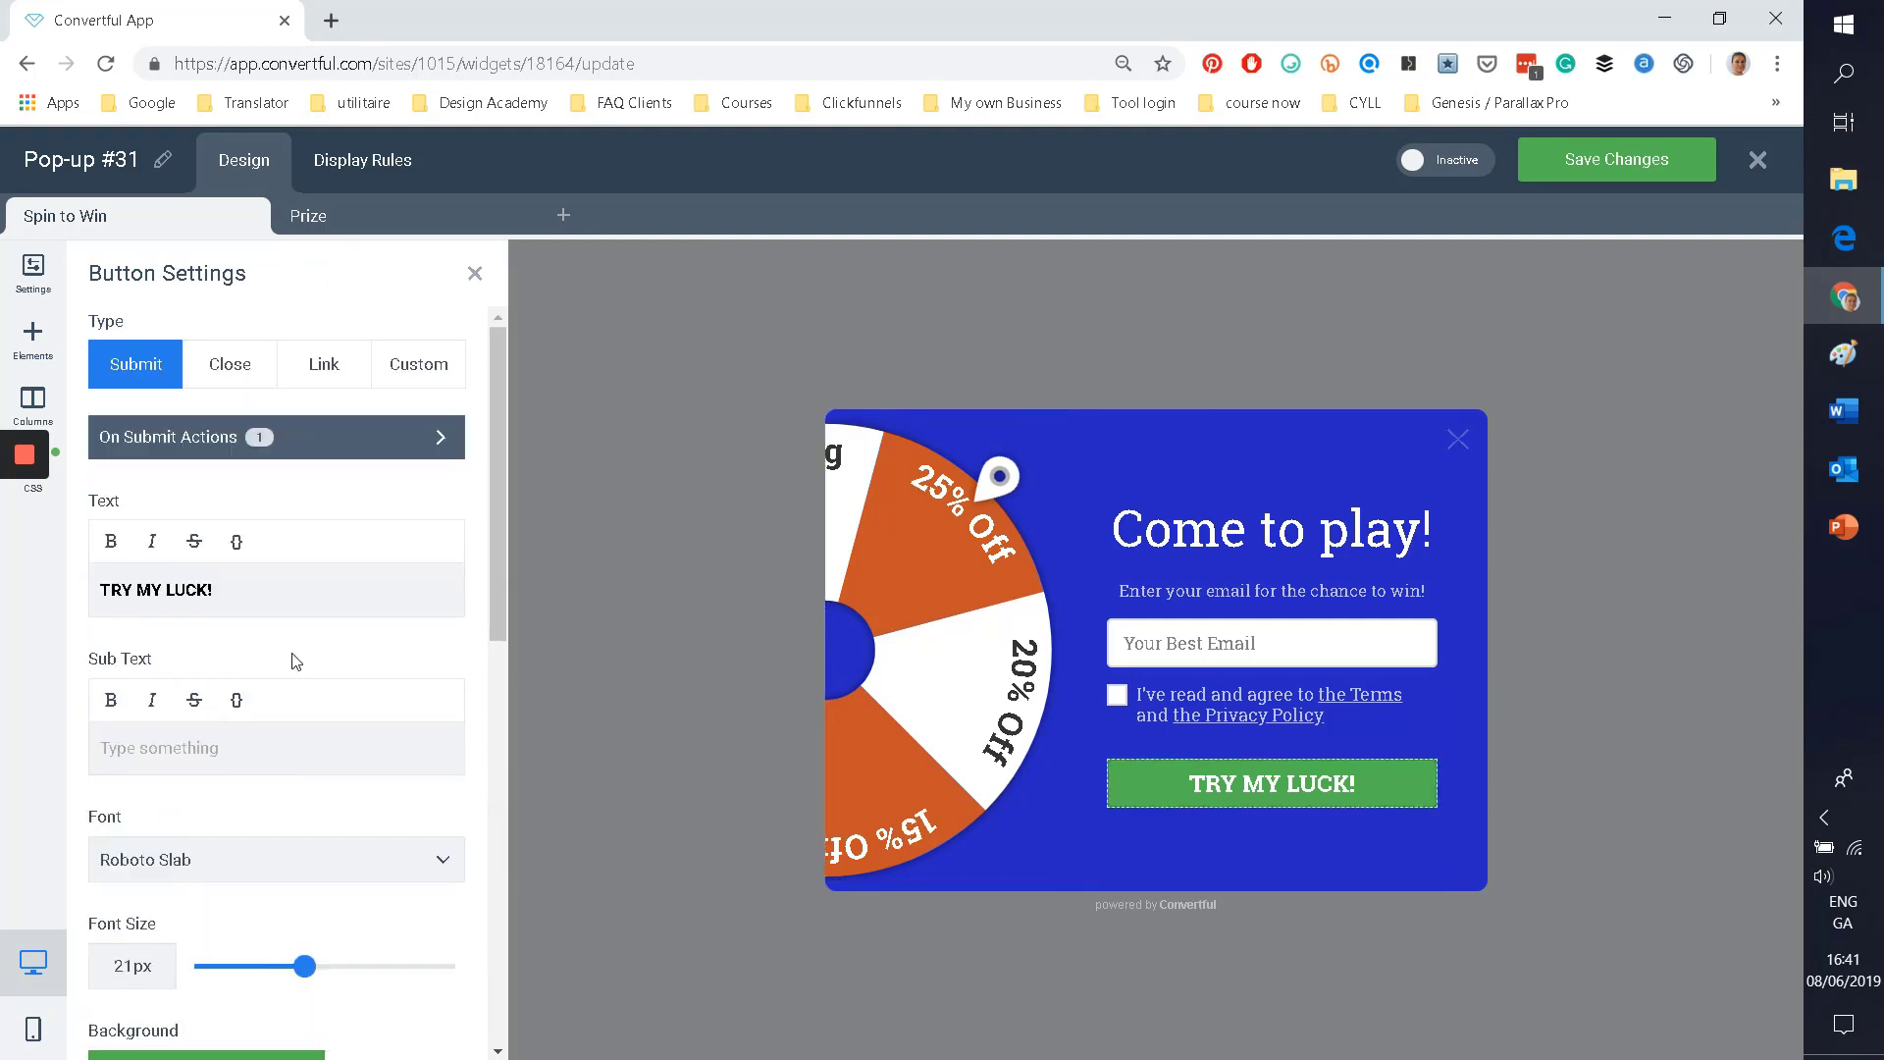
left_click(1588, 162)
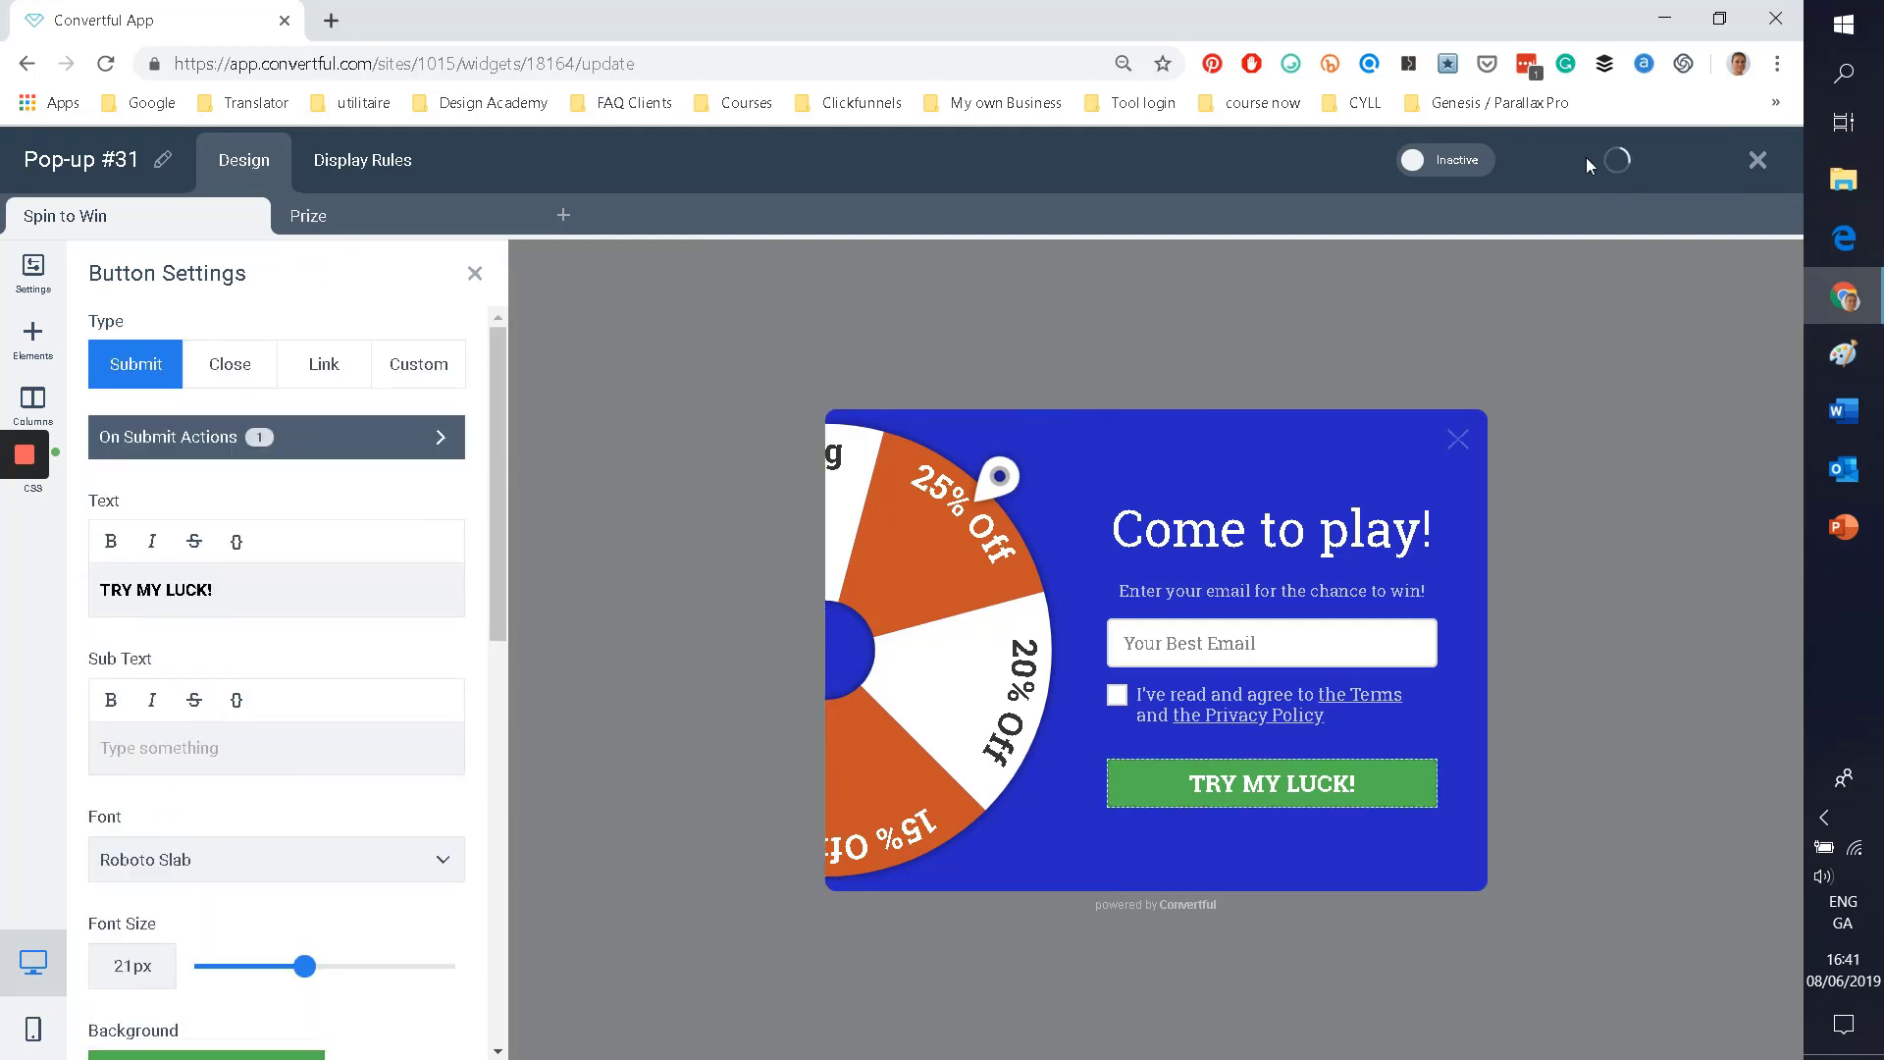
left_click(299, 218)
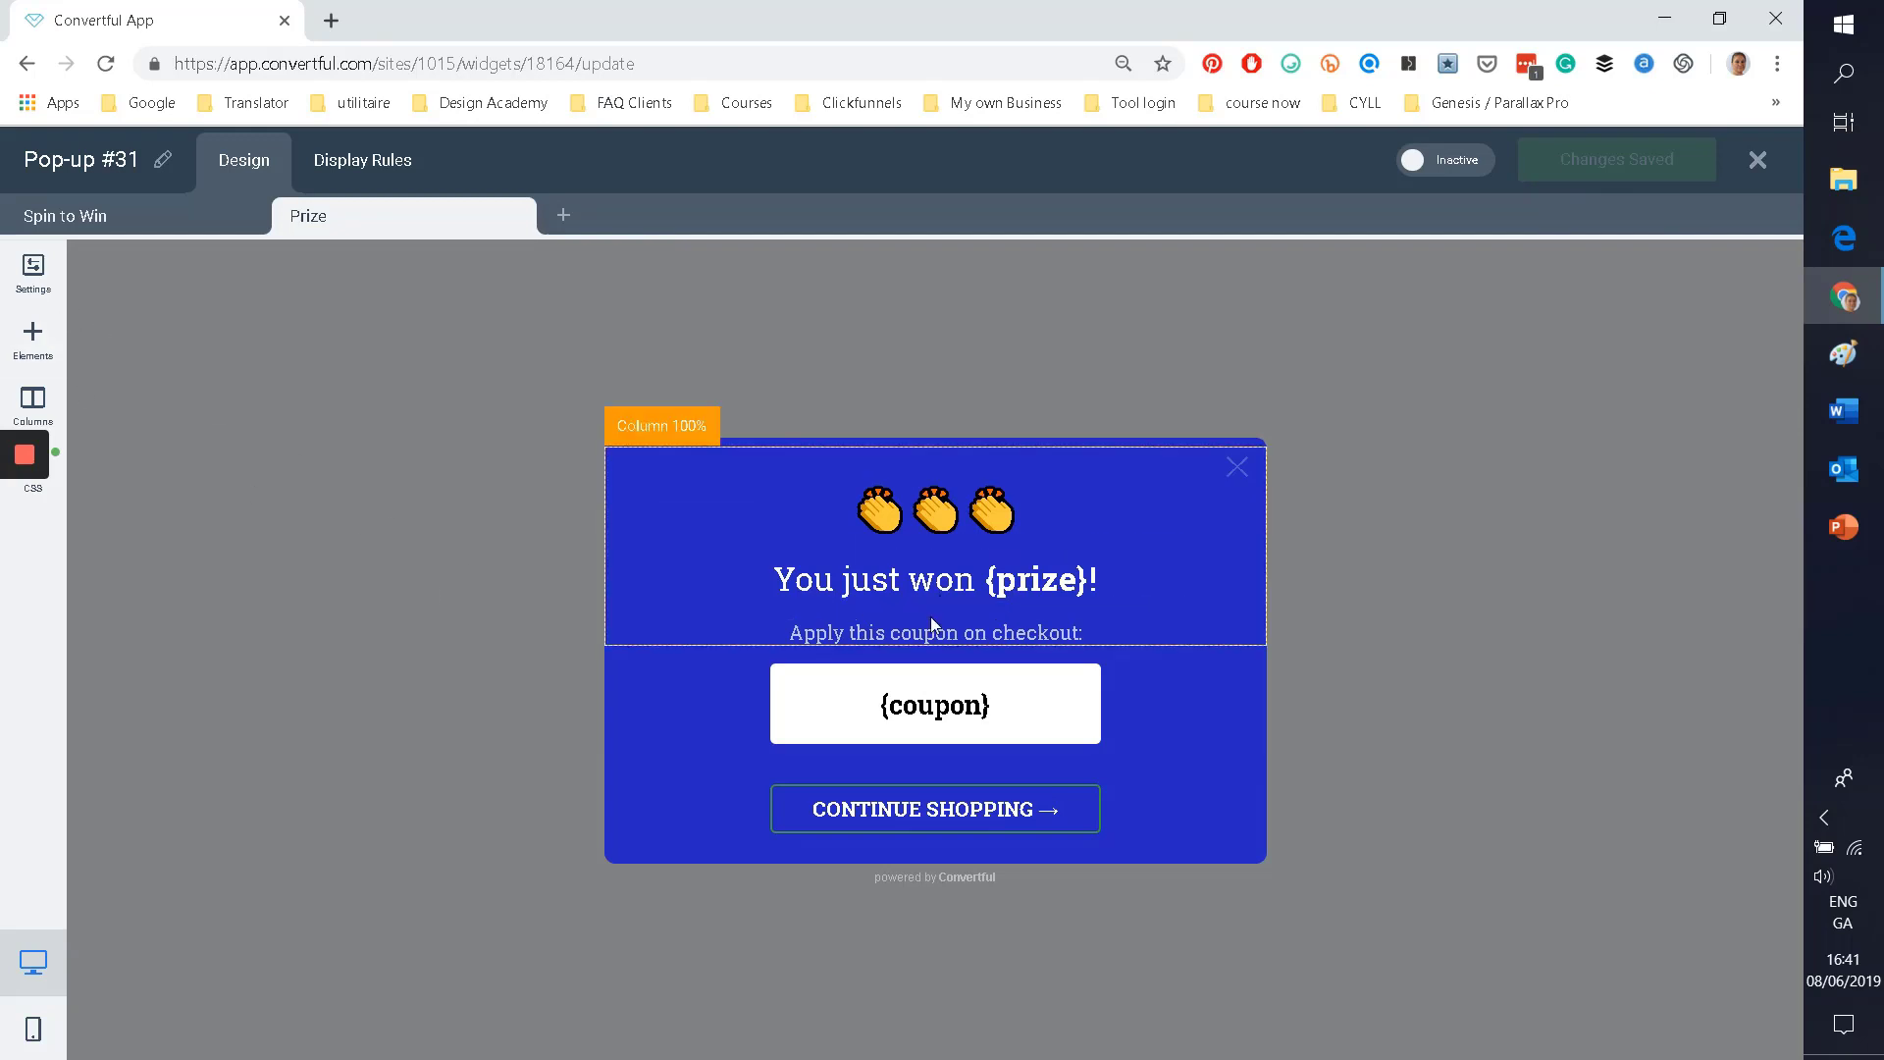
Step: Revisit the wheel and Prize screens, then open the pop-up's Display Rules
left_click(70, 228)
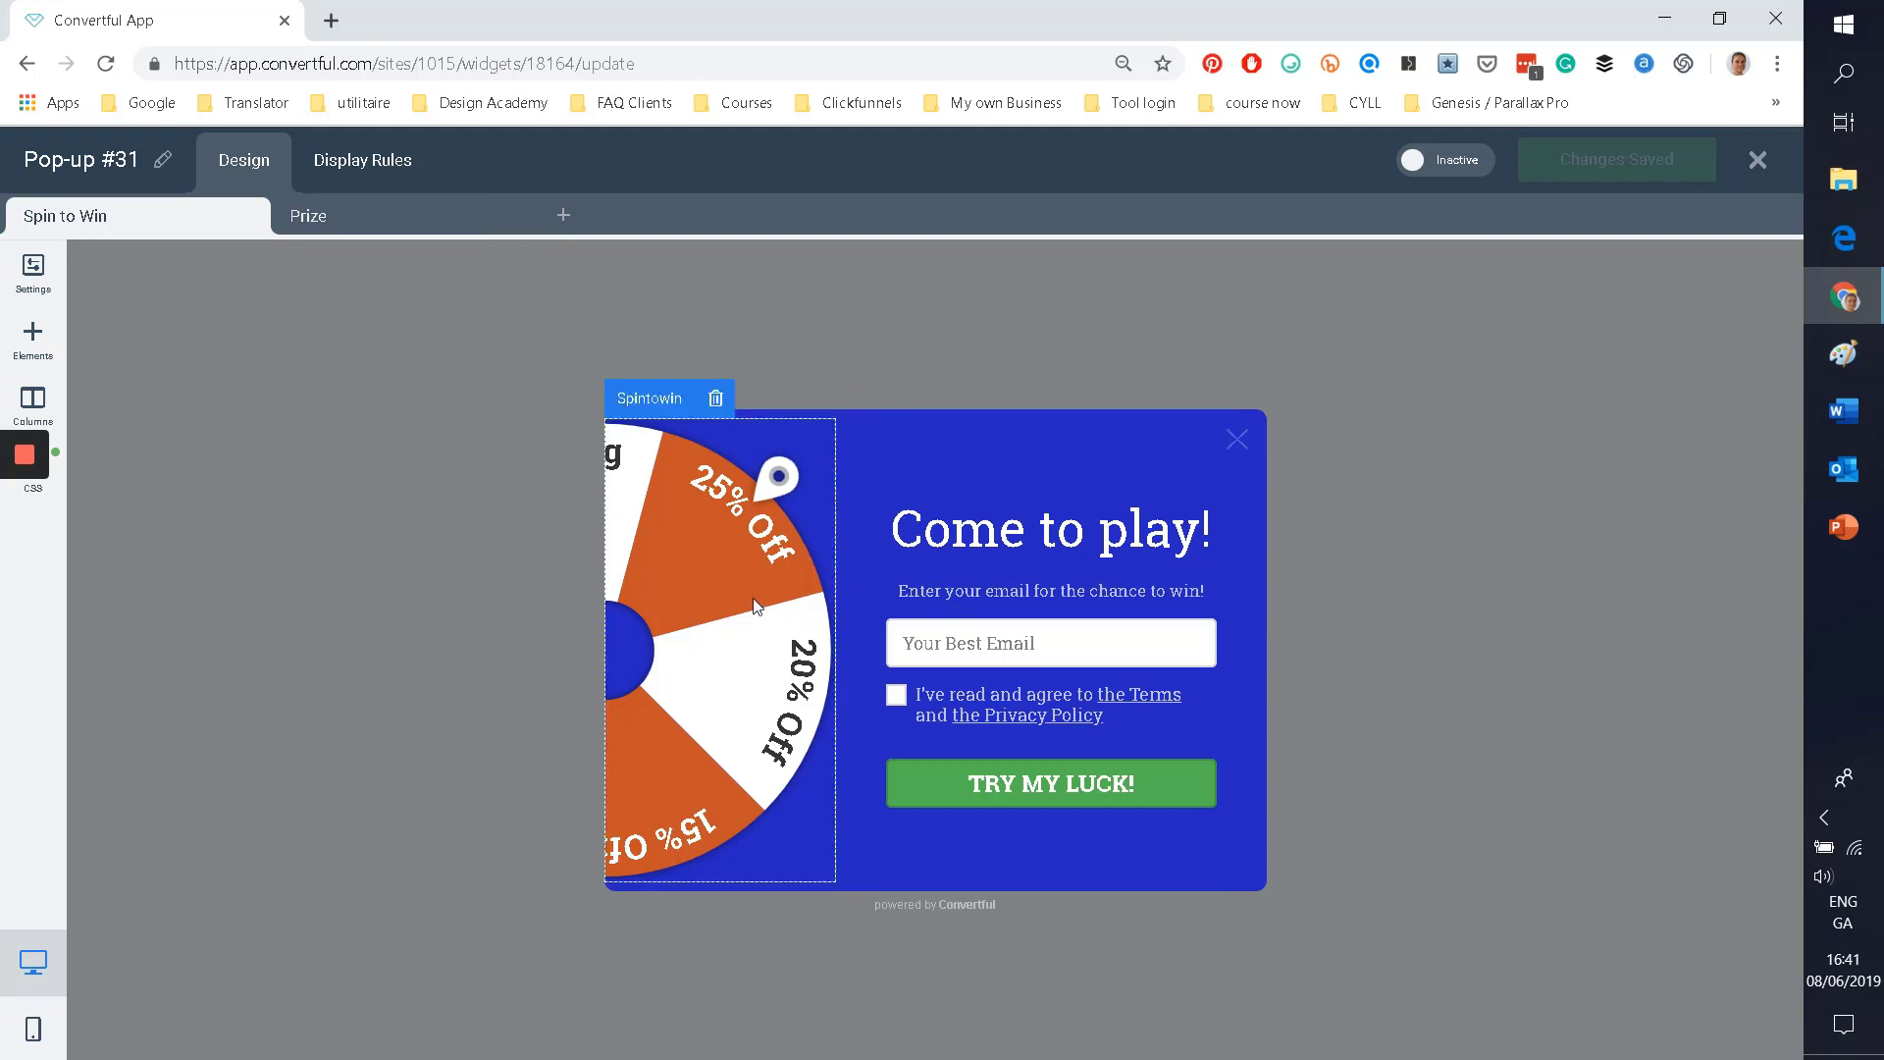
left_click(810, 608)
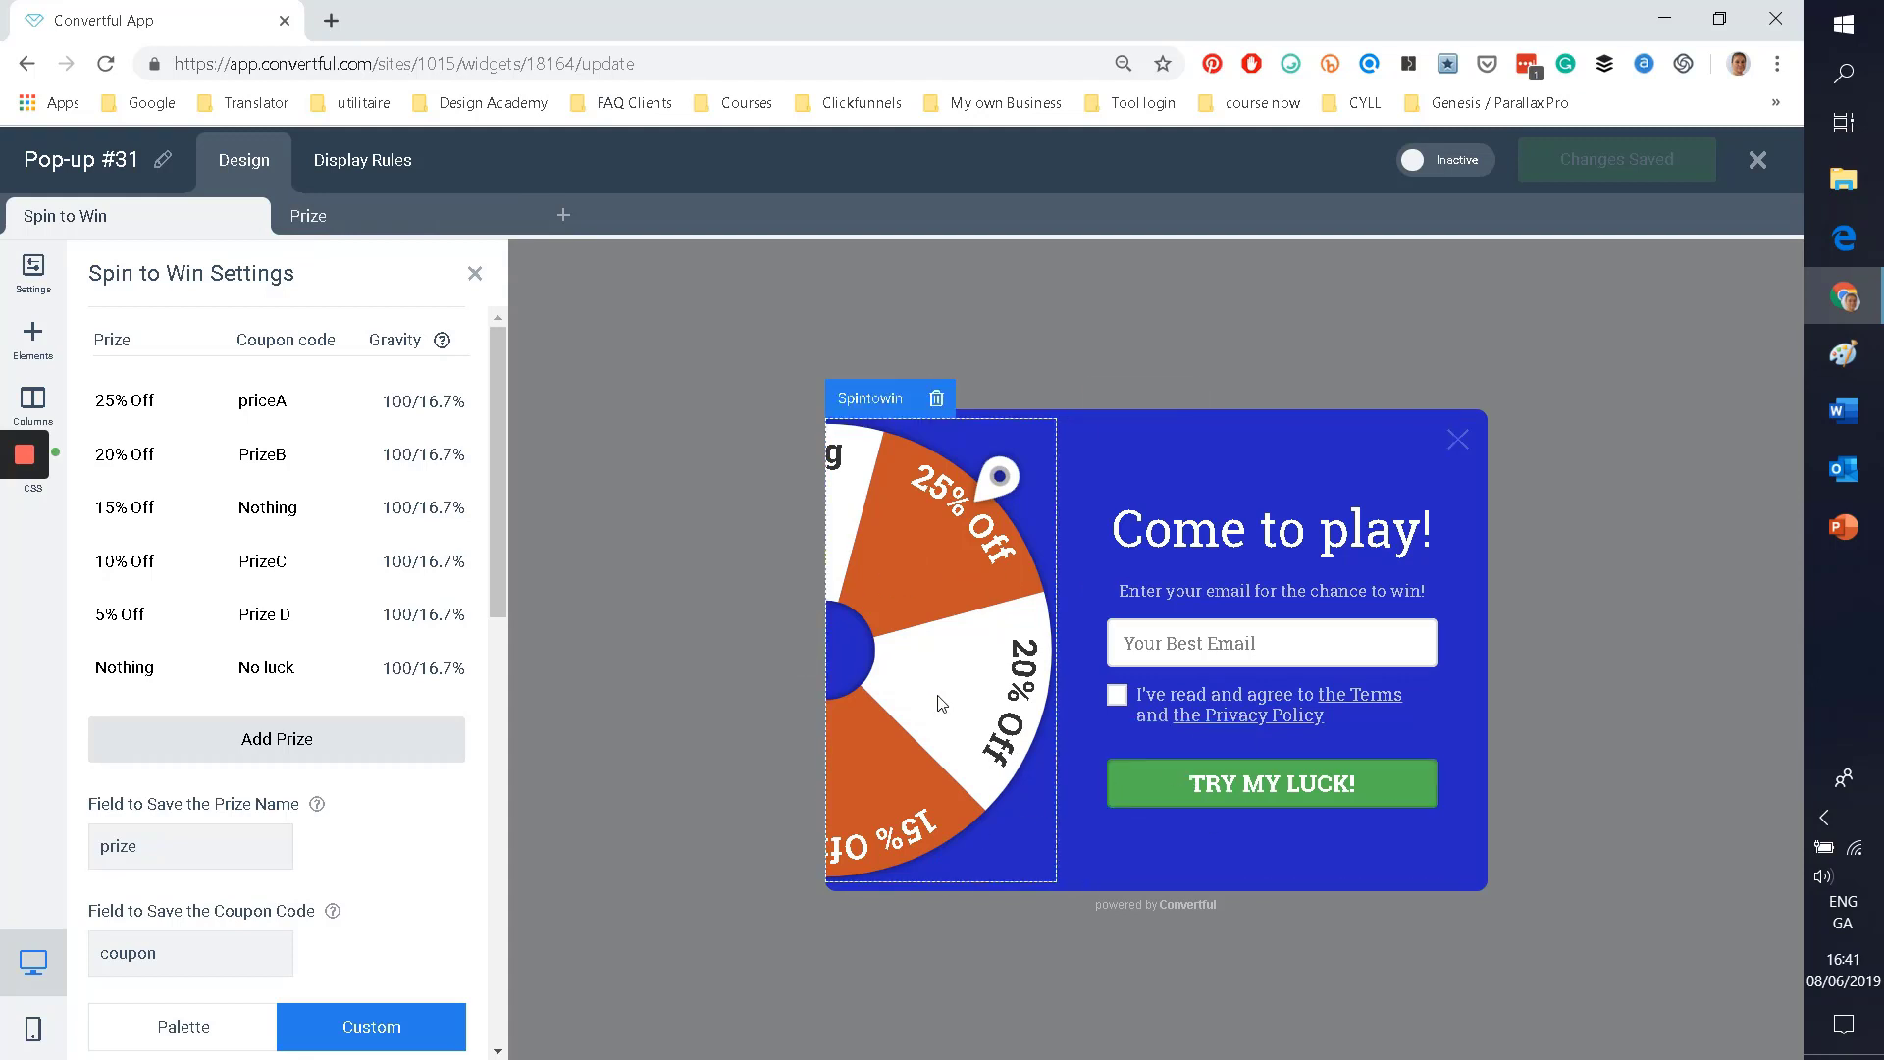
left_click(294, 217)
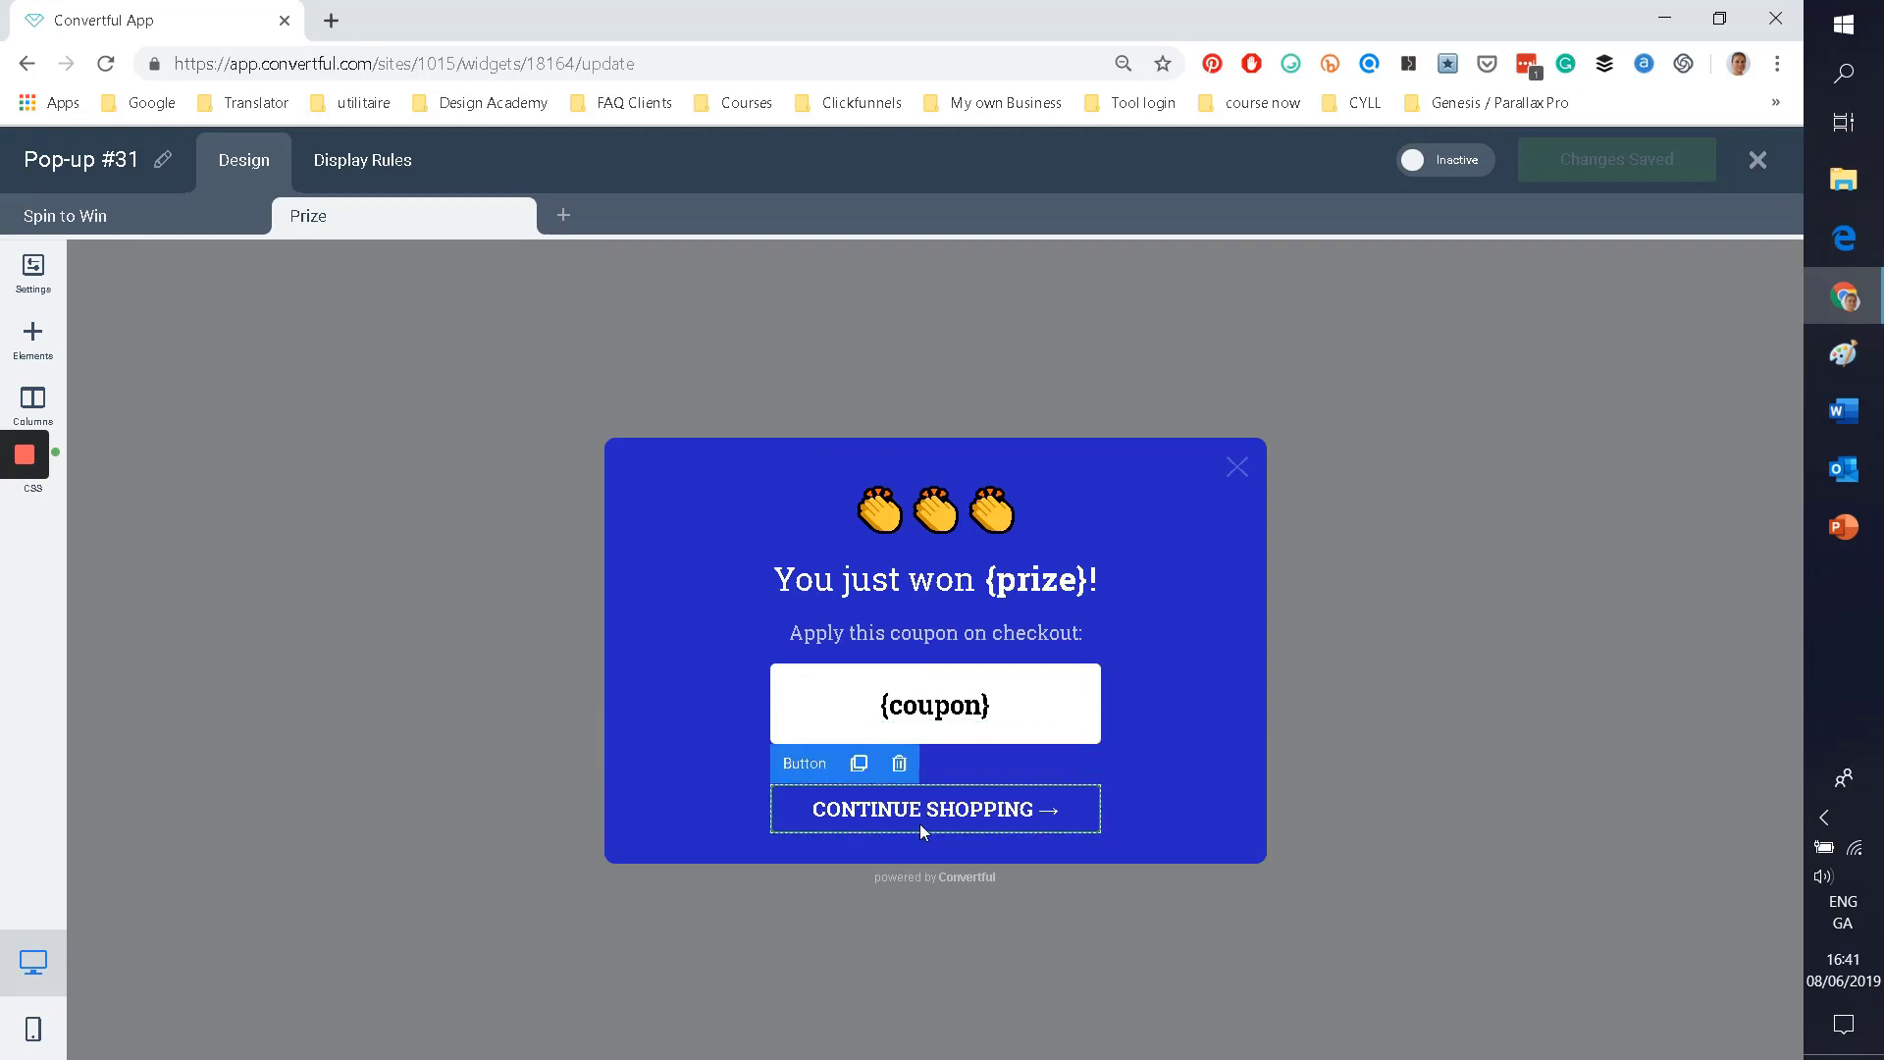
left_click(336, 160)
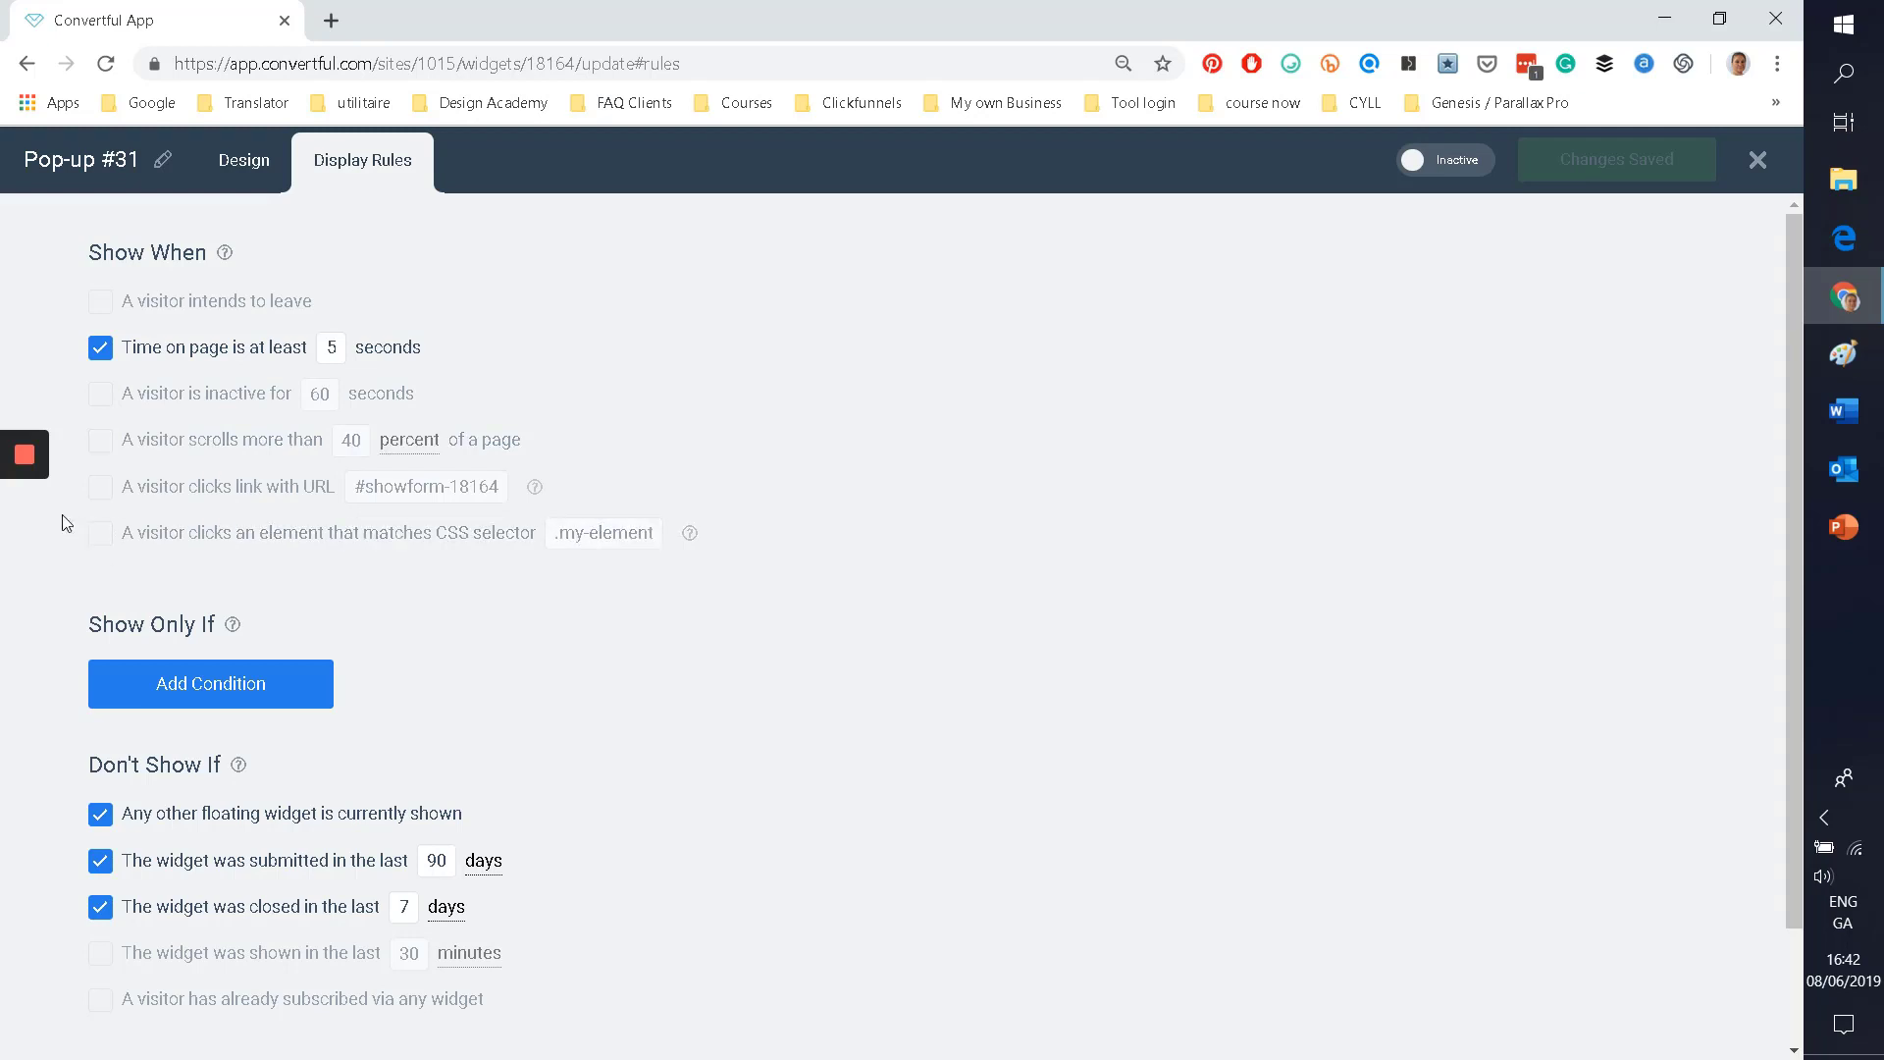
left_click(99, 488)
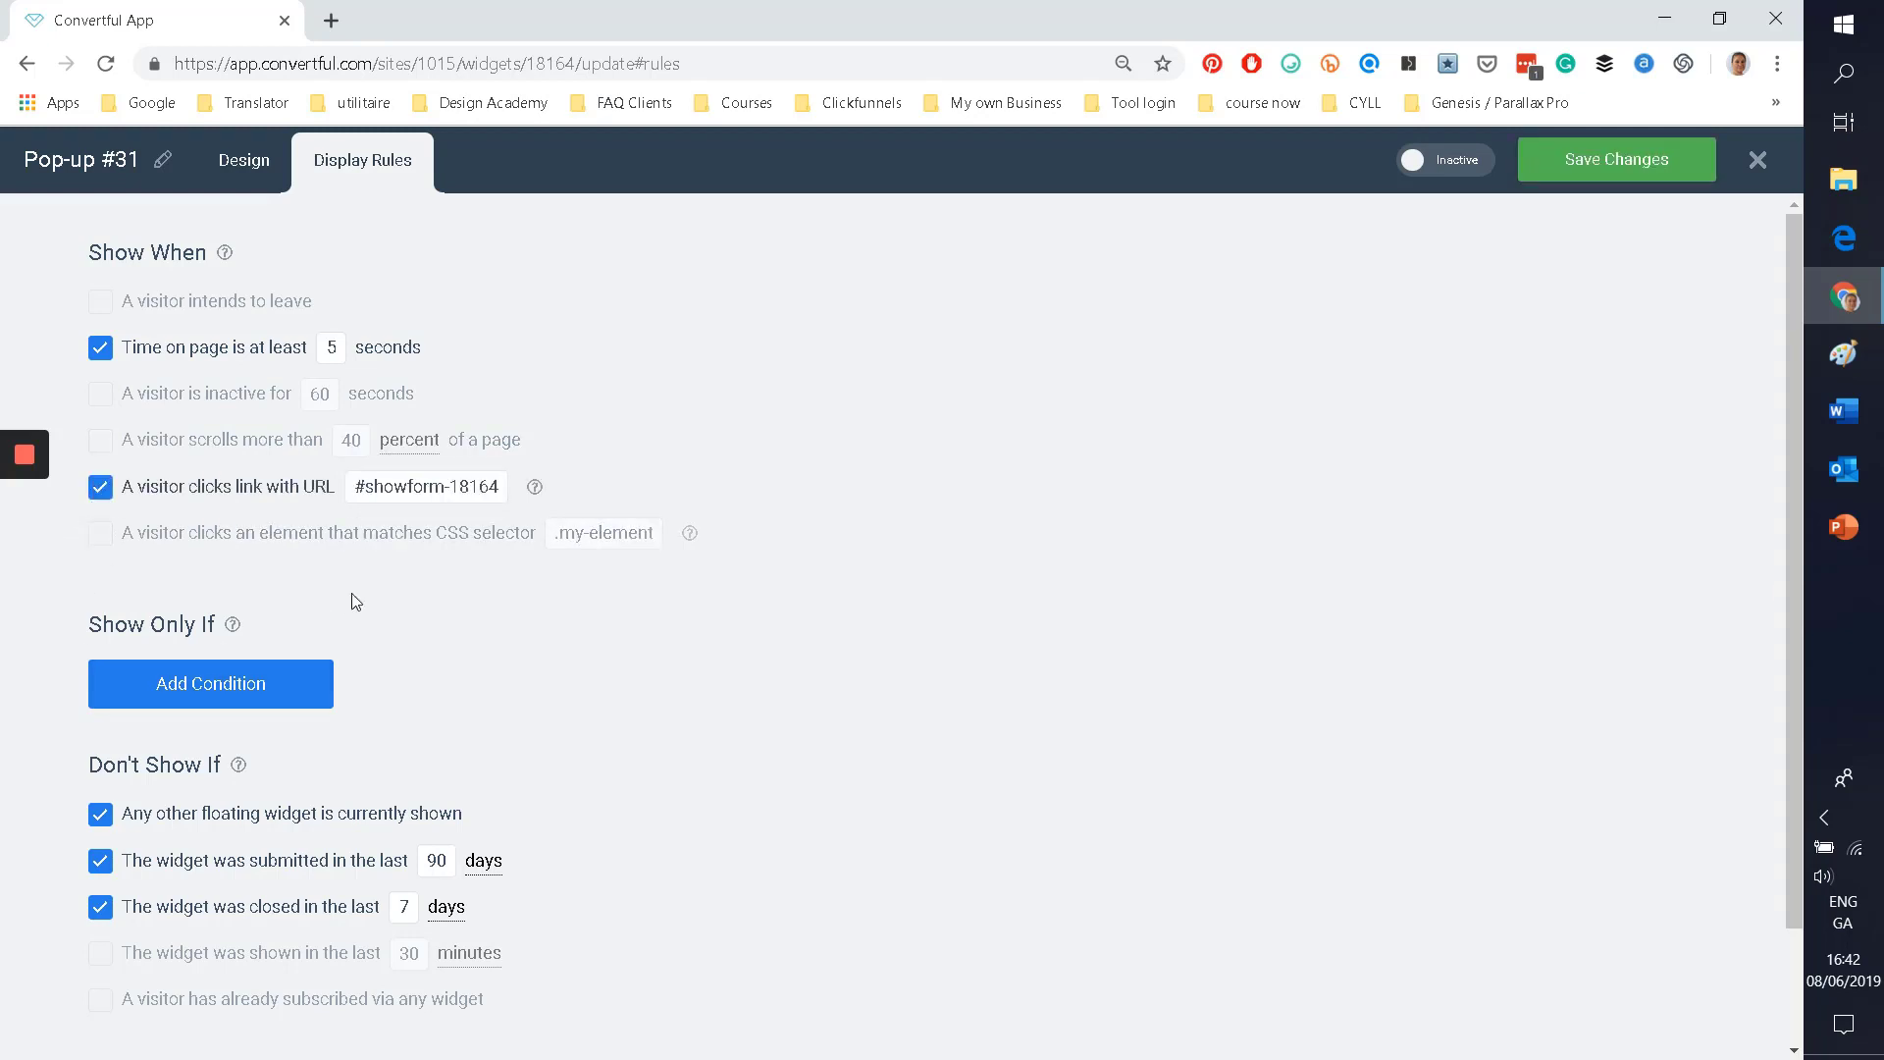
left_click_drag(355, 488, 514, 505)
right_click(439, 496)
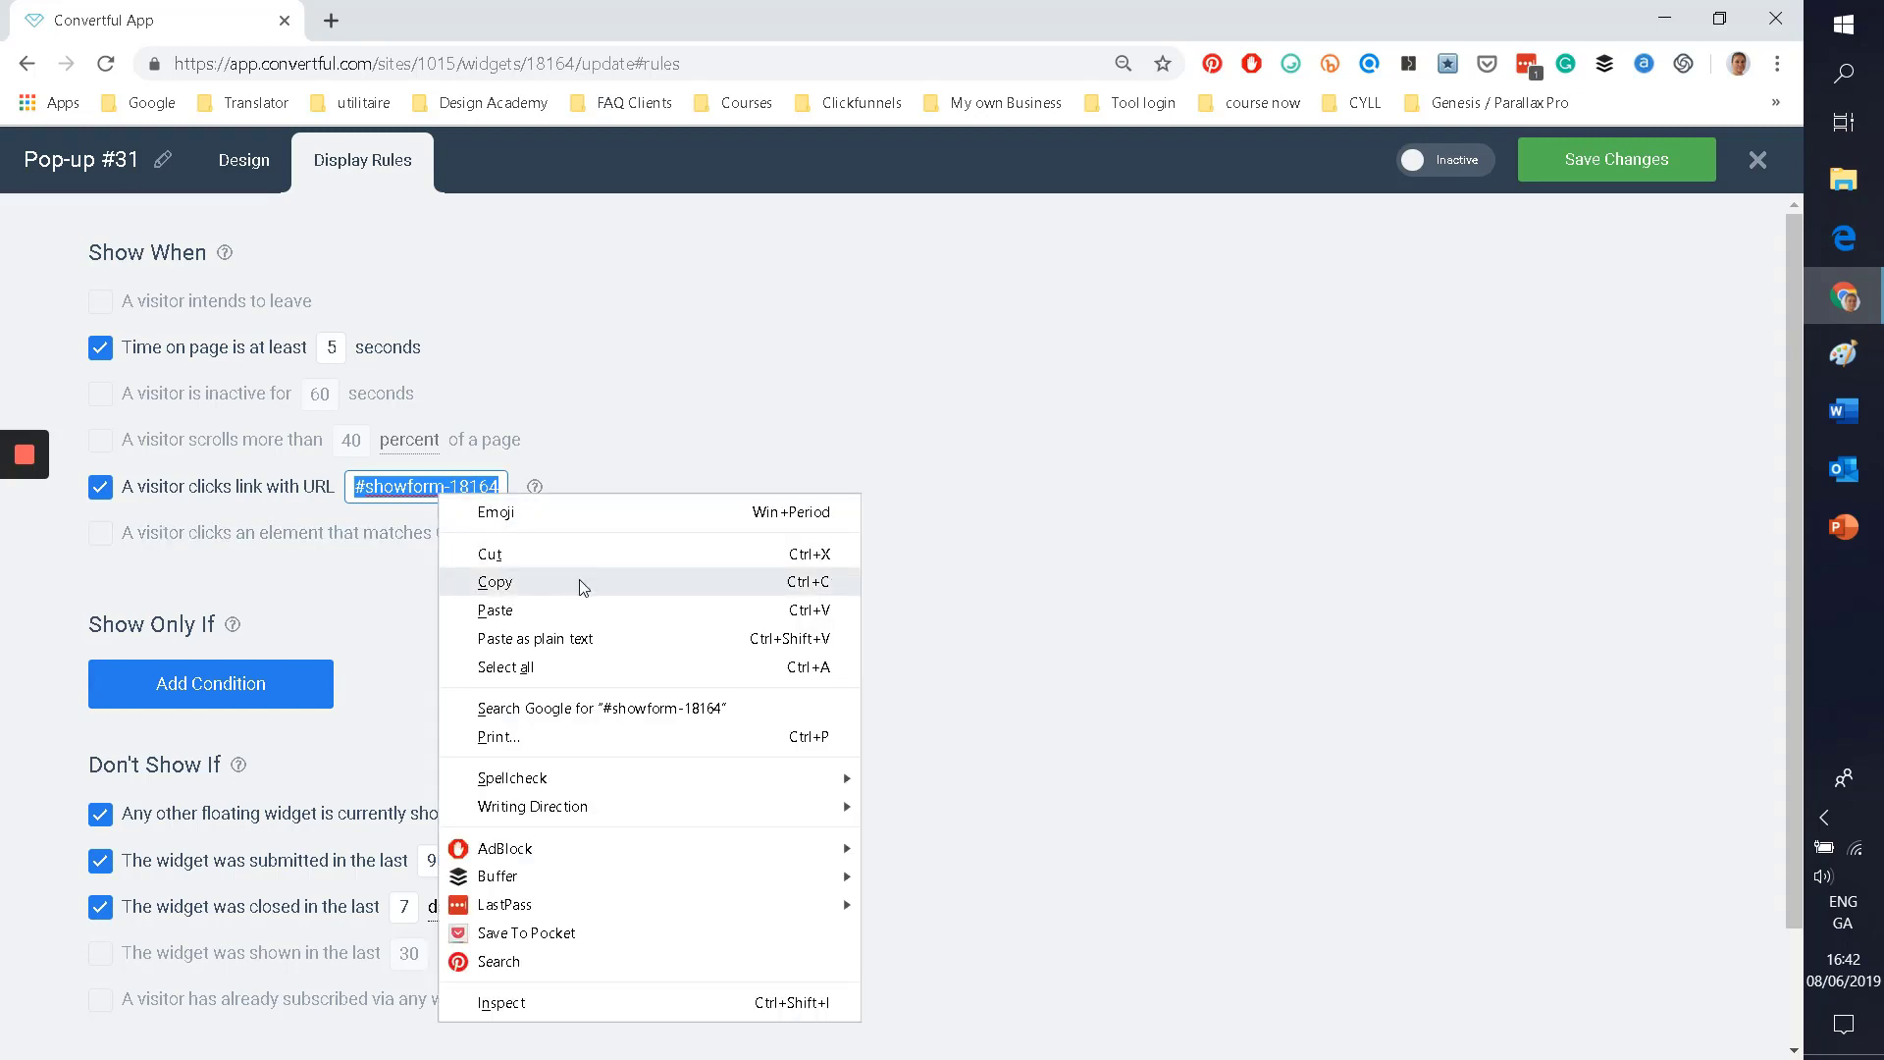
left_click(515, 577)
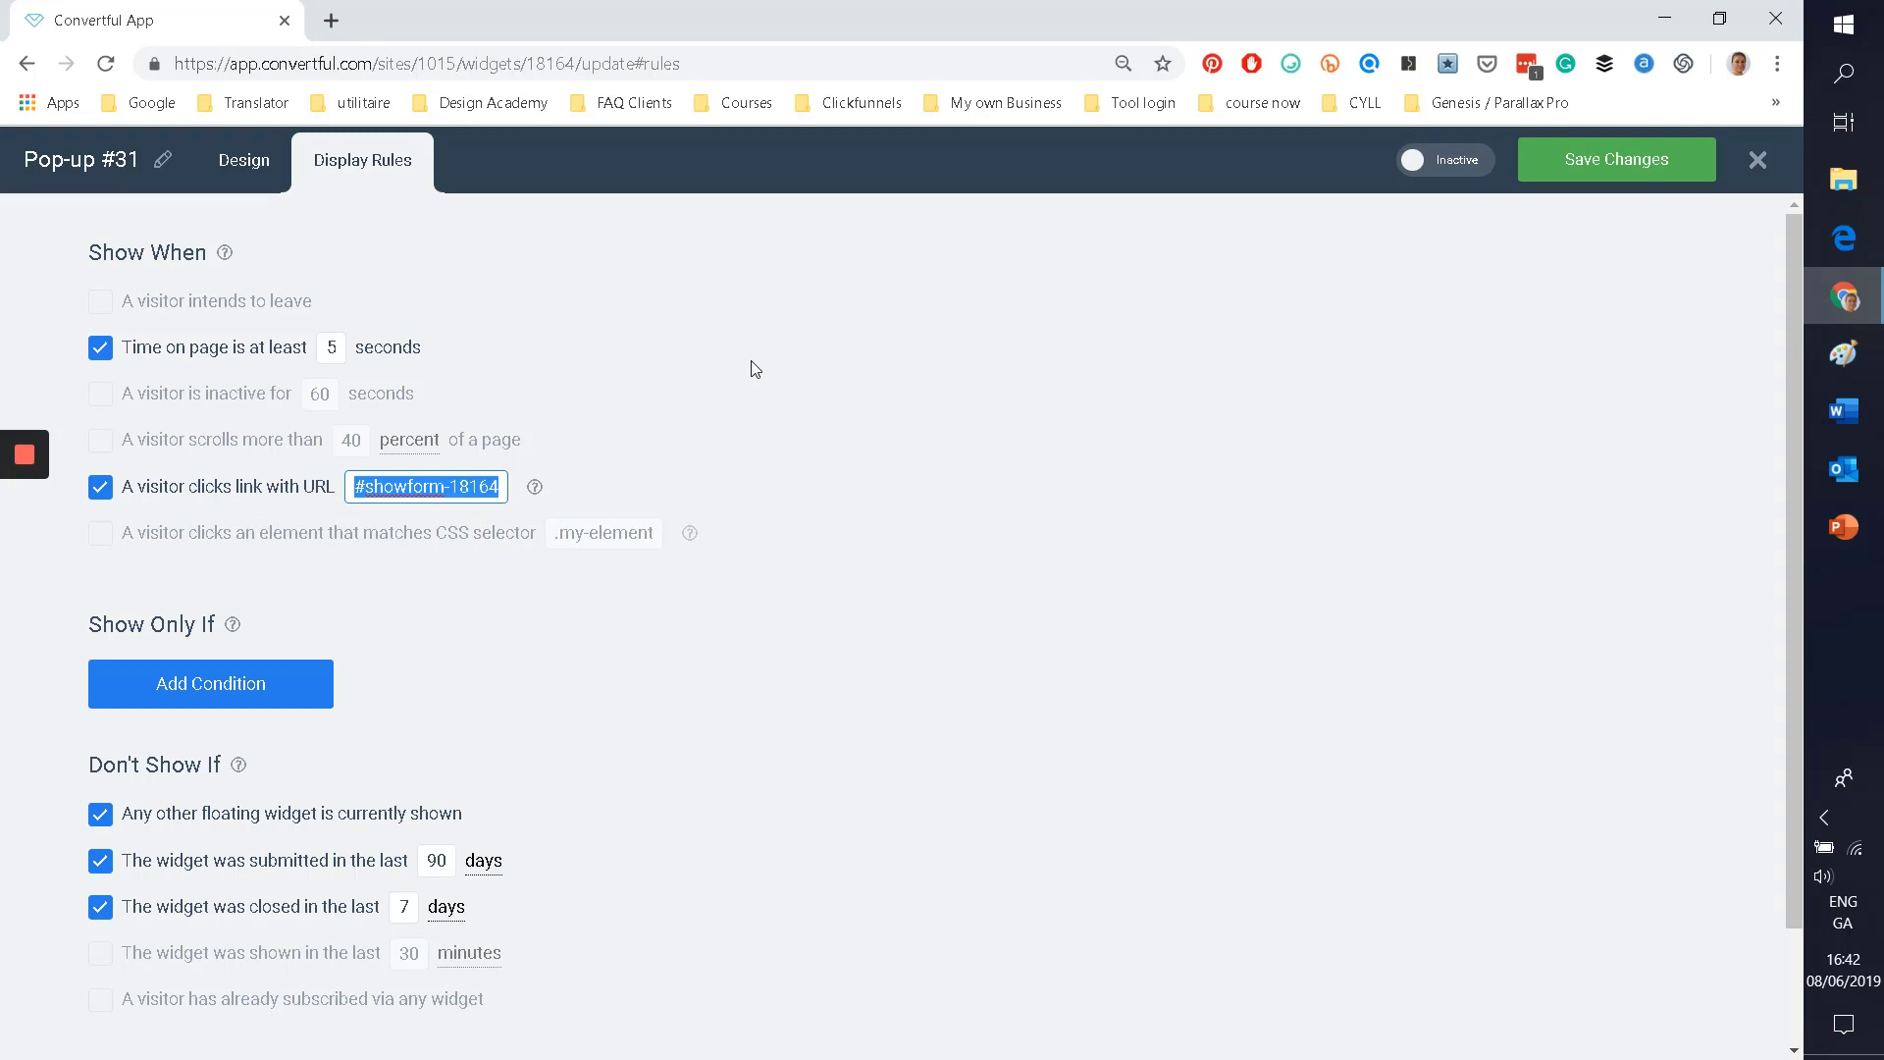
scroll(769, 631, "down", 2)
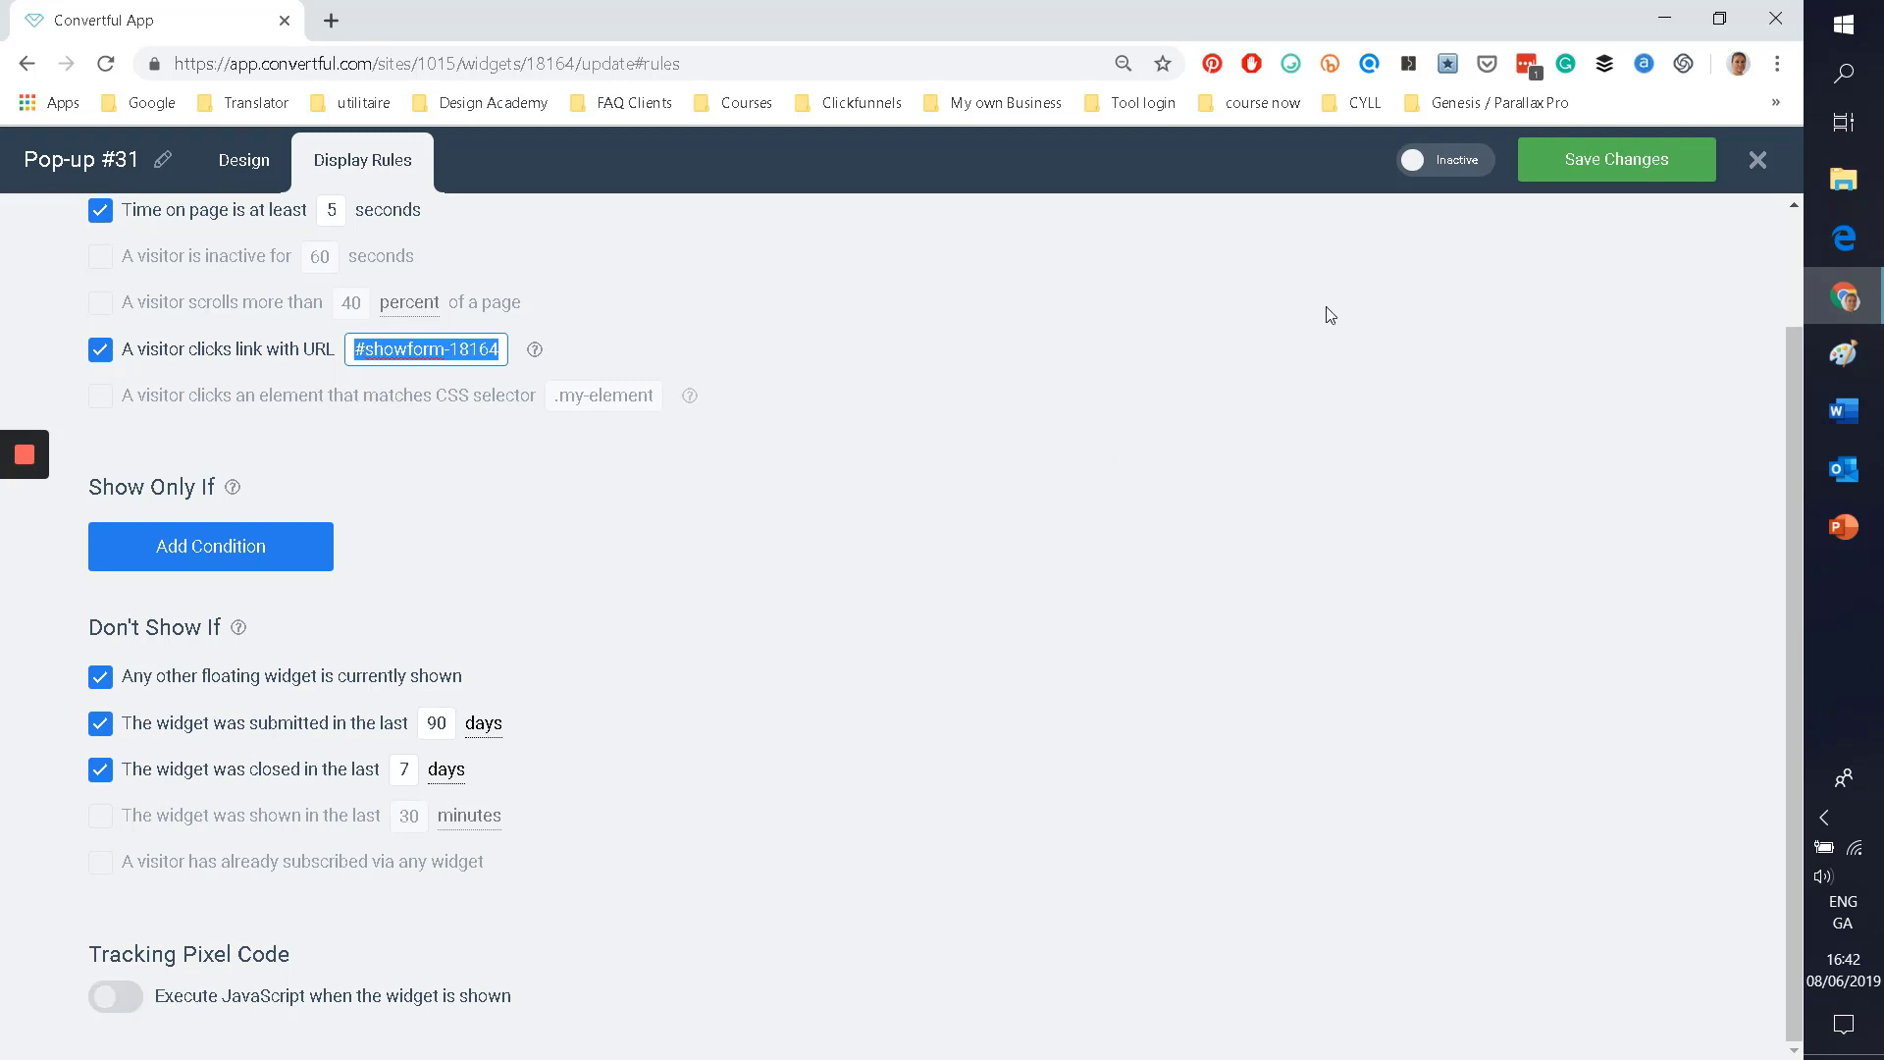
scroll(386, 413, "up", 2)
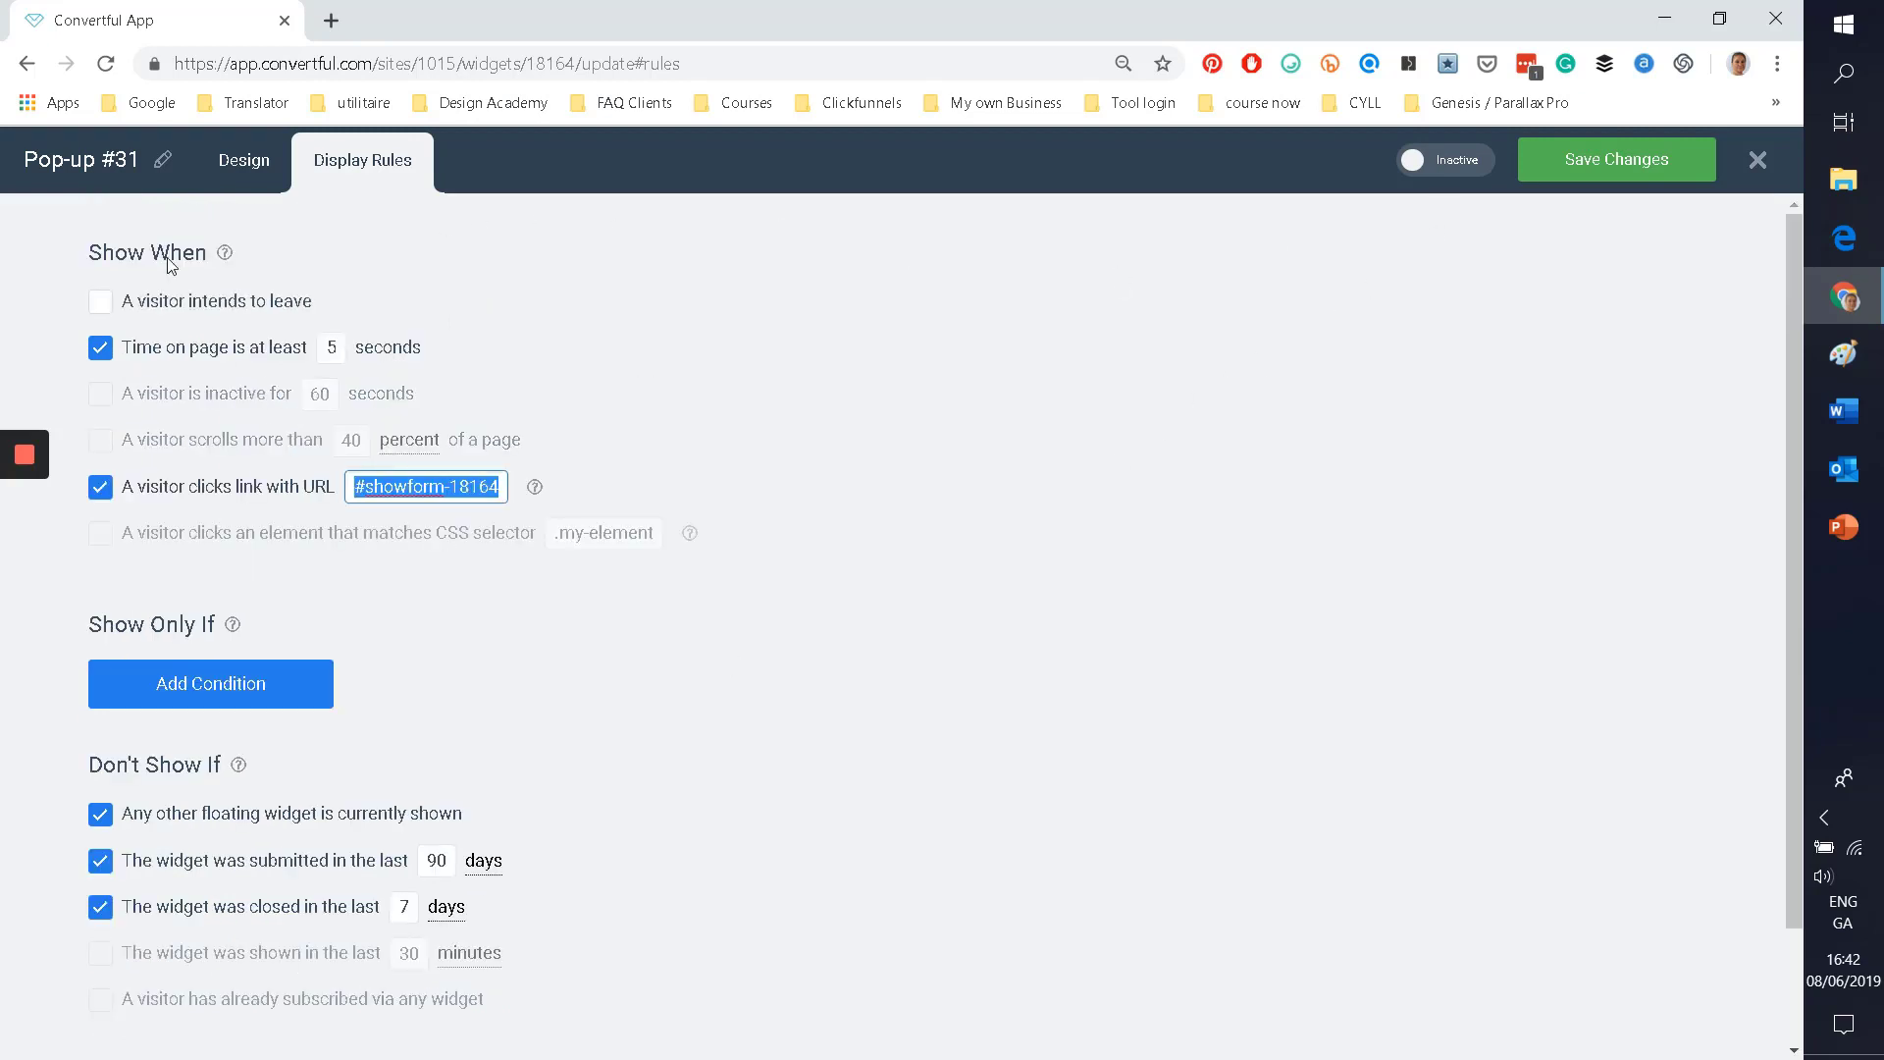
Step: Rename the pop-up to 'Testing Pupose' and save it
left_click(75, 164)
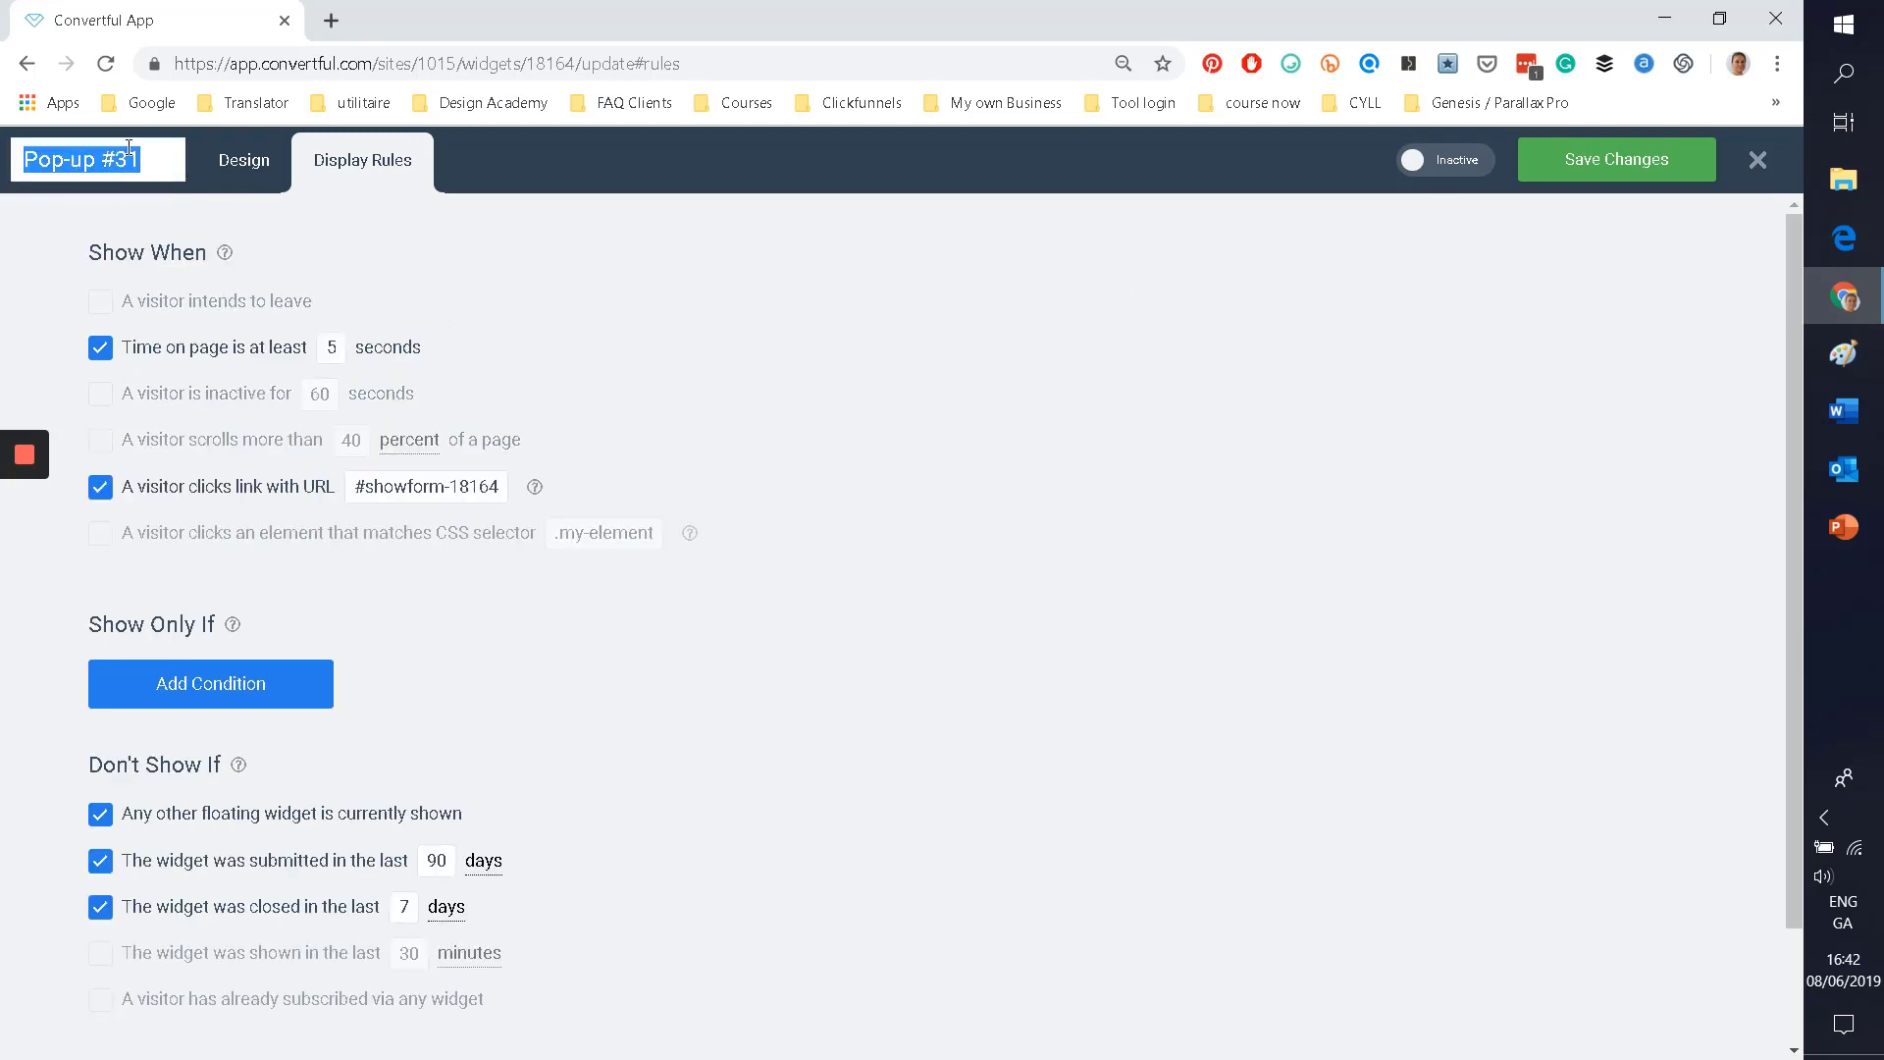
type("Tes")
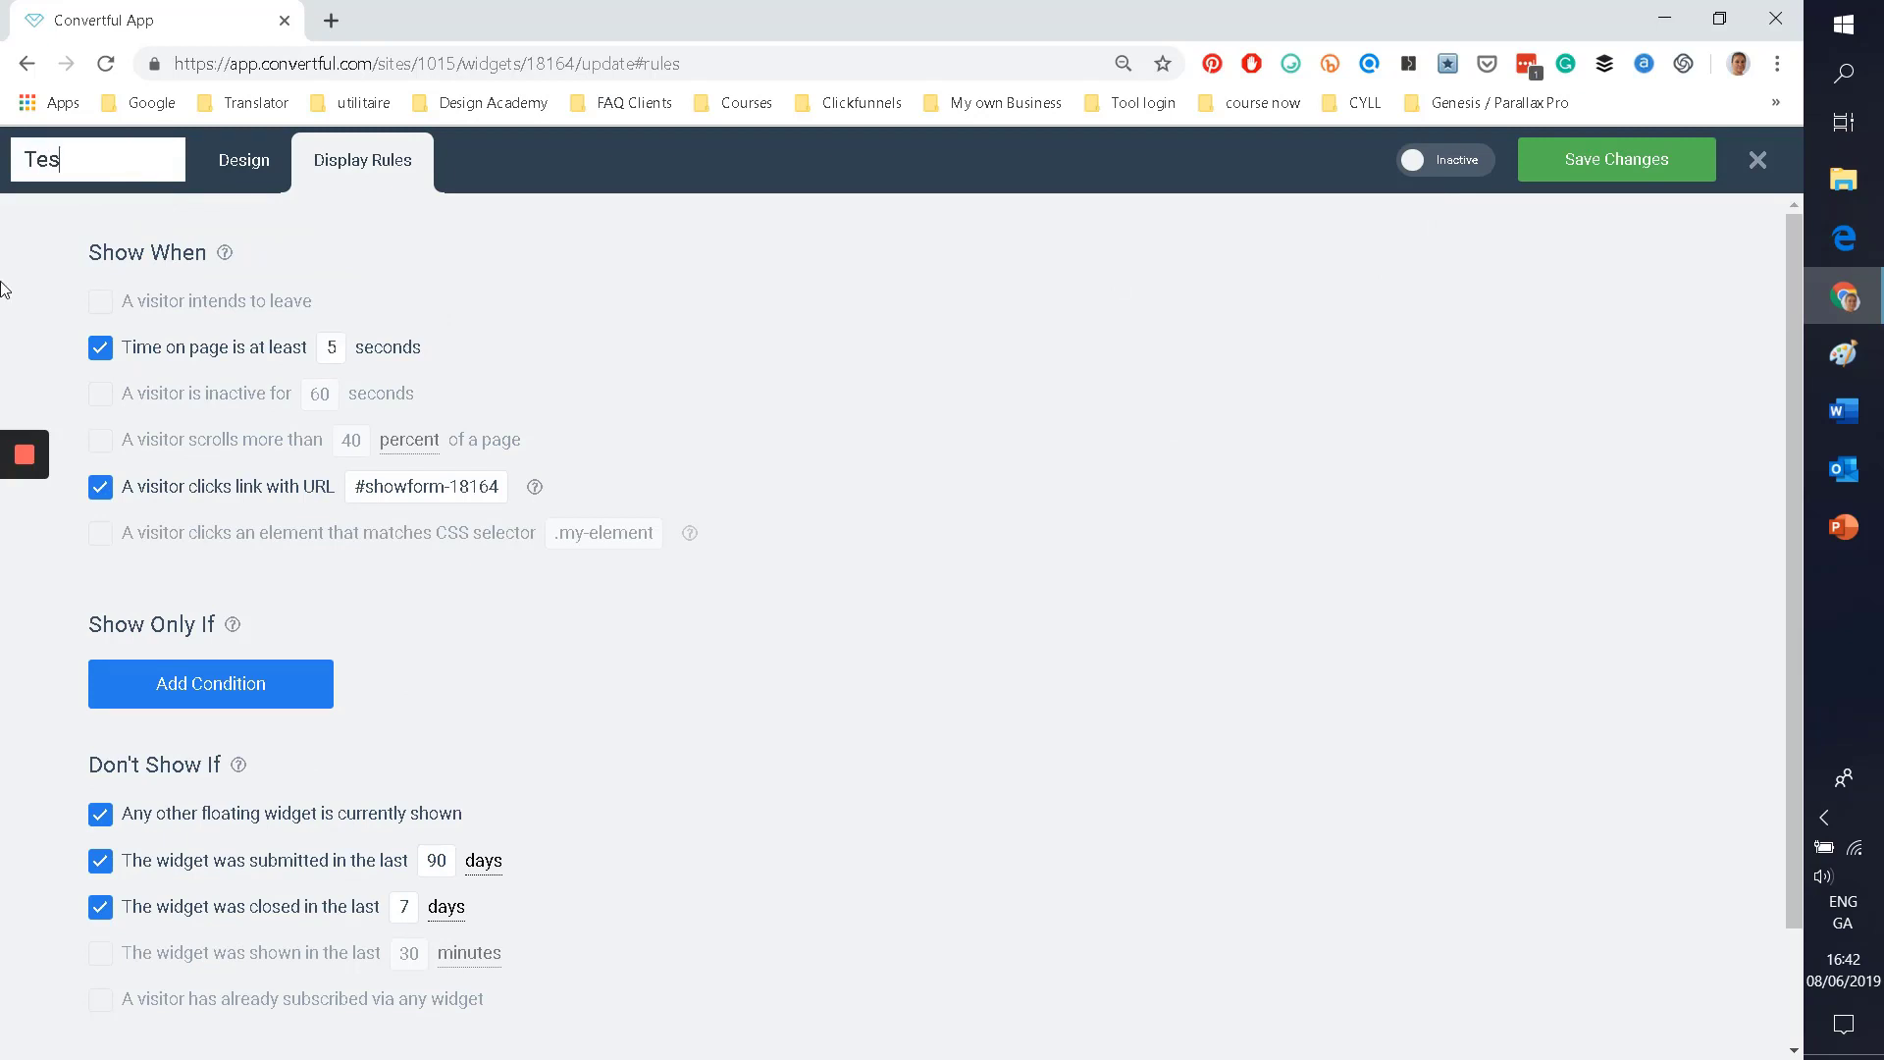
type("ting Pupose")
left_click(1001, 561)
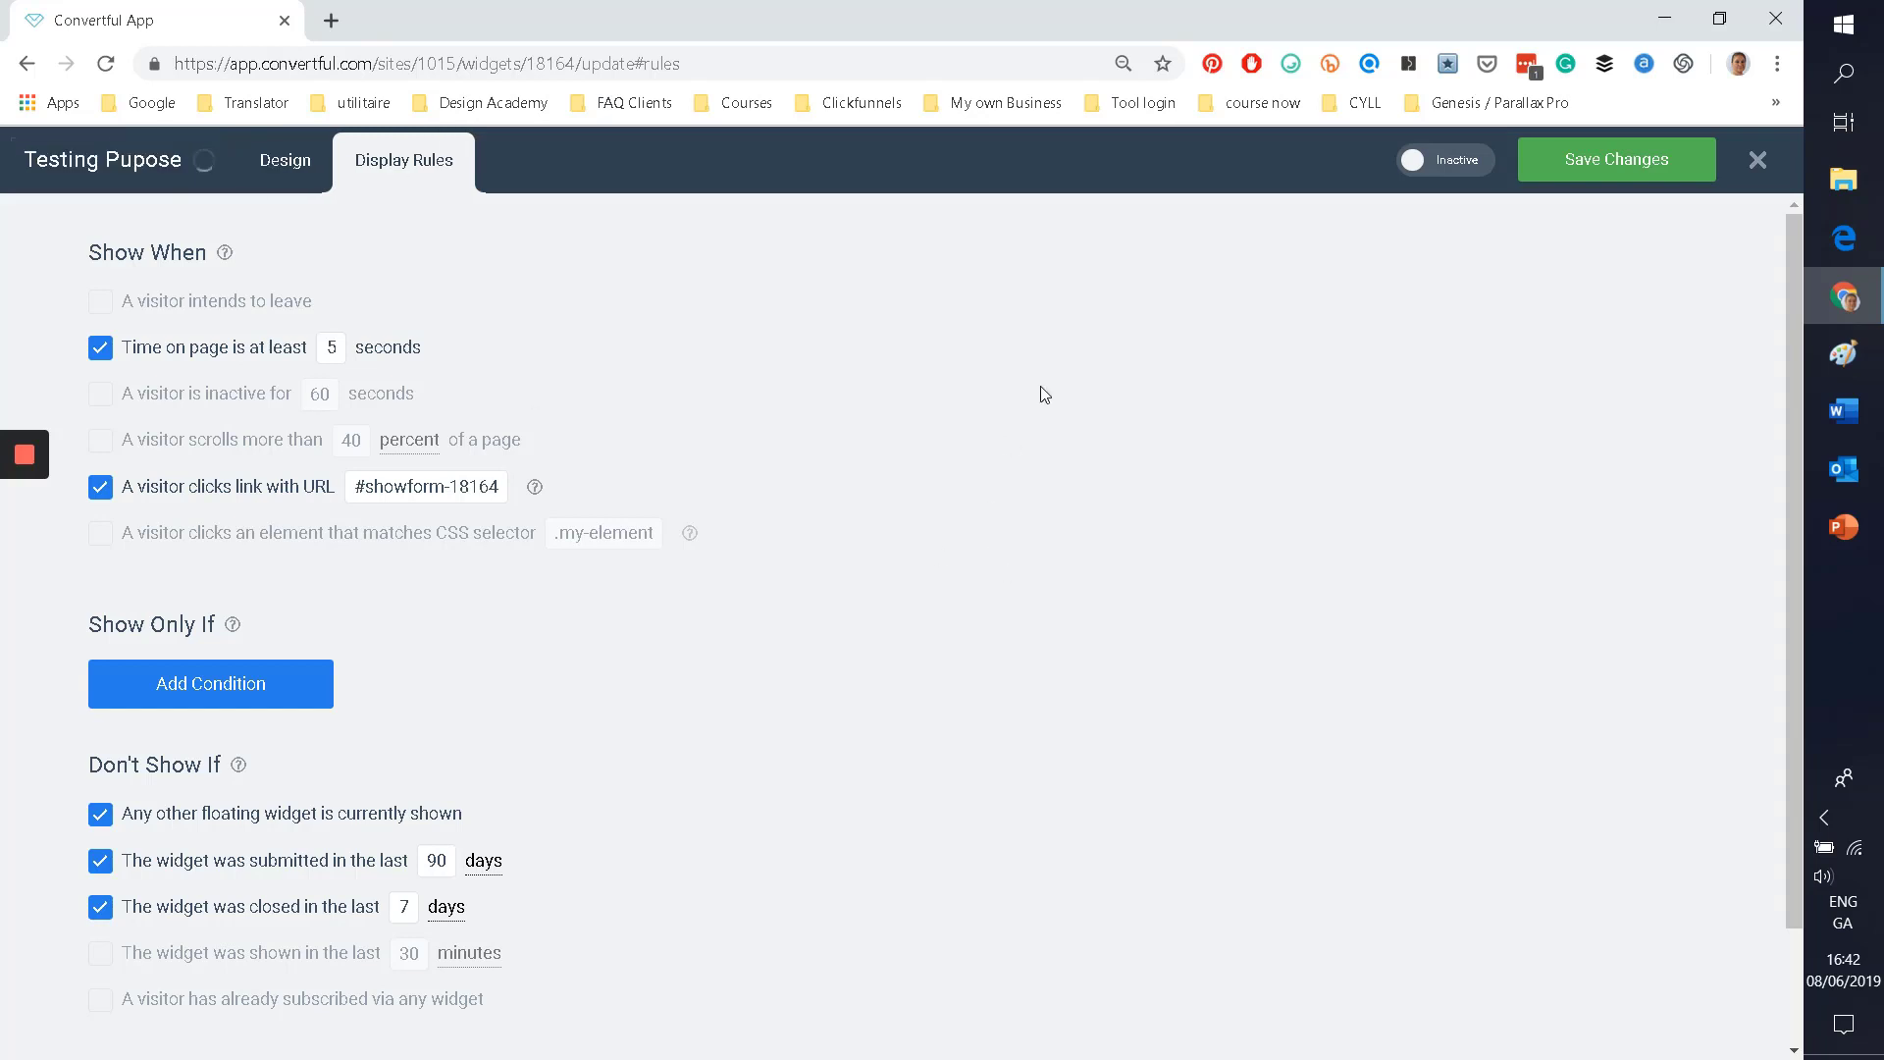
left_click(1575, 169)
Step: Activate the pop-up, add the 40% scroll trigger, save, and close the editor
left_click(1459, 172)
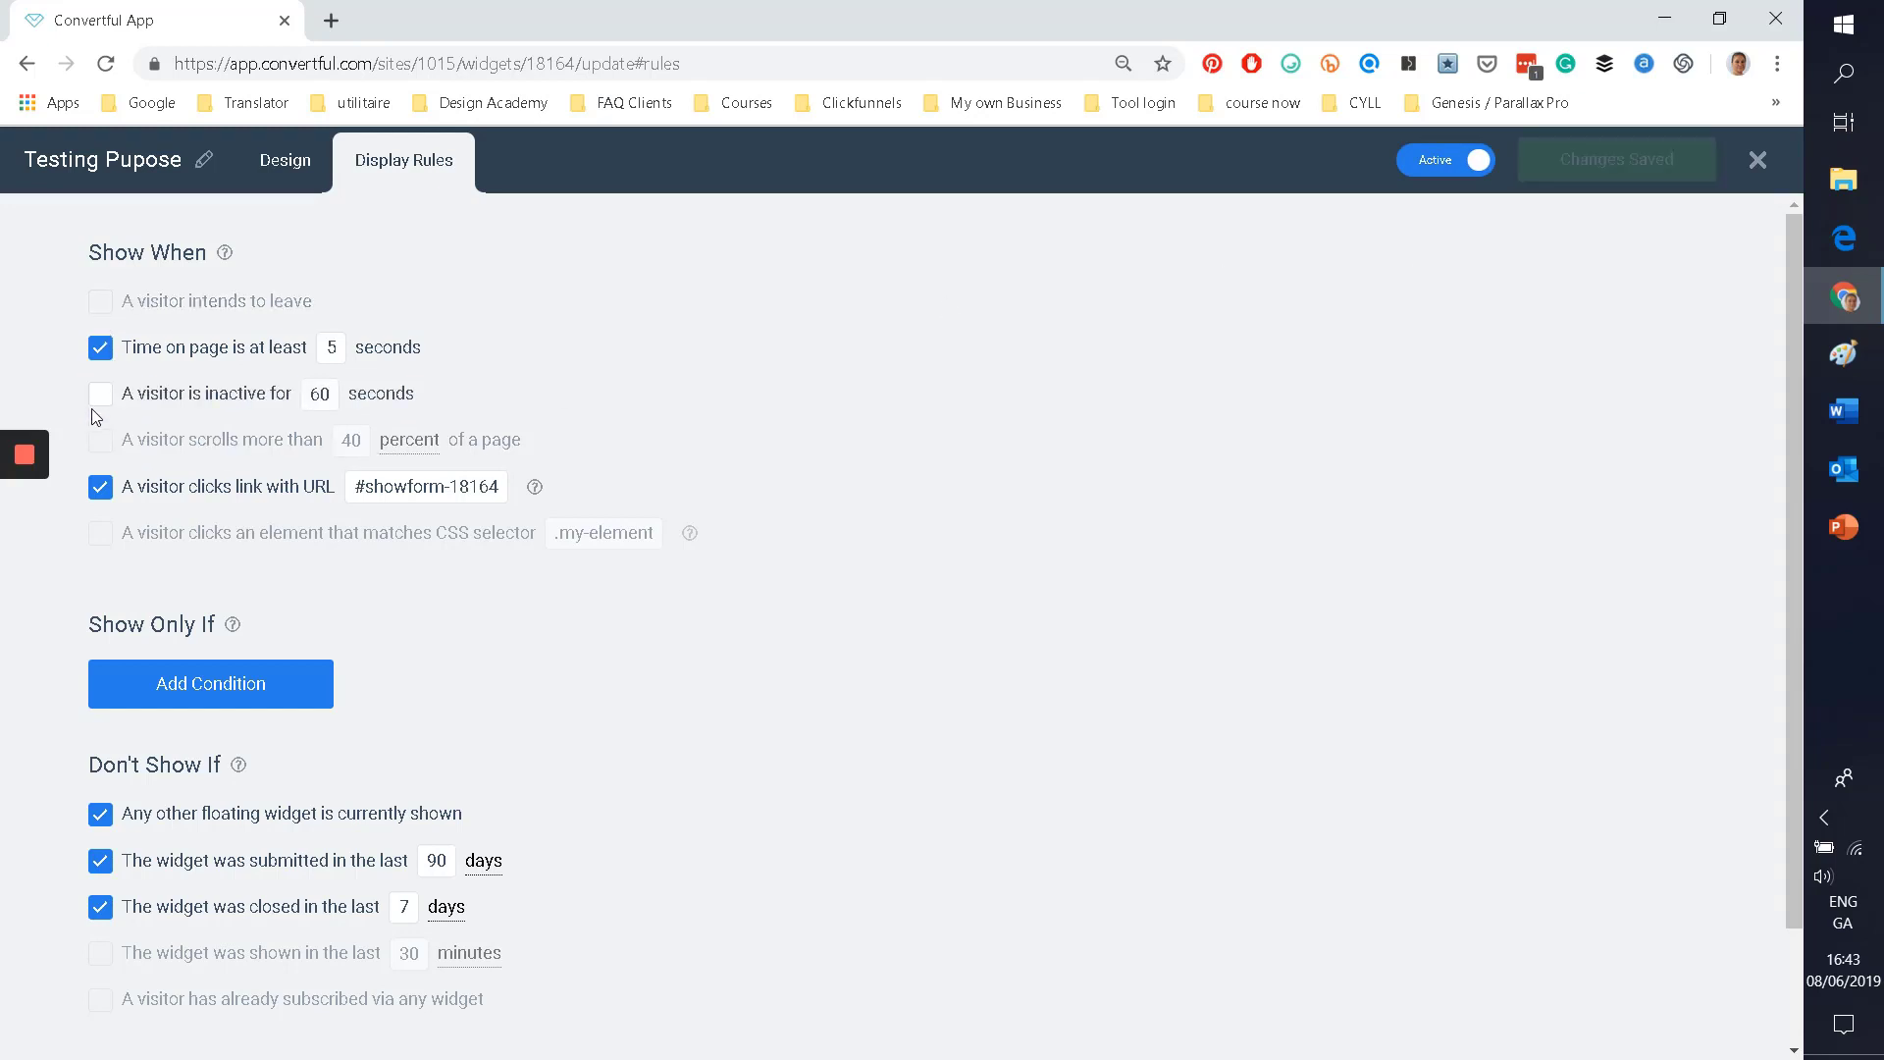
left_click(99, 441)
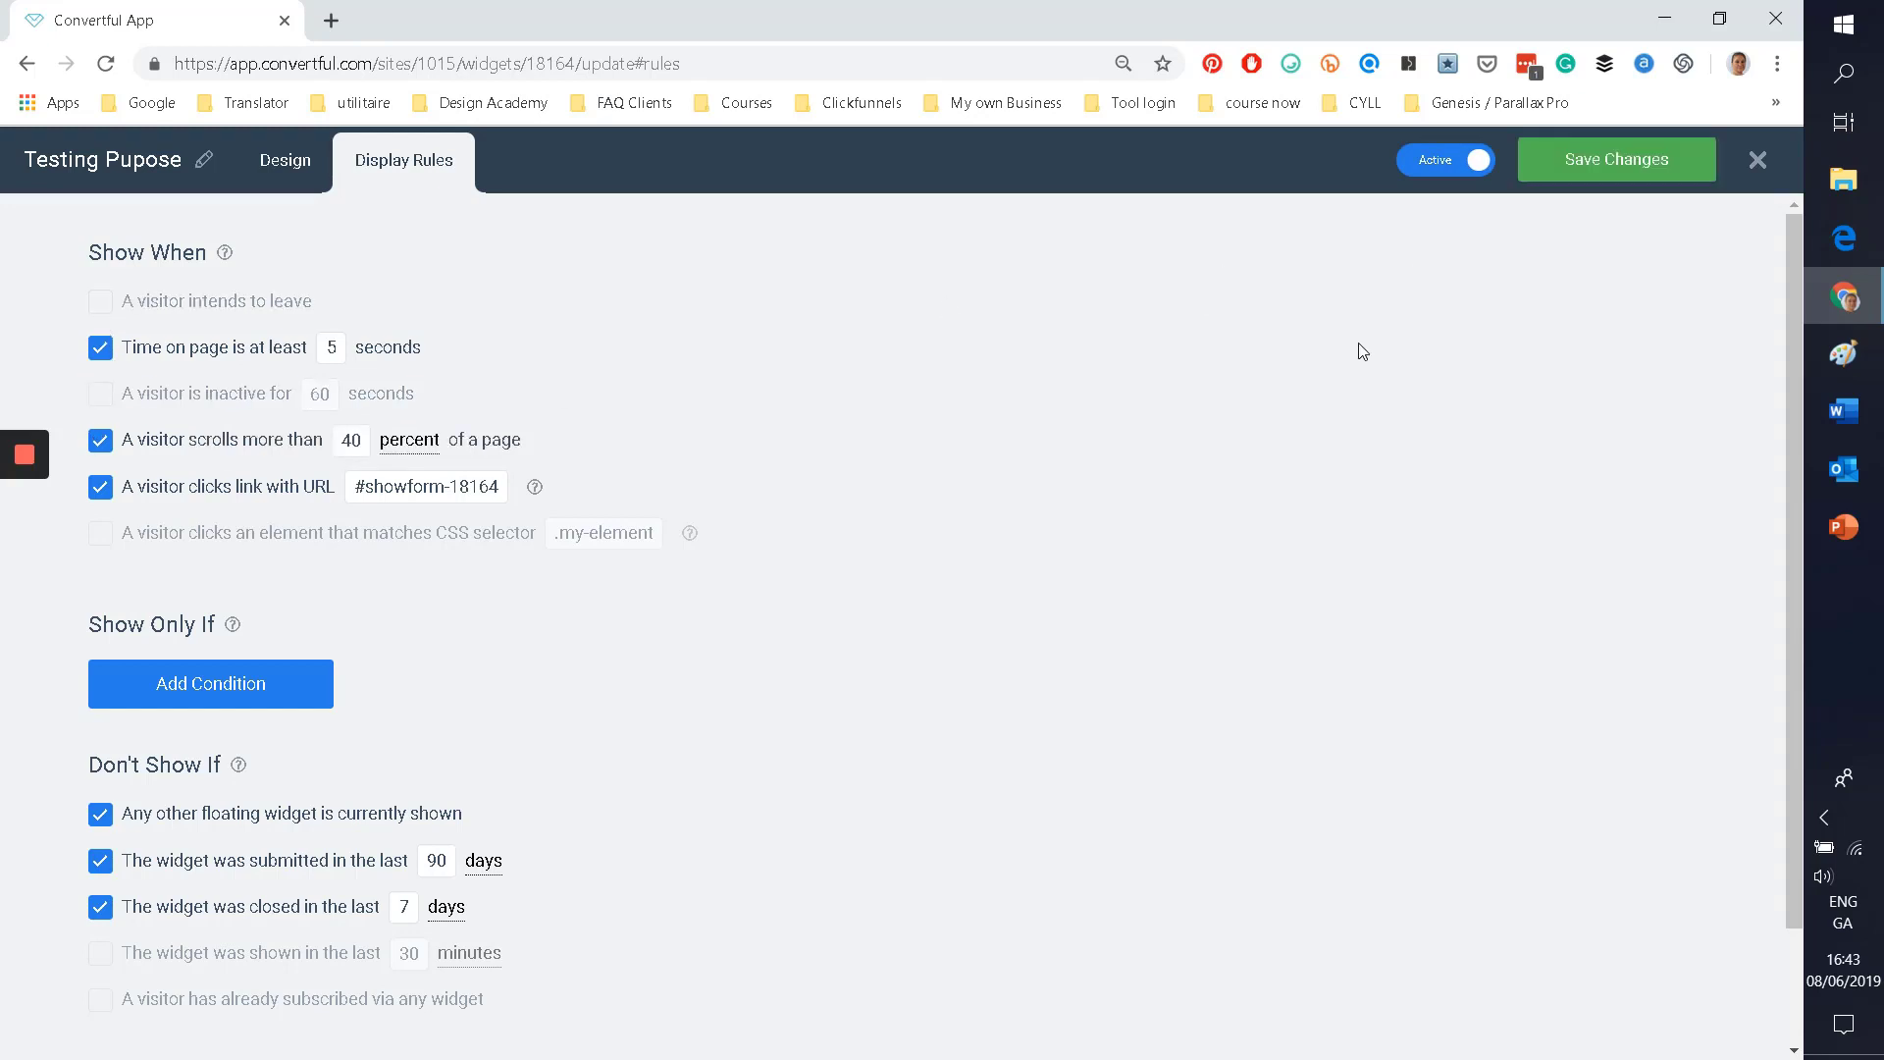
left_click(1624, 162)
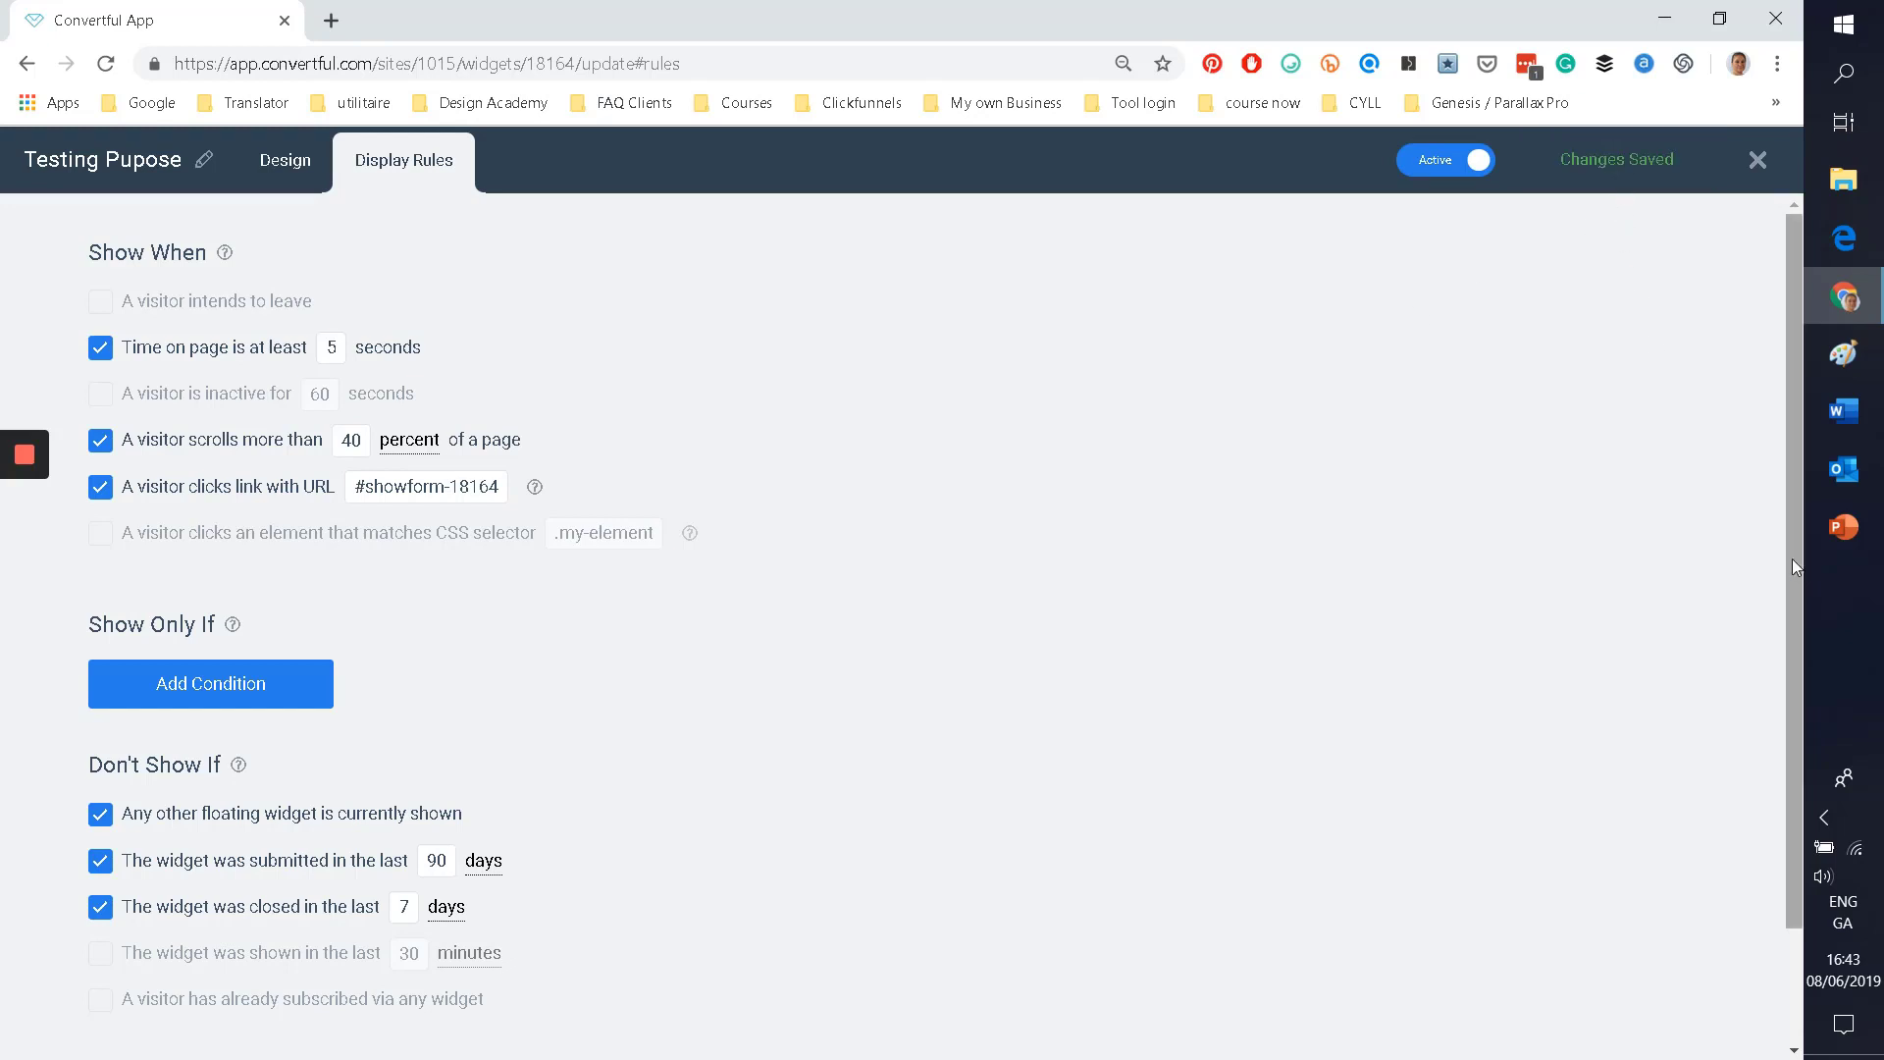
left_click(1758, 160)
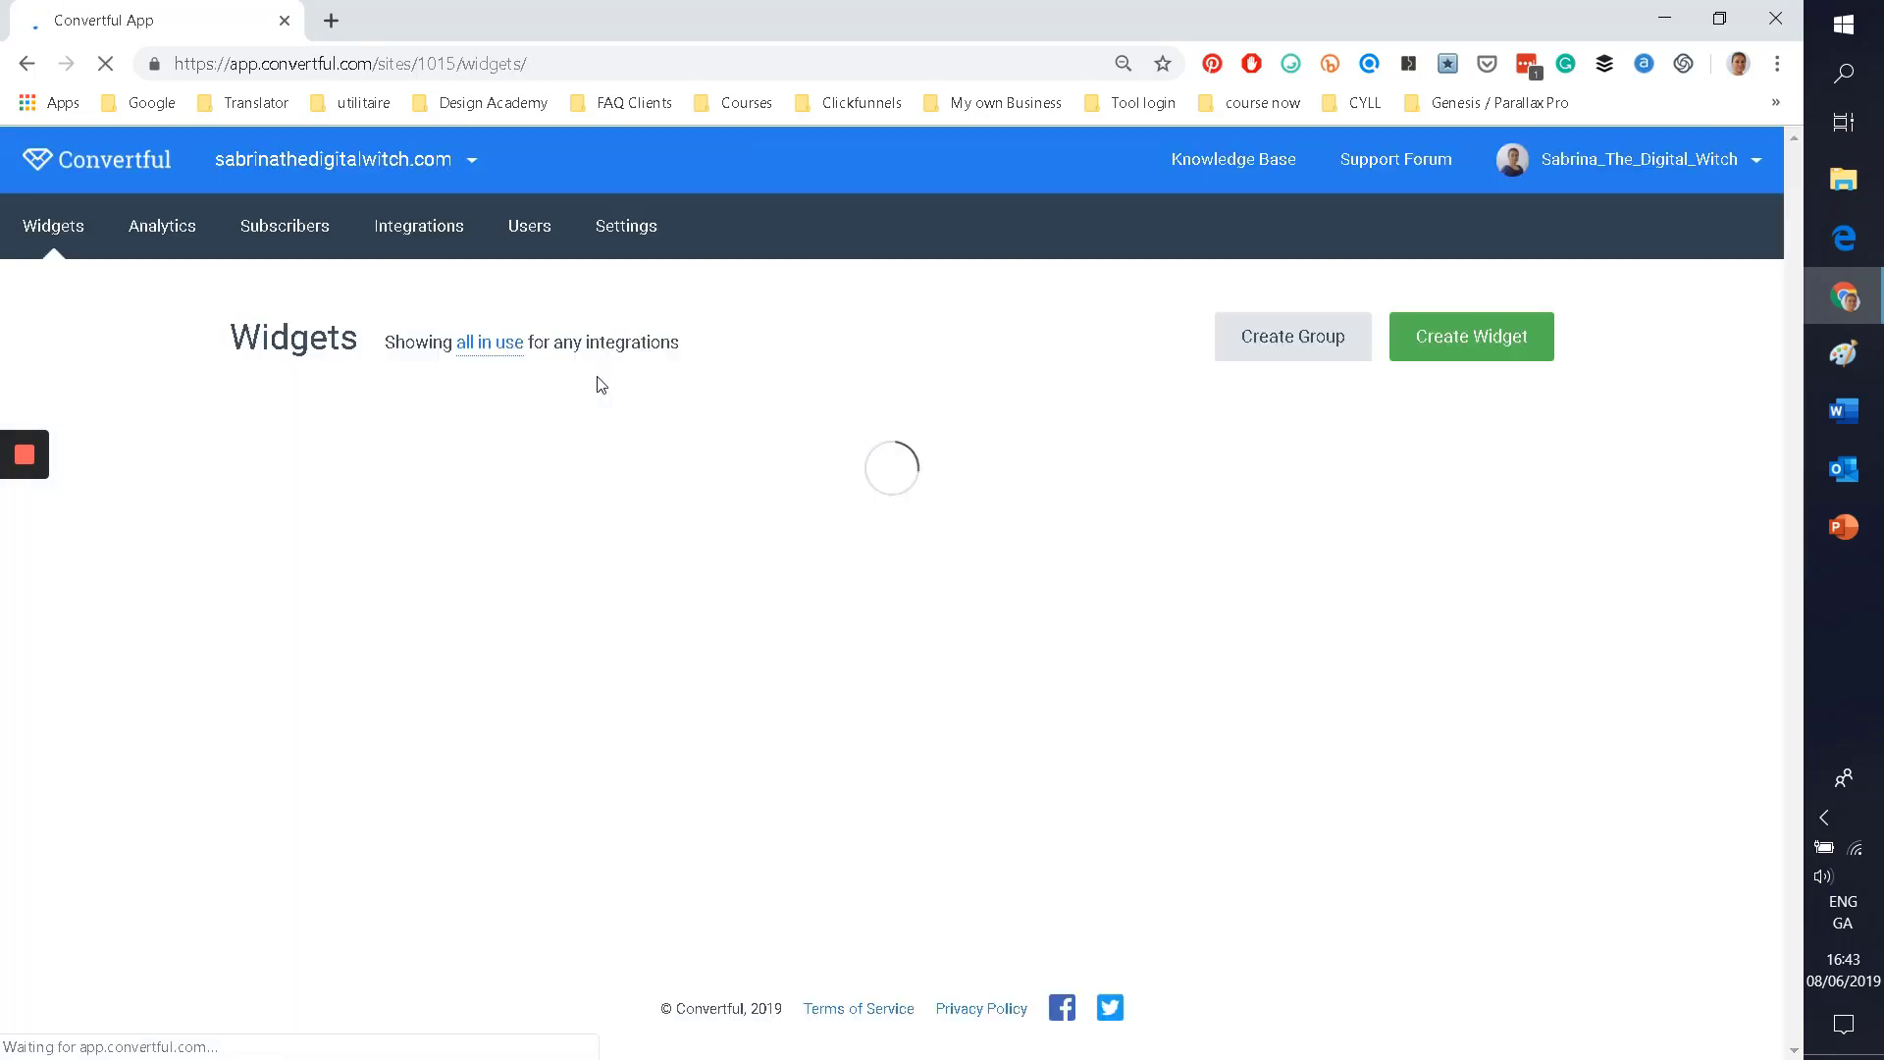
Step: Move Testing Pupose into the Testing project group above Pop-up #29
scroll(171, 550, "down", 1)
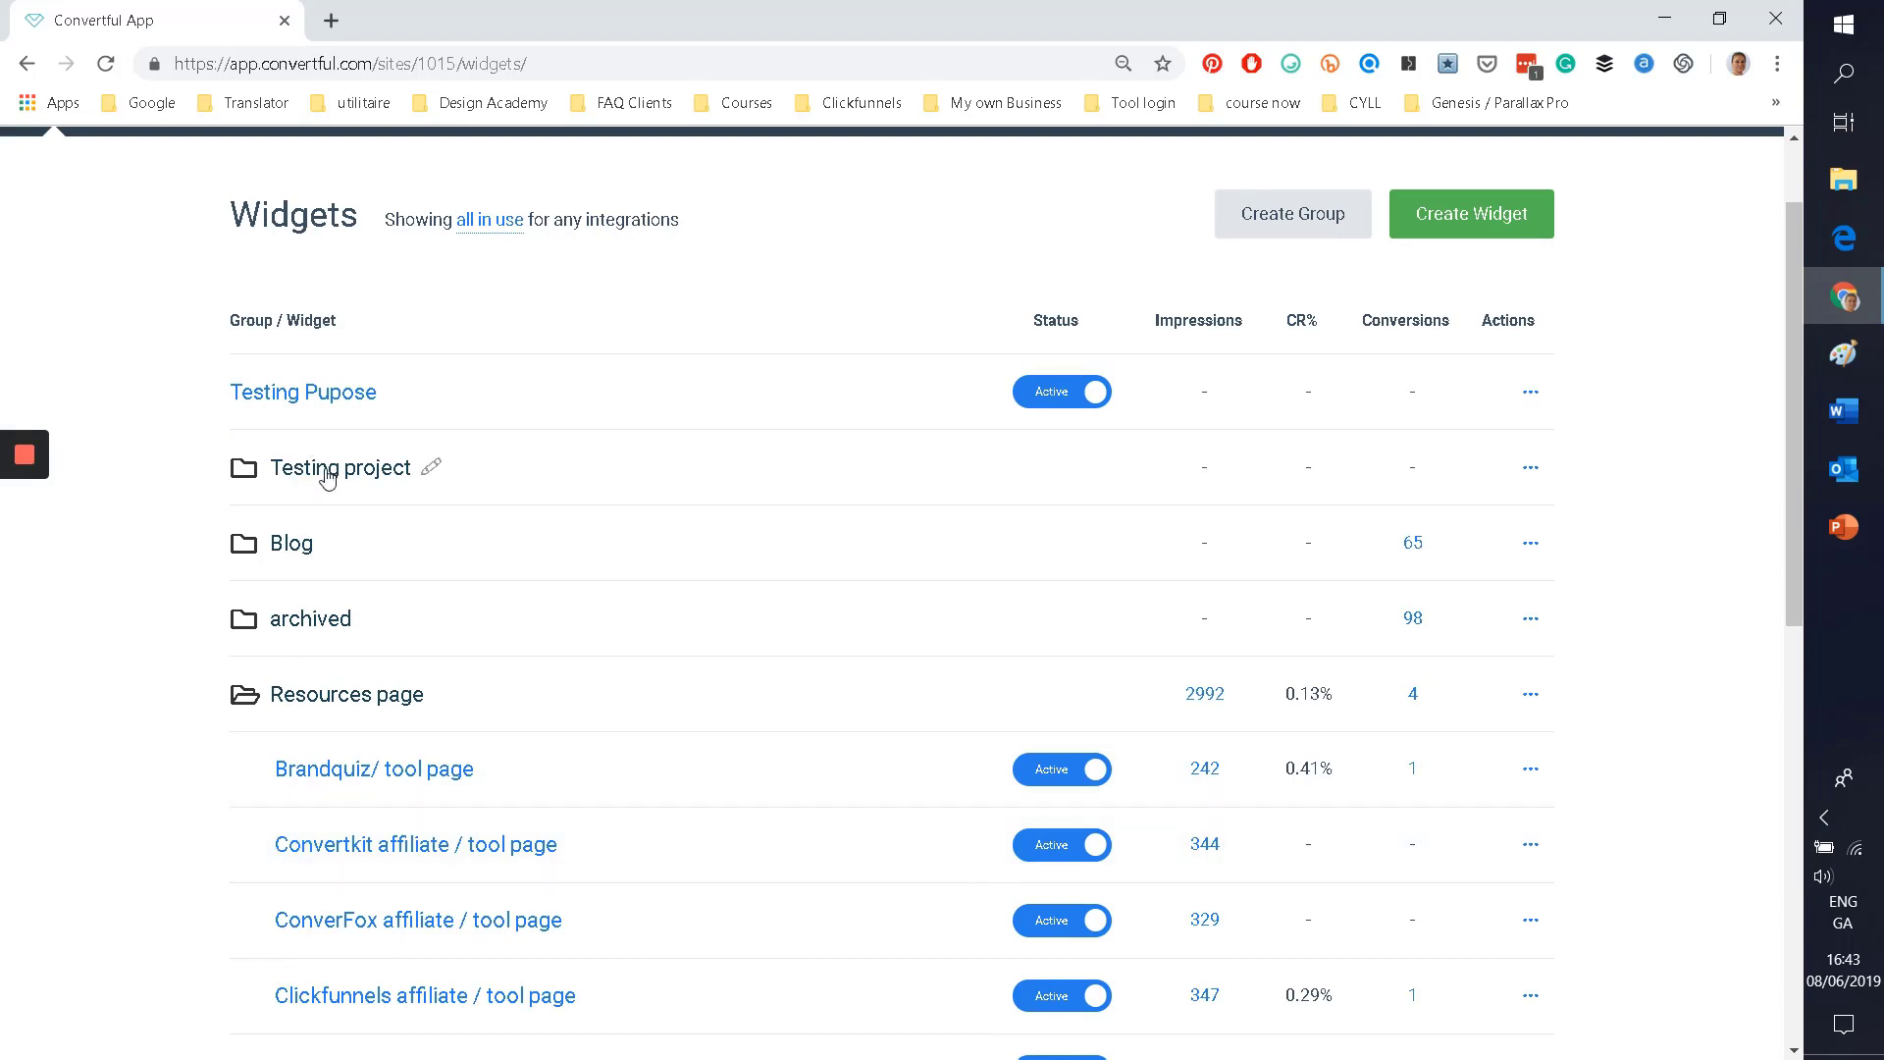
left_click(309, 470)
left_click(309, 471)
left_click_drag(403, 476, 344, 490)
left_click(338, 403)
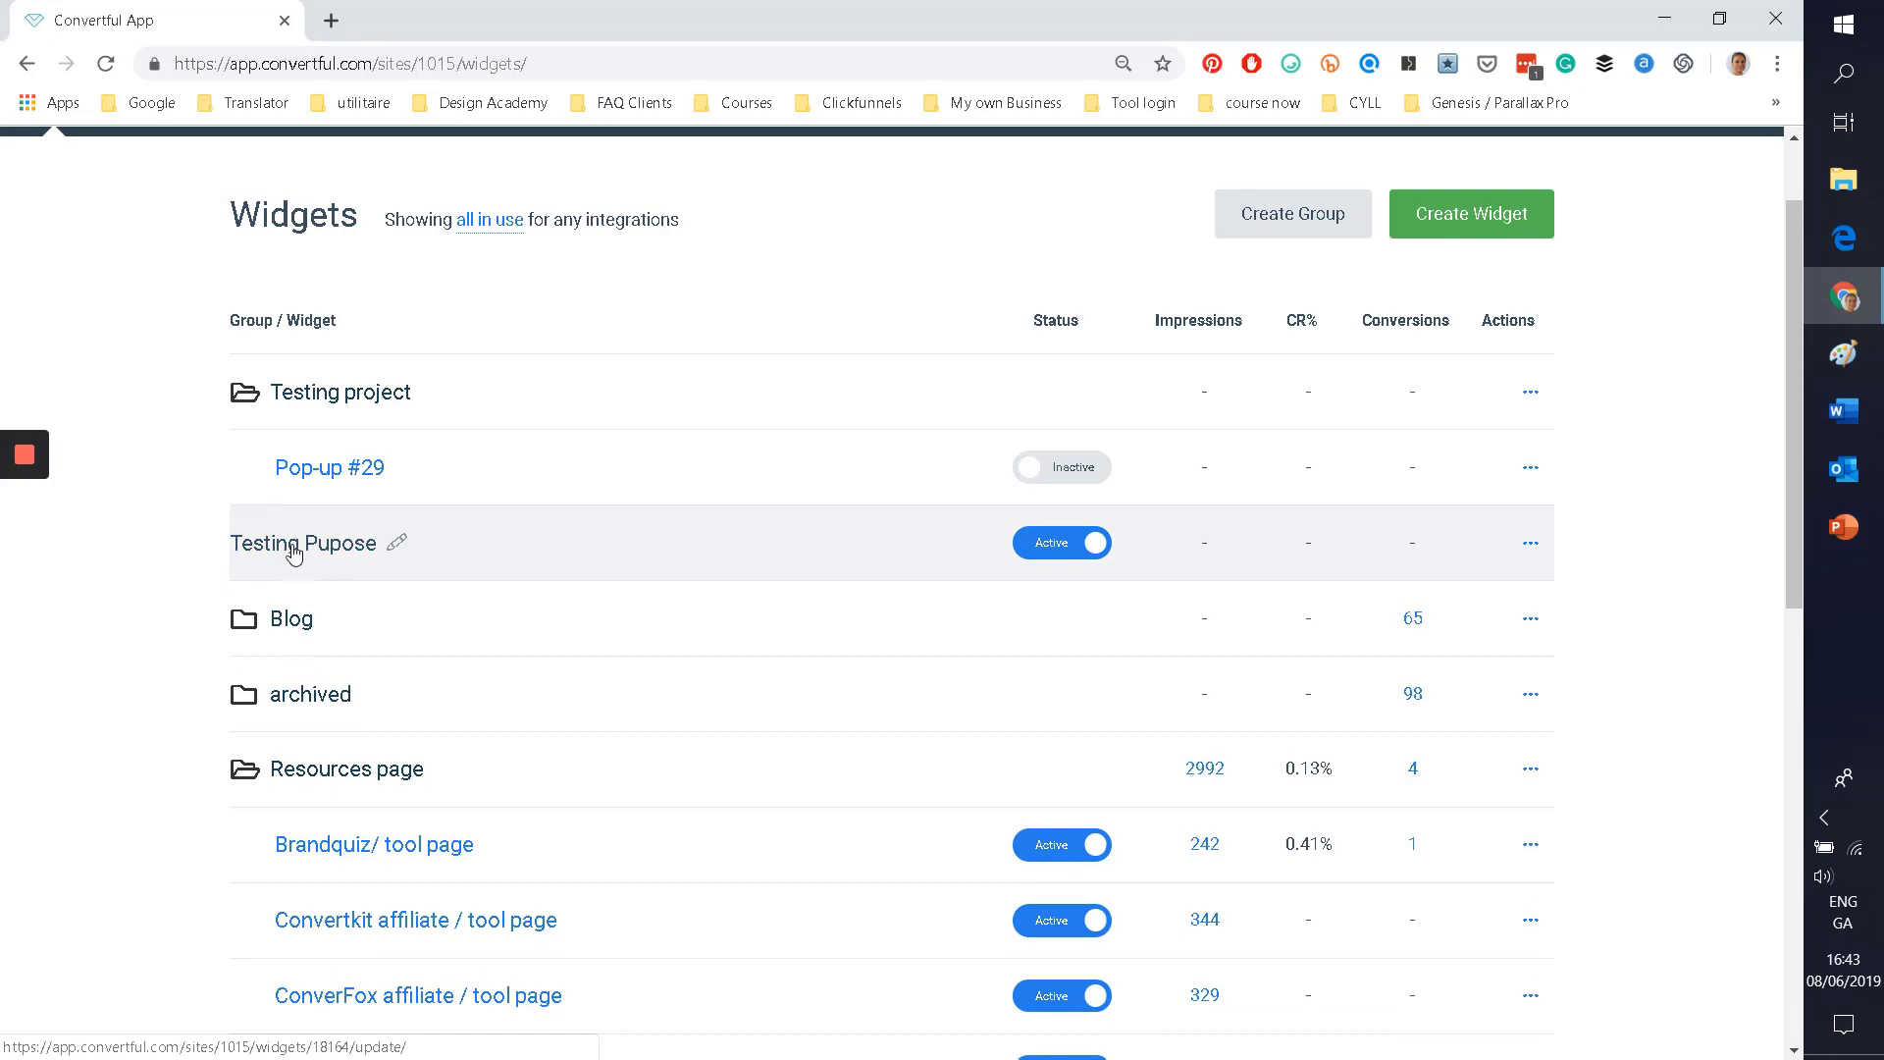
left_click_drag(296, 549, 432, 403)
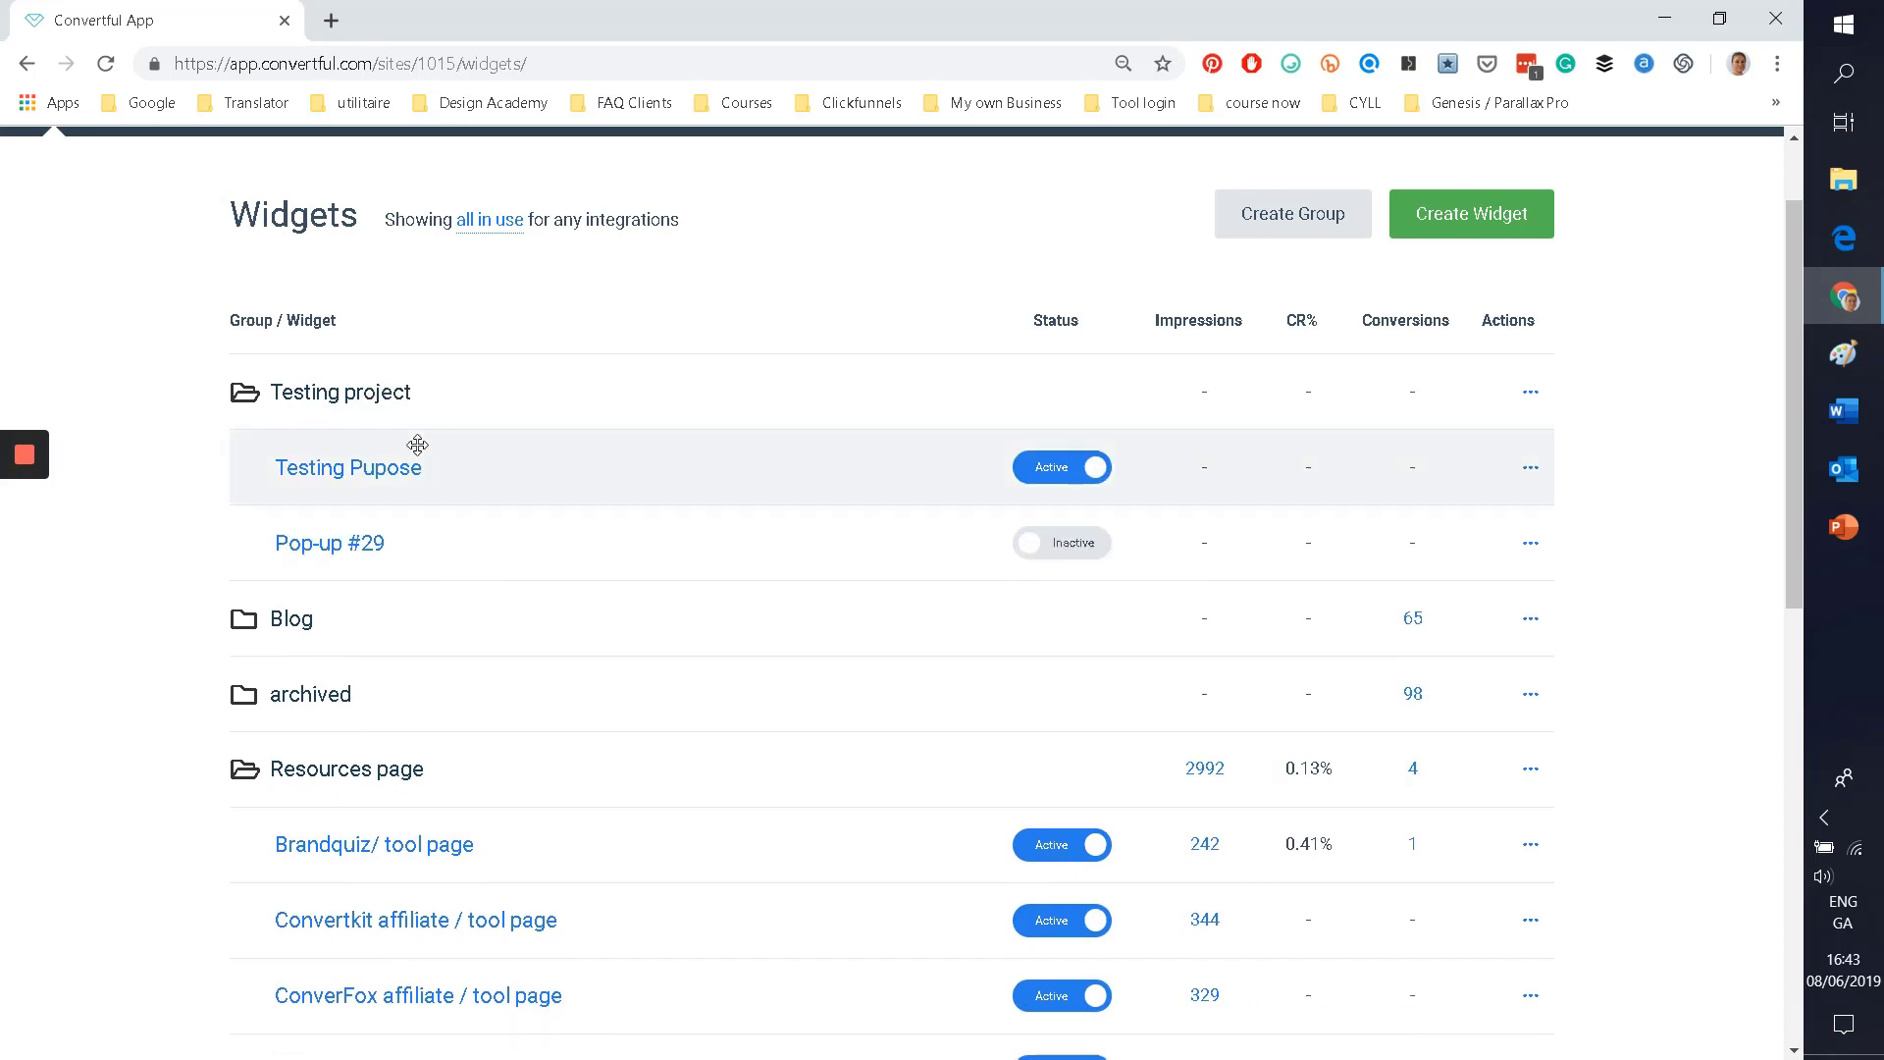
left_click(292, 618)
Step: Expand and collapse the archived group to check its widgets
scroll(83, 611, "down", 3)
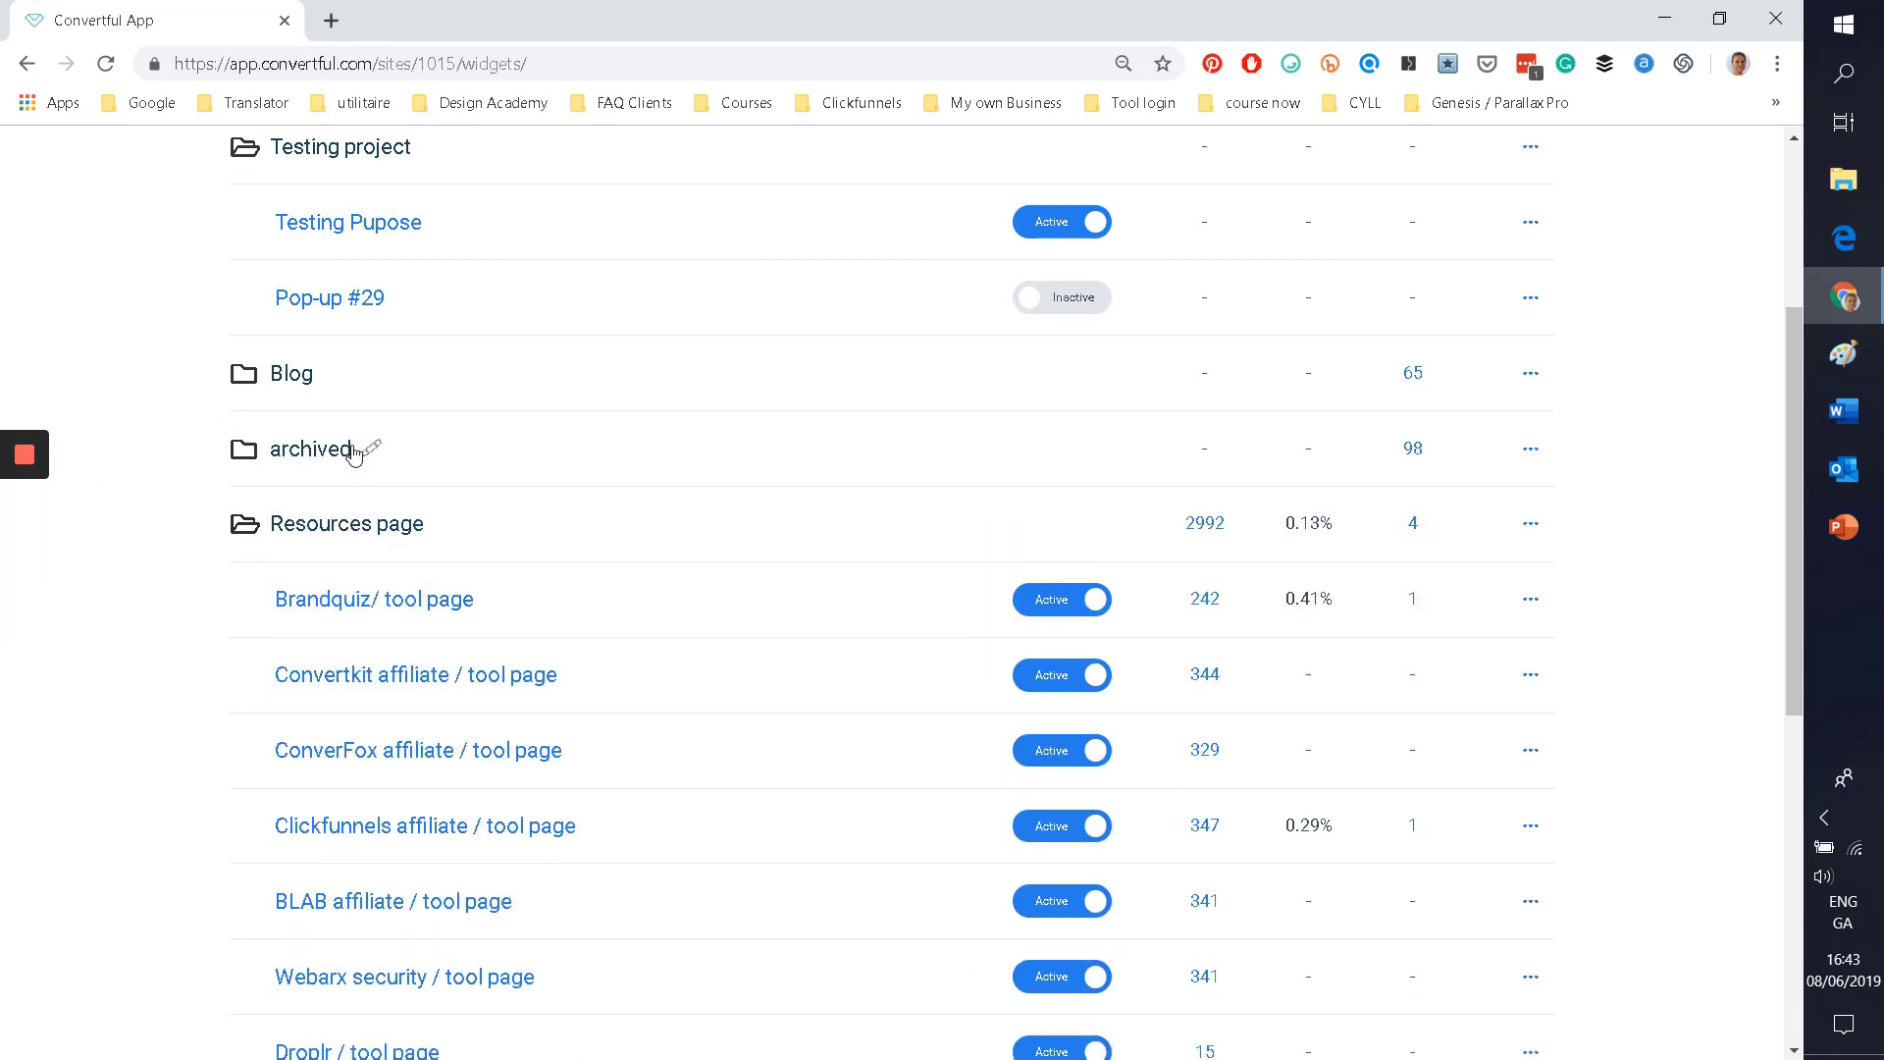
left_click(365, 446)
left_click(224, 471)
left_click(244, 459)
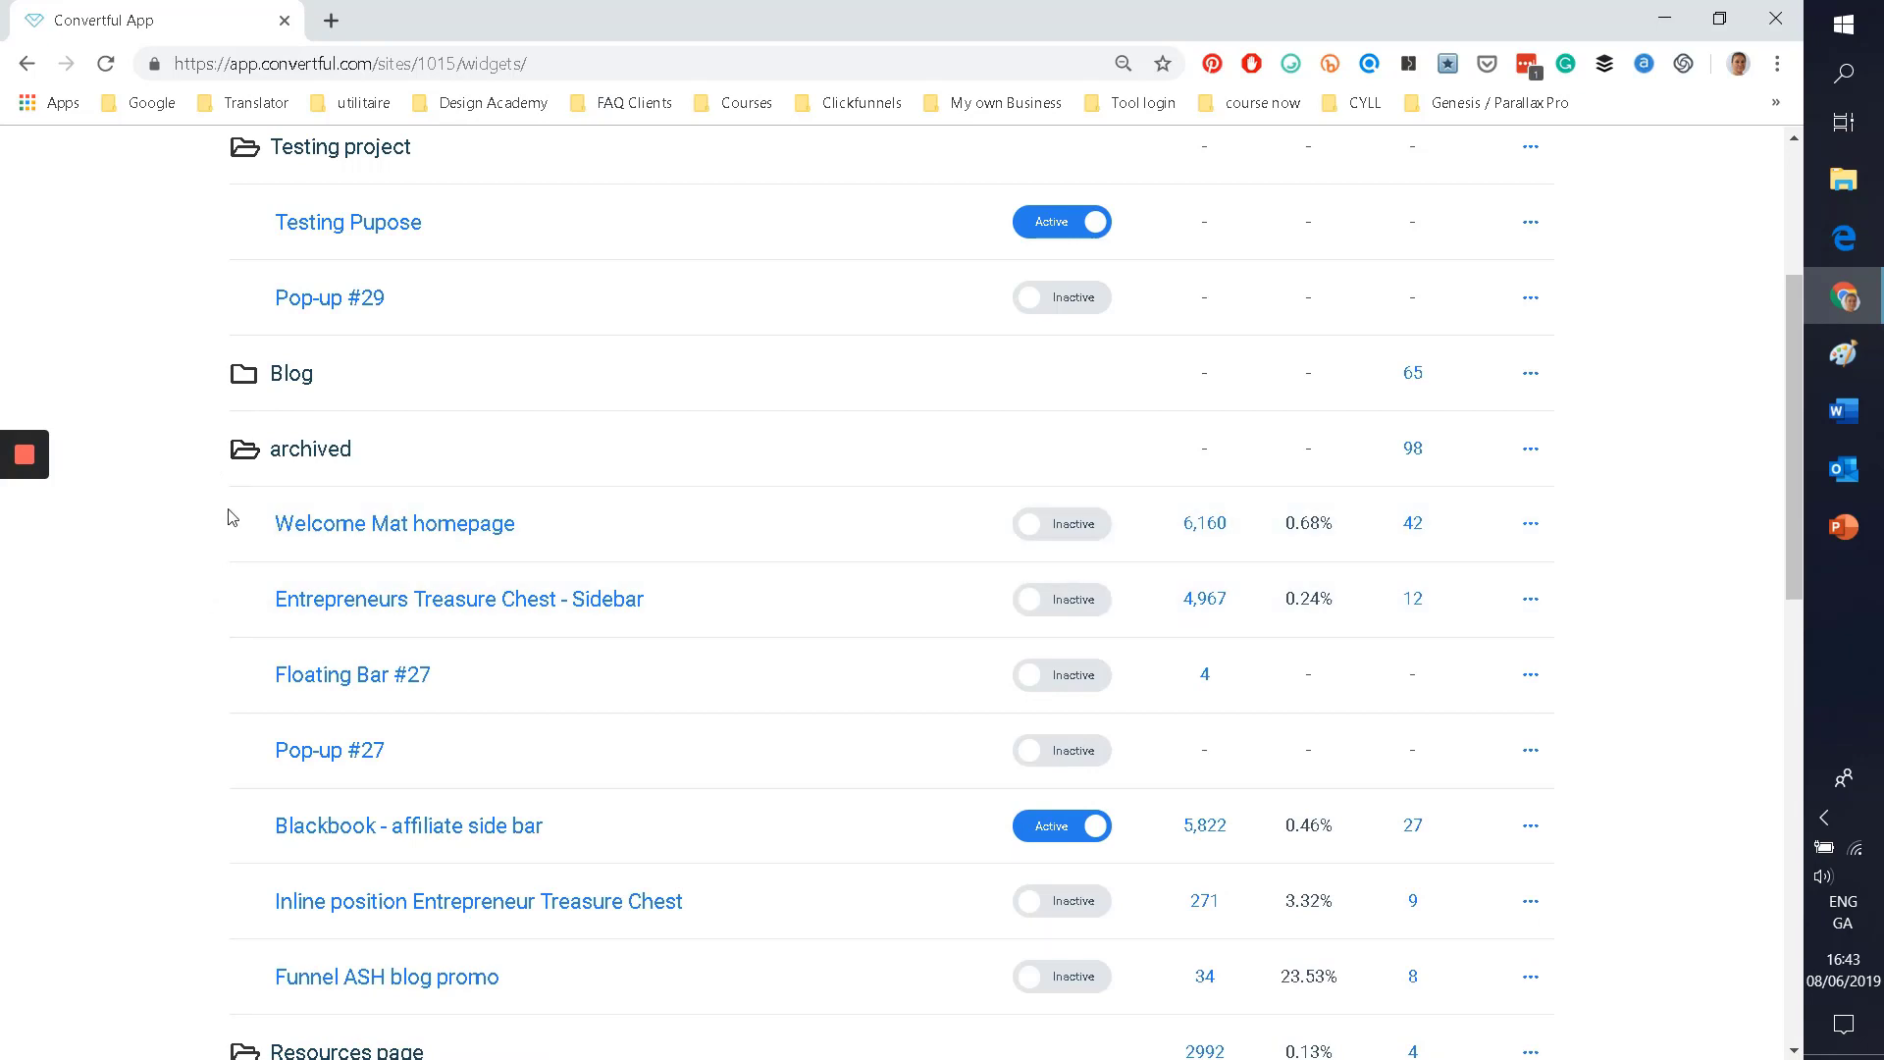
left_click(243, 451)
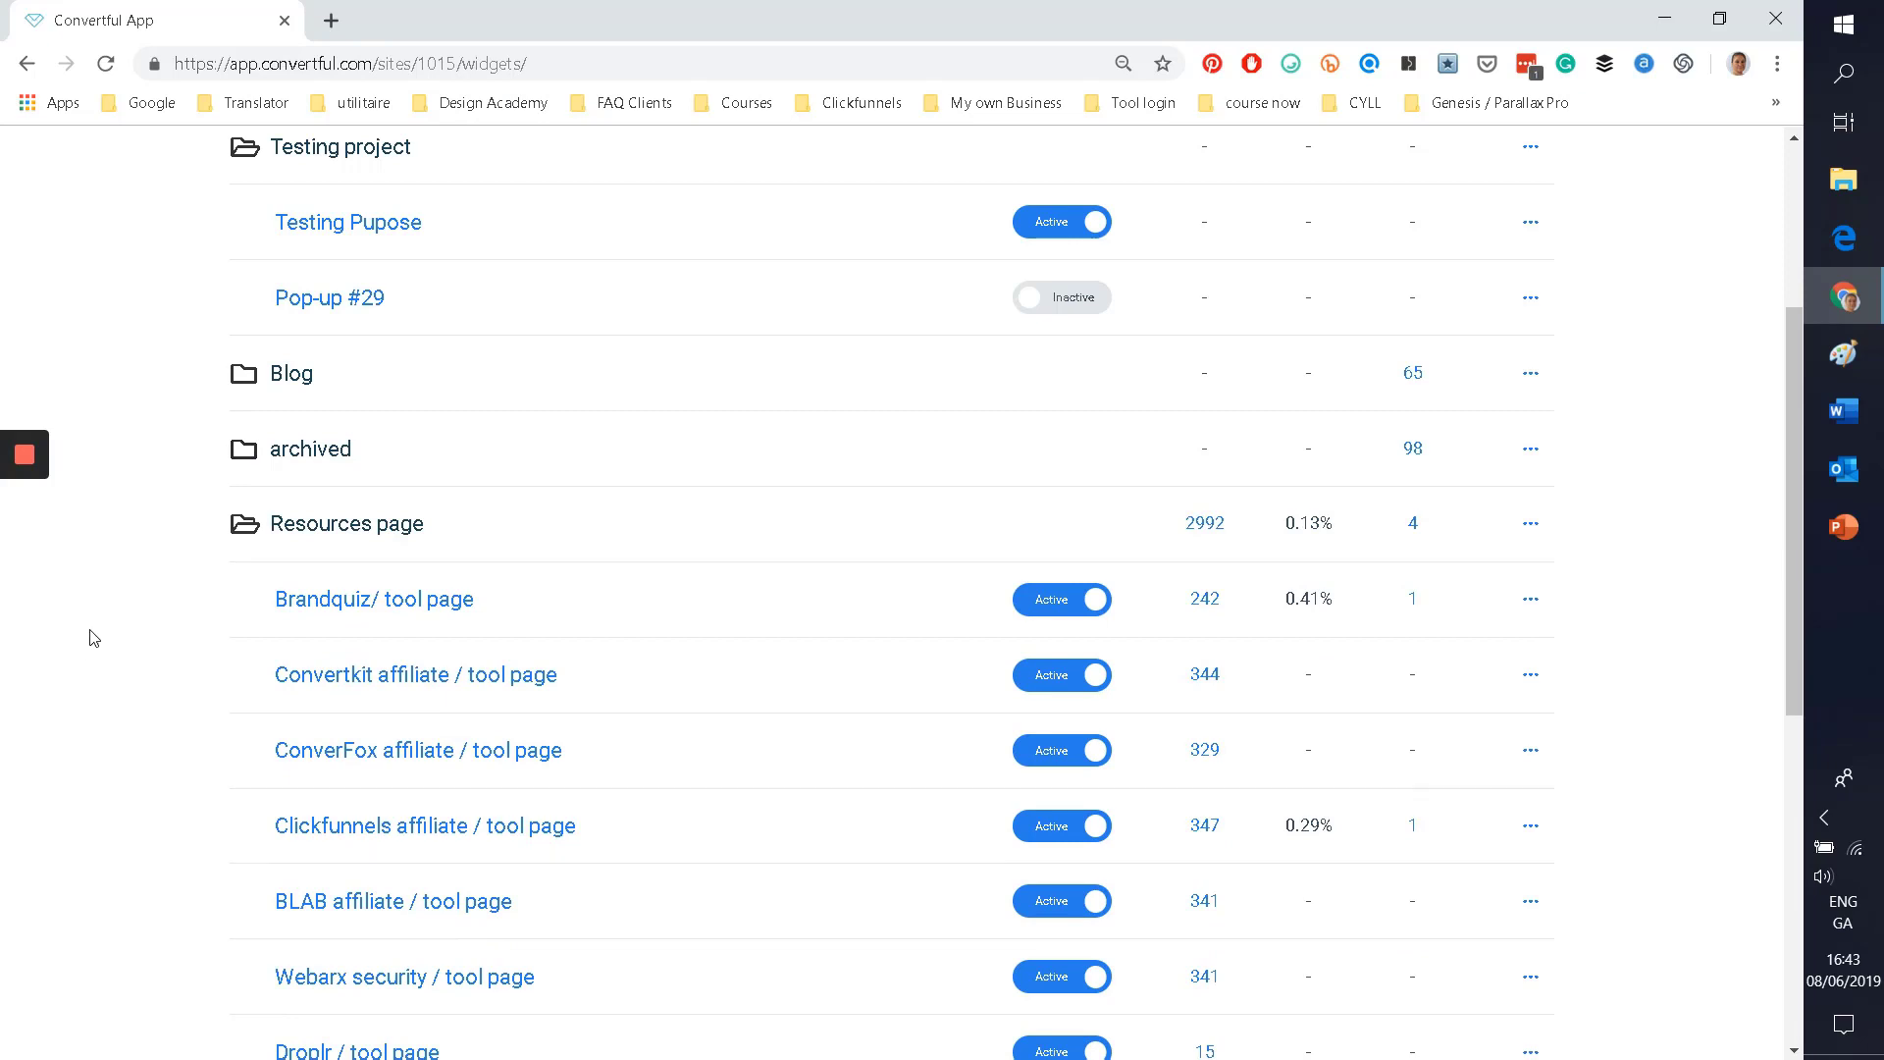
scroll(186, 687, "down", 3)
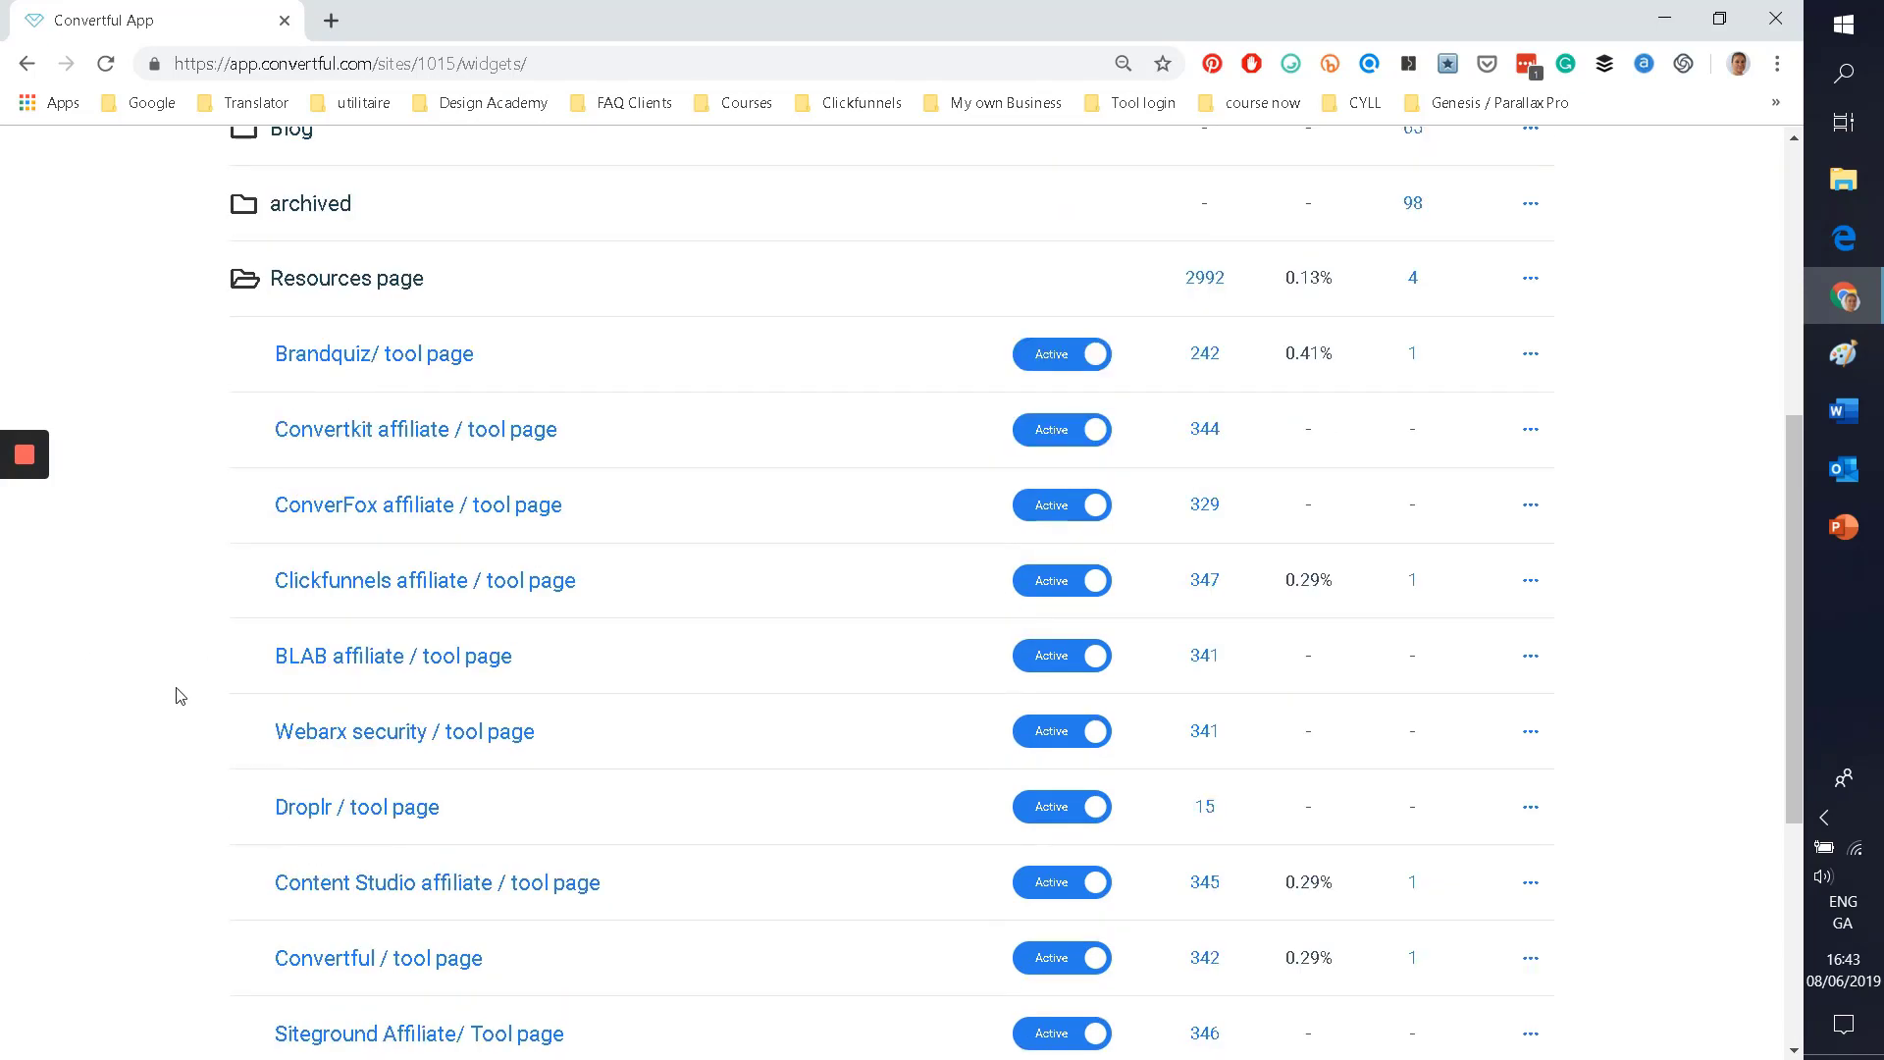
scroll(151, 673, "down", 5)
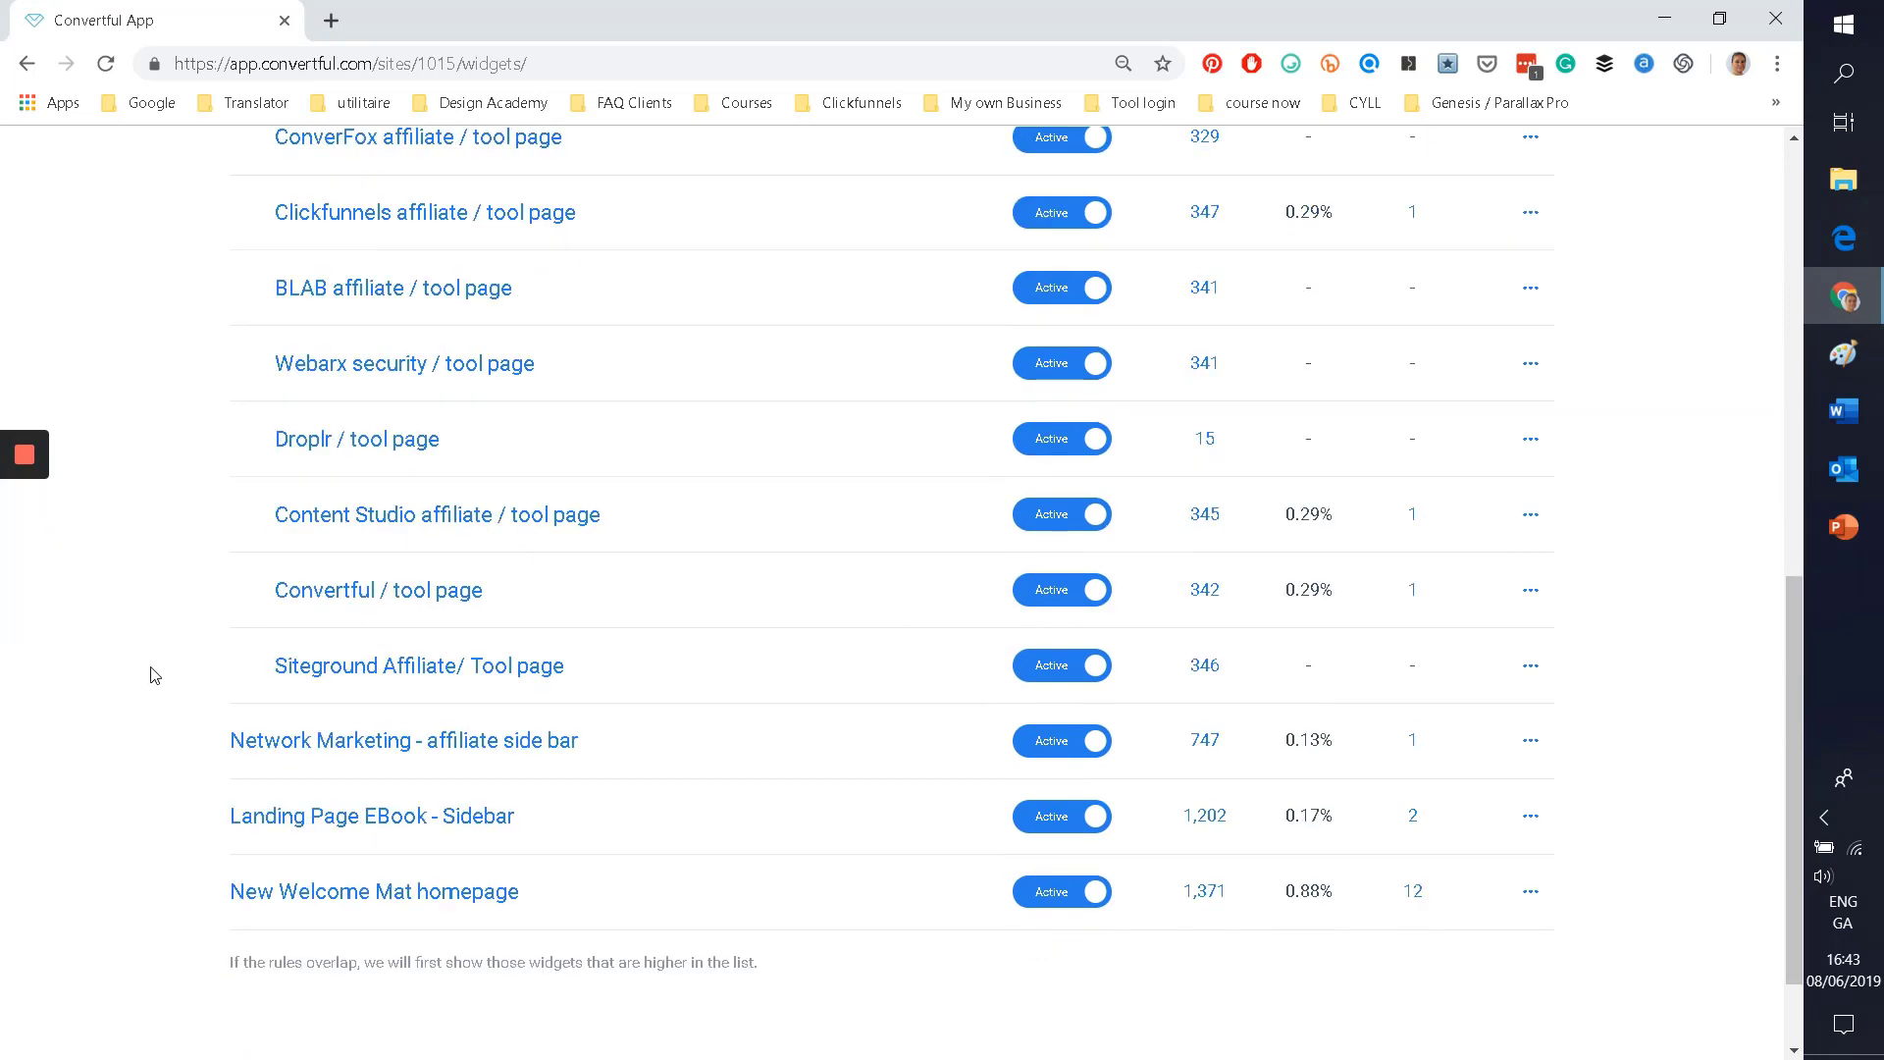
scroll(160, 664, "up", 10)
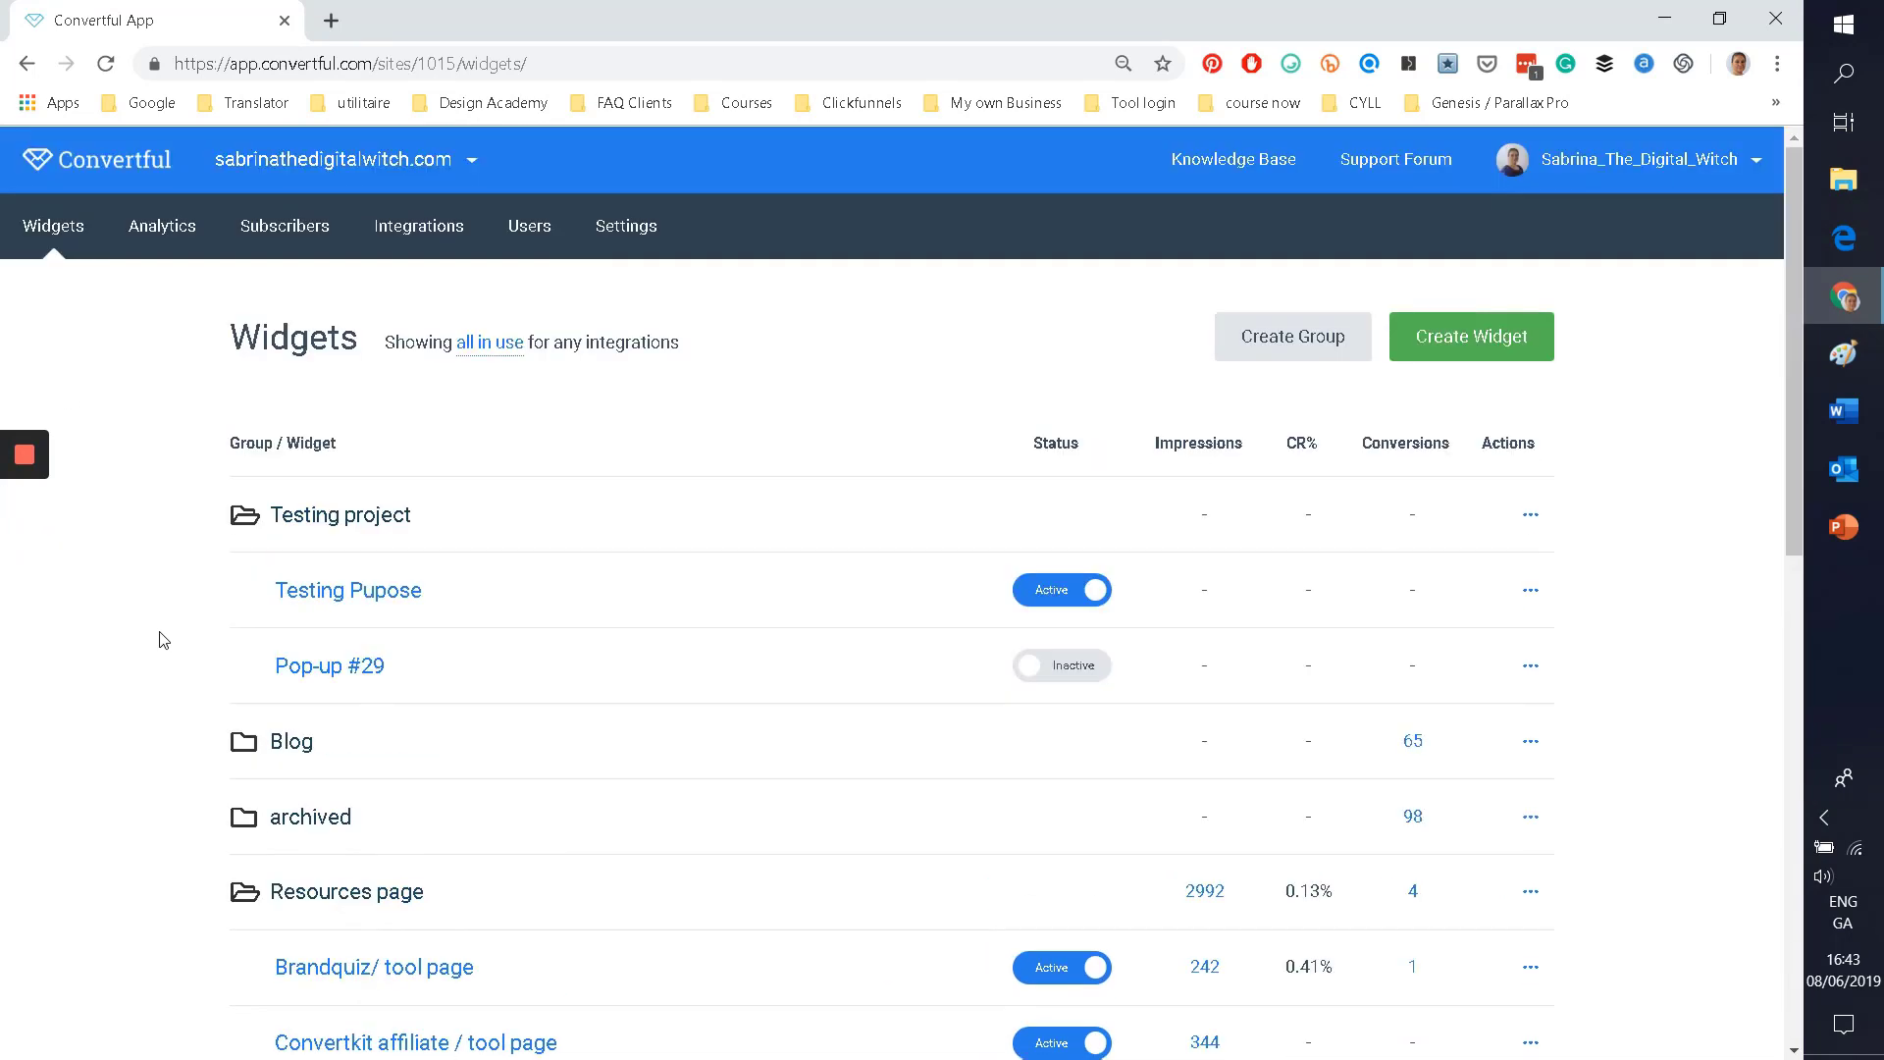
Step: Go via the profile and the site's analytics to its Integrations list showing active Gist
mouse_move(1591, 185)
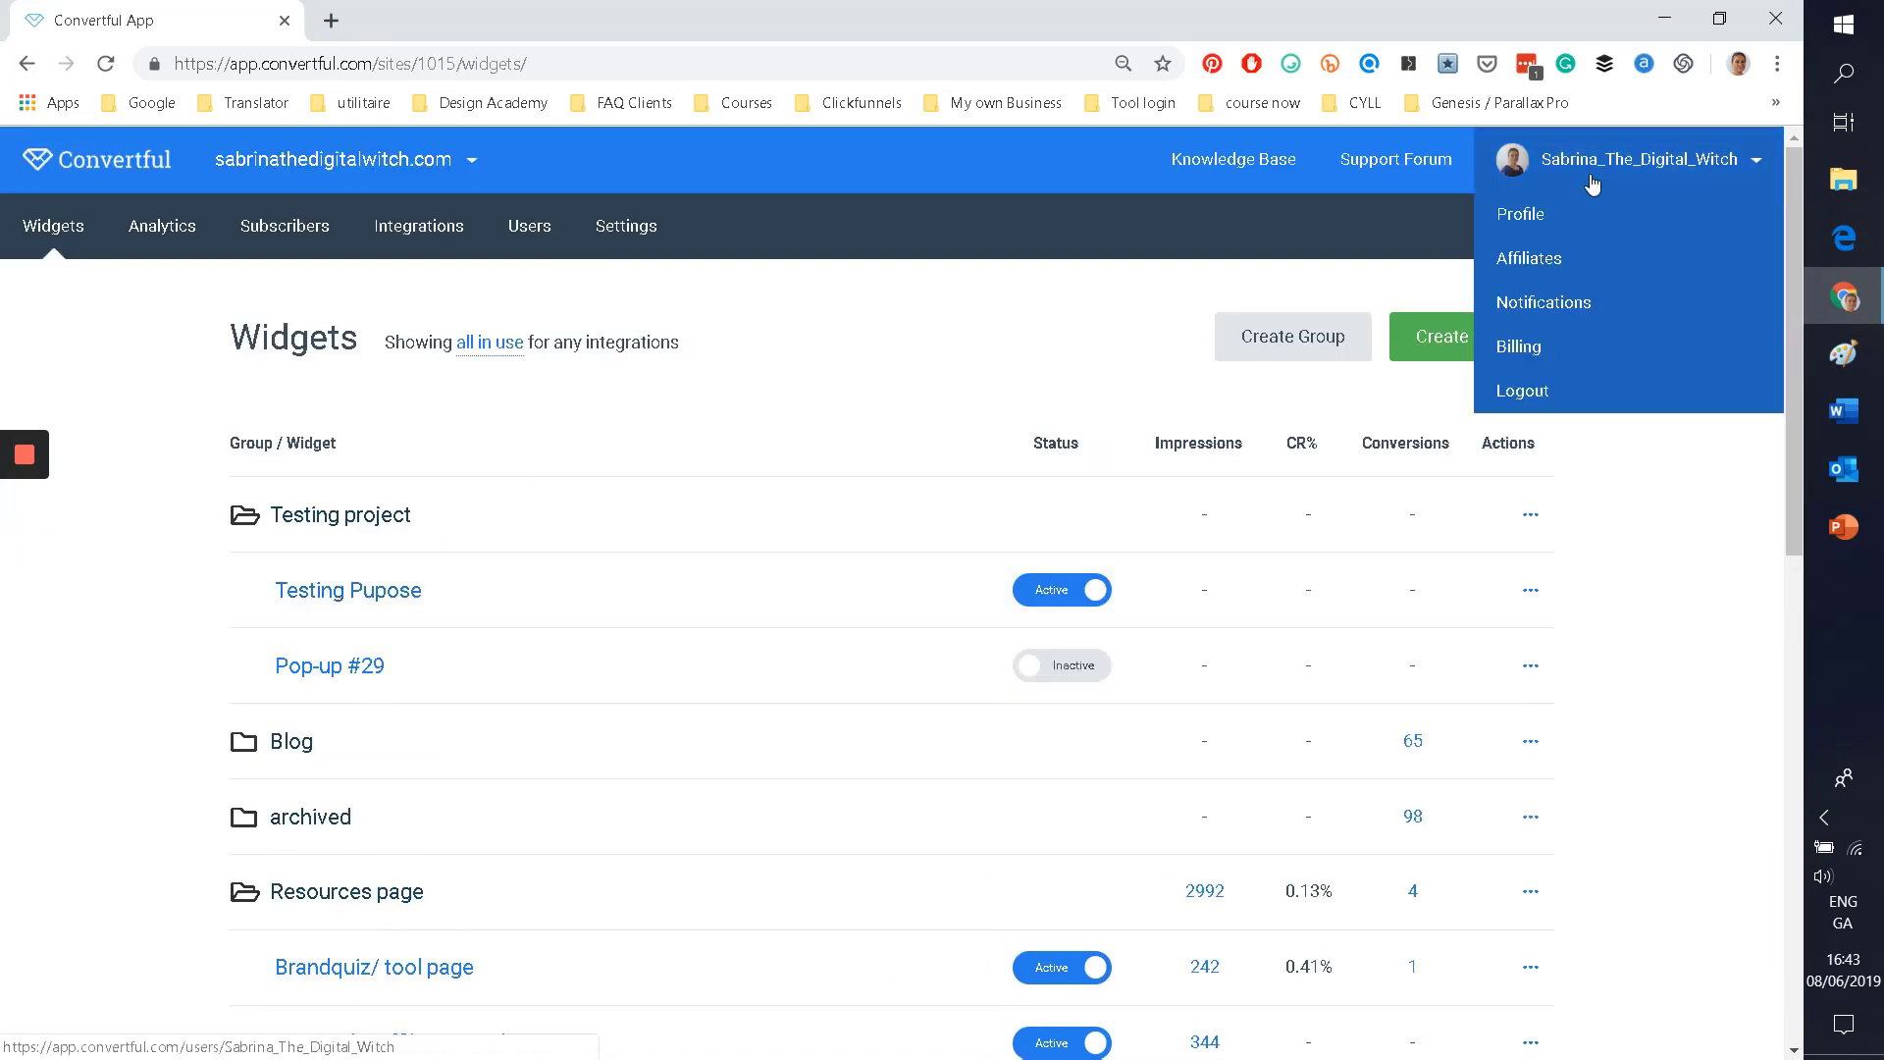
left_click(1520, 212)
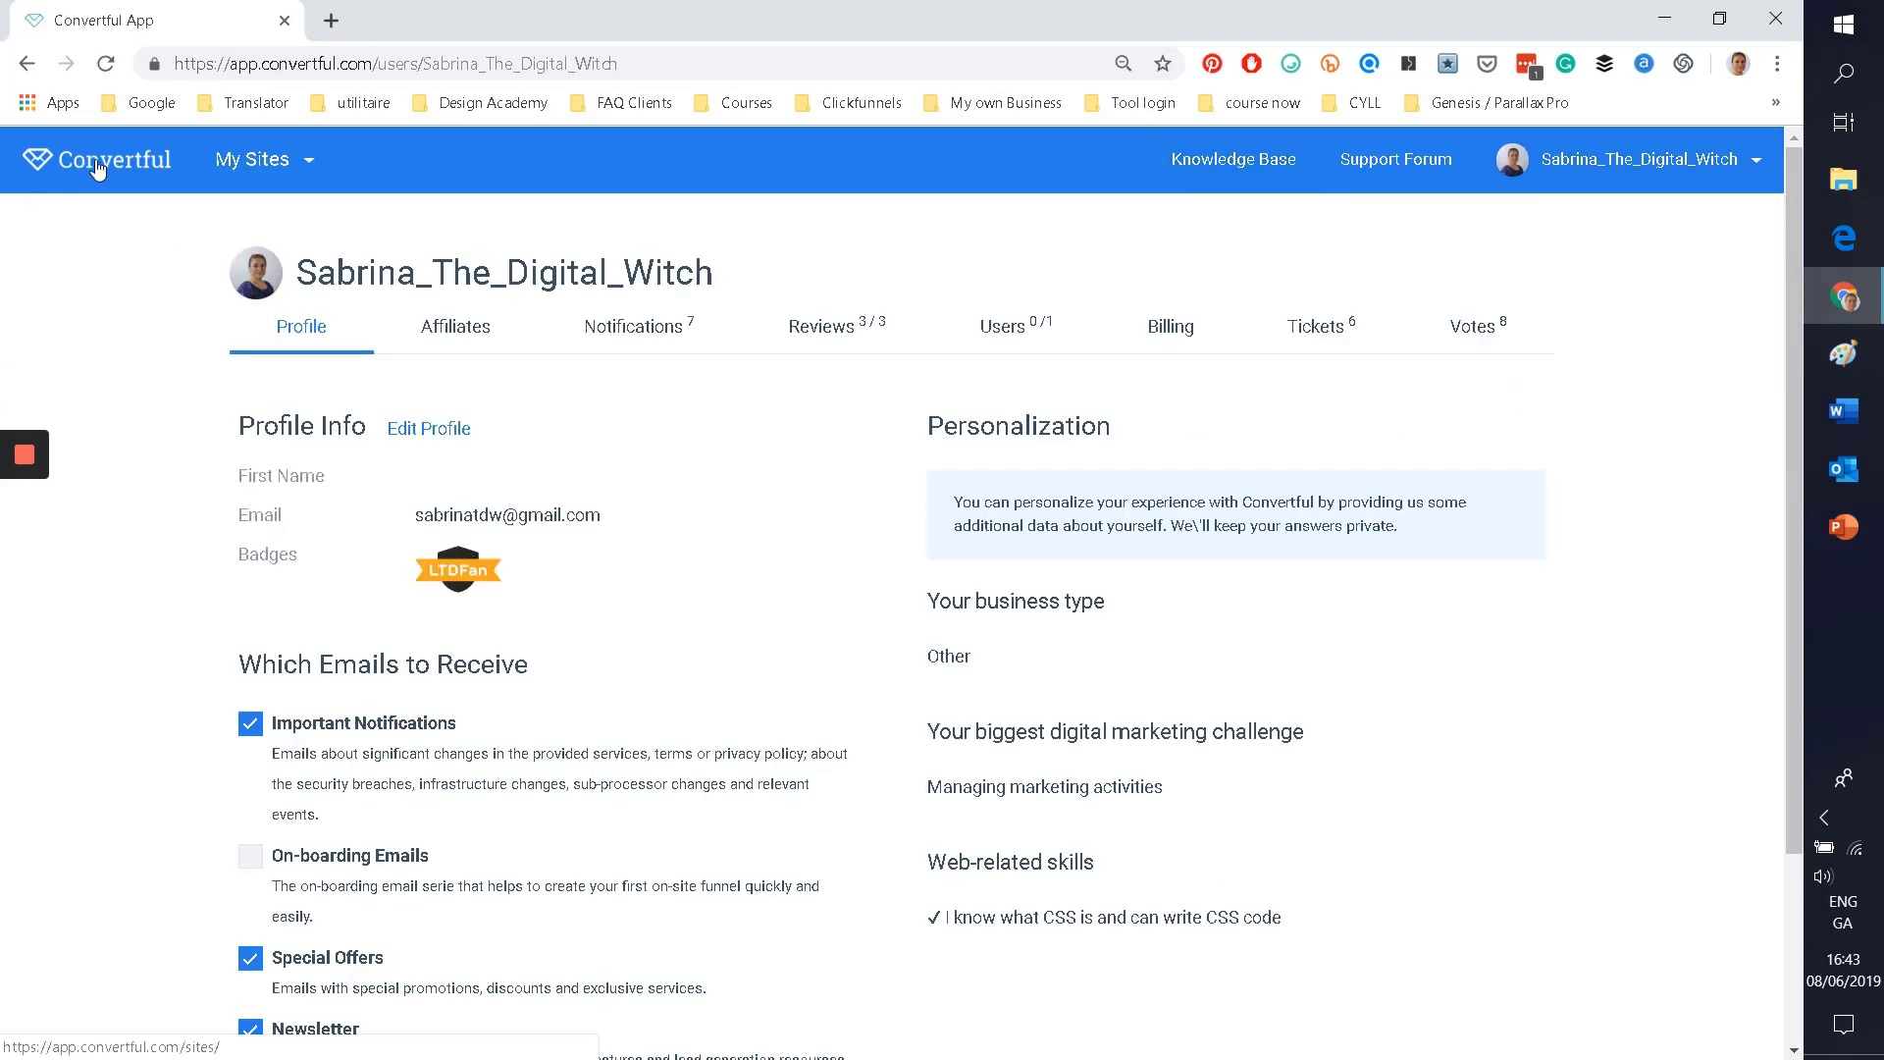
mouse_move(256, 164)
left_click(241, 215)
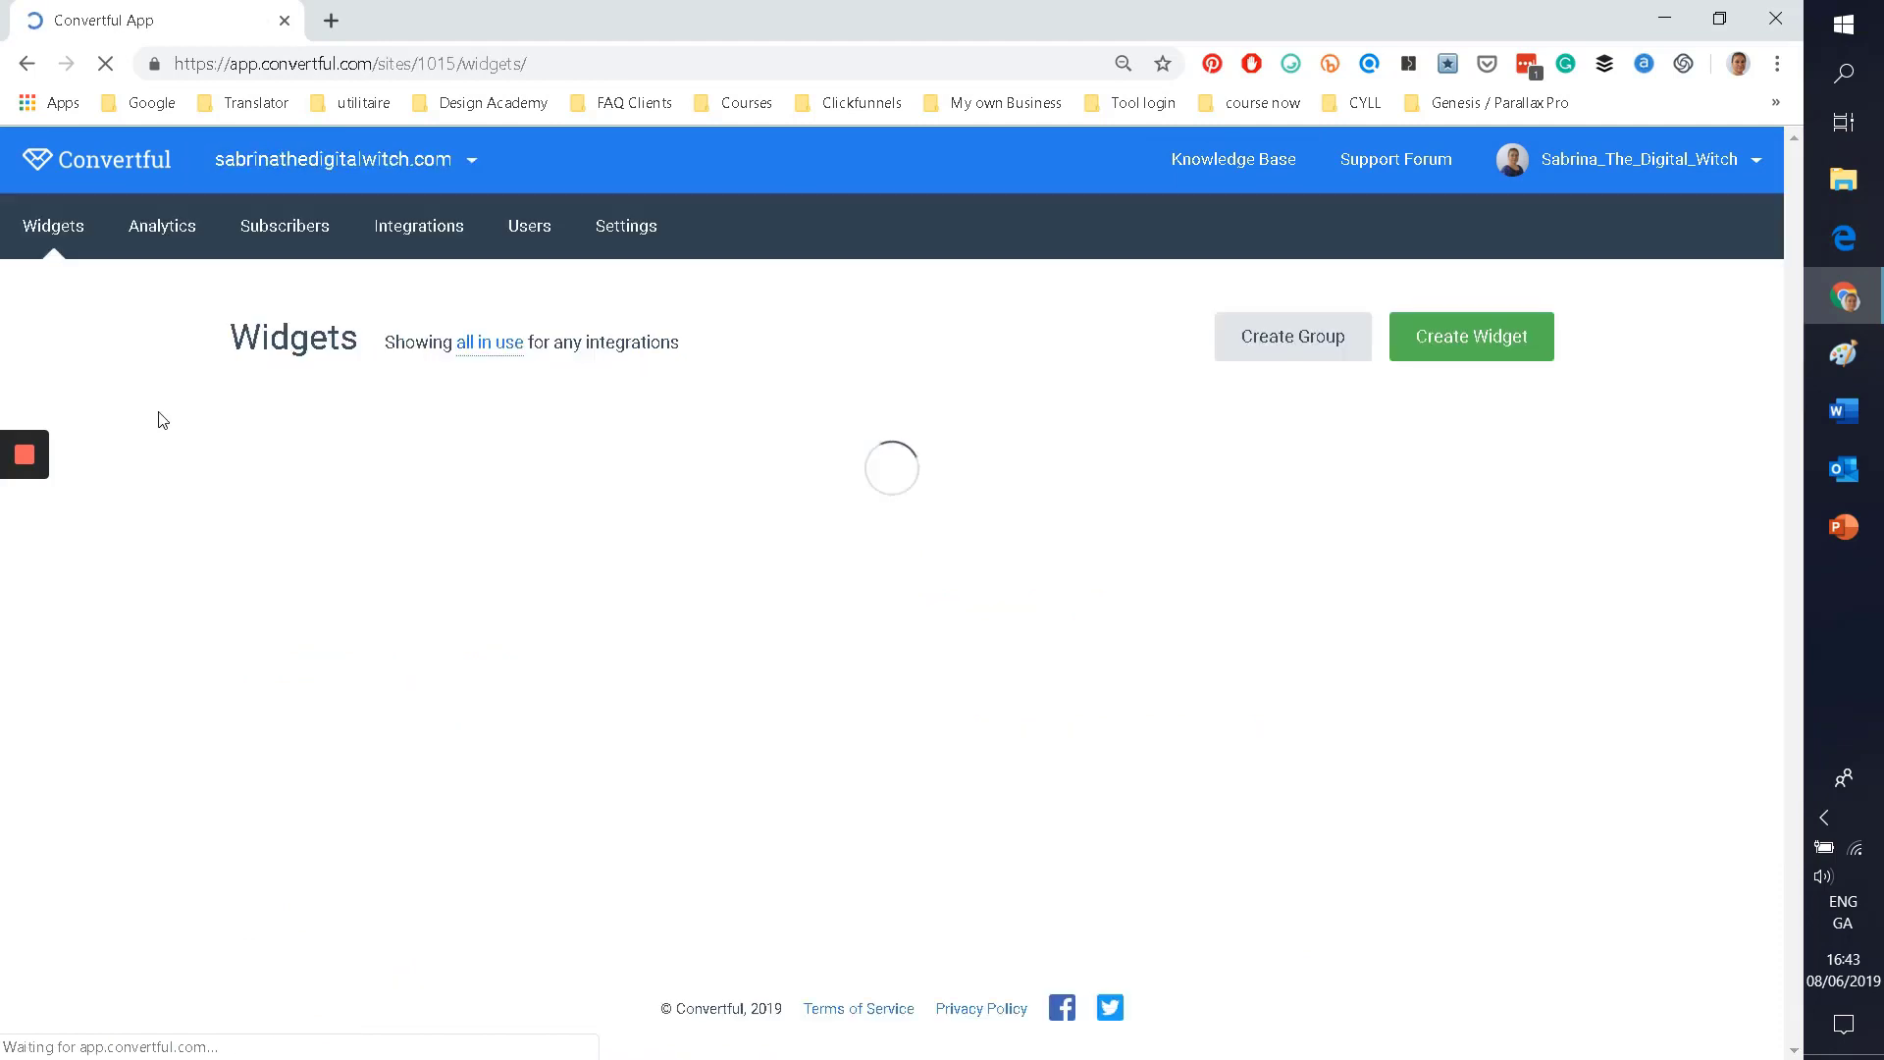
left_click(157, 227)
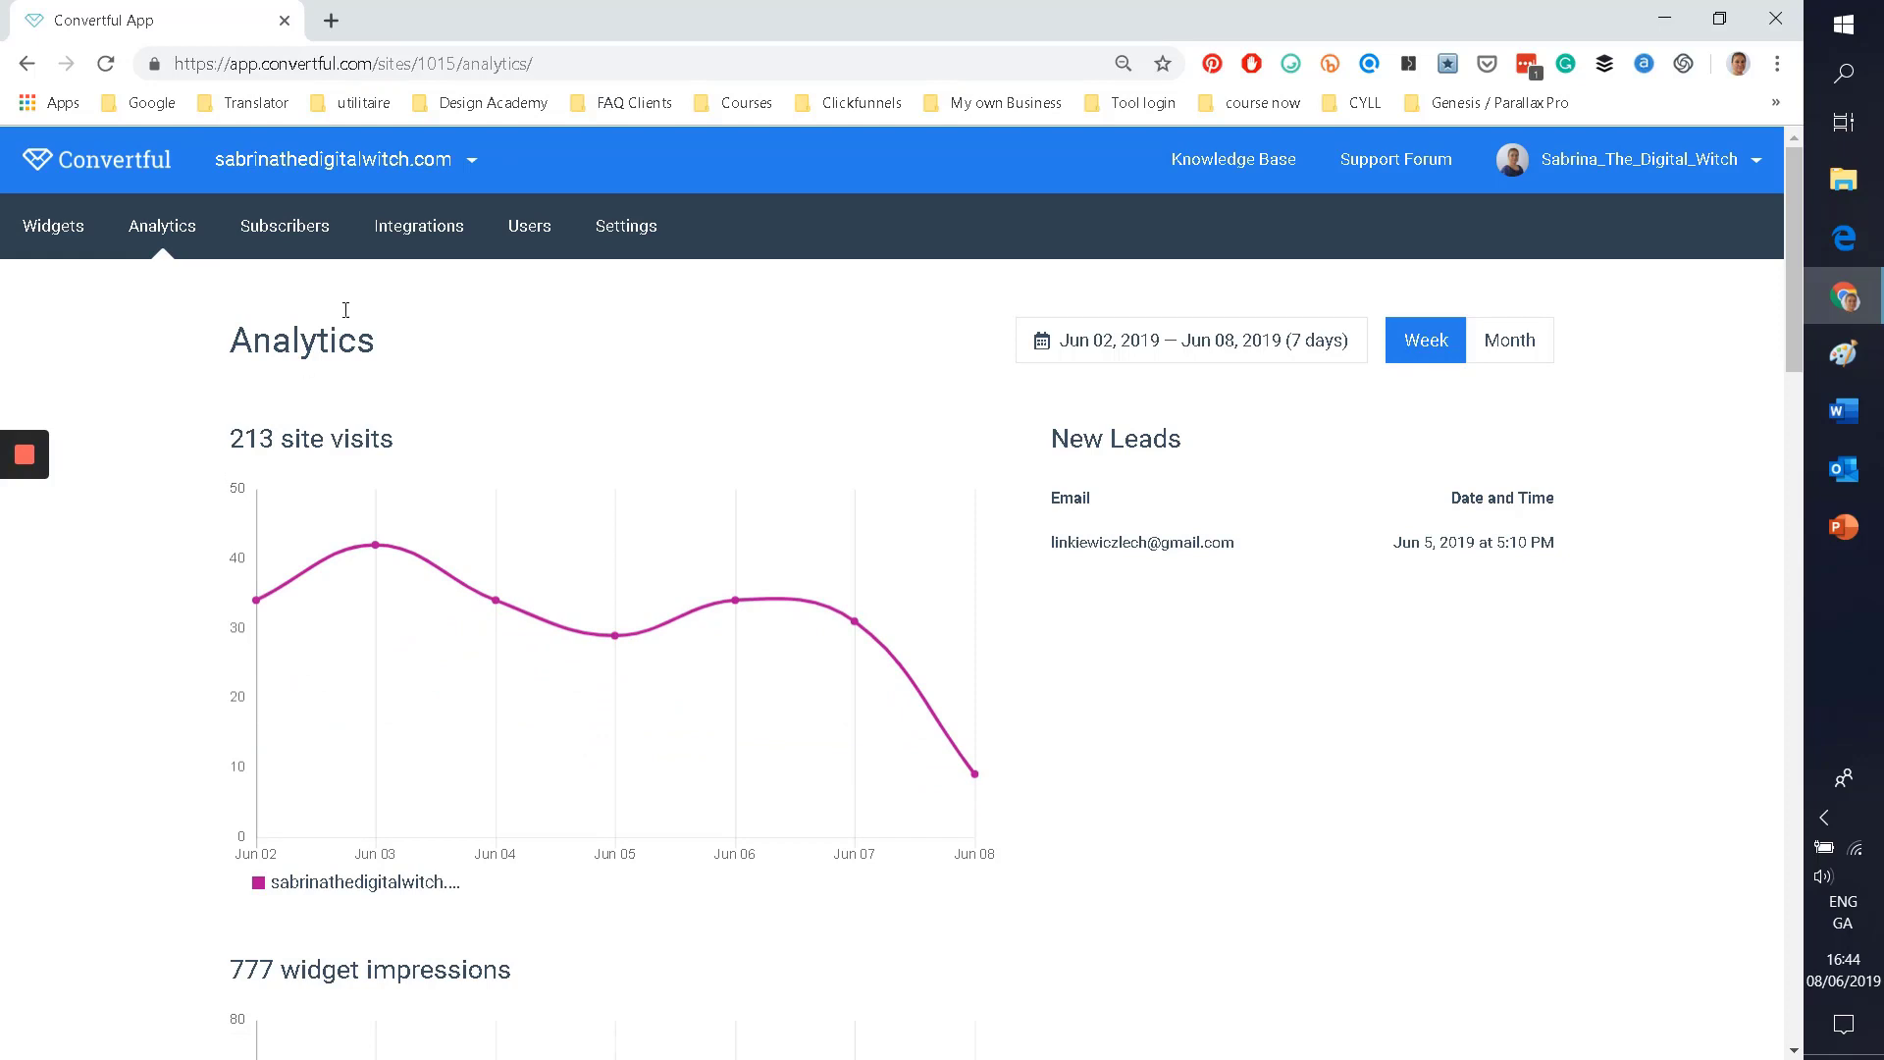
left_click(420, 227)
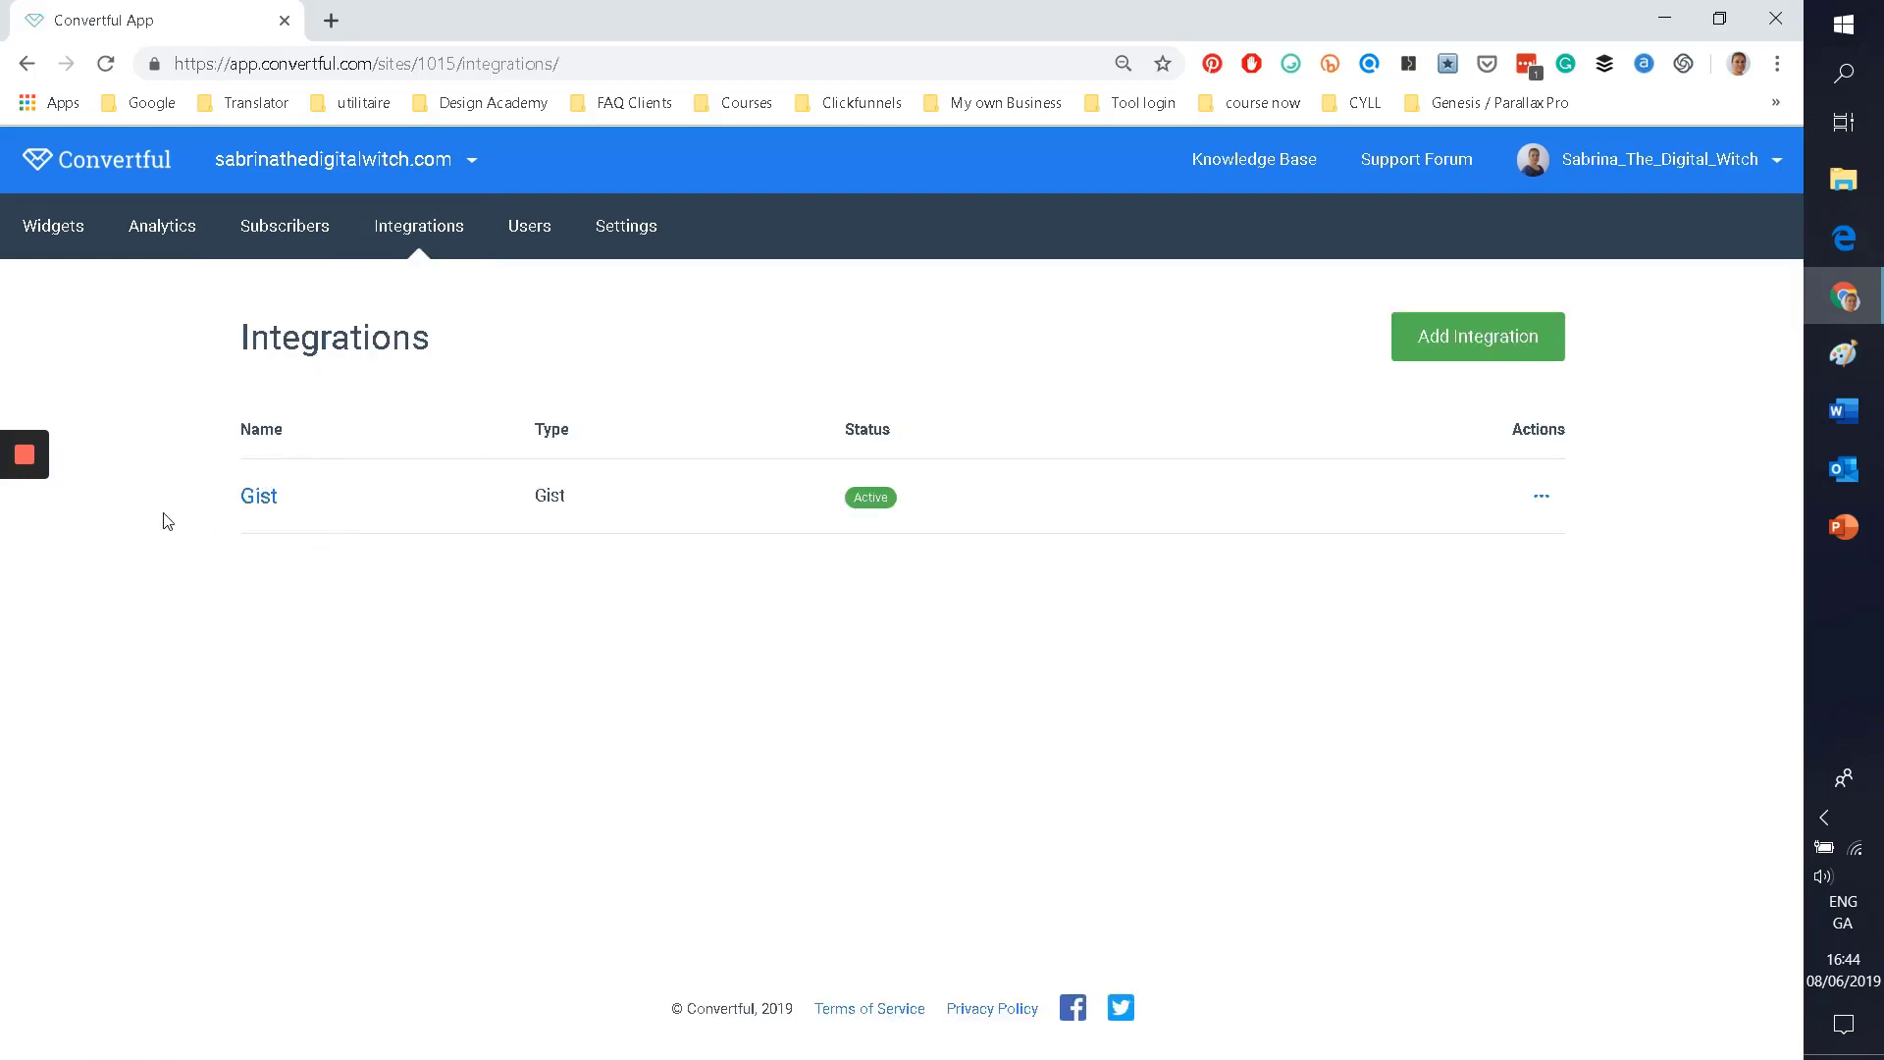
Step: Start a new integration and browse the integration type list from ActiveCampaign and AWeber through Sendy and Zapier
left_click(1454, 355)
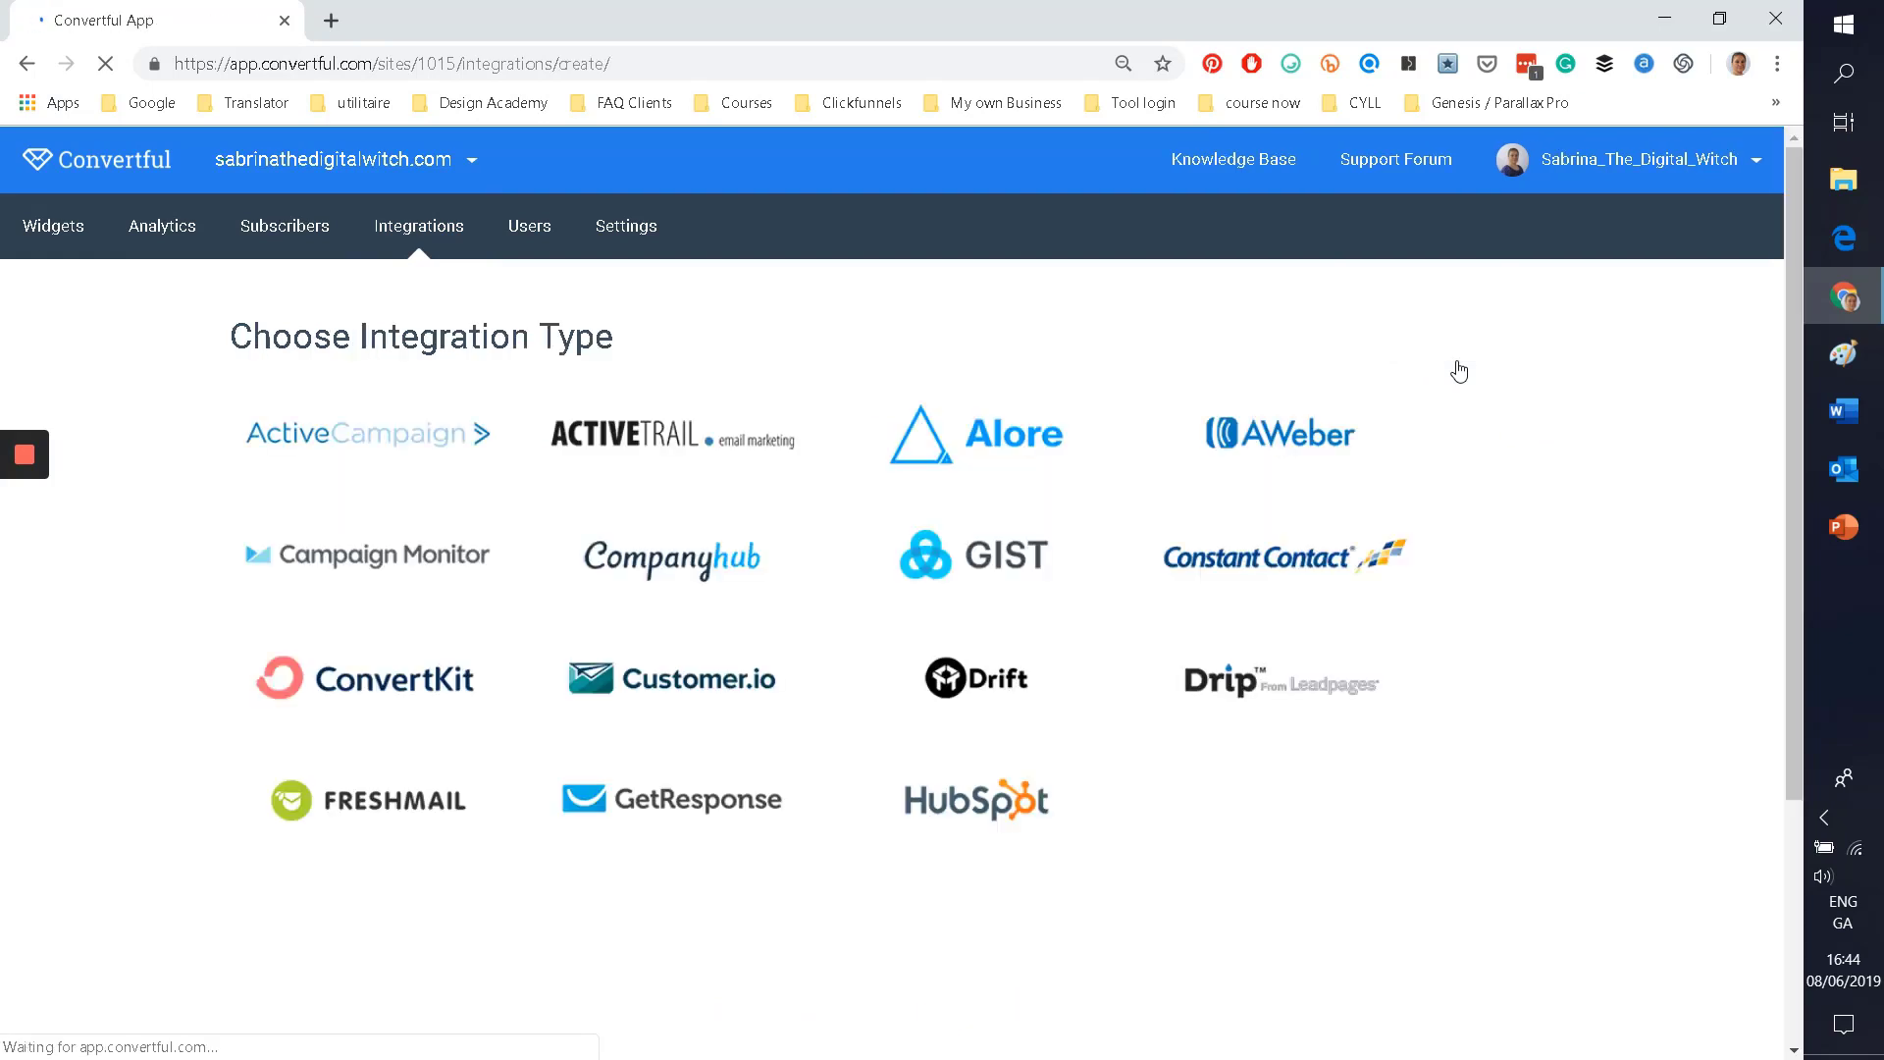
scroll(149, 470, "down", 1)
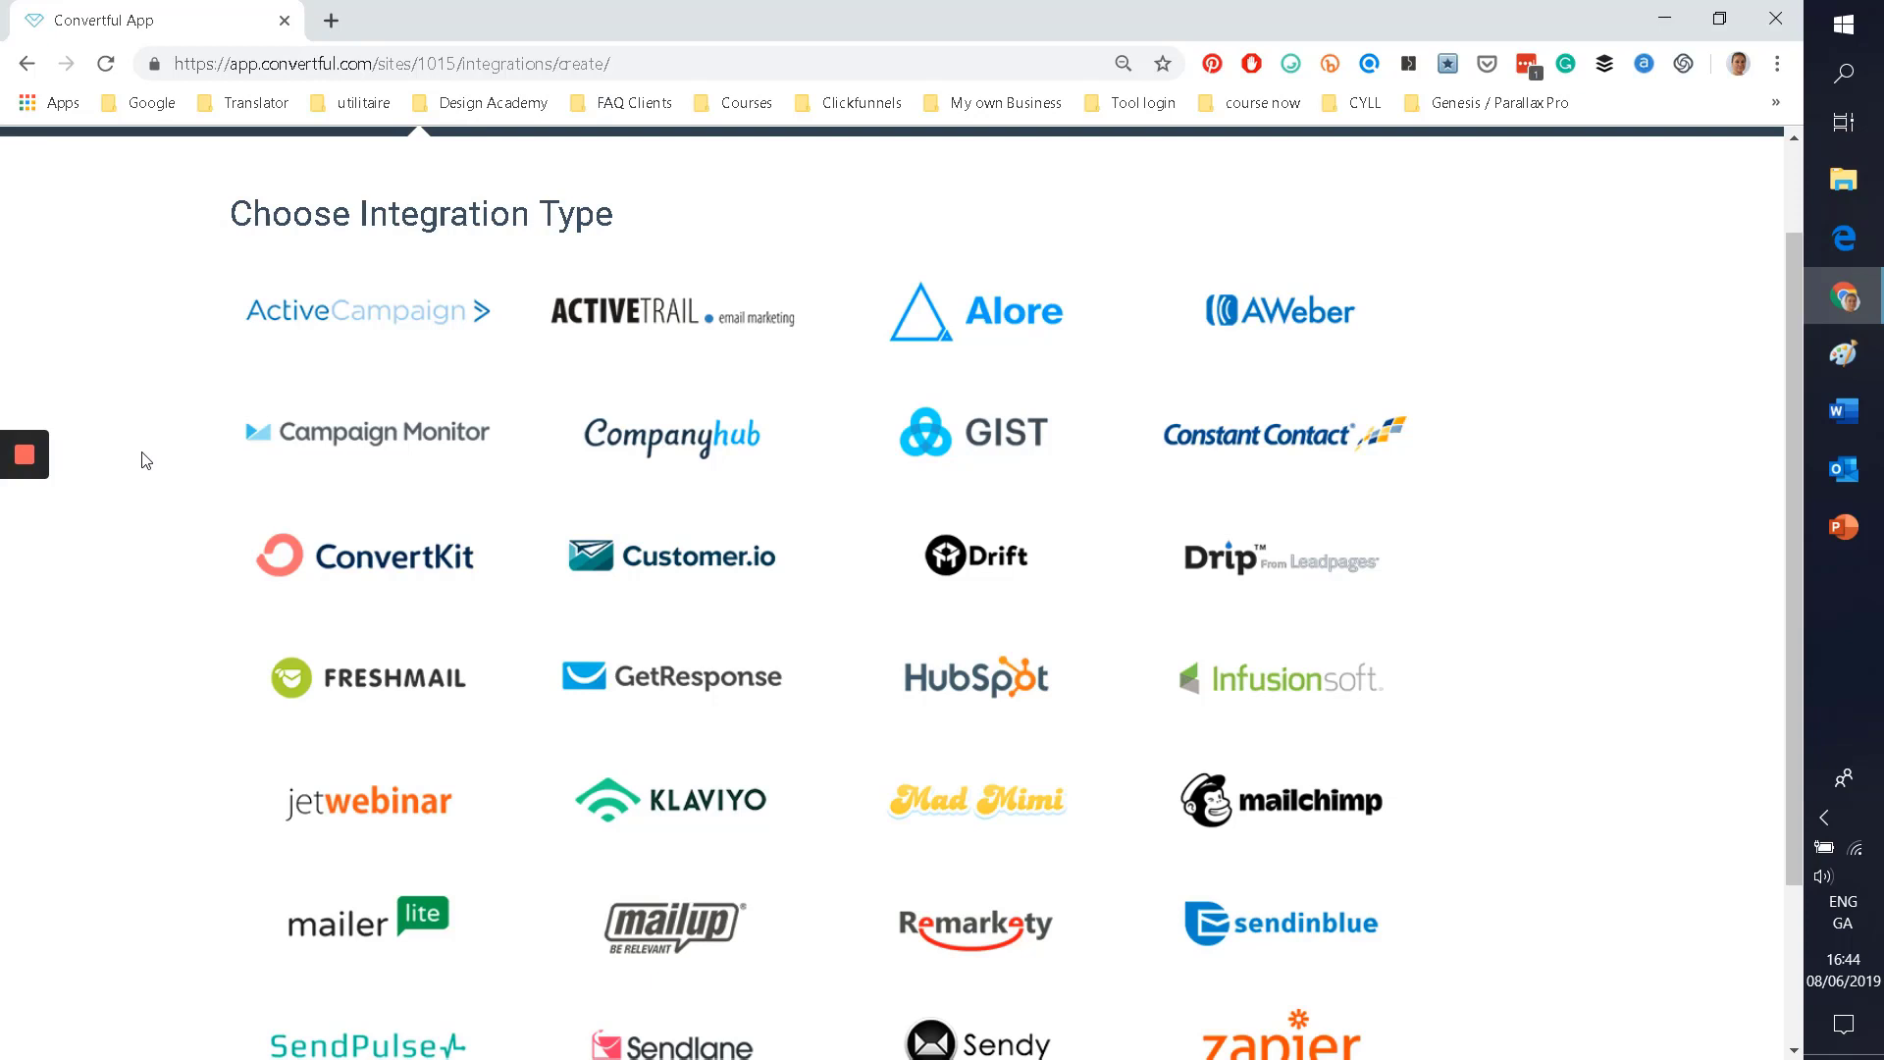
scroll(145, 461, "down", 2)
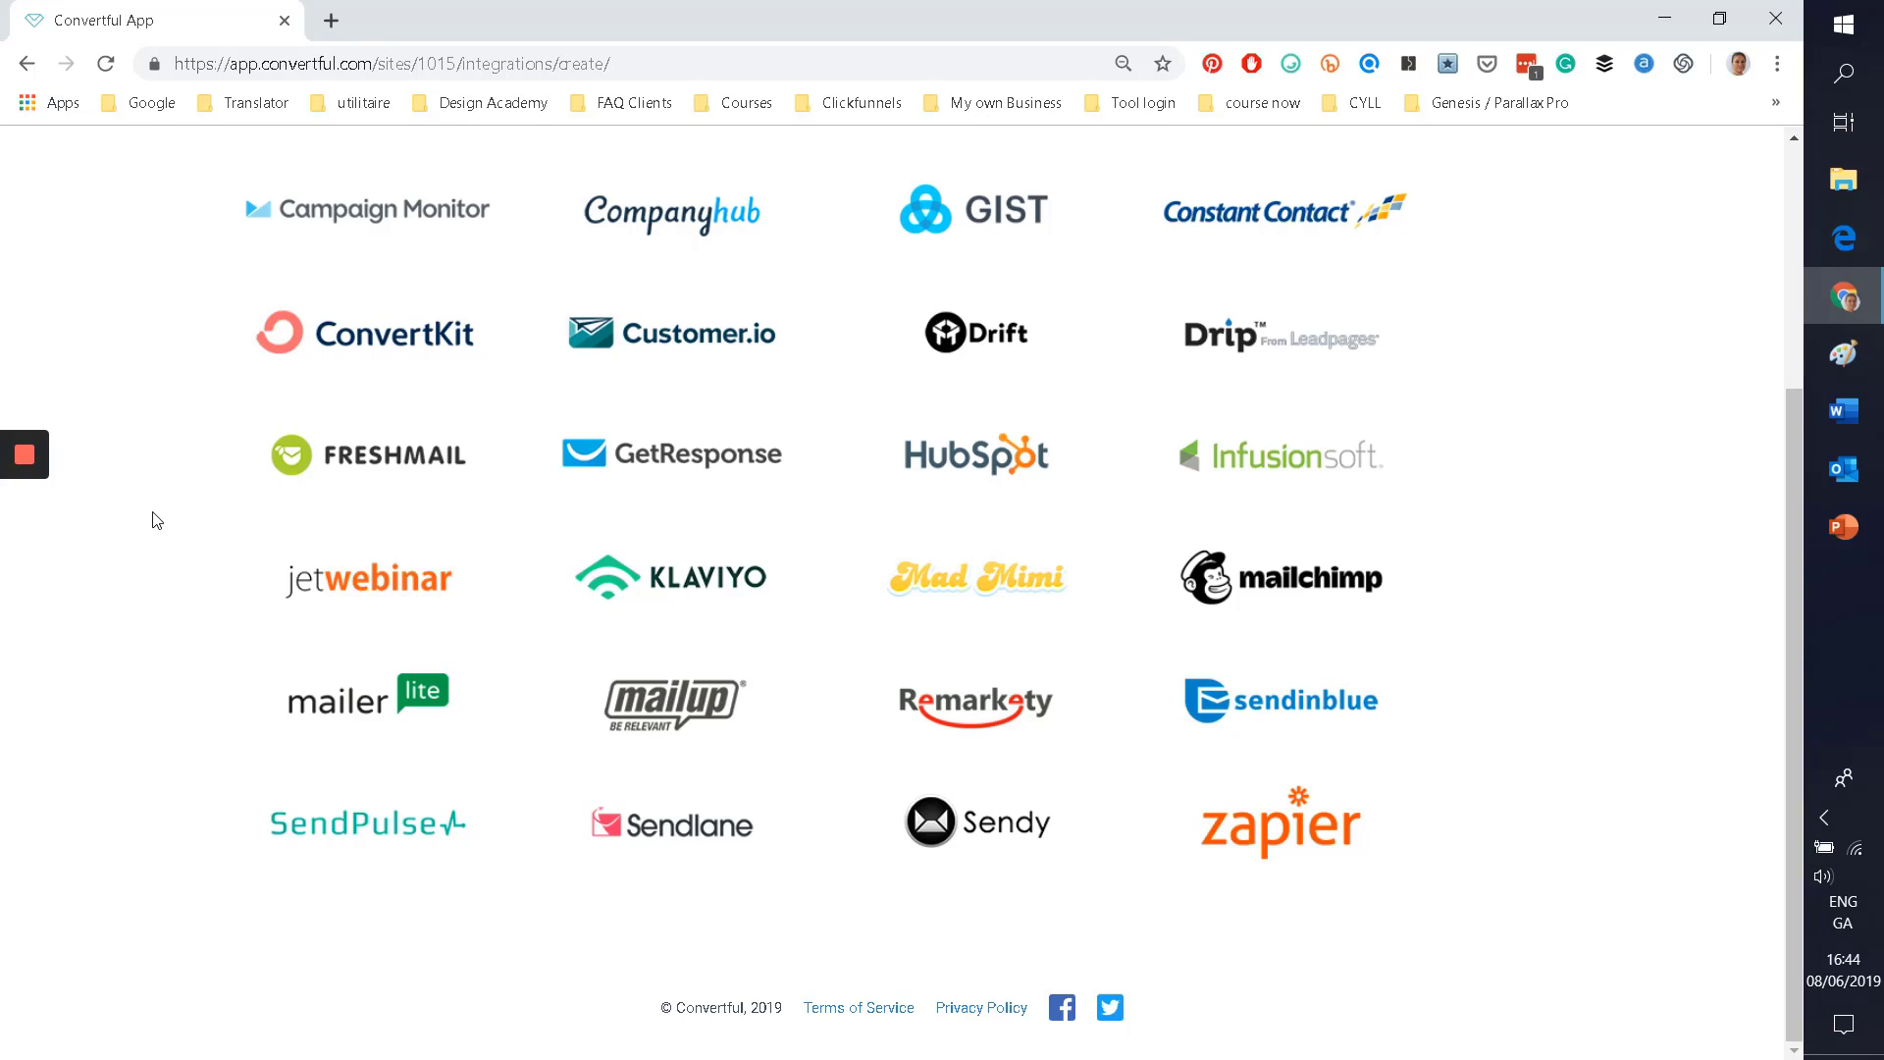
scroll(161, 503, "up", 3)
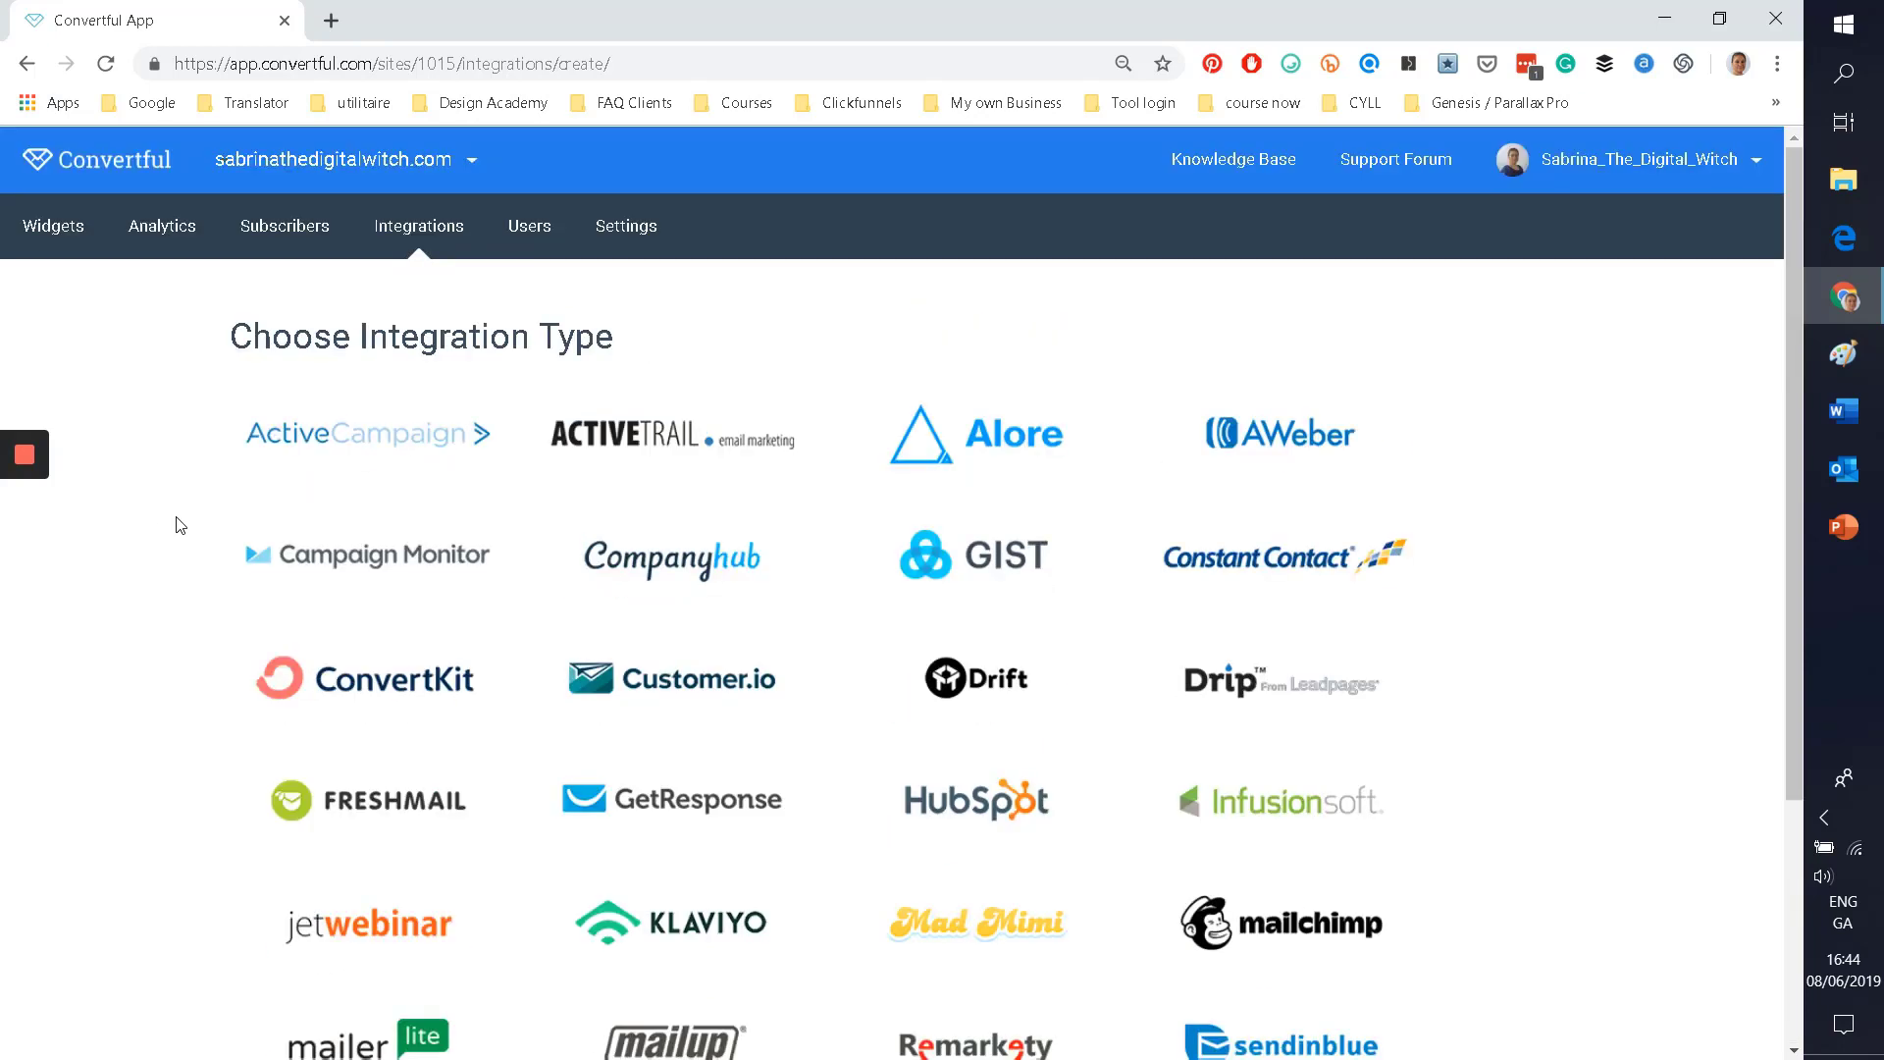
scroll(181, 525, "down", 3)
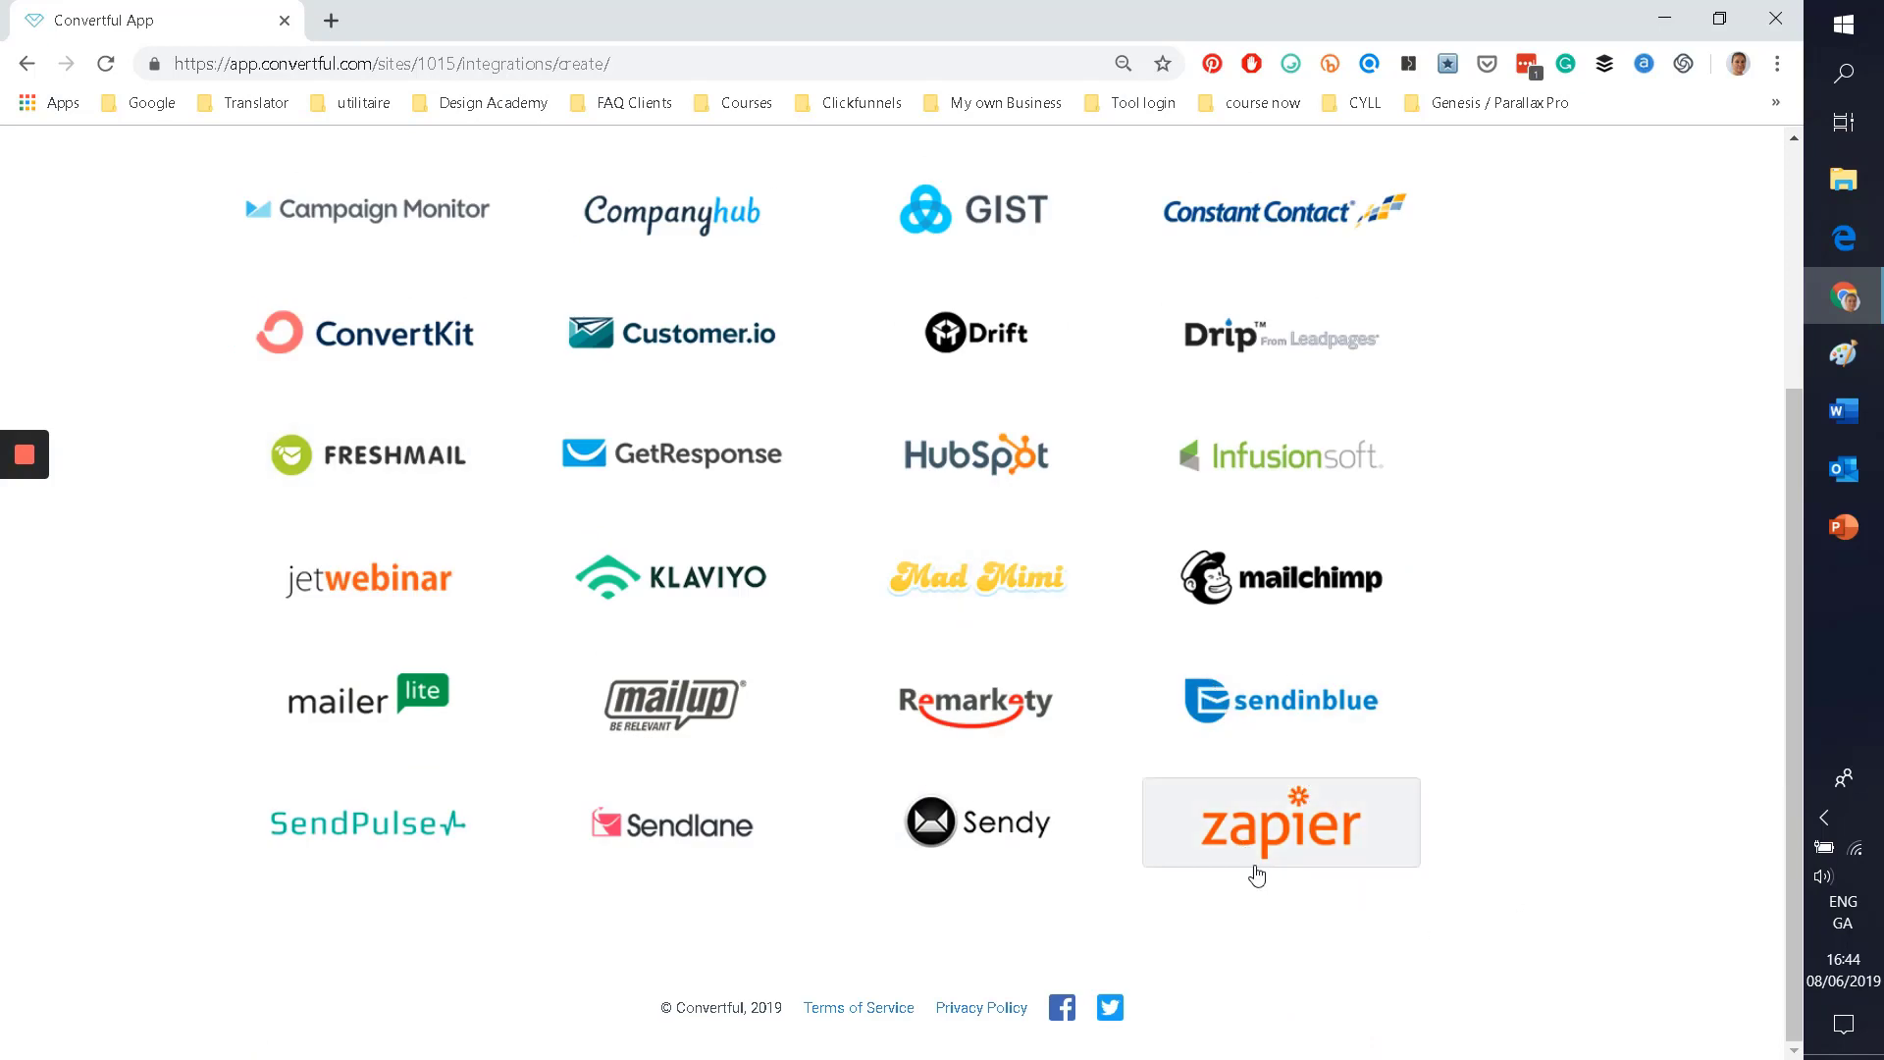
scroll(884, 785, "up", 4)
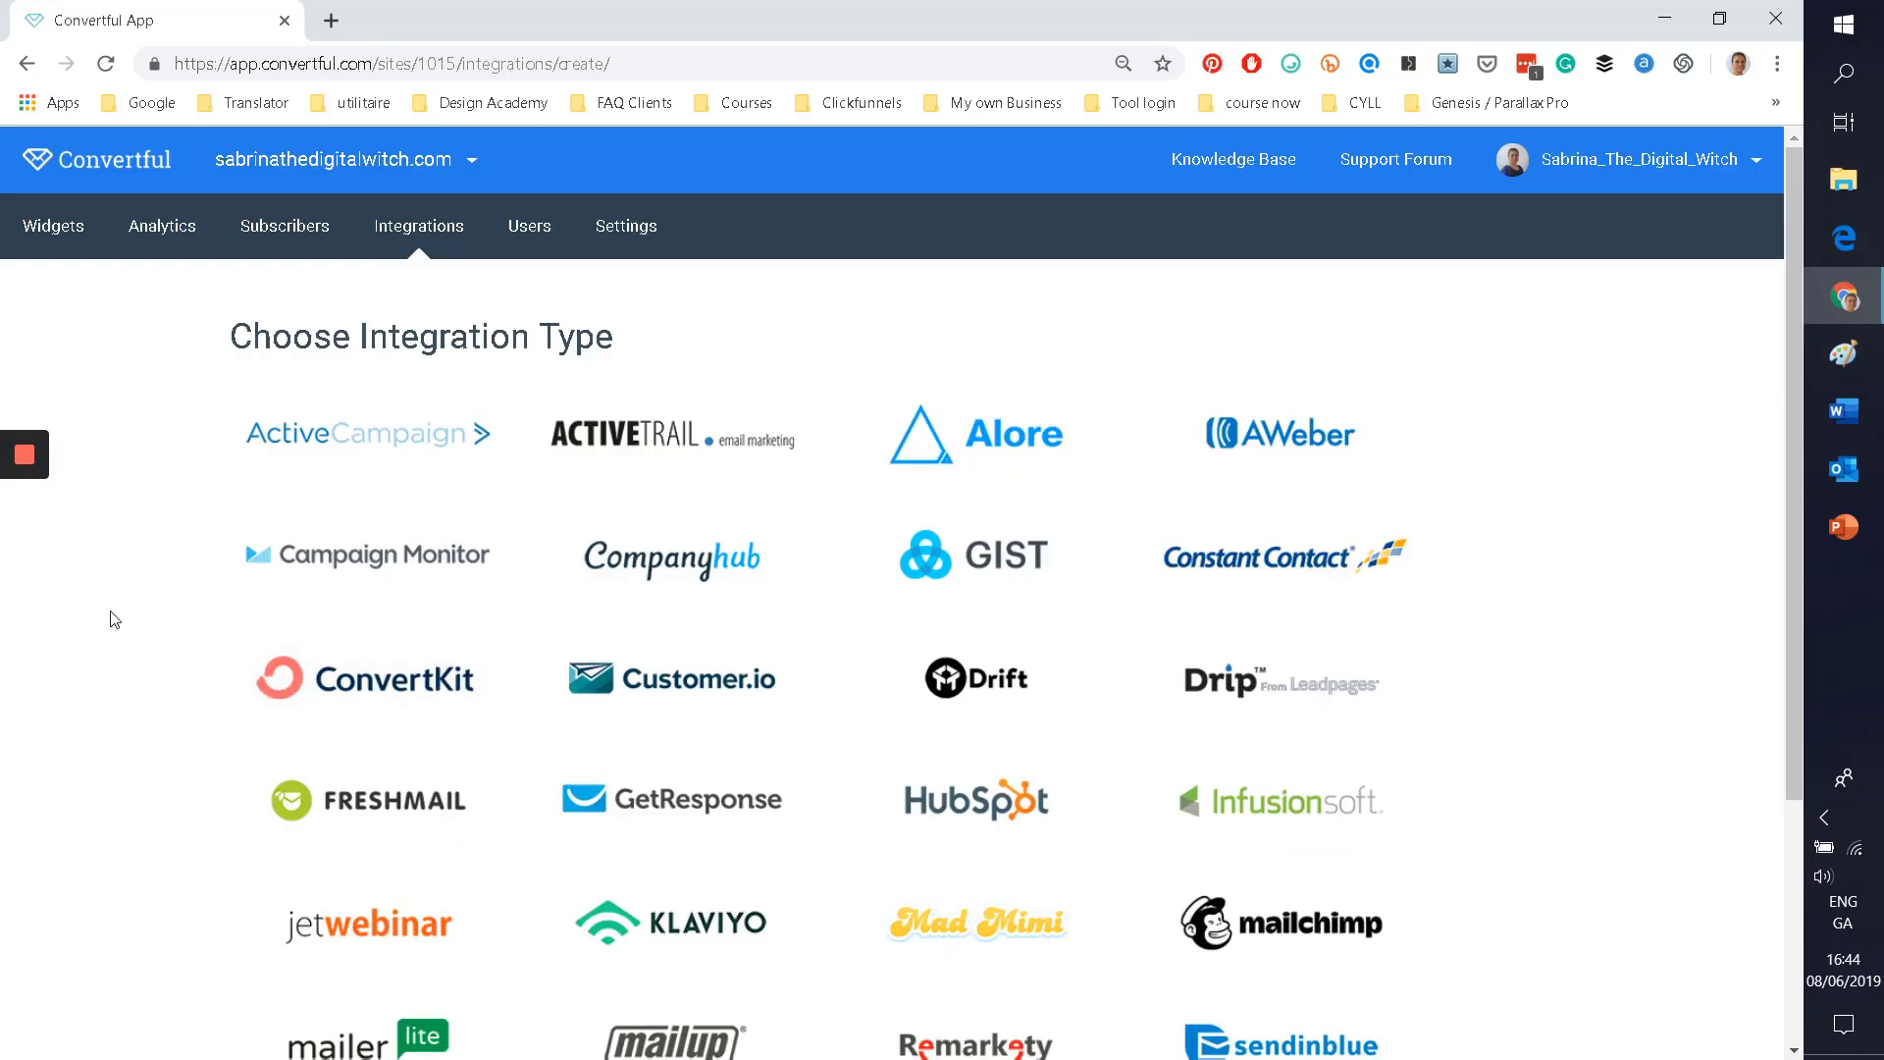